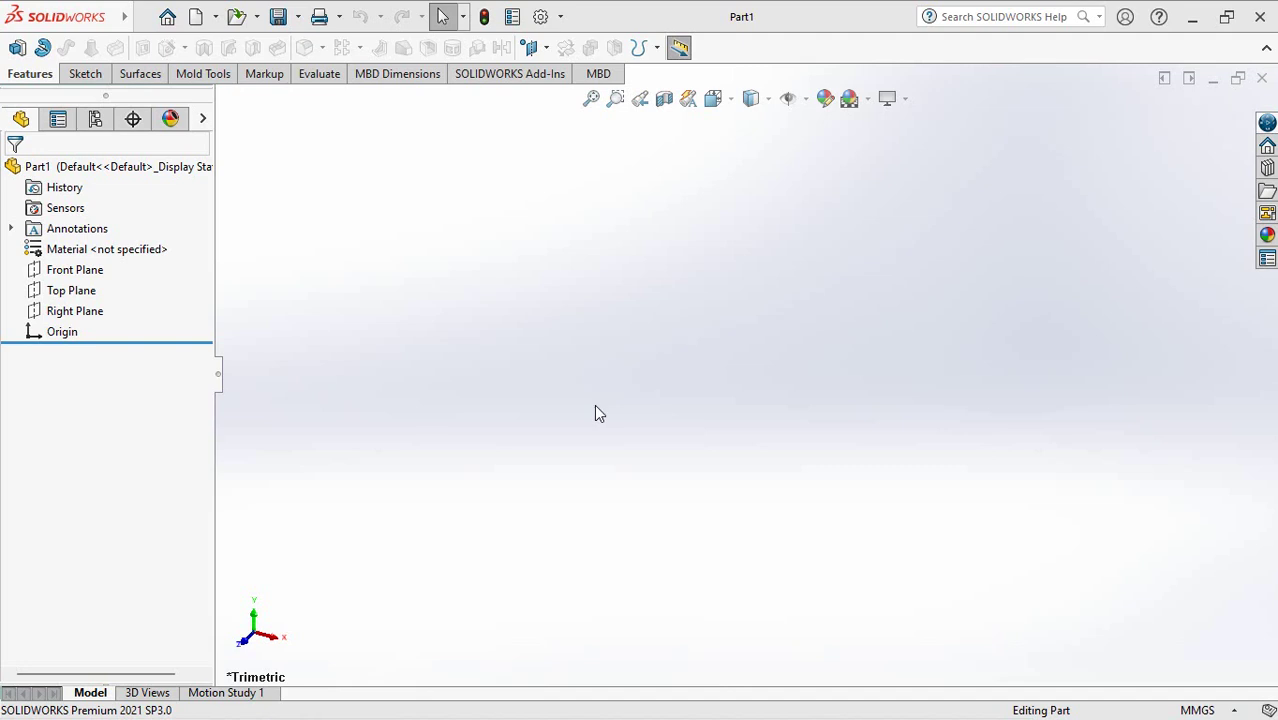
Start a sketch on the Top Plane with a construction center rectangle centred at the origin
{"action": "left_click", "coordinate": [40, 292]}
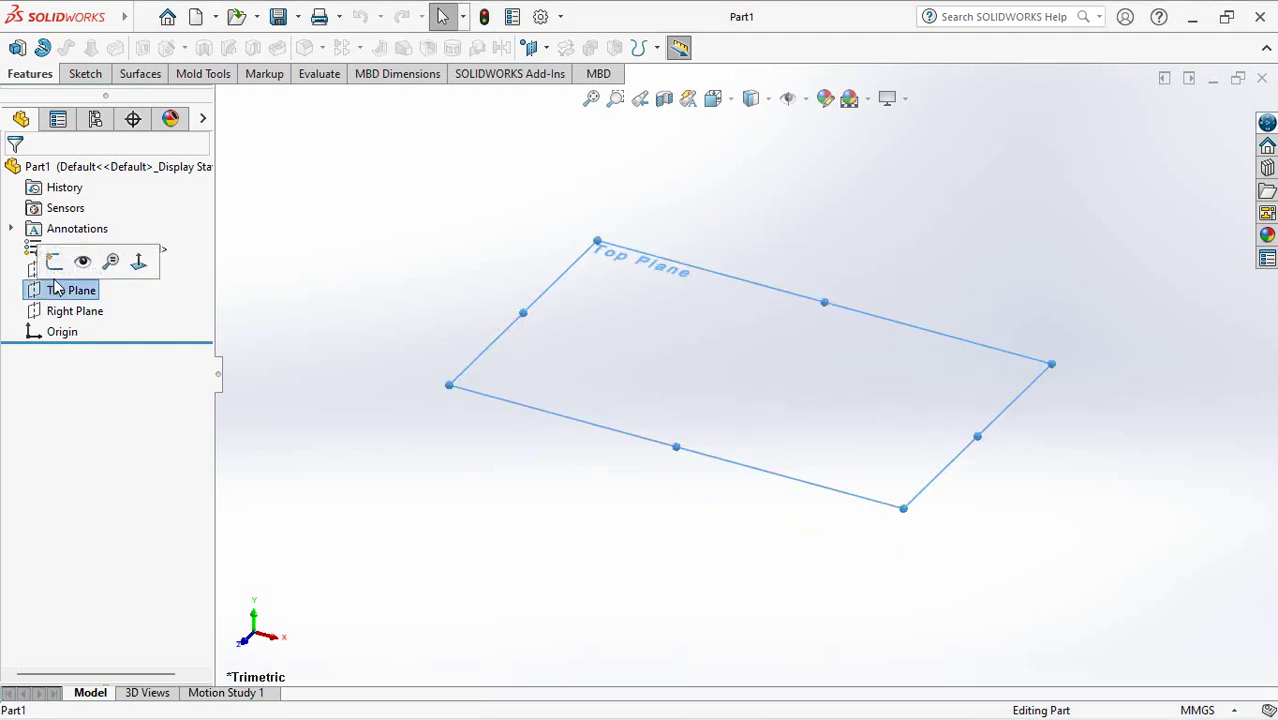
{"action": "left_click", "coordinate": [51, 261]}
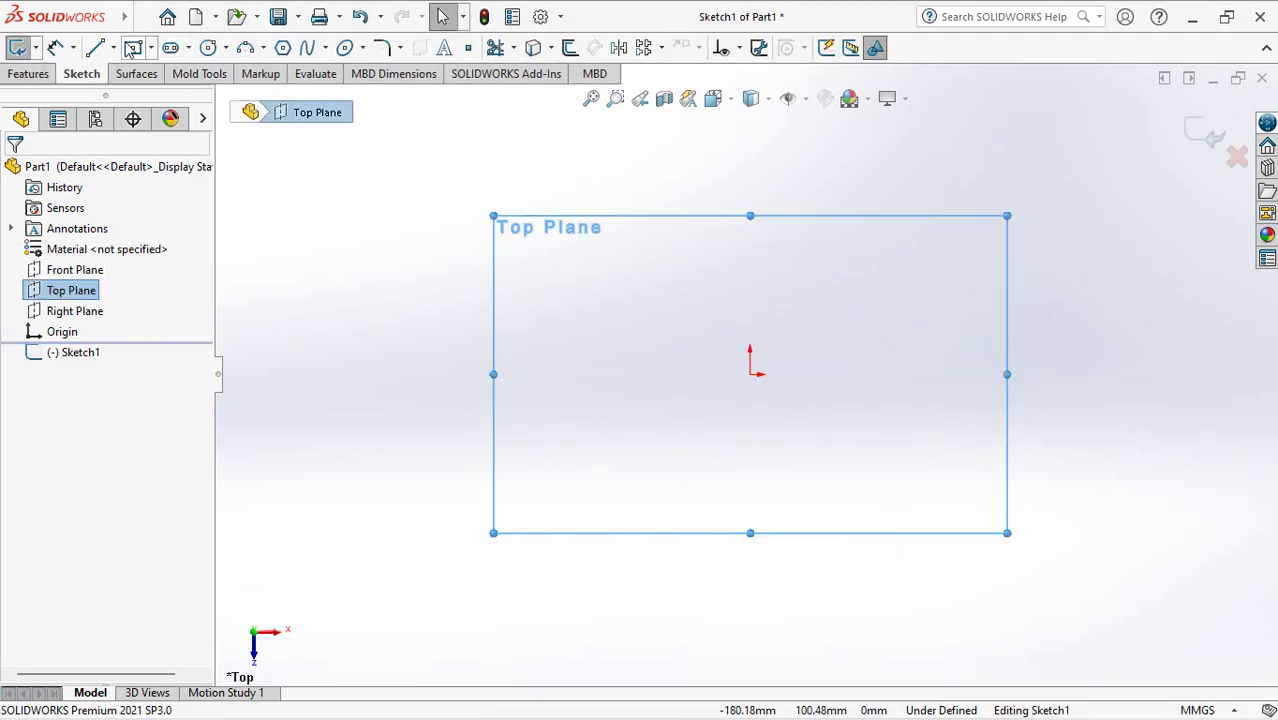
{"action": "left_click", "coordinate": [133, 47]}
{"action": "left_click", "coordinate": [750, 373]}
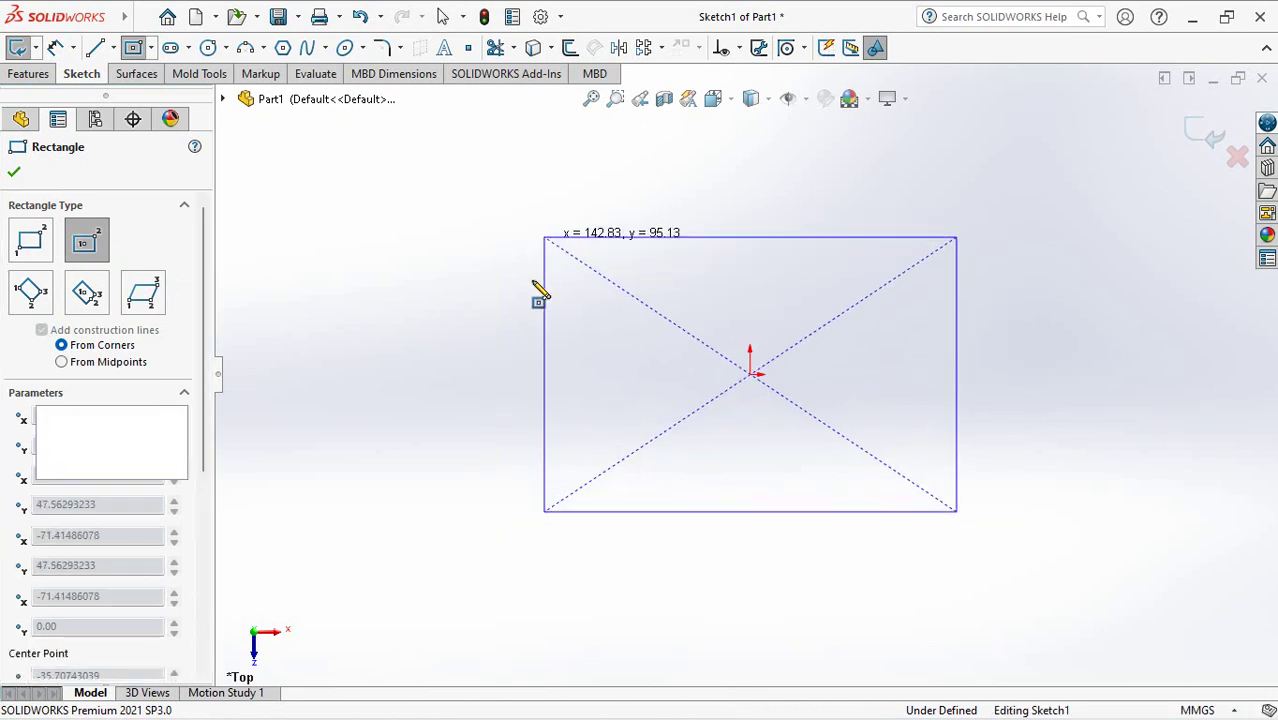
{"action": "left_click", "coordinate": [544, 237]}
{"action": "left_click", "coordinate": [42, 655]}
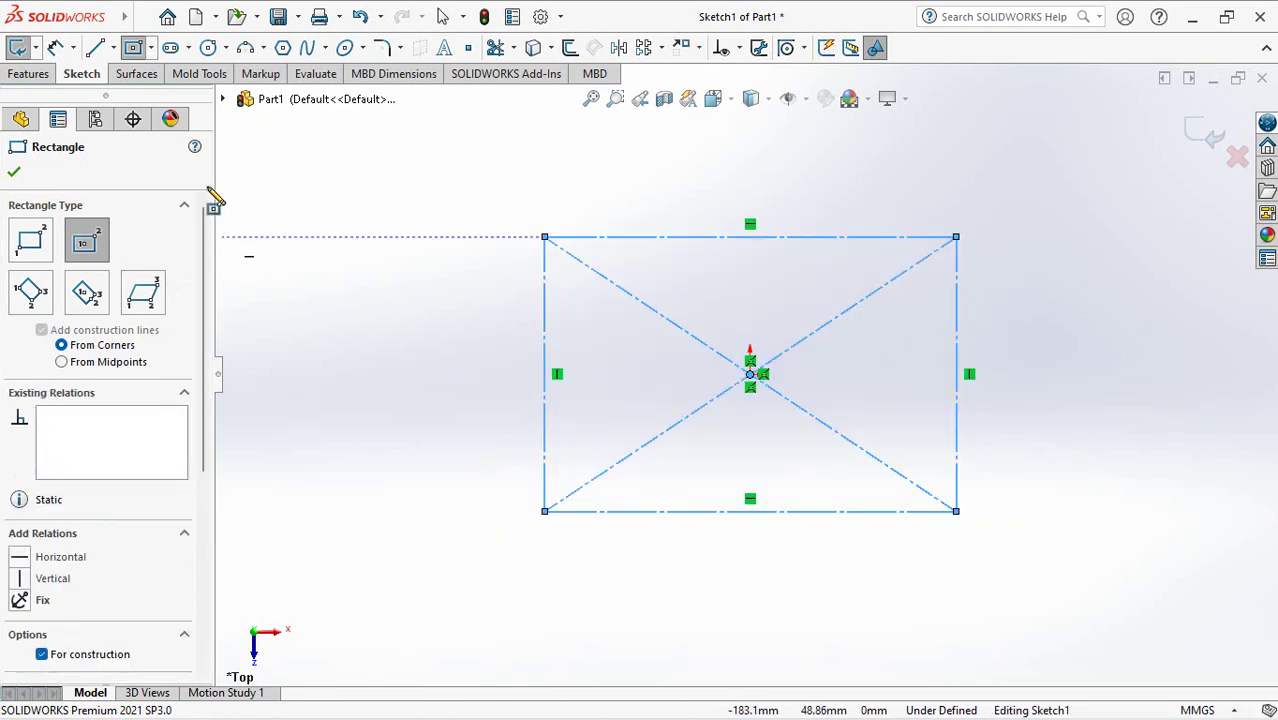
Draw the top and left 3 Point Arcs bulging outward between the rectangle corners
{"action": "left_click", "coordinate": [245, 47]}
{"action": "left_click", "coordinate": [544, 237]}
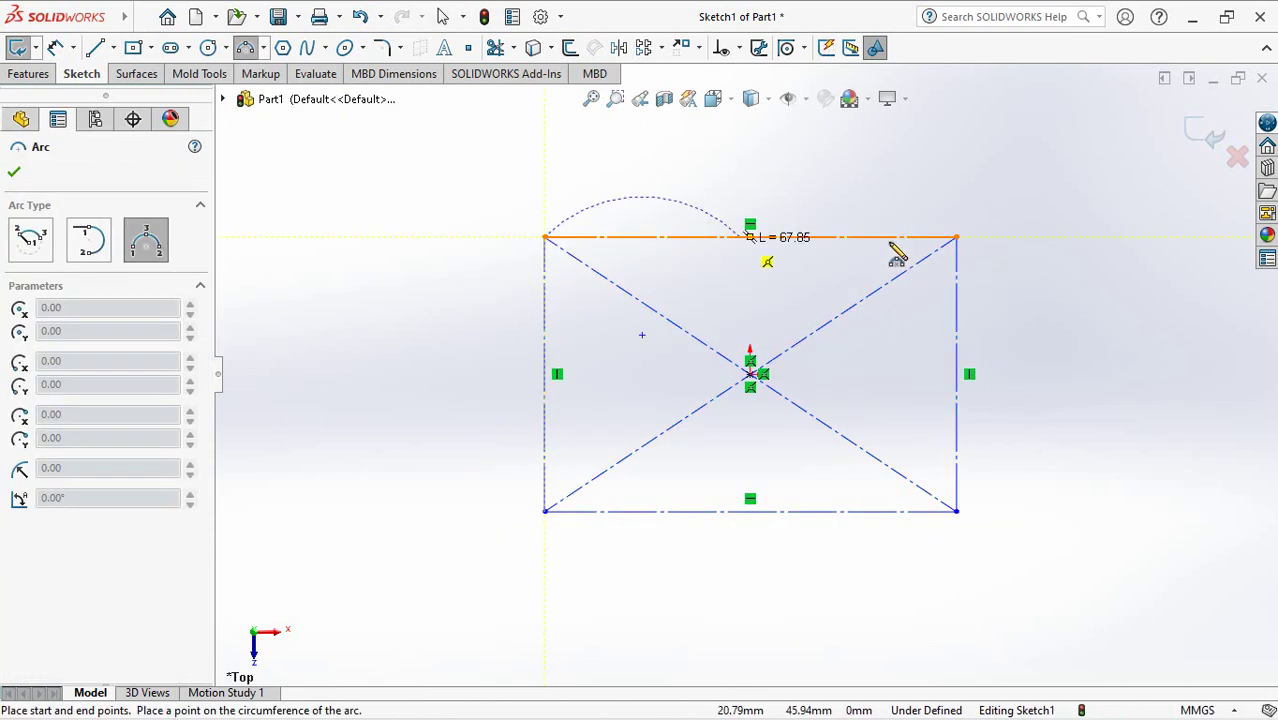
{"action": "left_click", "coordinate": [956, 237]}
{"action": "left_click", "coordinate": [748, 213]}
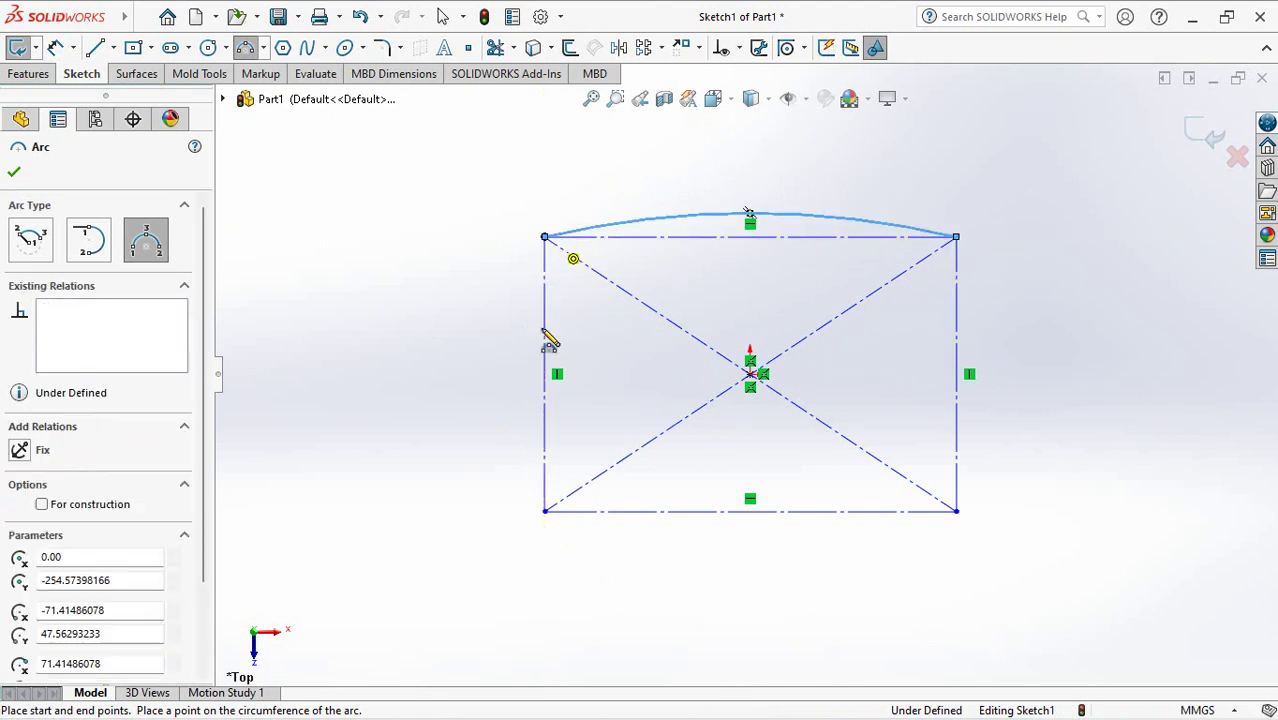
{"action": "left_click", "coordinate": [544, 237]}
{"action": "left_click", "coordinate": [544, 511]}
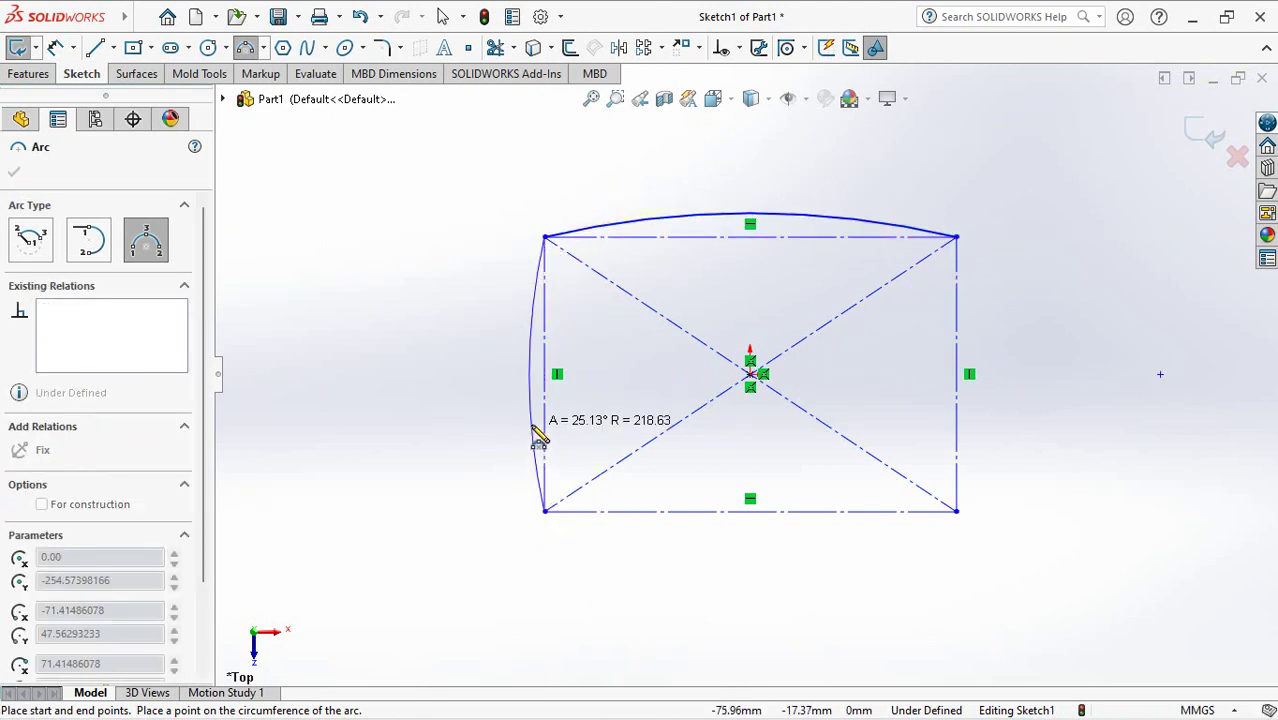
{"action": "left_click", "coordinate": [529, 374]}
Draw the bottom and right outward arcs to close the cushion outline
{"action": "left_click", "coordinate": [544, 511]}
{"action": "left_click", "coordinate": [956, 511]}
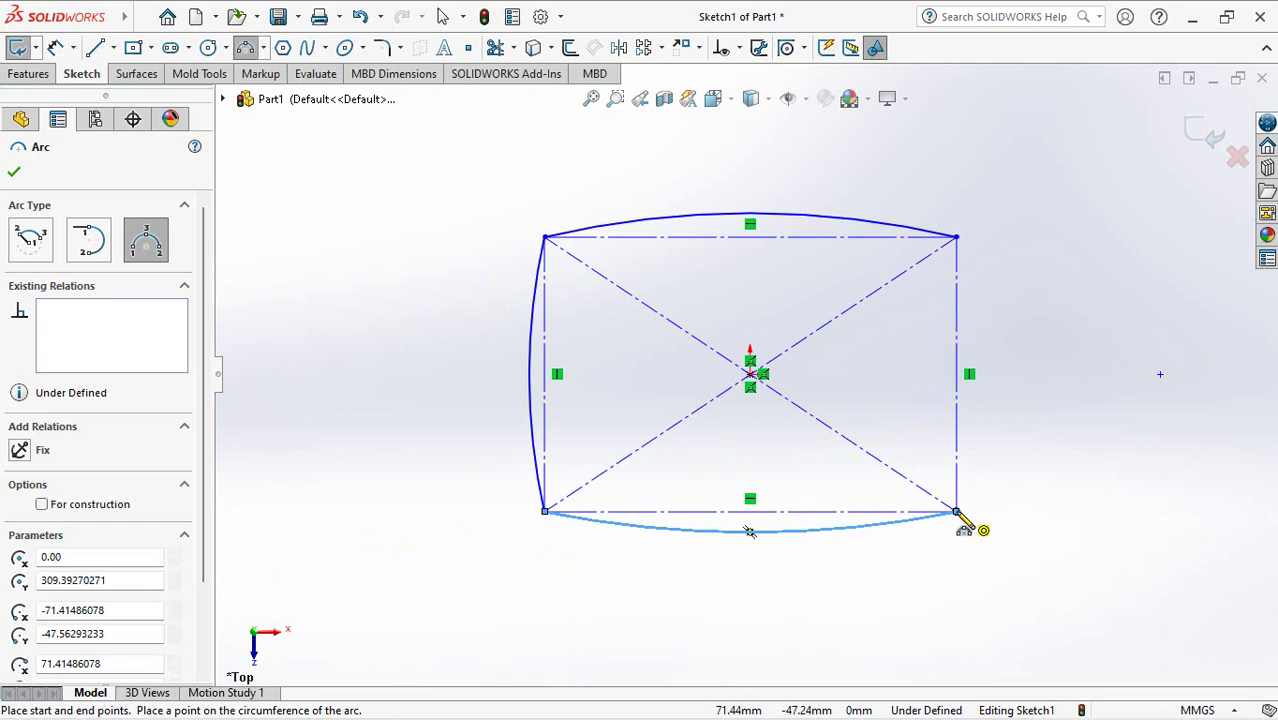
{"action": "left_click", "coordinate": [750, 531]}
{"action": "left_click", "coordinate": [956, 511]}
{"action": "left_click", "coordinate": [956, 237]}
{"action": "left_click", "coordinate": [981, 374]}
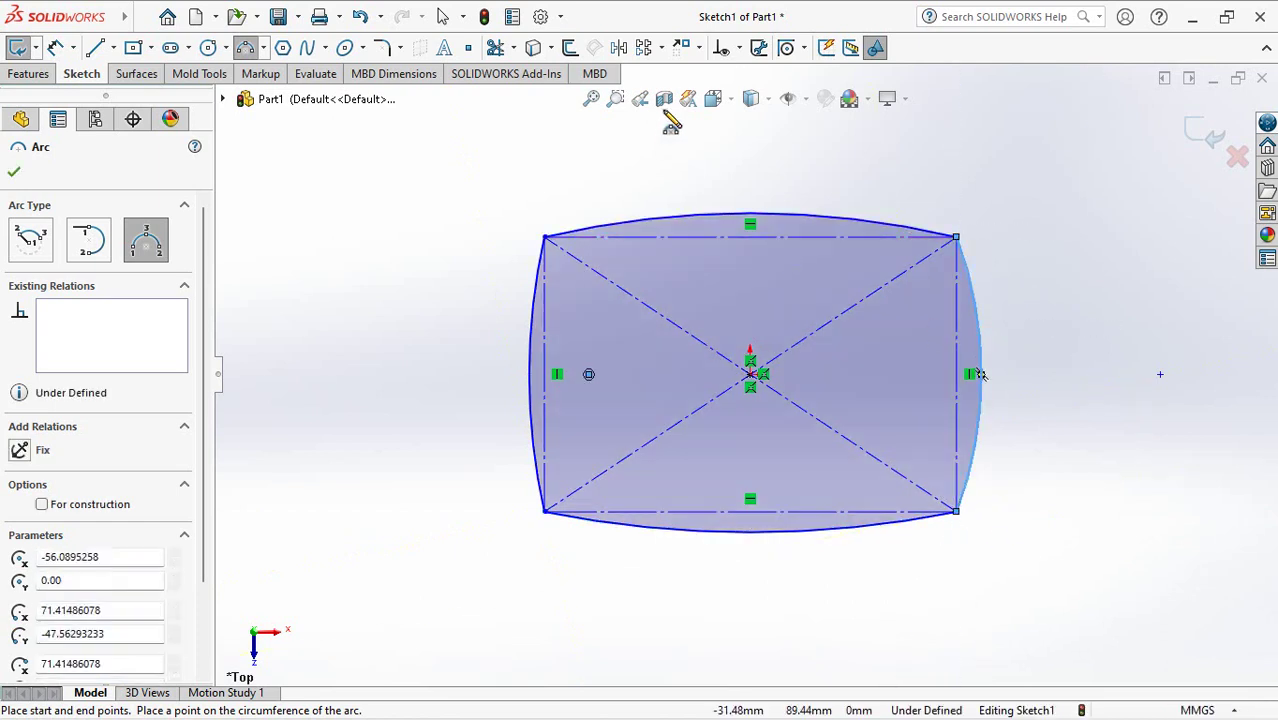
{"action": "left_click", "coordinate": [737, 47]}
{"action": "left_click", "coordinate": [775, 95]}
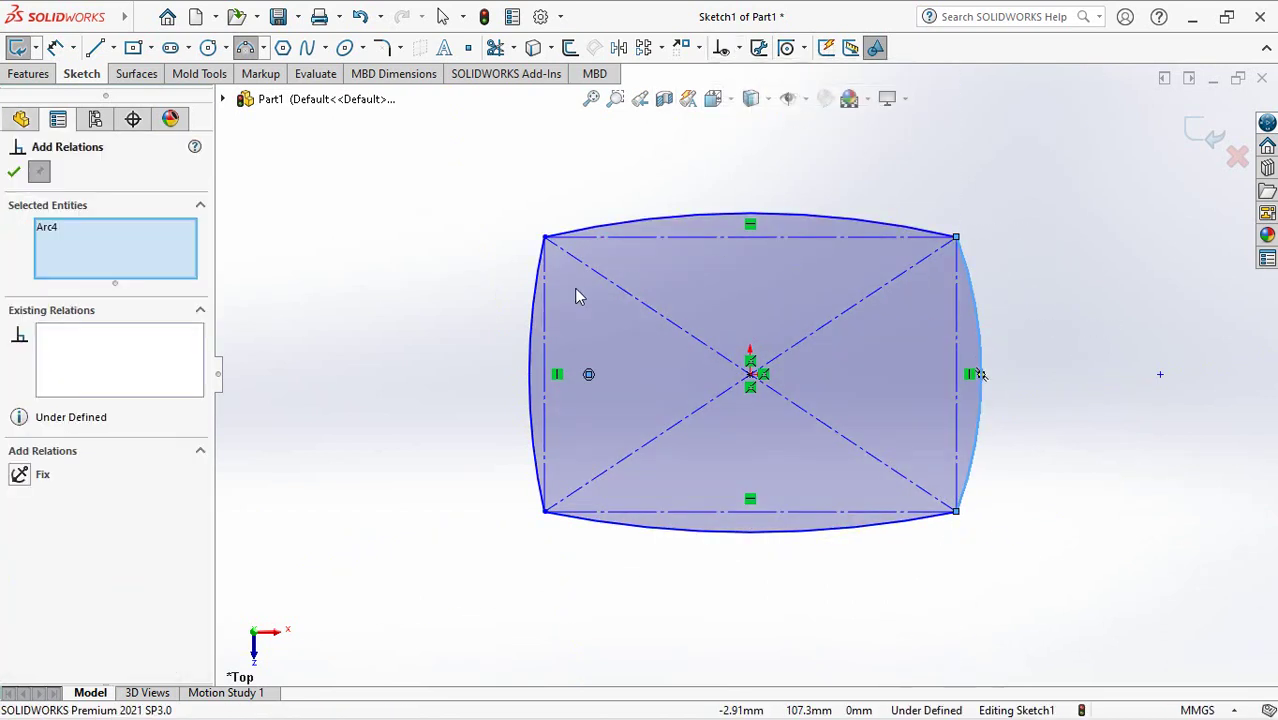
Apply Equal relations to the left/right arcs and to the top/bottom arcs
{"action": "left_click", "coordinate": [533, 316]}
{"action": "left_click", "coordinate": [736, 531]}
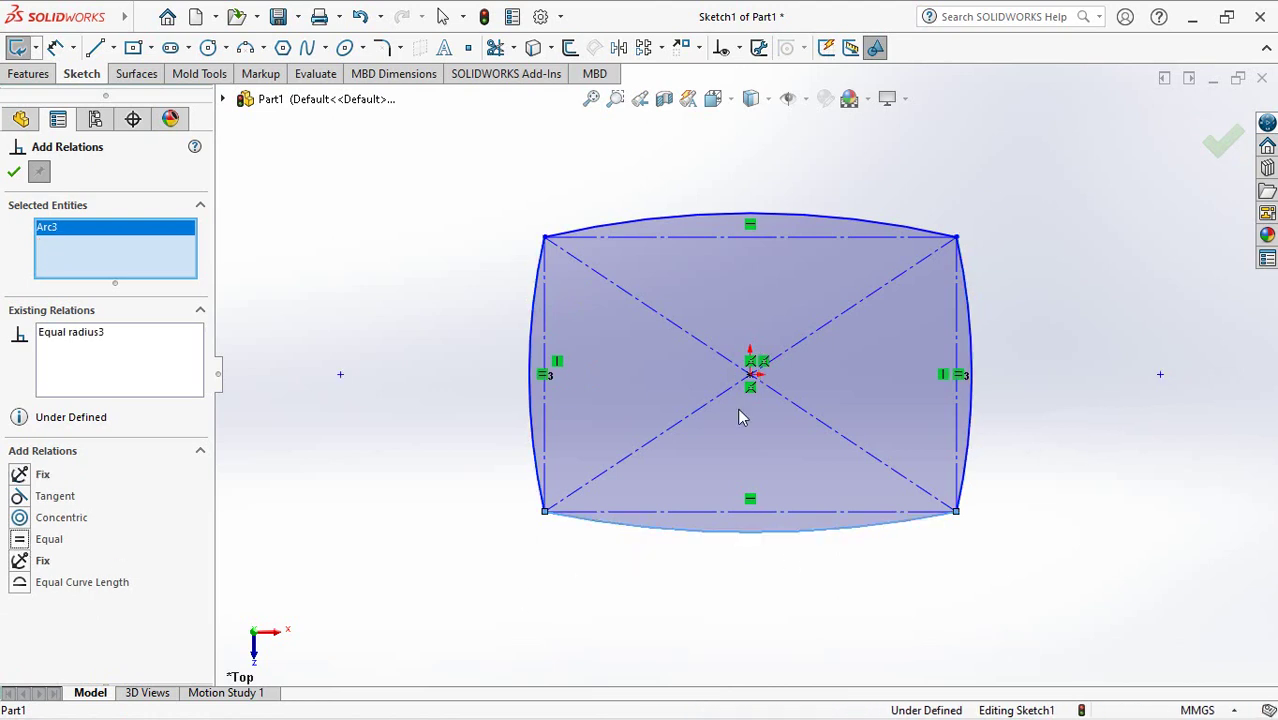
{"action": "left_click", "coordinate": [731, 222]}
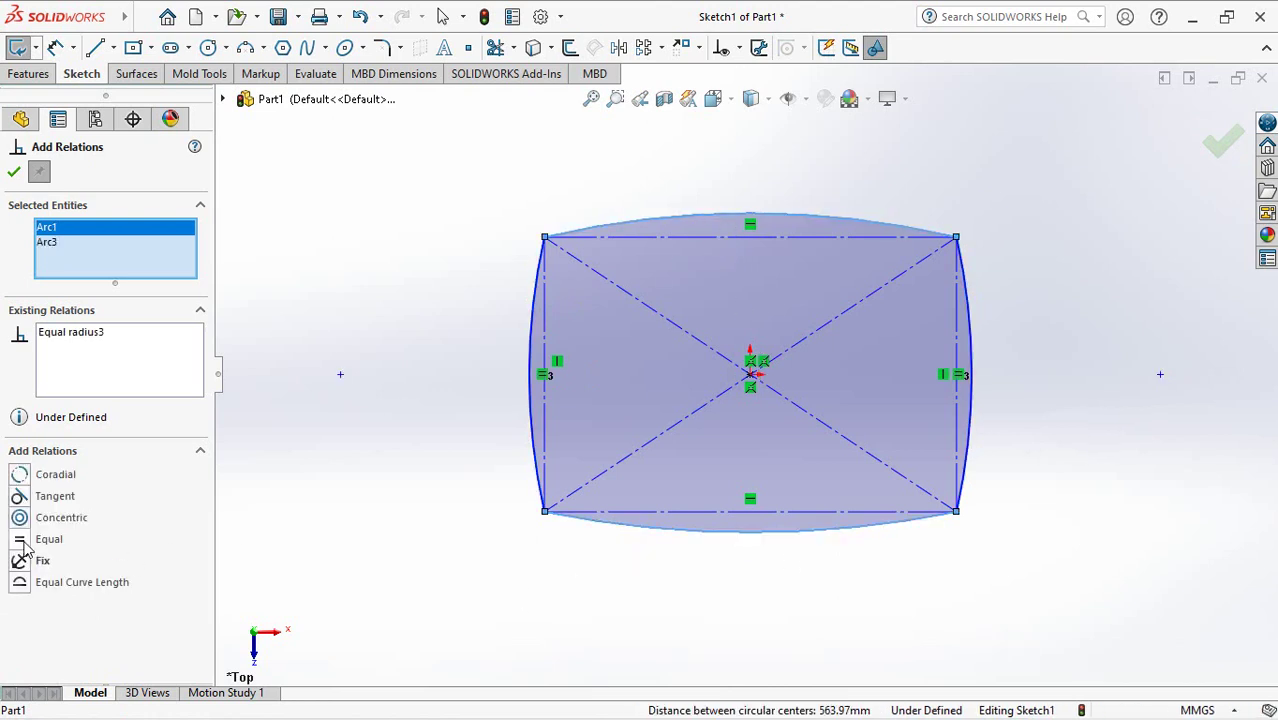
{"action": "left_click", "coordinate": [13, 171]}
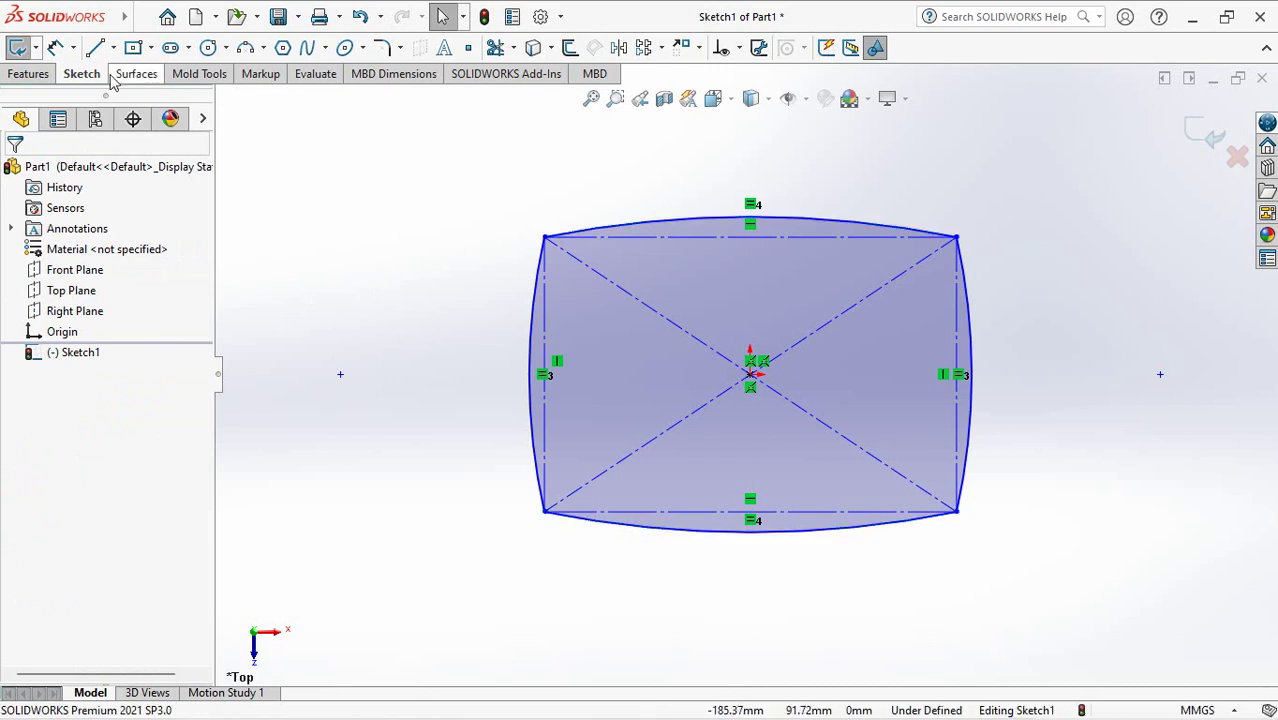
Dimension the construction rectangle to 36 wide and 28 high
{"action": "left_click", "coordinate": [800, 239]}
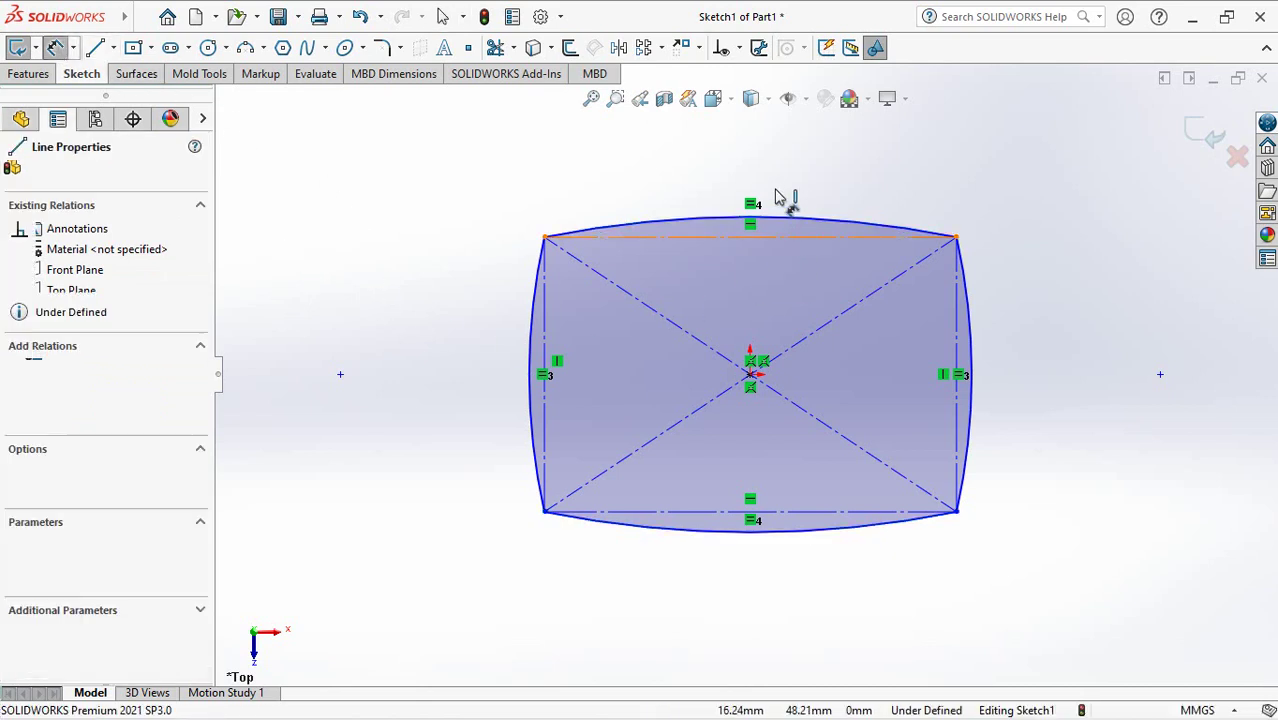
{"action": "left_click", "coordinate": [790, 194]}
{"action": "left_click", "coordinate": [770, 178]}
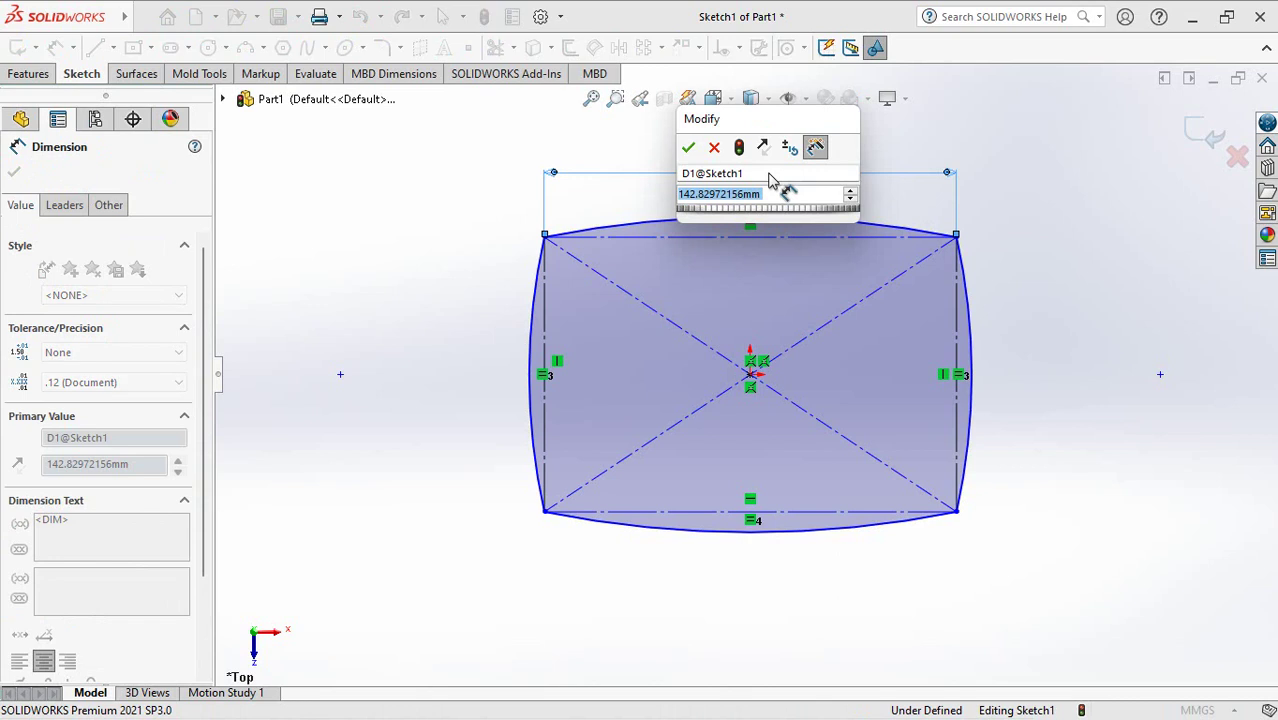
{"action": "type", "text": "36"}
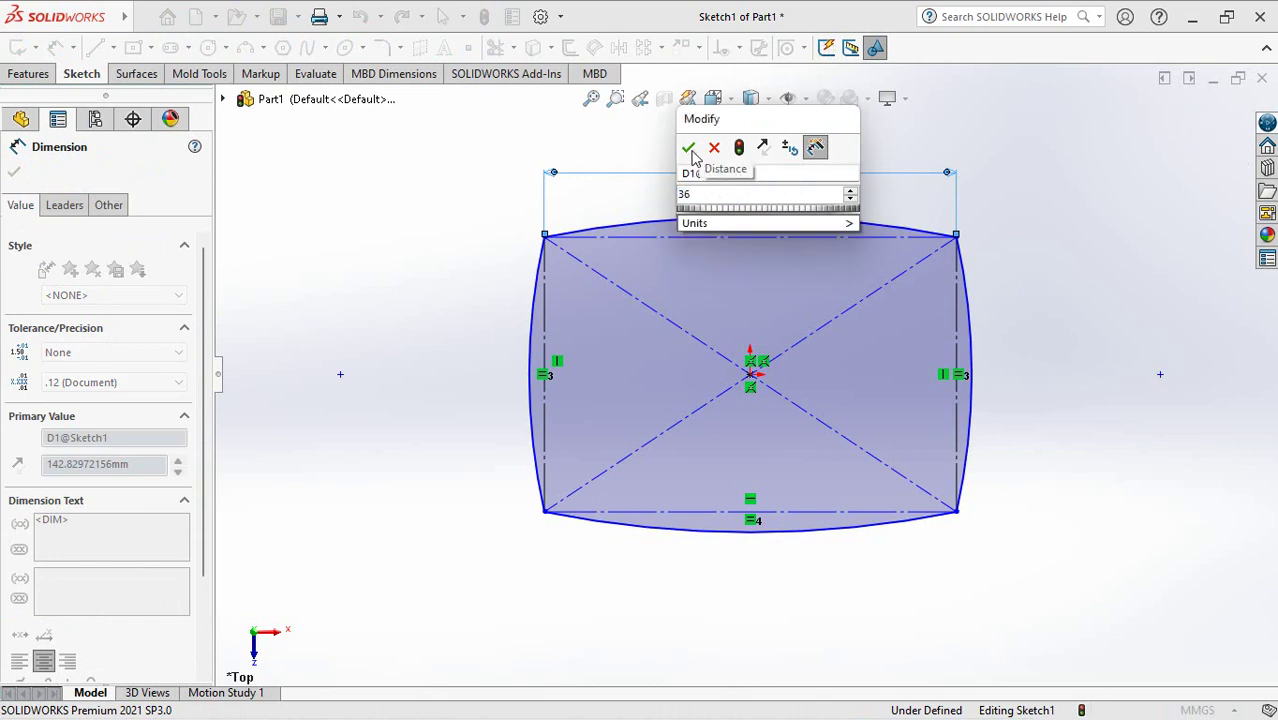
{"action": "left_click", "coordinate": [689, 148]}
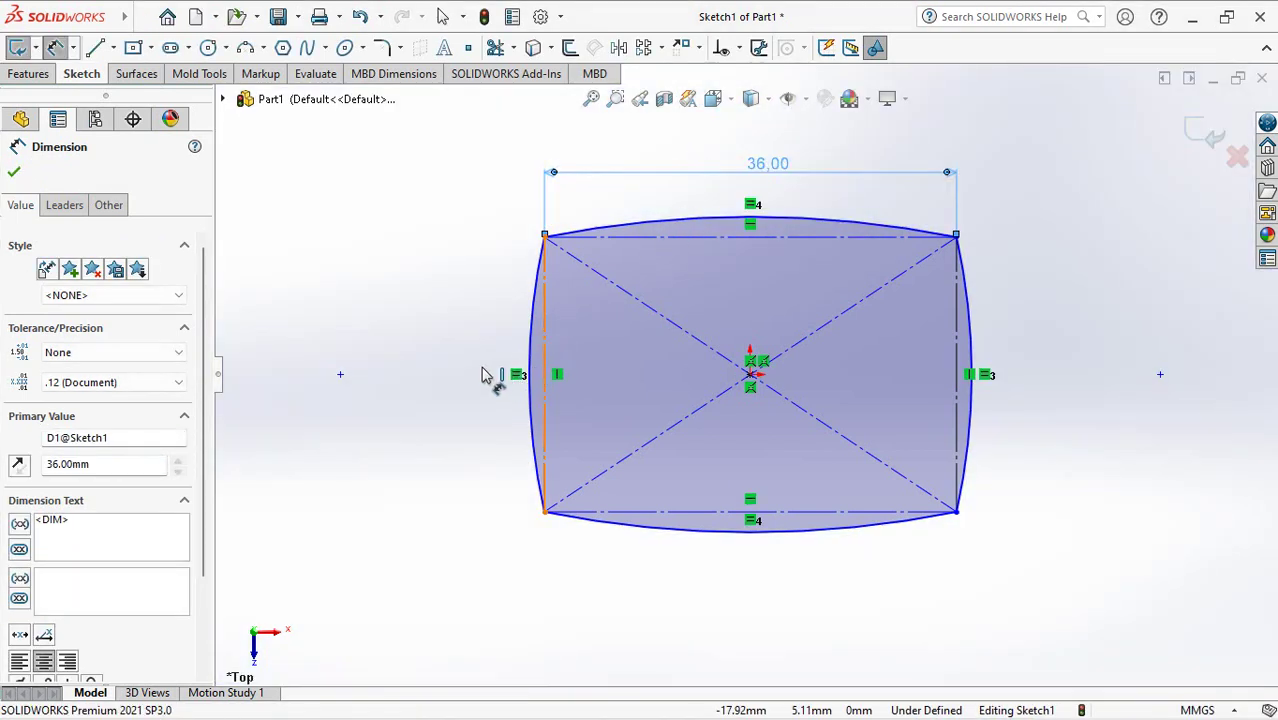
{"action": "left_click", "coordinate": [481, 374]}
{"action": "left_click", "coordinate": [481, 374]}
{"action": "type", "text": "28"}
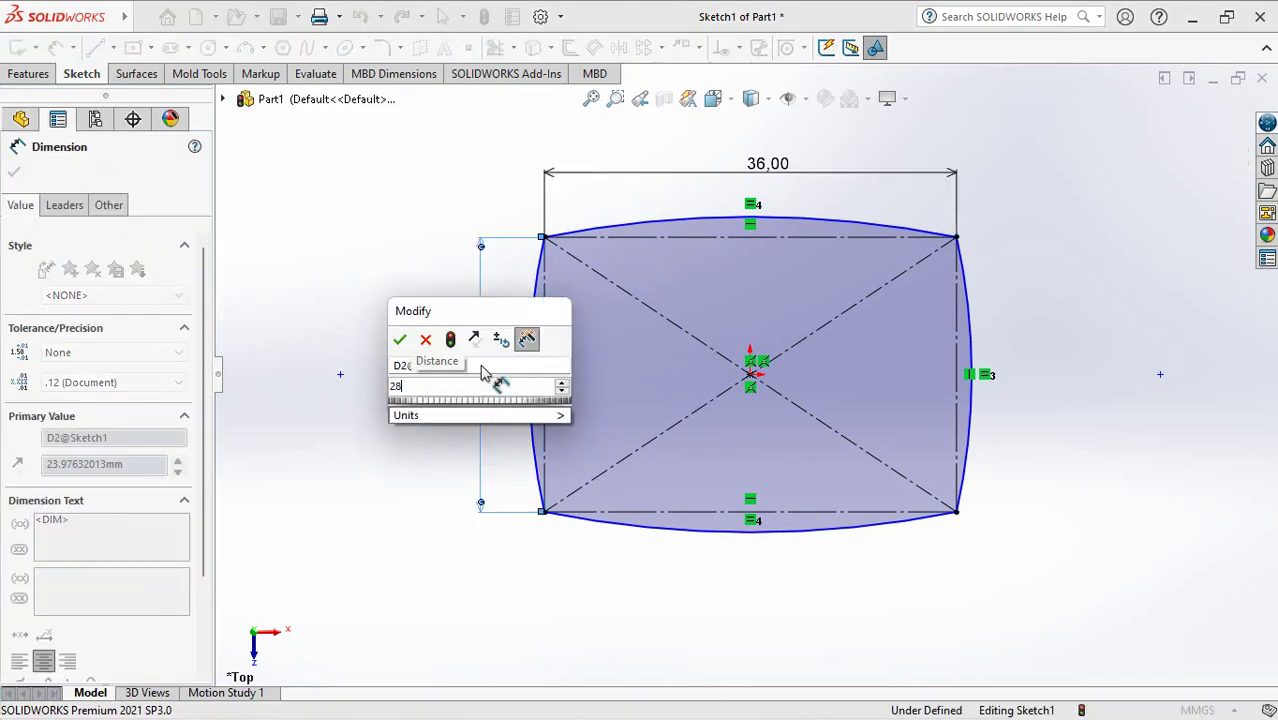
{"action": "left_click", "coordinate": [400, 342]}
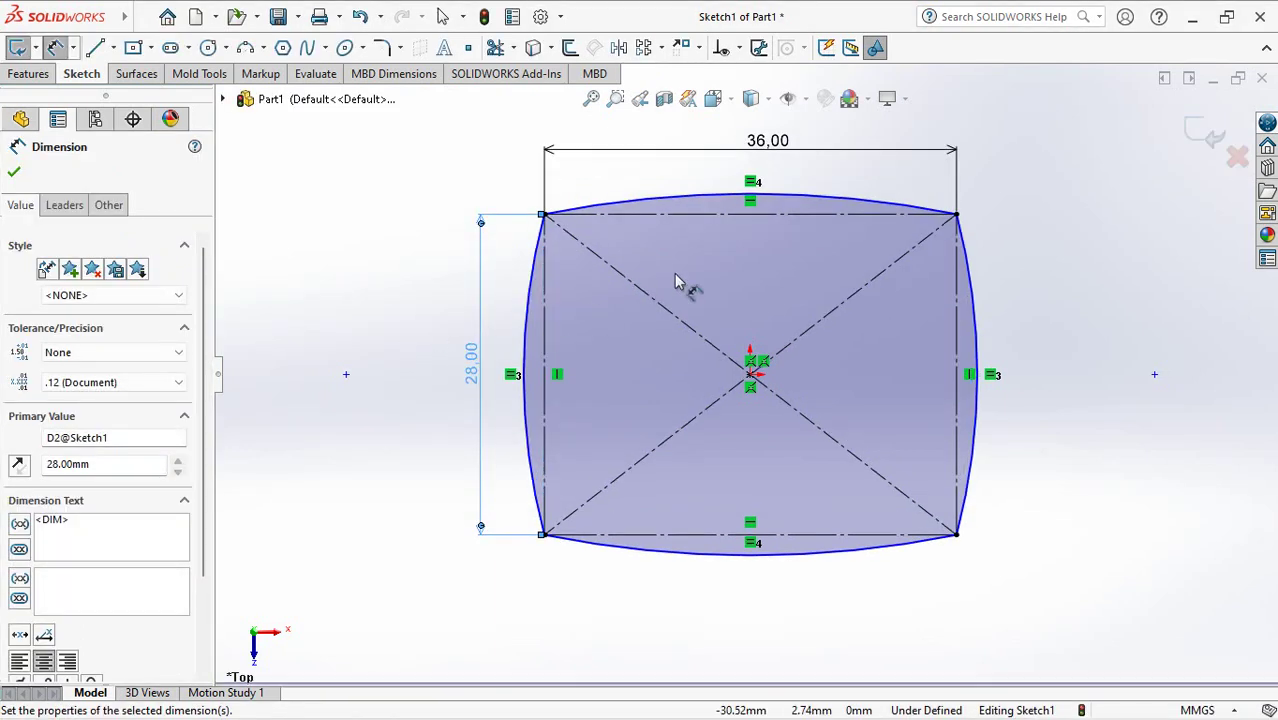
Dimension the top and bottom arcs to a 34 overall height using Min arc conditions
{"action": "left_click", "coordinate": [725, 198]}
{"action": "left_click", "coordinate": [742, 549]}
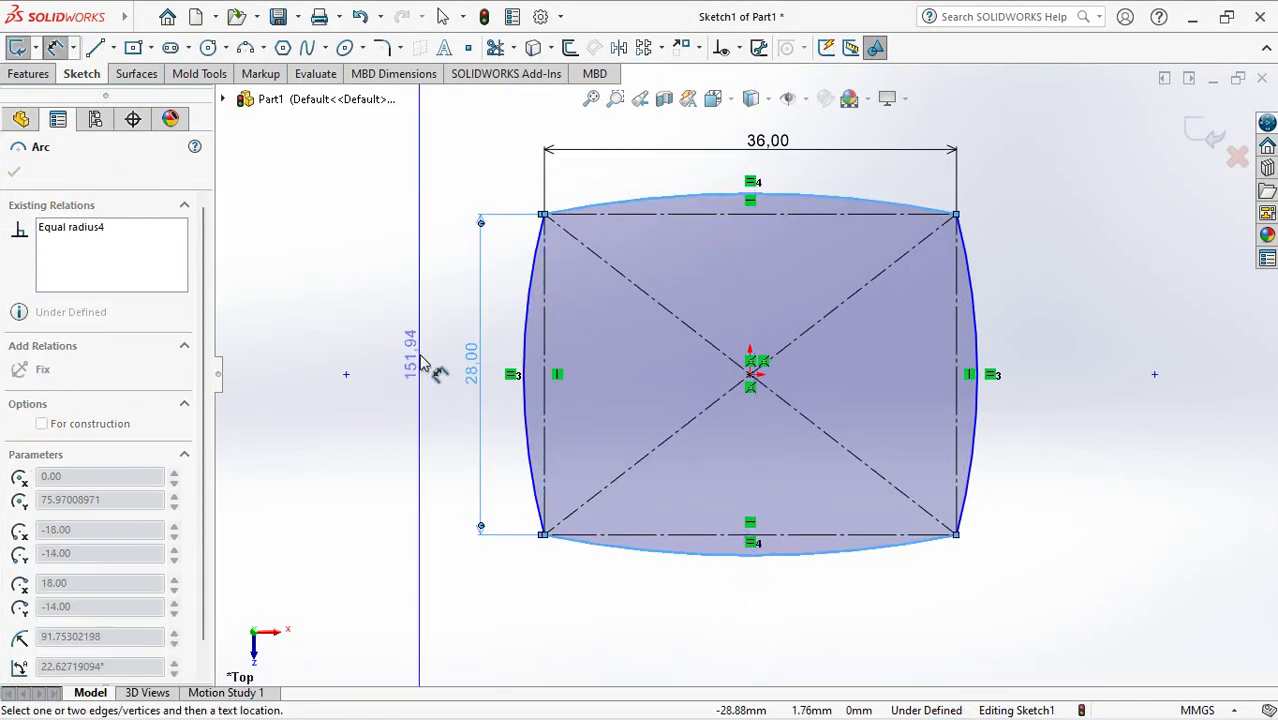
{"action": "left_click", "coordinate": [424, 364]}
{"action": "left_click", "coordinate": [339, 331]}
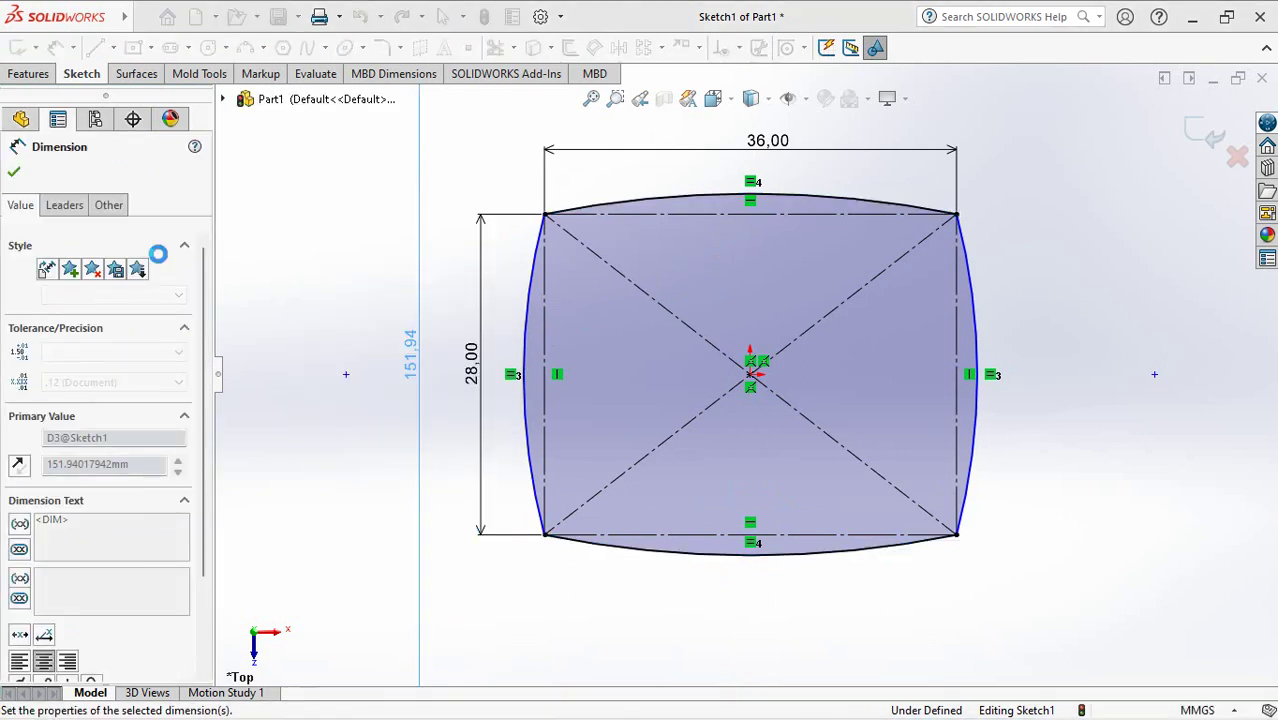
{"action": "left_click", "coordinate": [63, 205]}
{"action": "scroll", "coordinate": [143, 577], "scroll_direction": "down", "scroll_amount": 5}
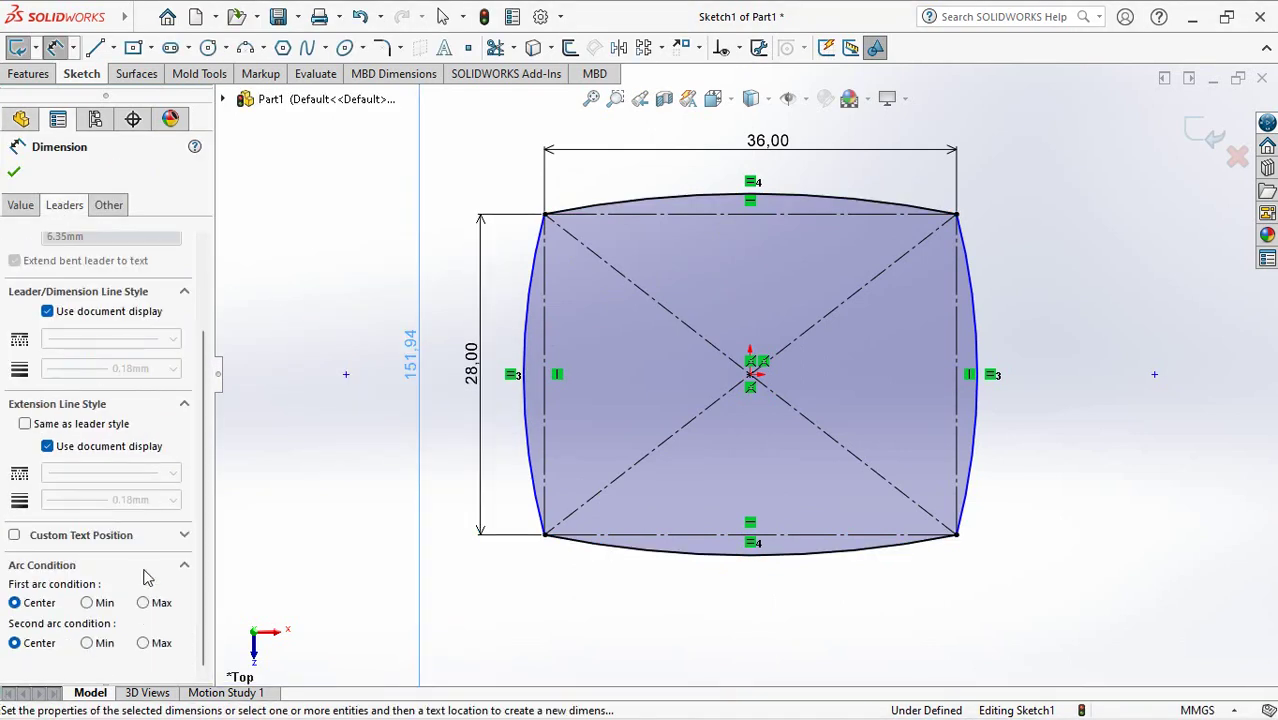
{"action": "left_click", "coordinate": [87, 603]}
{"action": "left_click", "coordinate": [87, 643]}
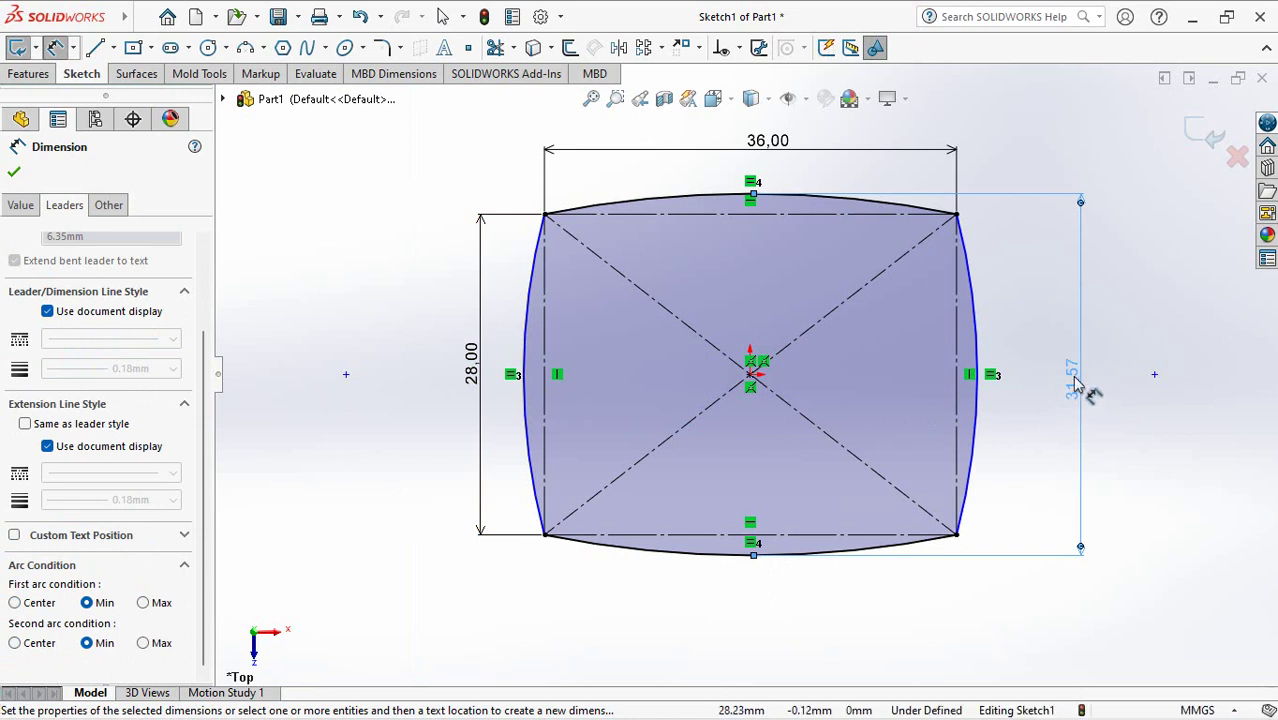
{"action": "left_click", "coordinate": [415, 363]}
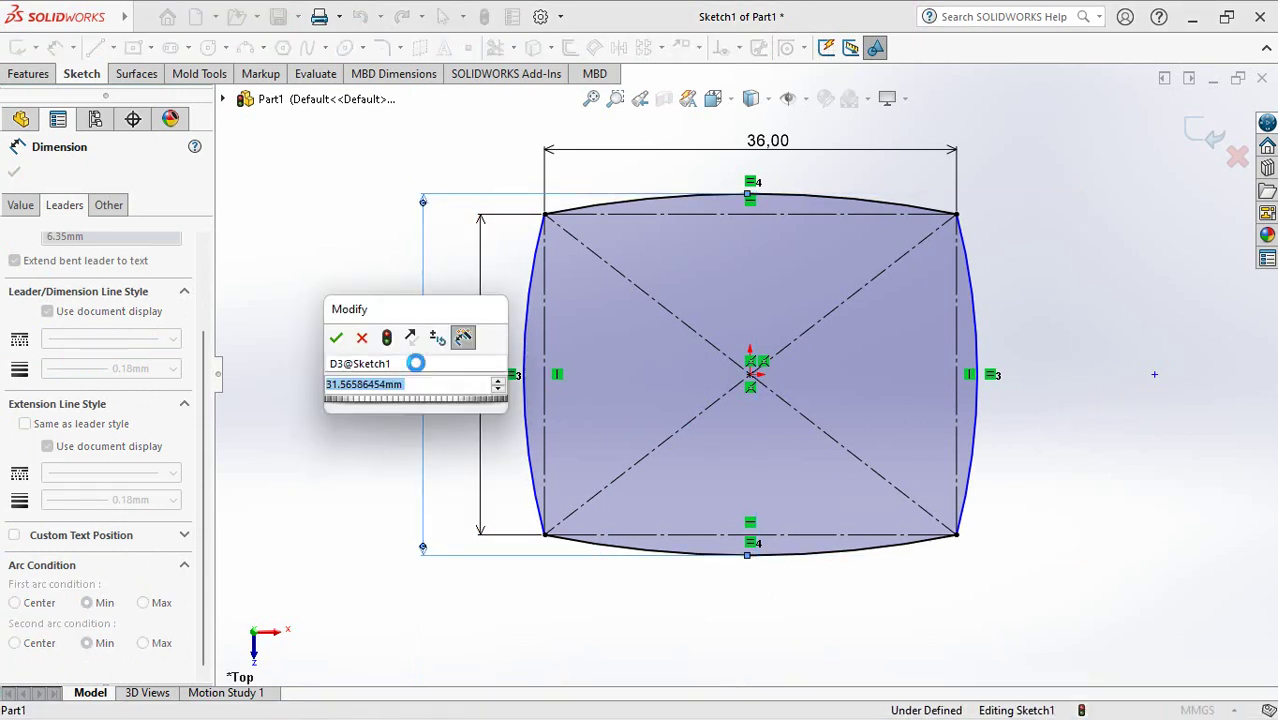
{"action": "left_click", "coordinate": [336, 338]}
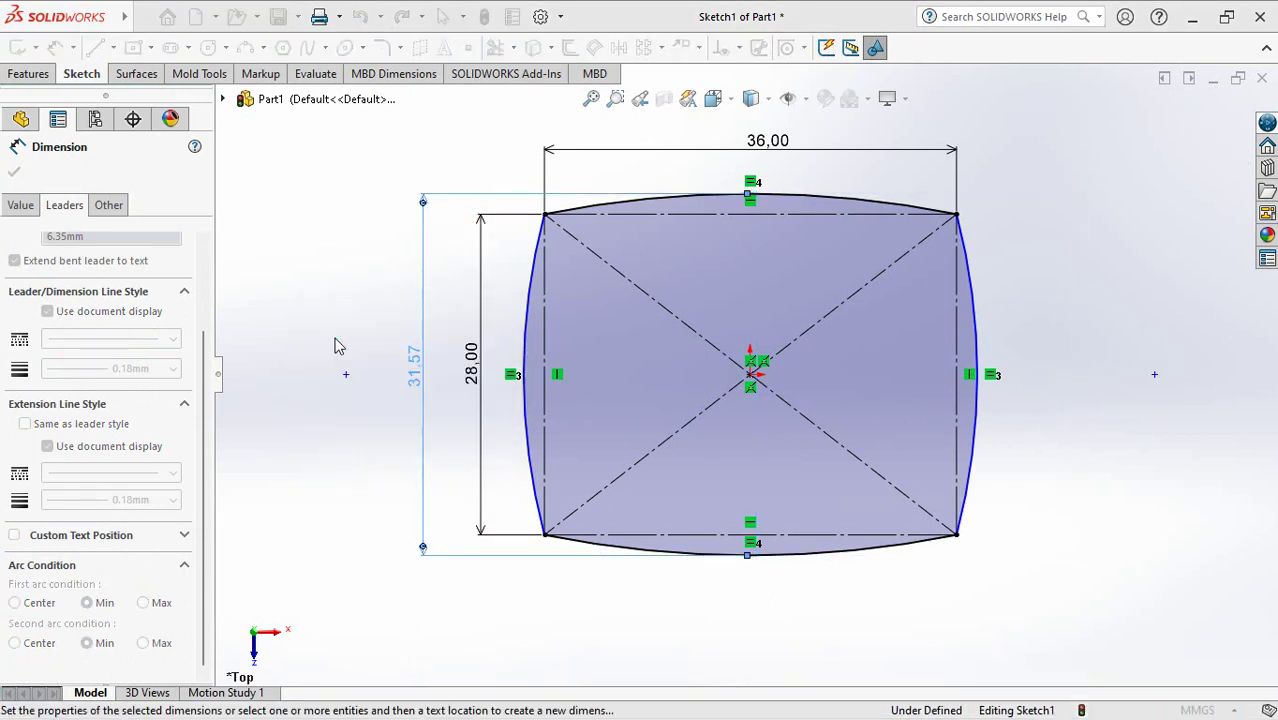
Dimension the left and right arcs to a 42 overall width
{"action": "left_click", "coordinate": [526, 357]}
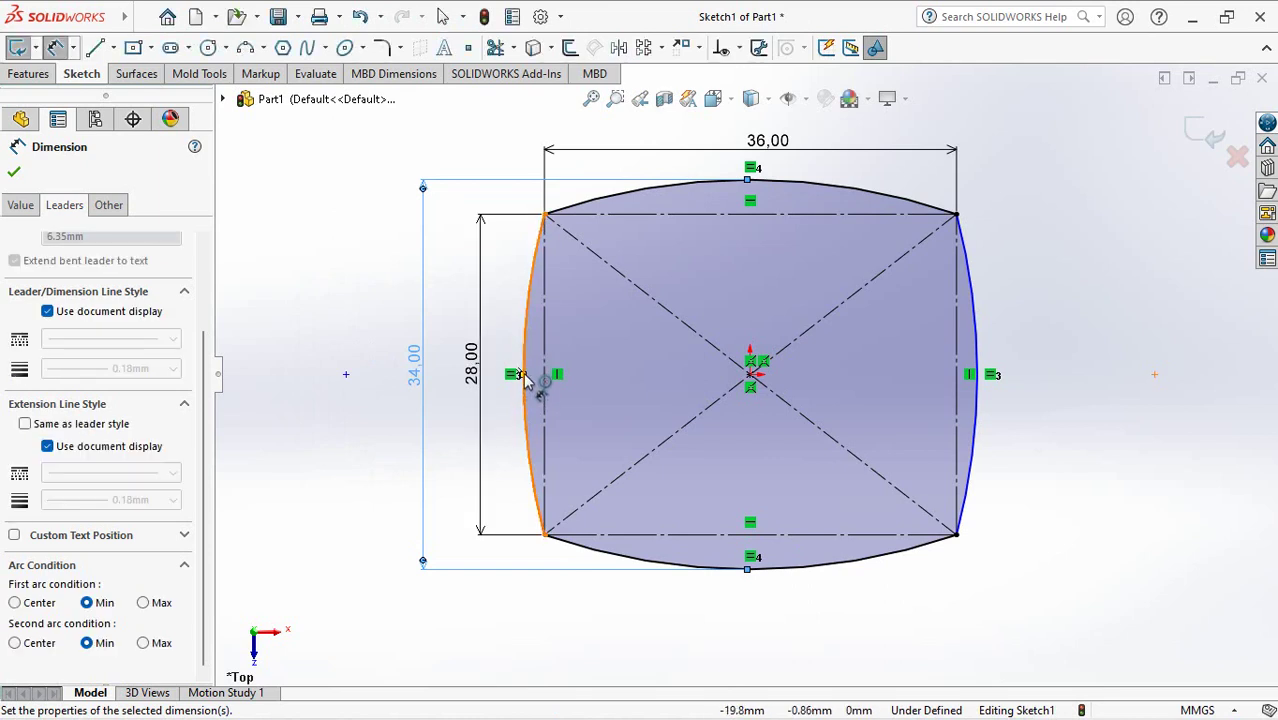
{"action": "left_click", "coordinate": [978, 380]}
{"action": "scroll", "coordinate": [750, 374], "scroll_direction": "up", "scroll_amount": 1}
{"action": "left_click", "coordinate": [760, 148]}
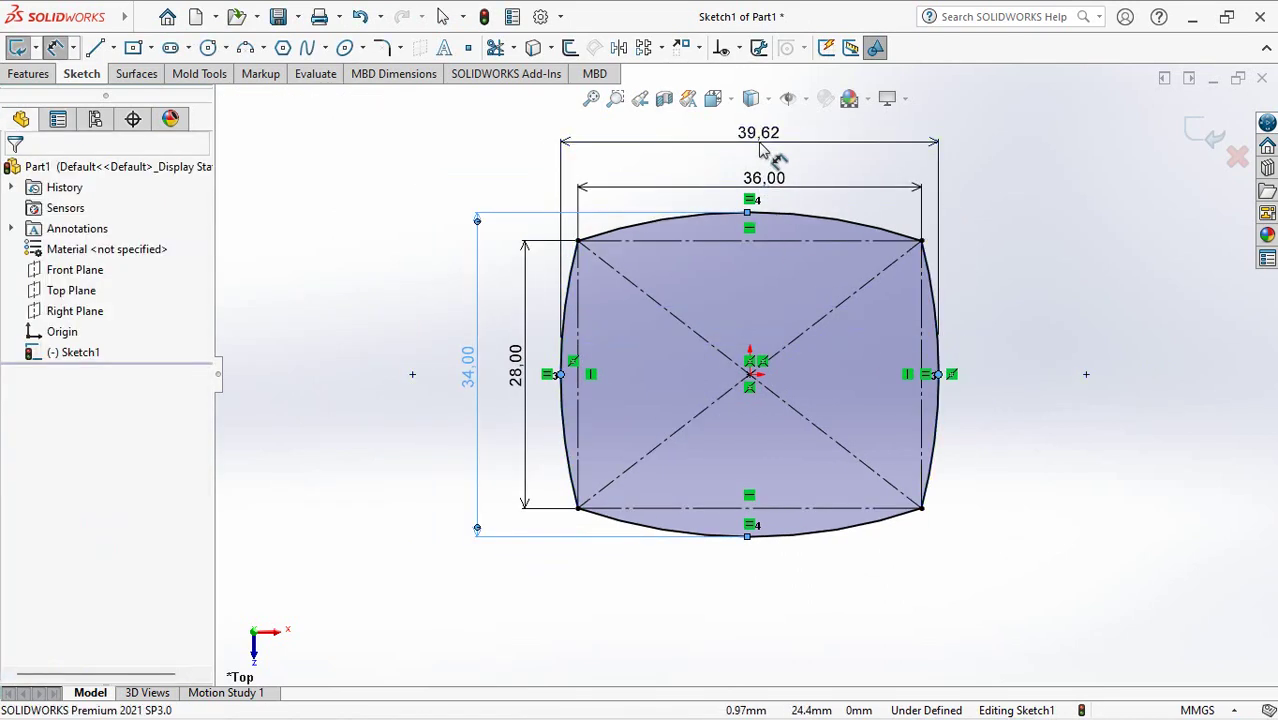
{"action": "type", "text": "42"}
{"action": "key", "text": "Return"}
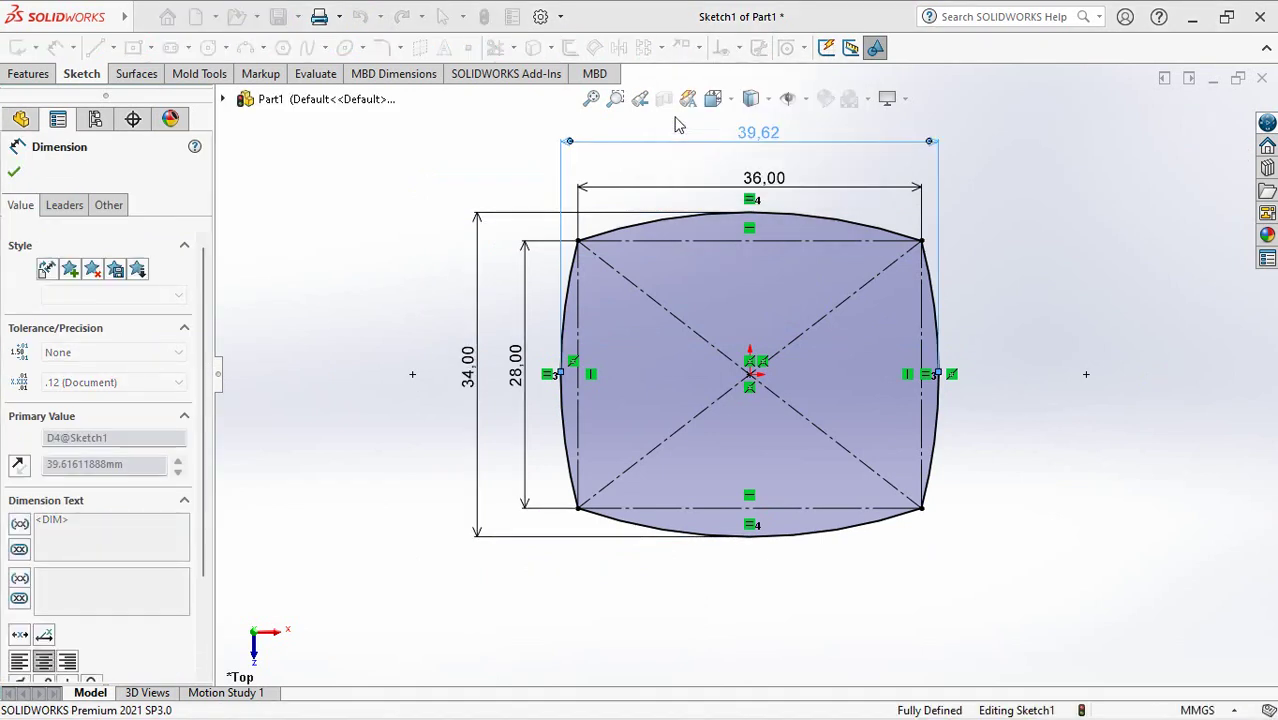
{"action": "left_click", "coordinate": [995, 240]}
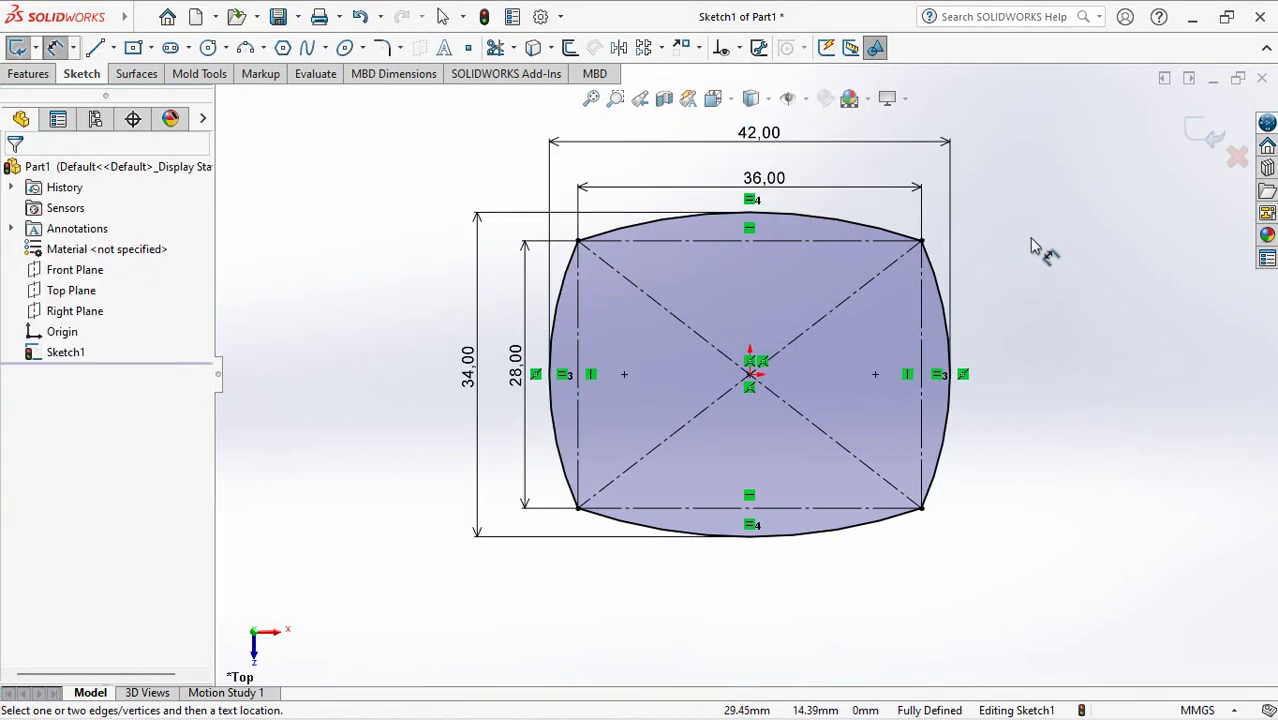
Fillet the top-left and bottom-left corners with 15 mm sketch fillets, accepting the warnings
{"action": "key", "text": "f"}
{"action": "left_click", "coordinate": [382, 48]}
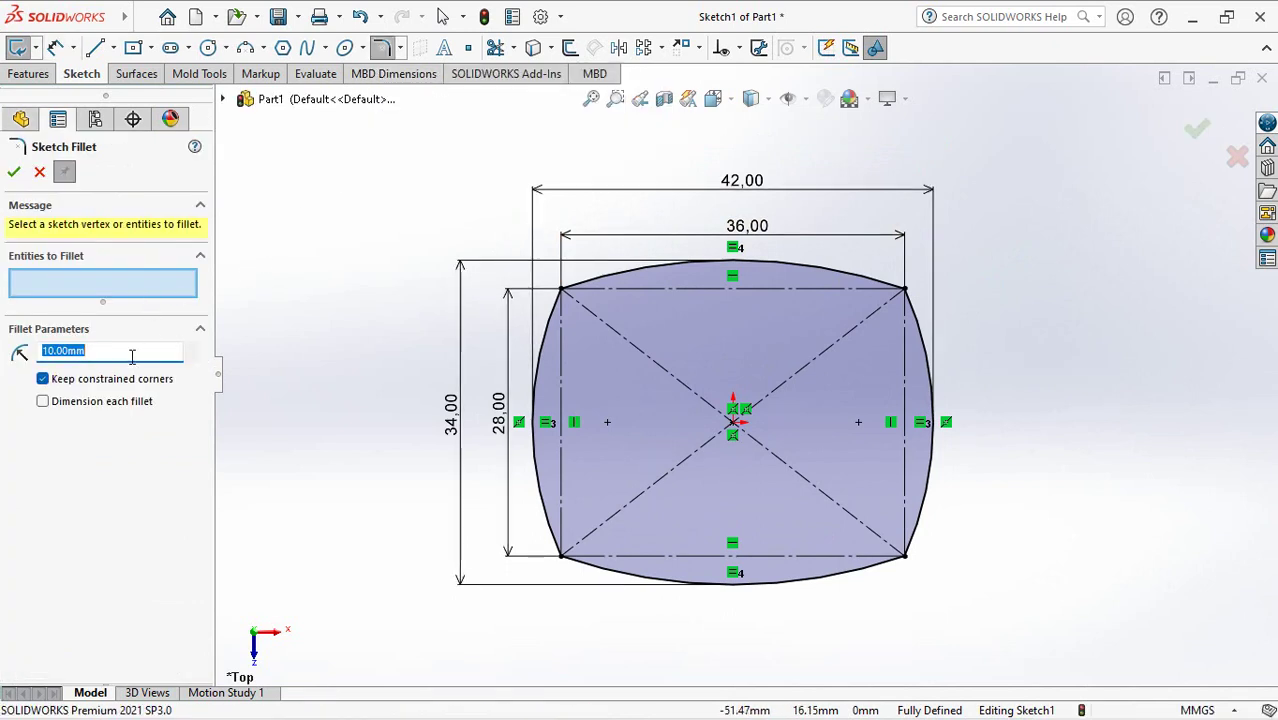
{"action": "left_click", "coordinate": [606, 275]}
{"action": "left_click", "coordinate": [550, 318]}
{"action": "left_click", "coordinate": [685, 384]}
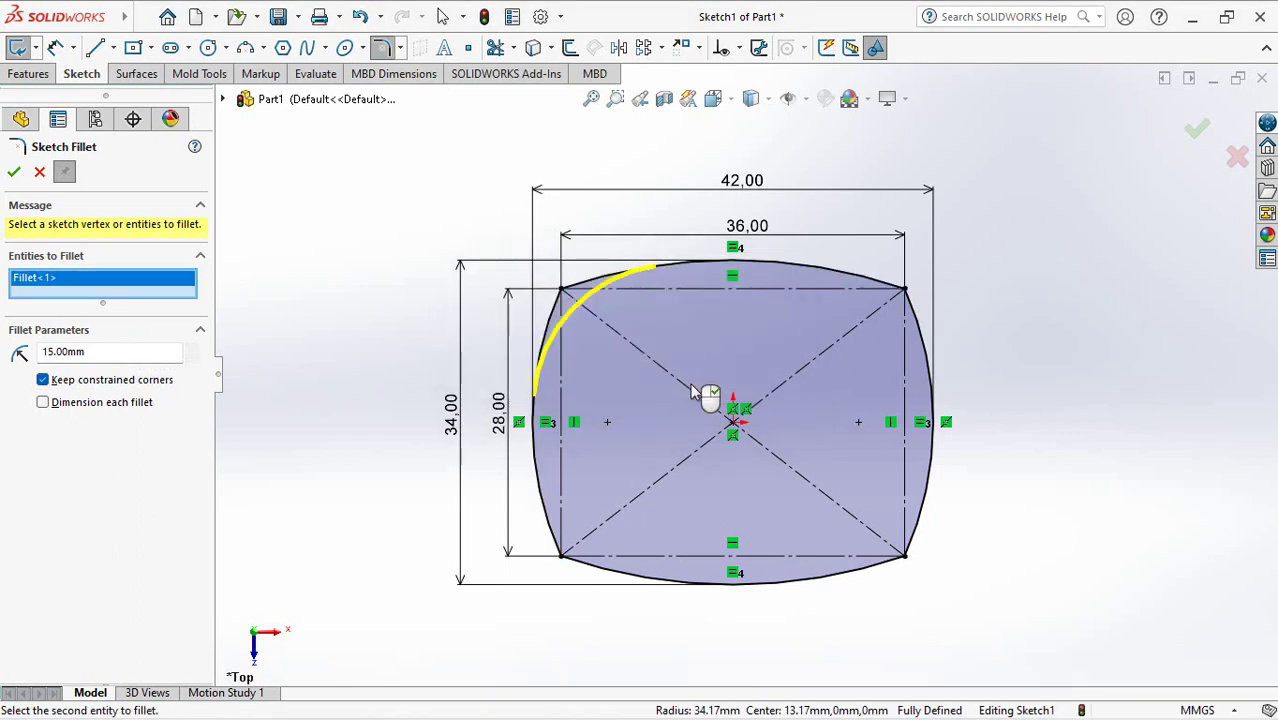
{"action": "left_click", "coordinate": [550, 482]}
{"action": "left_click", "coordinate": [623, 580]}
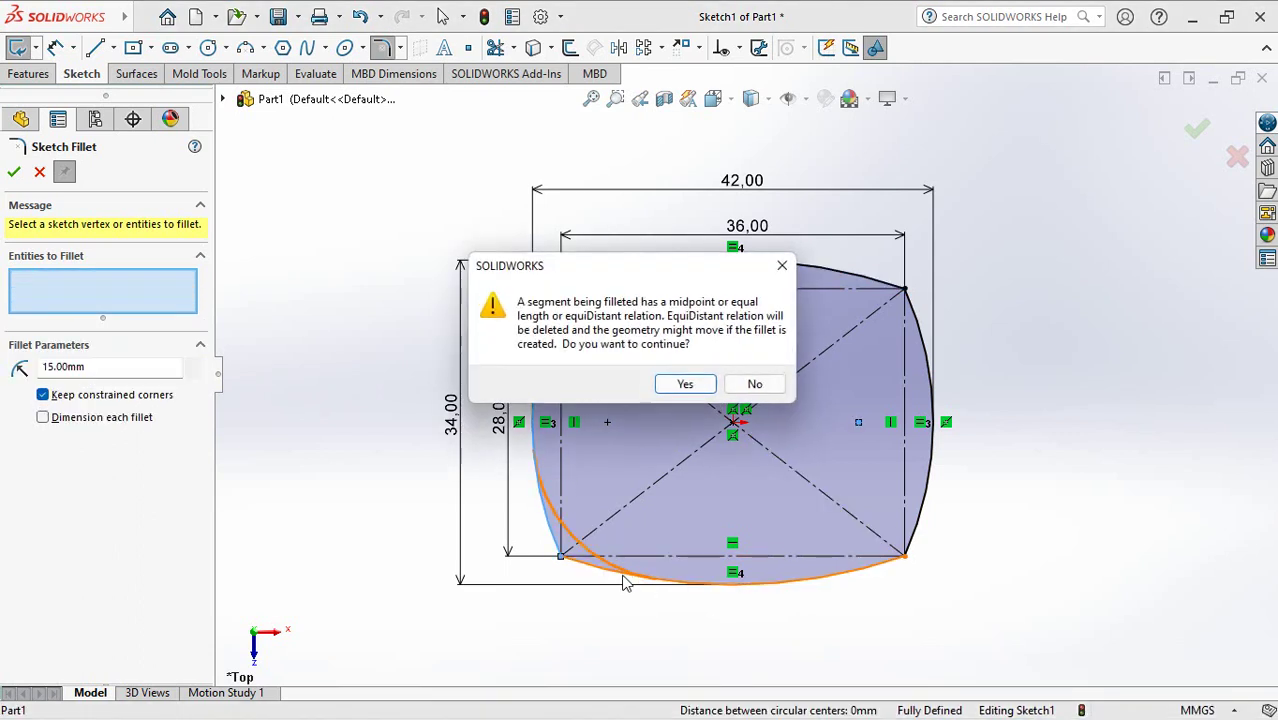
{"action": "left_click", "coordinate": [685, 388]}
Fillet the bottom-right and top-right corners at 15 mm and apply all four fillets
{"action": "left_click", "coordinate": [921, 527]}
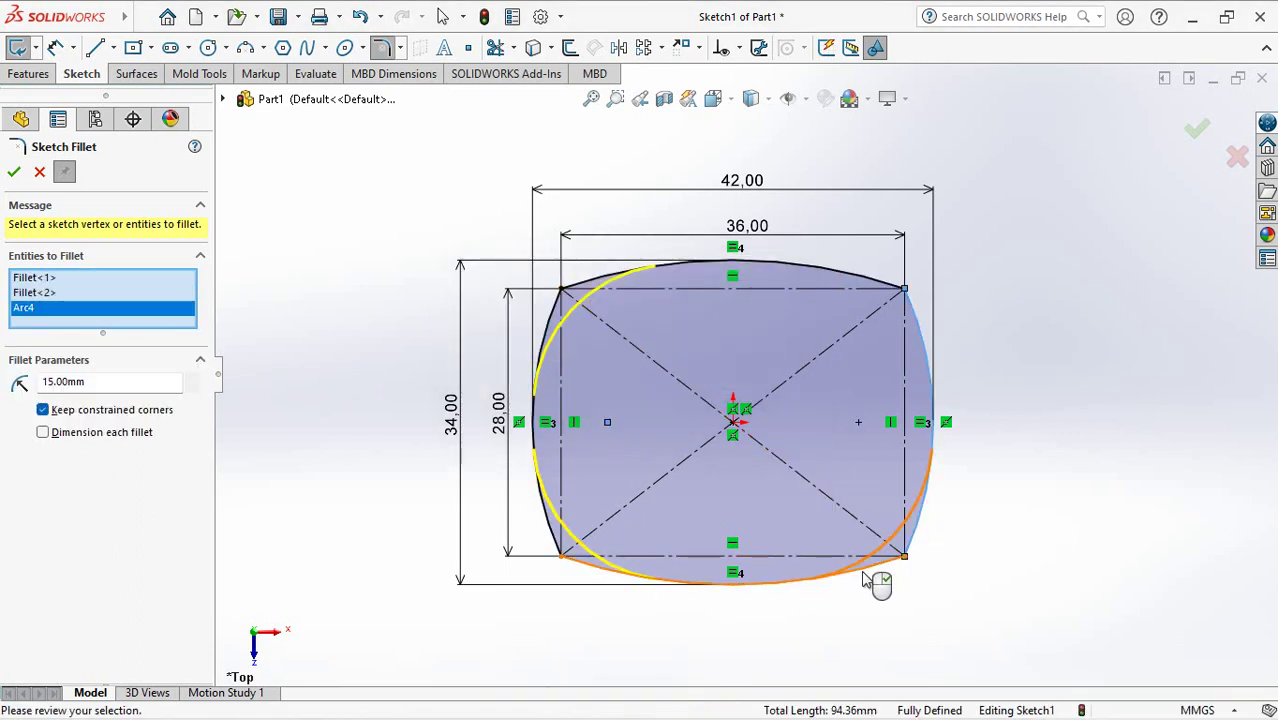
{"action": "left_click", "coordinate": [830, 579]}
{"action": "left_click", "coordinate": [685, 384]}
{"action": "left_click", "coordinate": [830, 282]}
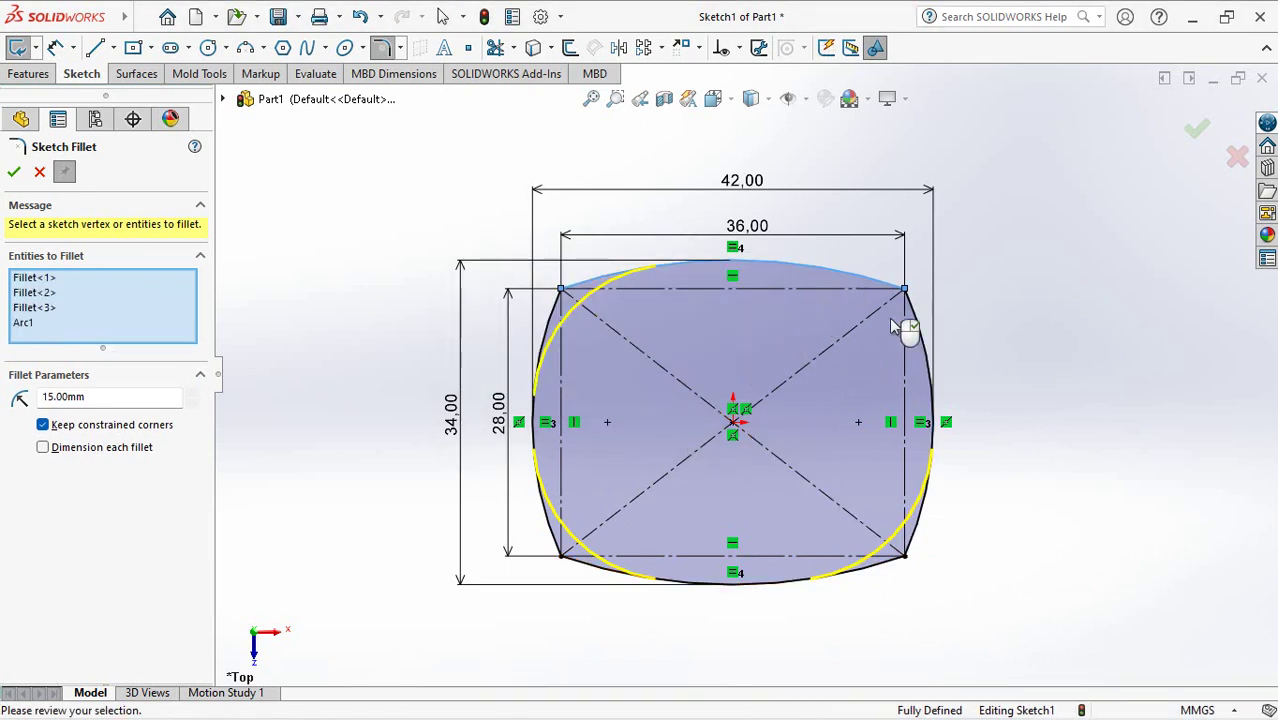
{"action": "left_click", "coordinate": [921, 331]}
{"action": "left_click", "coordinate": [686, 387]}
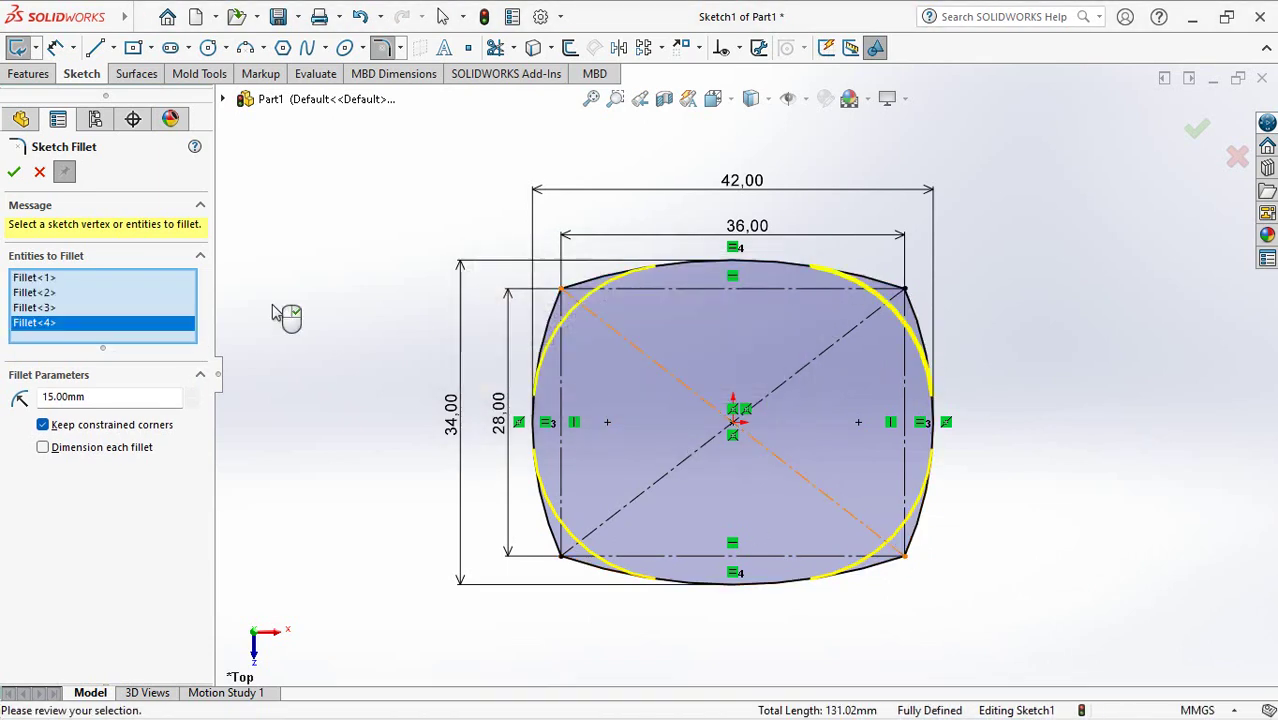
{"action": "left_click", "coordinate": [14, 173]}
{"action": "left_click", "coordinate": [39, 173]}
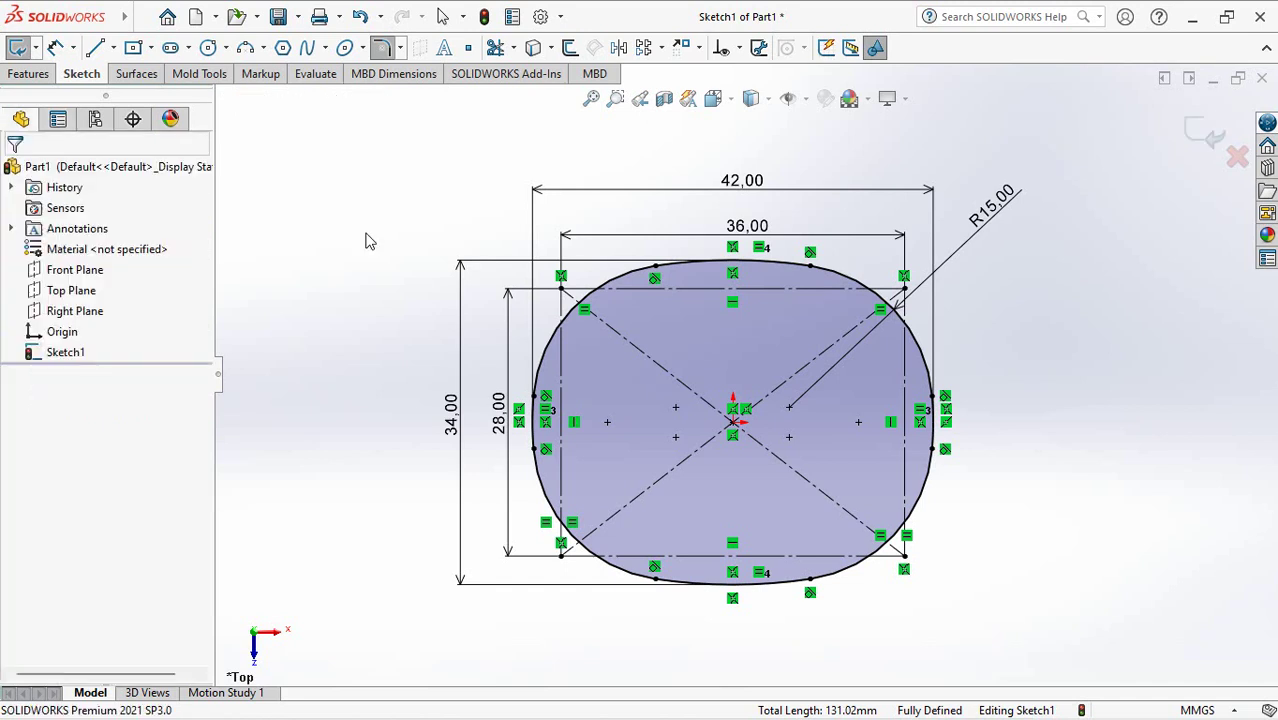
Exit Sketch1 and create Plane1 offset 48 mm from the Top Plane
{"action": "left_click", "coordinate": [1208, 140]}
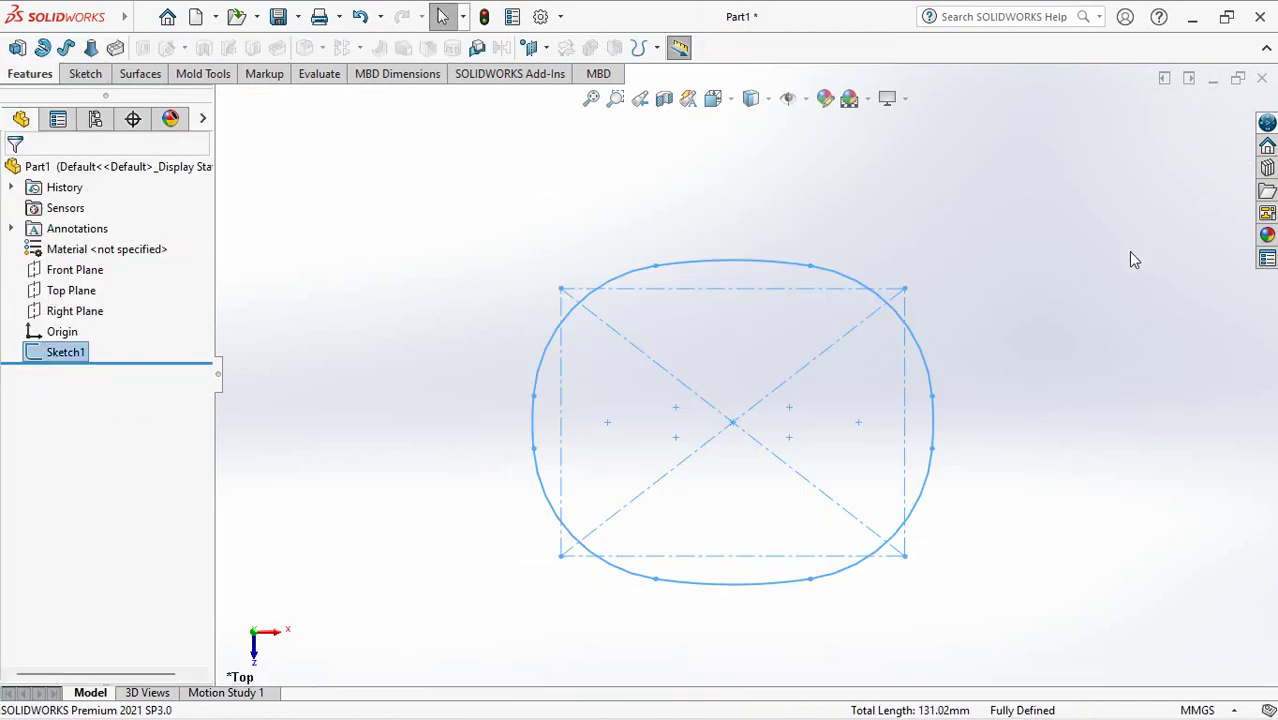
{"action": "key", "text": "ctrl+7"}
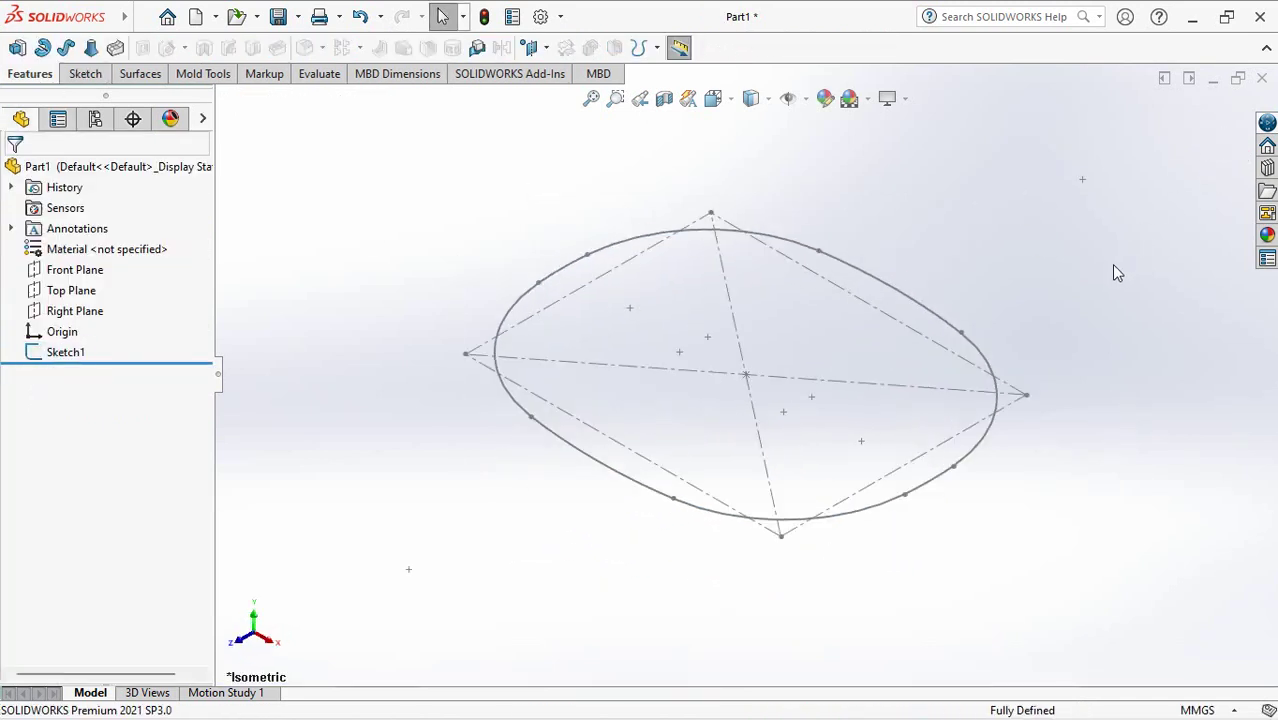
{"action": "left_click", "coordinate": [52, 294]}
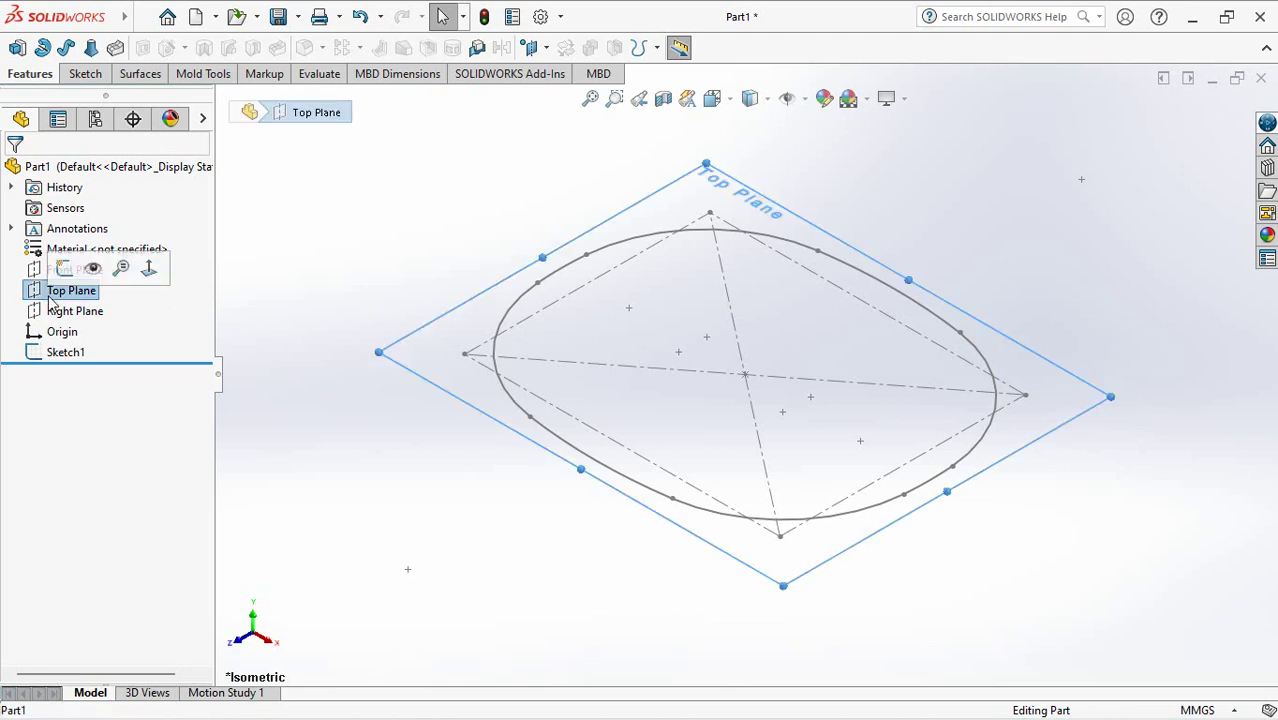
{"action": "left_click", "coordinate": [530, 47]}
{"action": "left_click", "coordinate": [548, 71]}
{"action": "type", "text": "48"}
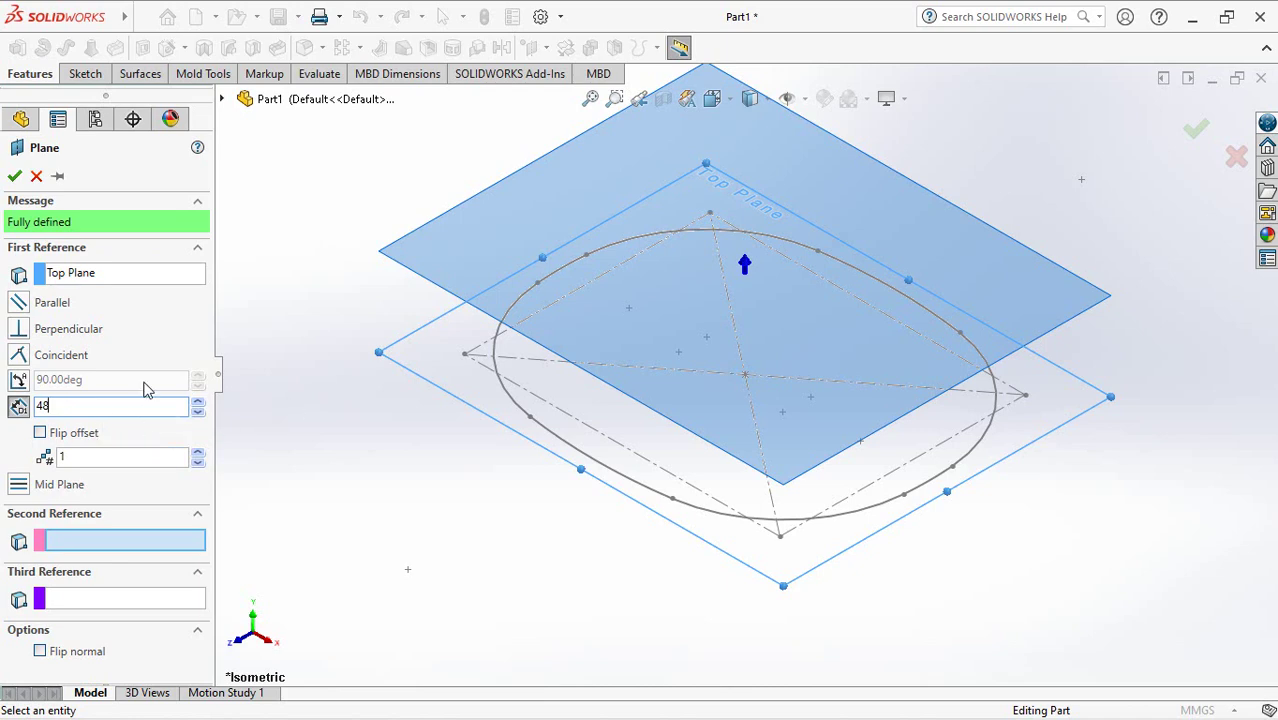
{"action": "key", "text": "Return"}
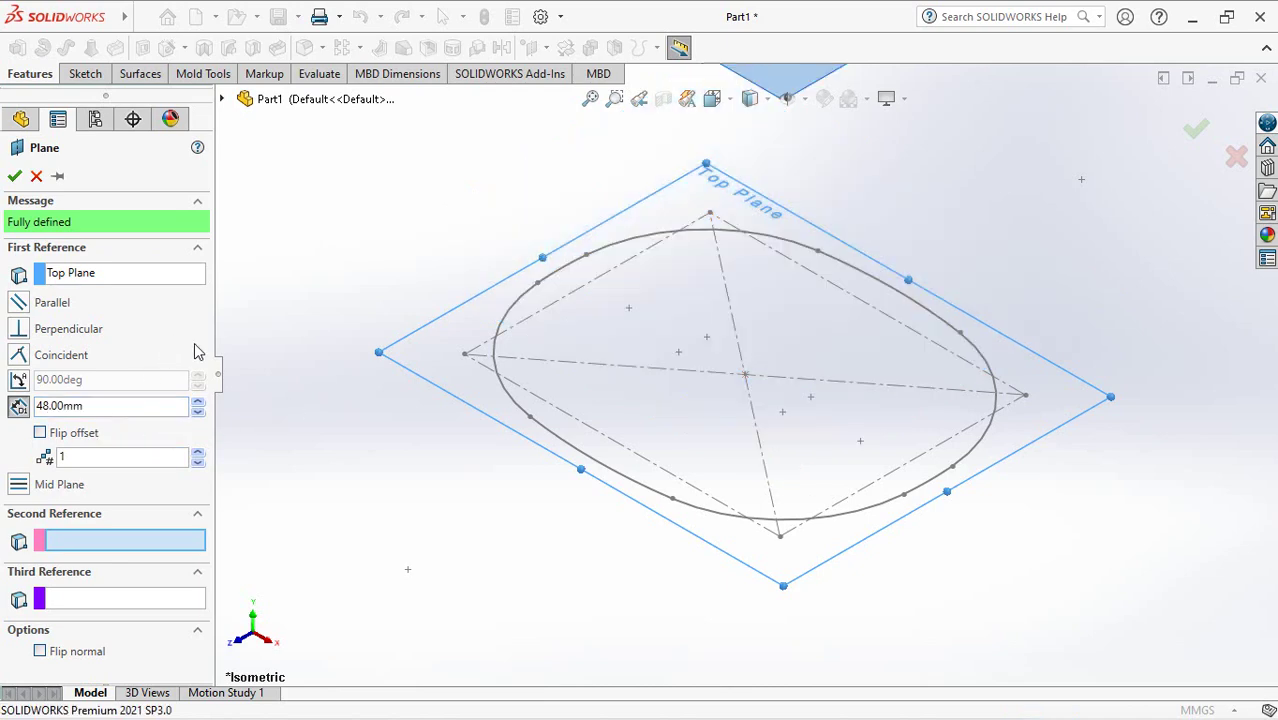
{"action": "key", "text": "f"}
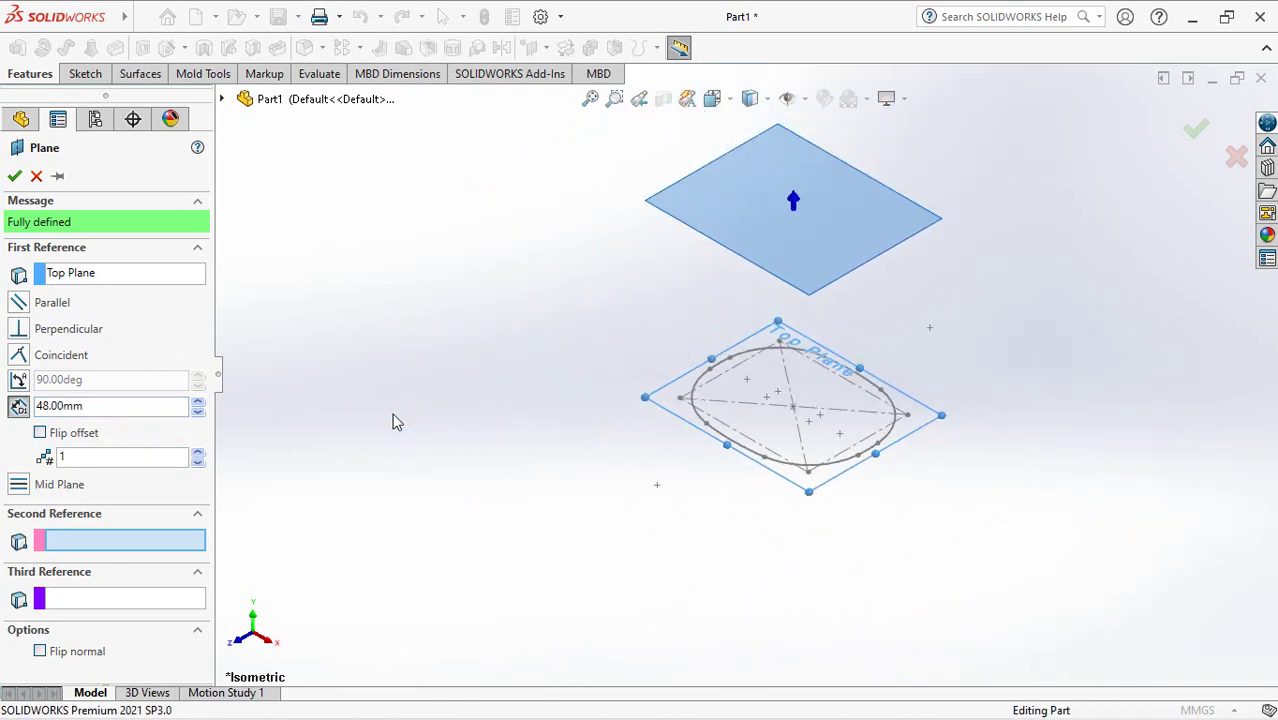
{"action": "left_click", "coordinate": [14, 177]}
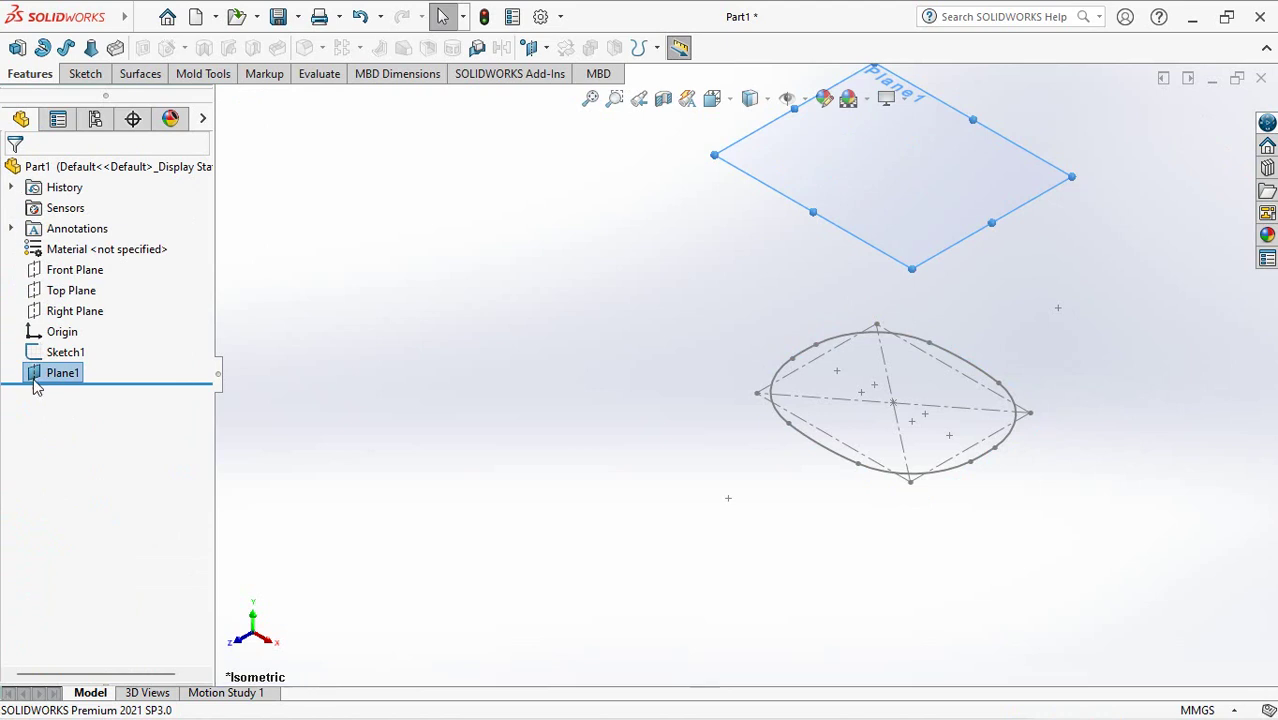
Start a sketch on Plane1 and draw an ellipse centred at the origin
{"action": "left_click", "coordinate": [34, 380]}
{"action": "left_click", "coordinate": [52, 345]}
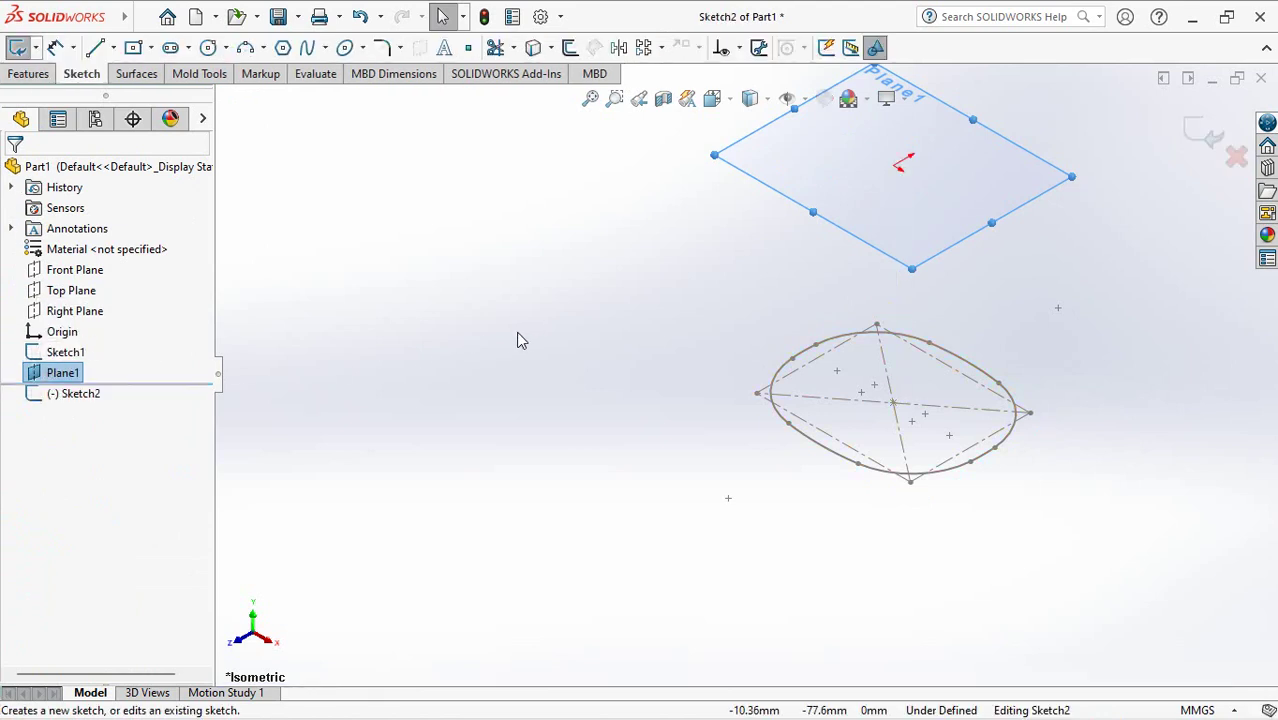
{"action": "left_click", "coordinate": [345, 48]}
{"action": "left_click", "coordinate": [745, 375]}
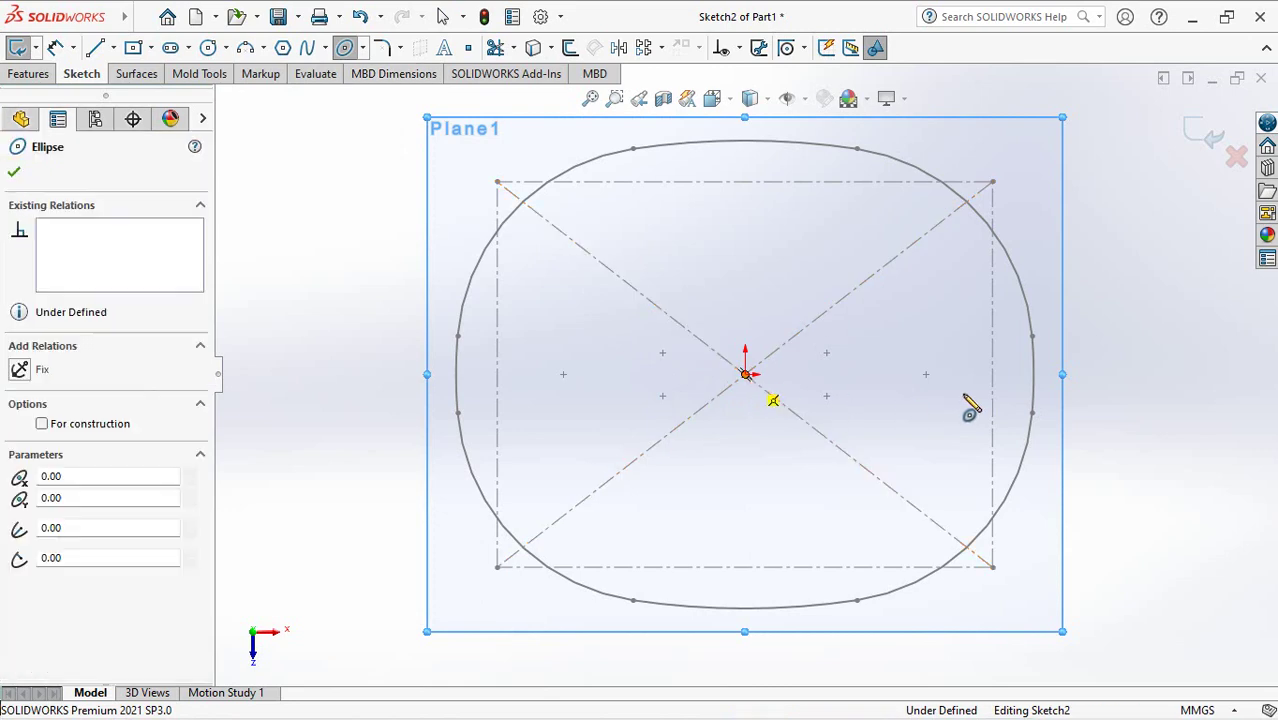
{"action": "left_click", "coordinate": [1118, 391]}
{"action": "scroll", "coordinate": [1125, 389], "scroll_direction": "up", "scroll_amount": 3}
{"action": "left_click", "coordinate": [758, 205]}
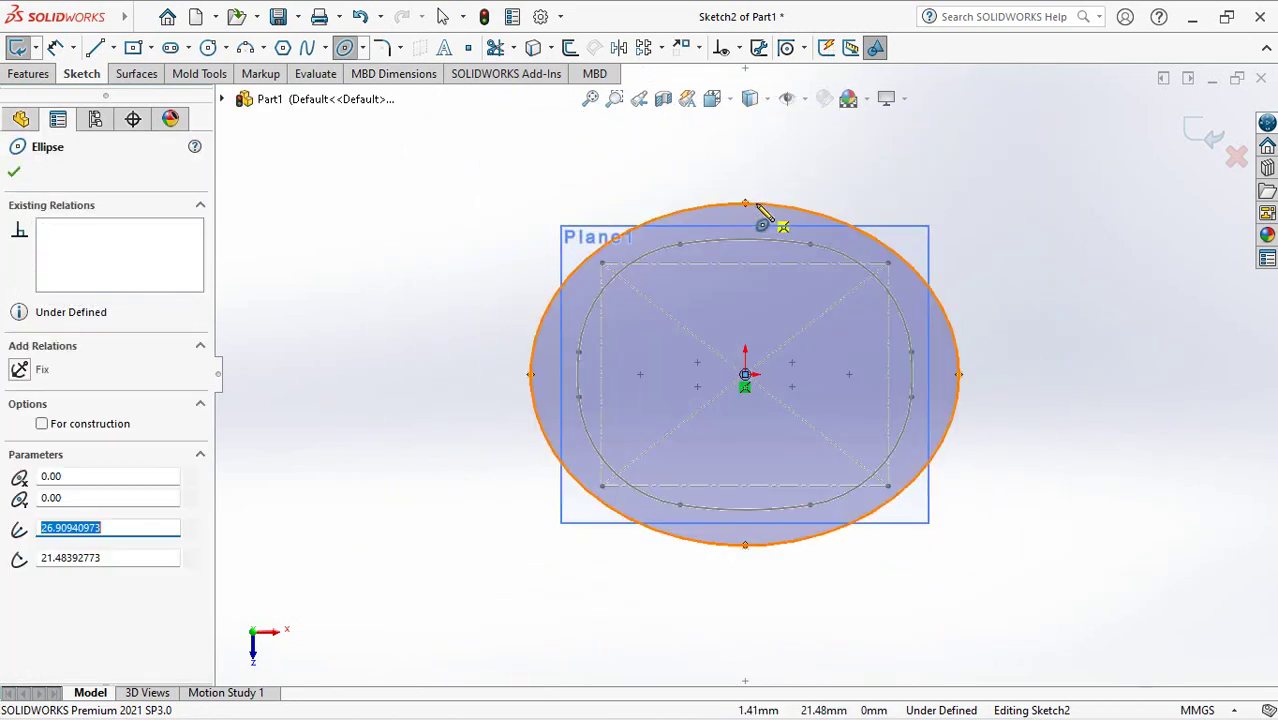
Dimension the ellipse to 75 mm wide and 60 mm high
{"action": "left_click", "coordinate": [55, 47]}
{"action": "left_click", "coordinate": [958, 374]}
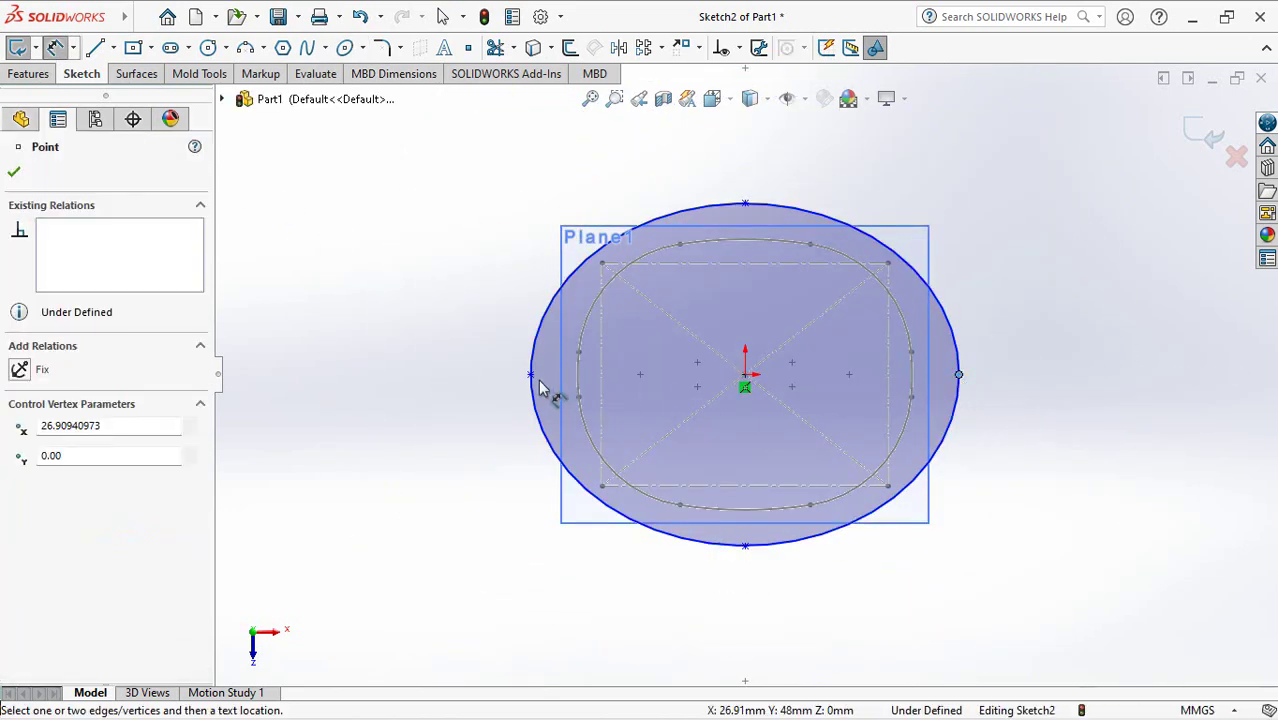
{"action": "left_click", "coordinate": [530, 374]}
{"action": "left_click", "coordinate": [750, 160]}
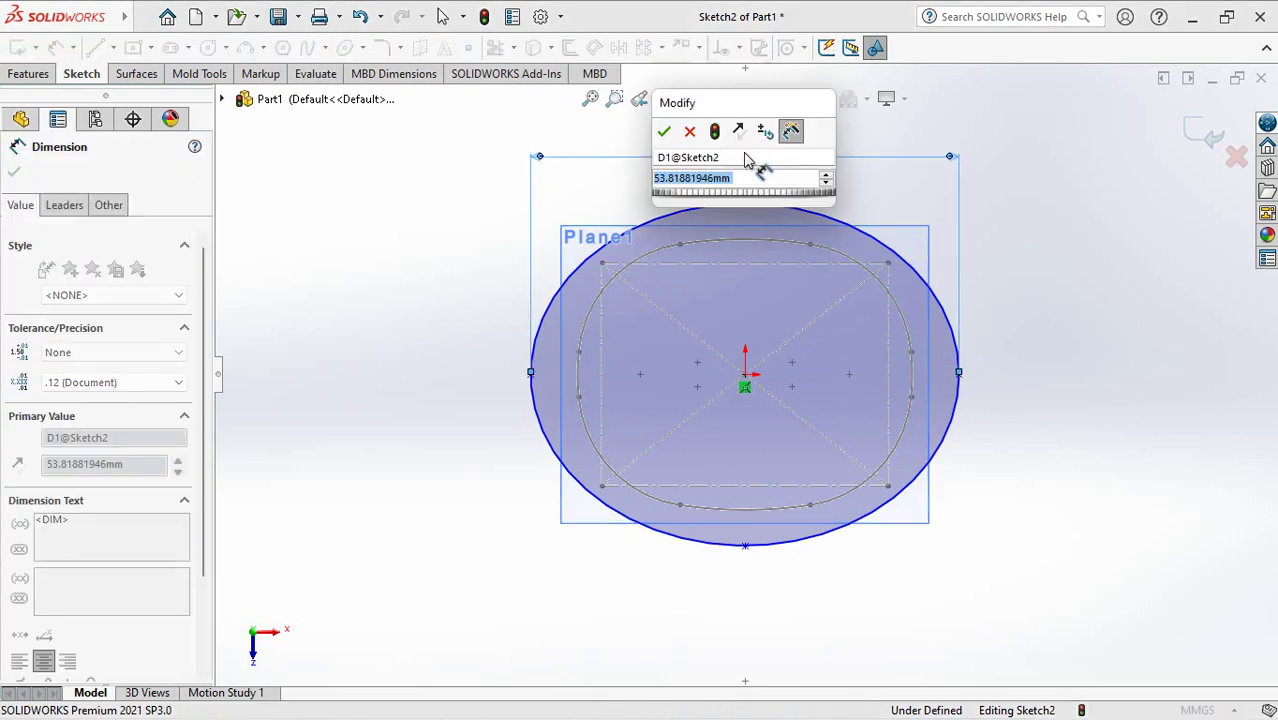
{"action": "type", "text": "75"}
{"action": "left_click", "coordinate": [662, 135]}
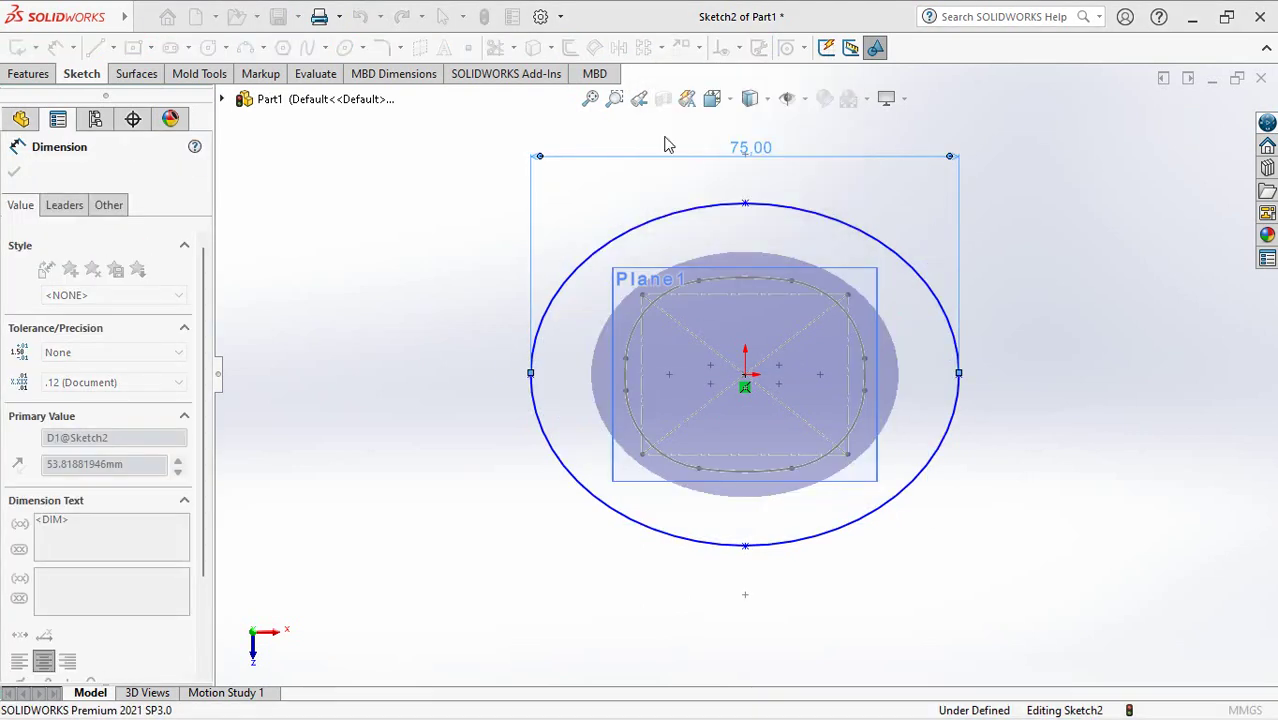
{"action": "left_click", "coordinate": [745, 205]}
{"action": "left_click", "coordinate": [745, 545]}
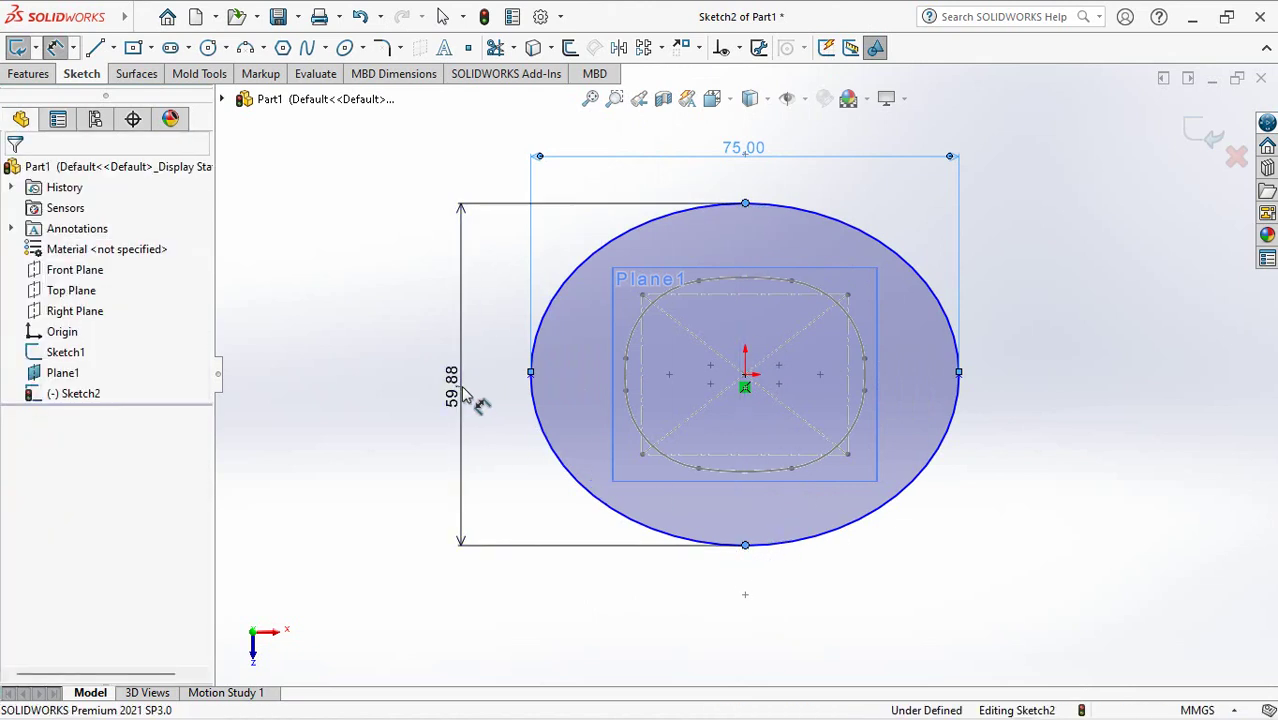
{"action": "left_click", "coordinate": [463, 395]}
{"action": "type", "text": "60"}
{"action": "left_click", "coordinate": [384, 361]}
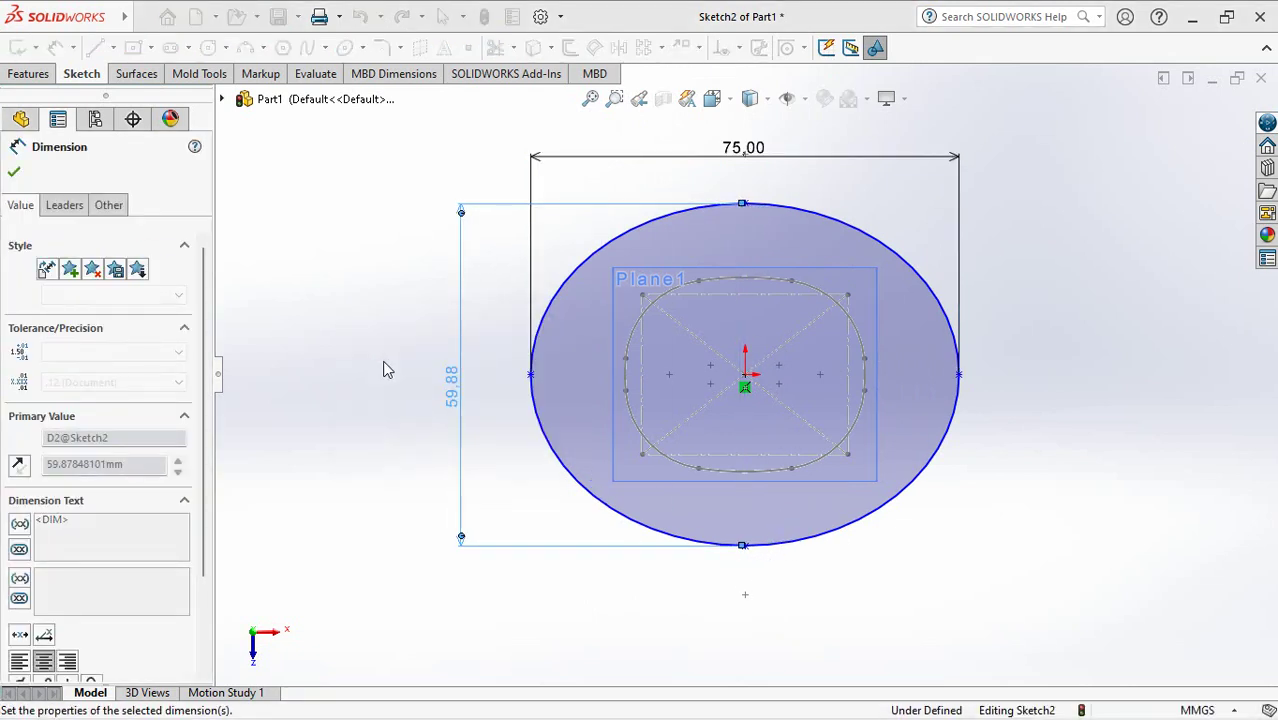
{"action": "left_click", "coordinate": [14, 176]}
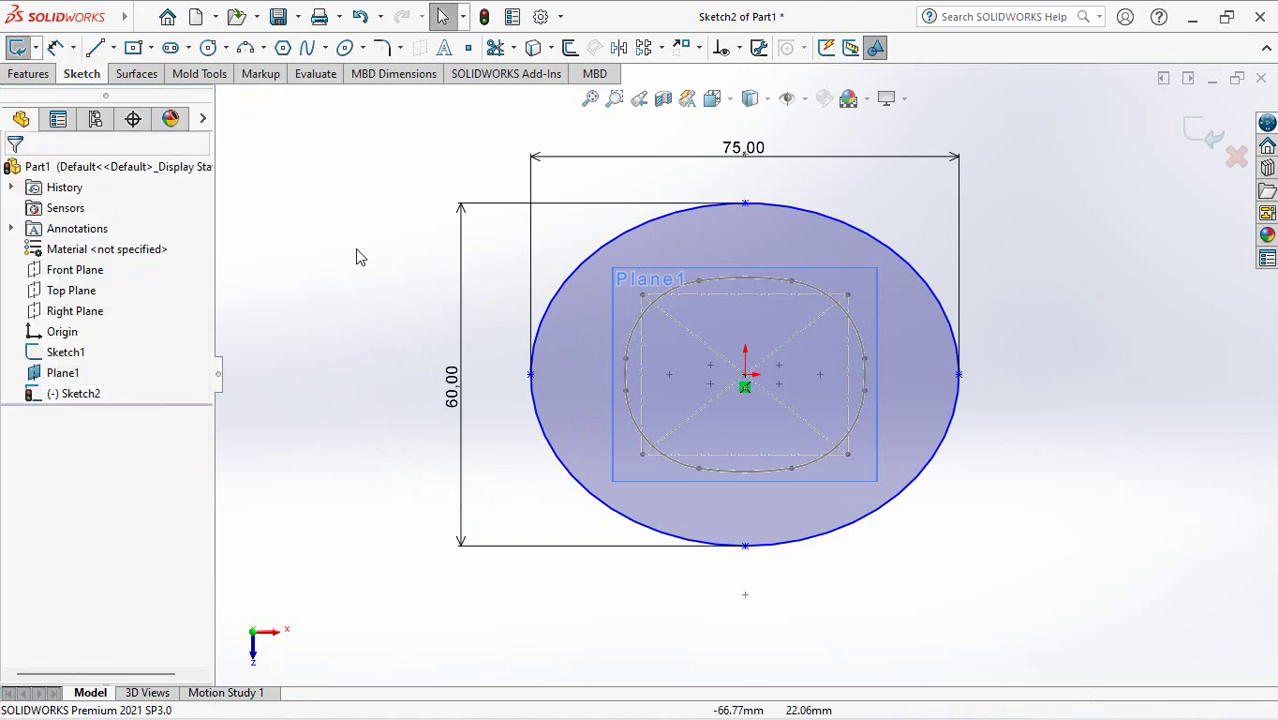
Make the ellipse's left vertex Horizontal with its centre, then exit the sketch
{"action": "left_click", "coordinate": [741, 48]}
{"action": "left_click", "coordinate": [750, 91]}
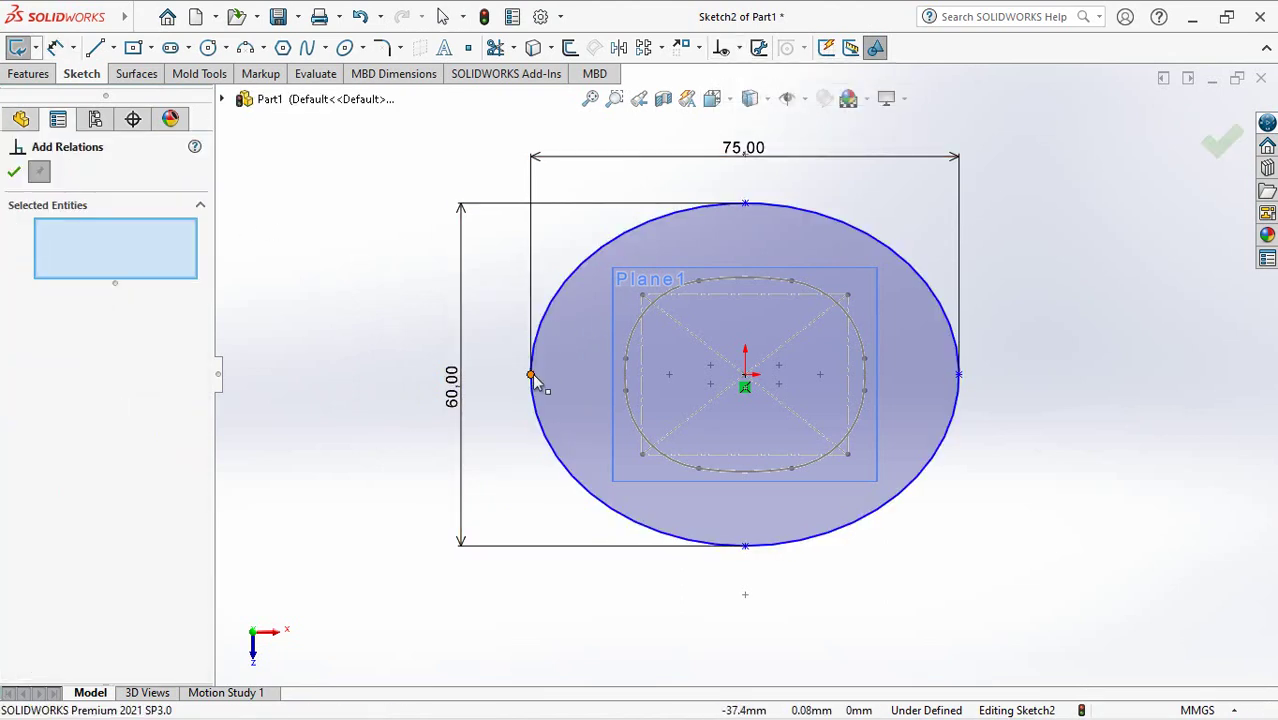
{"action": "left_click", "coordinate": [530, 374]}
{"action": "left_click", "coordinate": [745, 376]}
{"action": "left_click", "coordinate": [20, 475]}
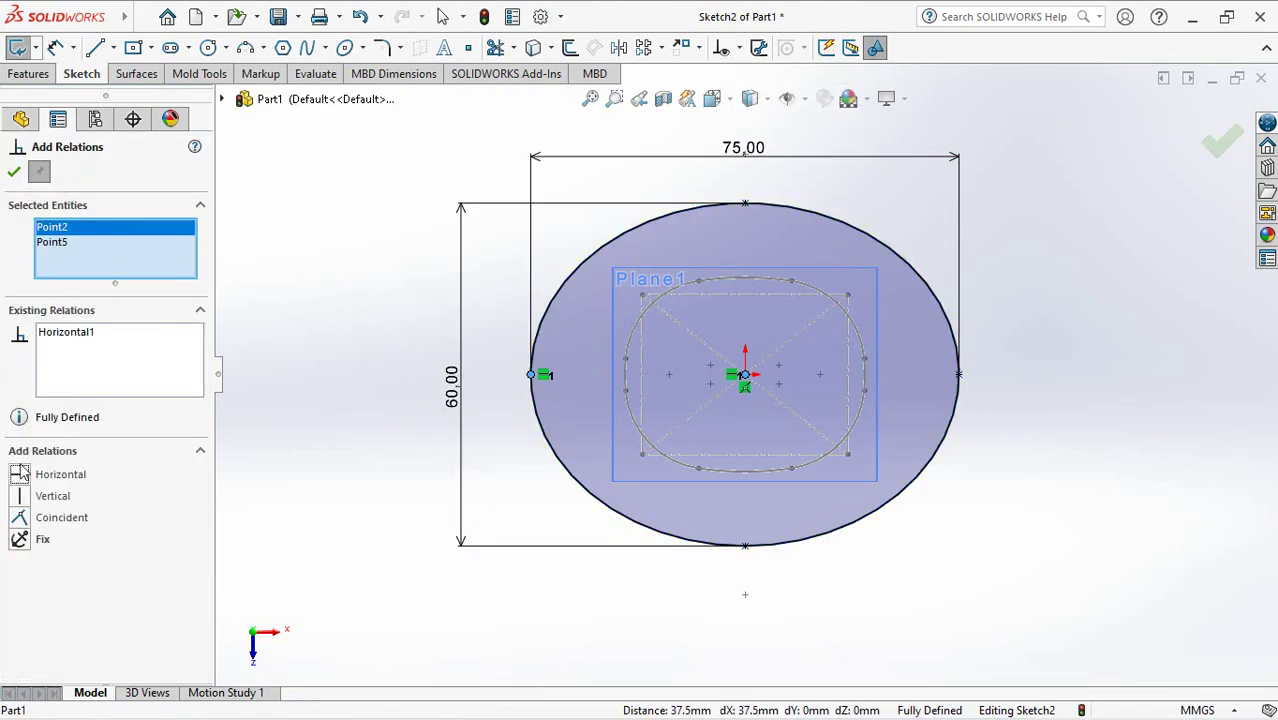
{"action": "left_click", "coordinate": [14, 173]}
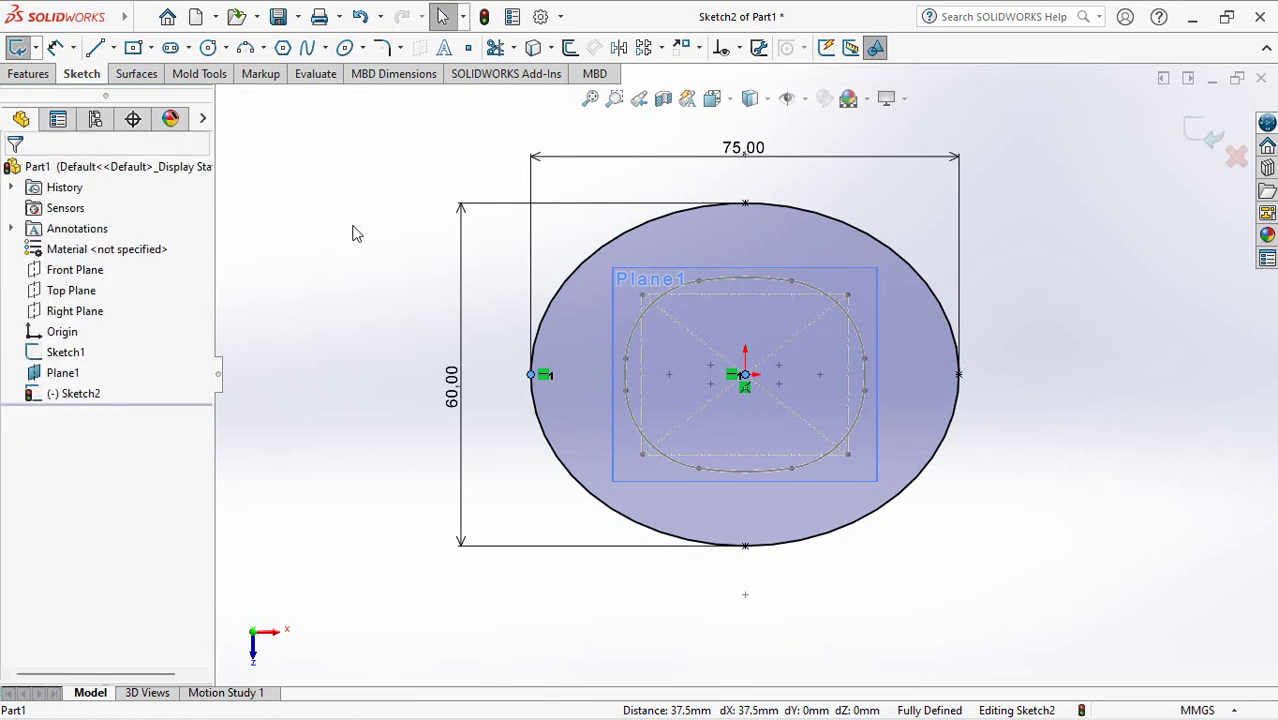
{"action": "left_click", "coordinate": [1206, 133]}
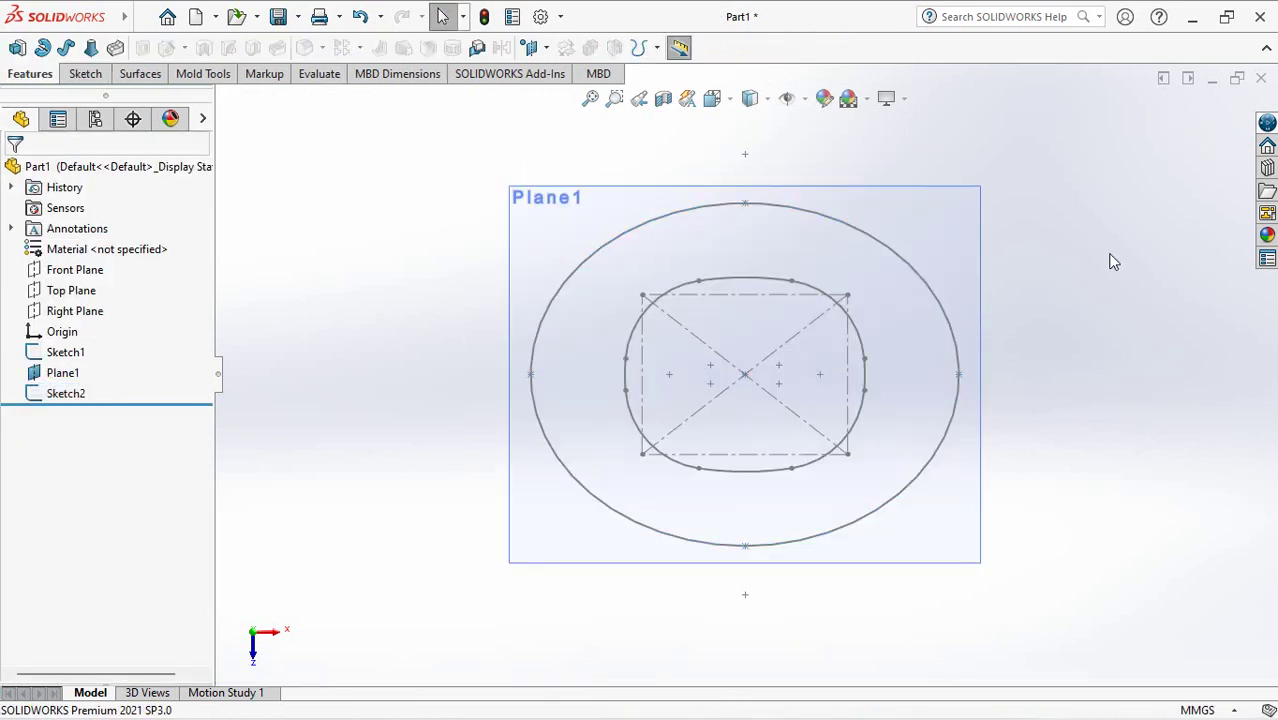
Create Plane2 as a new reference plane offset above Plane1
{"action": "key", "text": "ctrl+7"}
{"action": "left_click", "coordinate": [540, 278]}
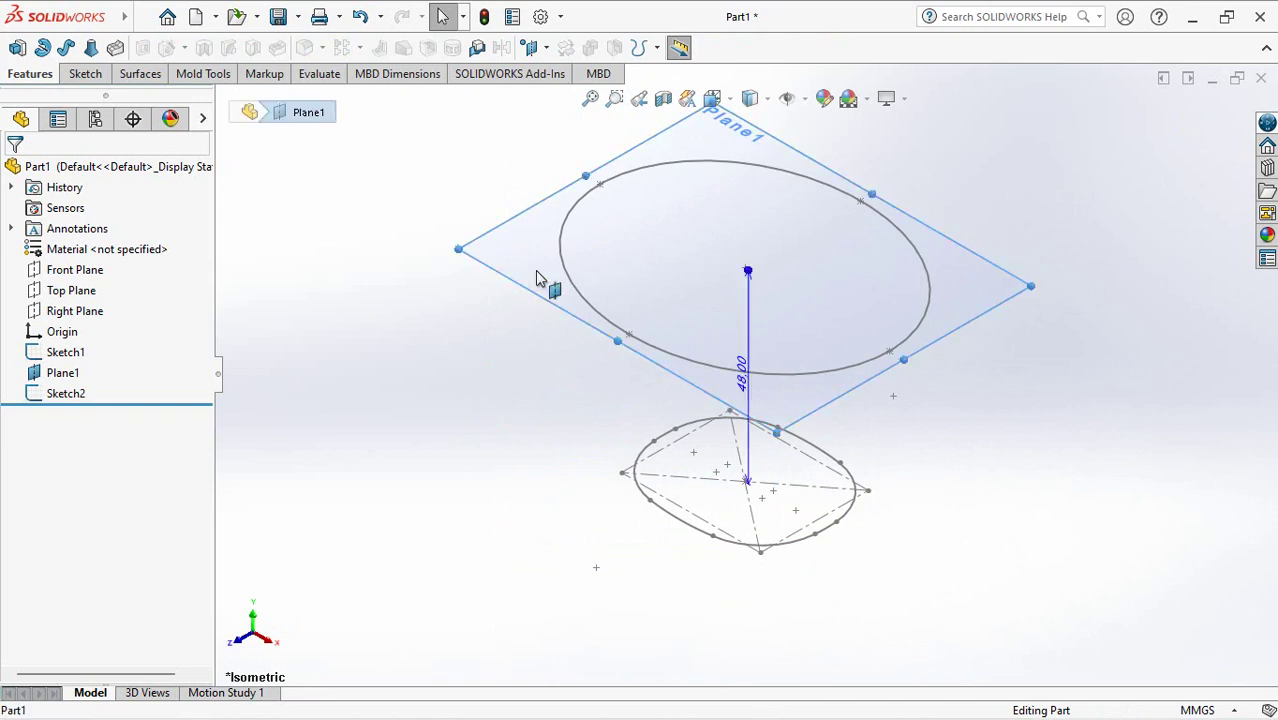
{"action": "left_click", "coordinate": [540, 47]}
{"action": "left_click", "coordinate": [588, 76]}
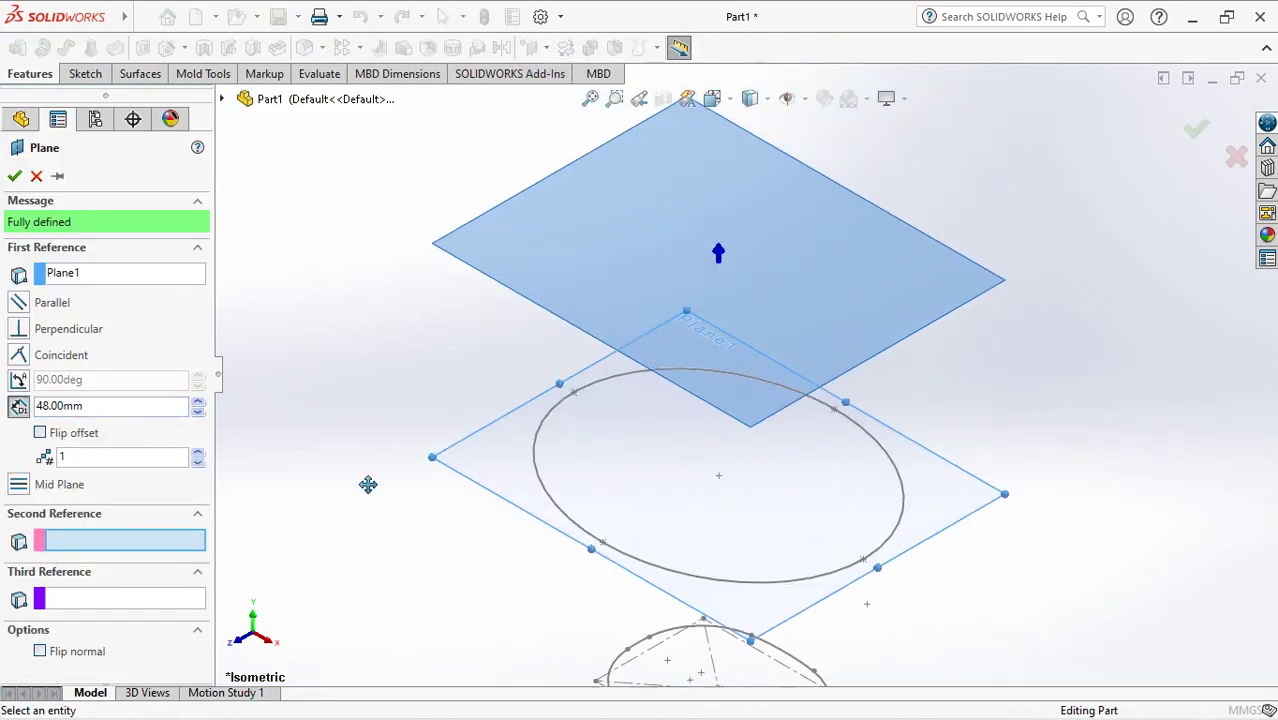
{"action": "left_click", "coordinate": [14, 175]}
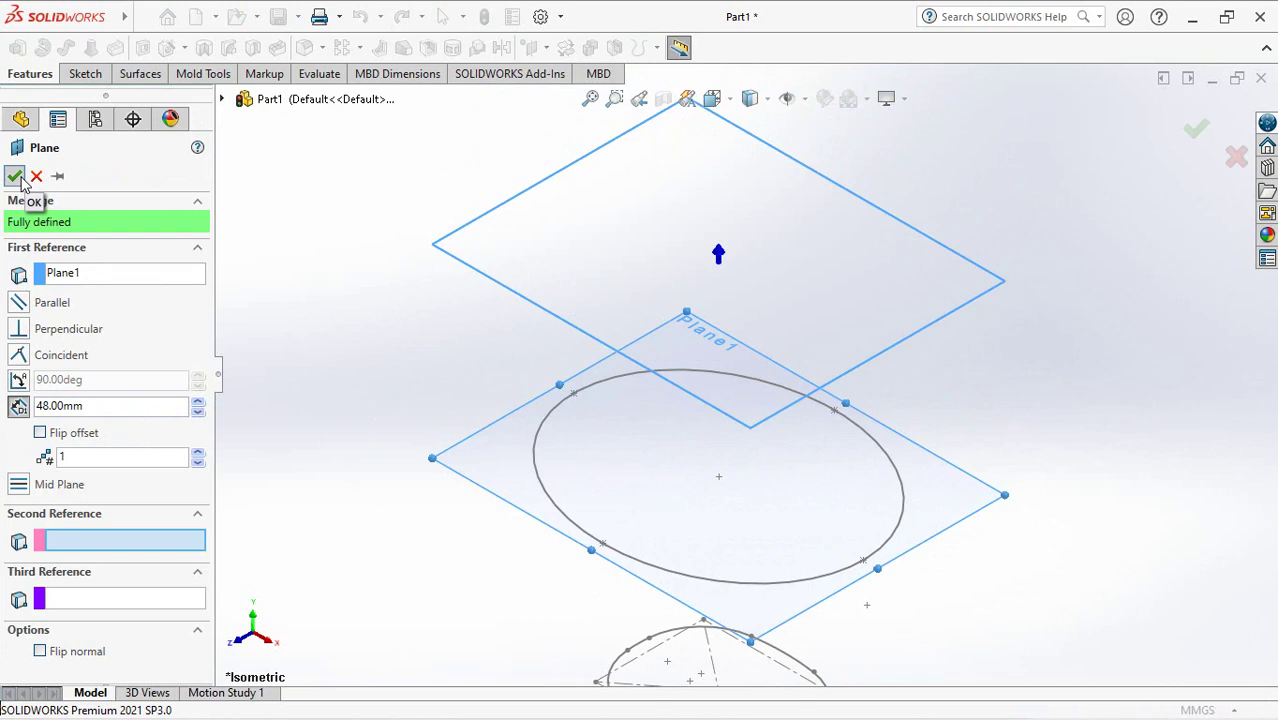
Start a sketch on Plane2 and draw a circle centred at the origin
{"action": "left_click", "coordinate": [518, 248]}
{"action": "left_click", "coordinate": [600, 190]}
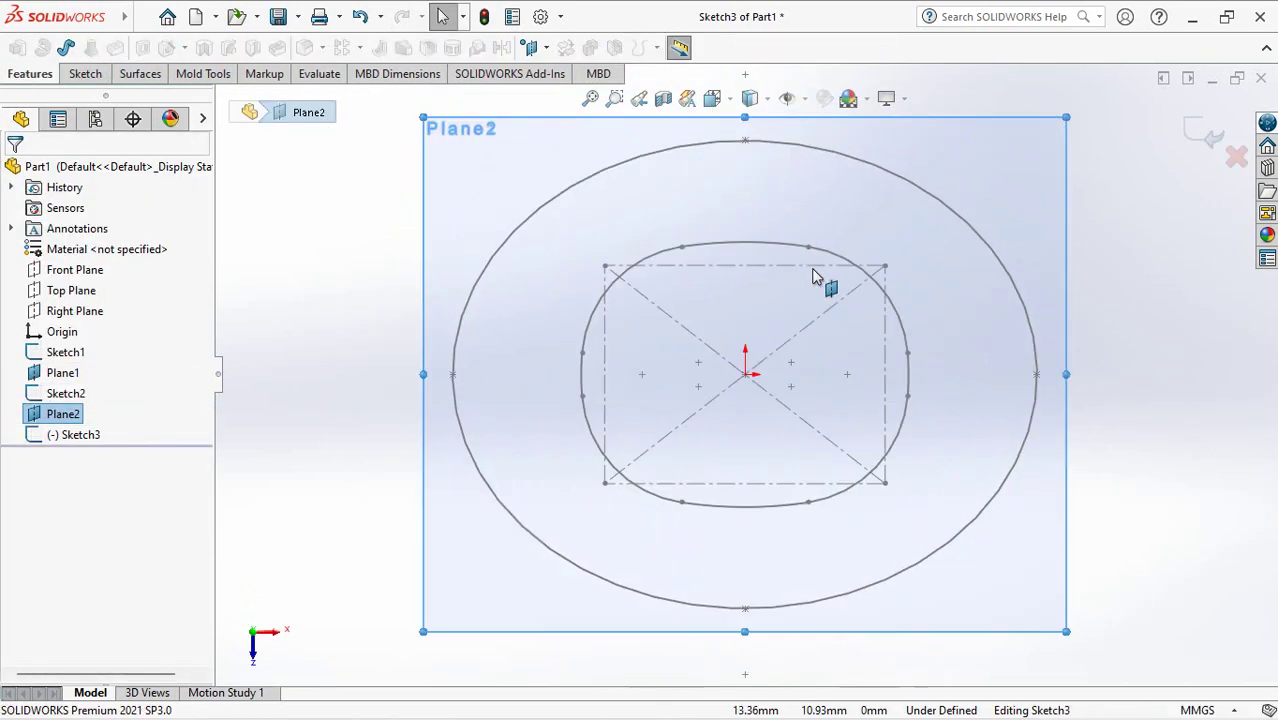
{"action": "left_click", "coordinate": [84, 75]}
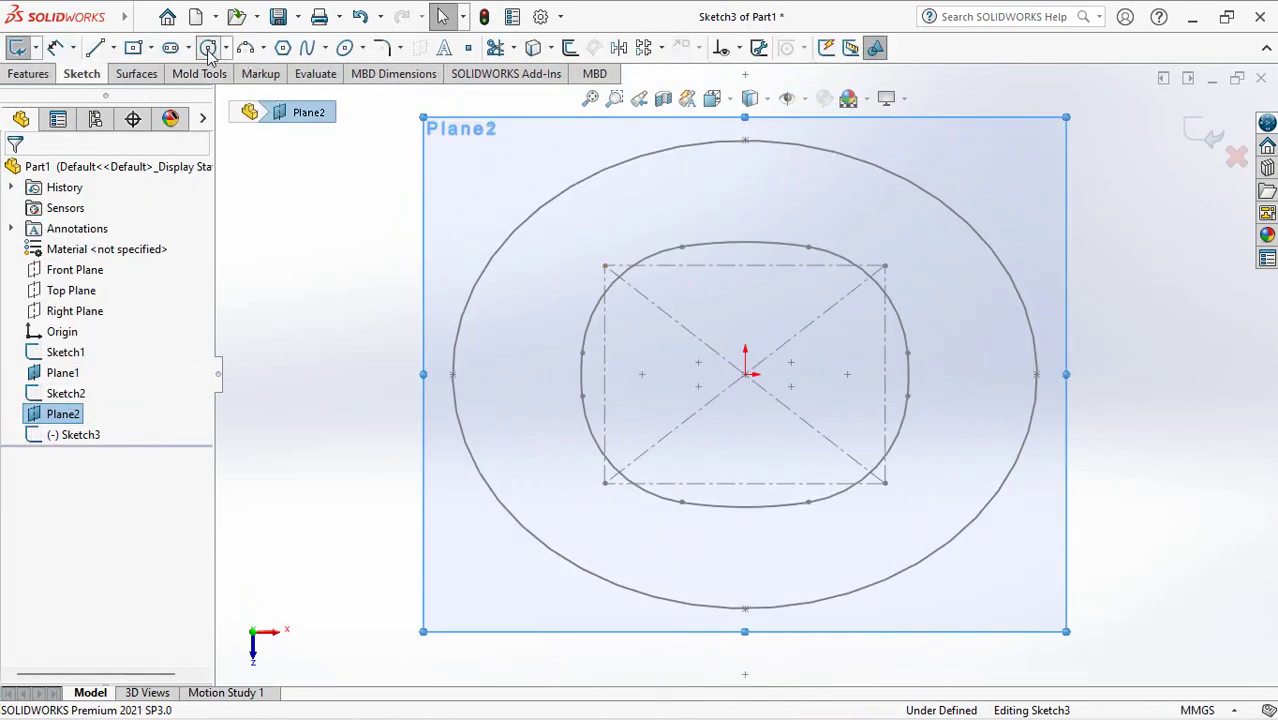
{"action": "left_click", "coordinate": [208, 47]}
{"action": "left_click", "coordinate": [745, 375]}
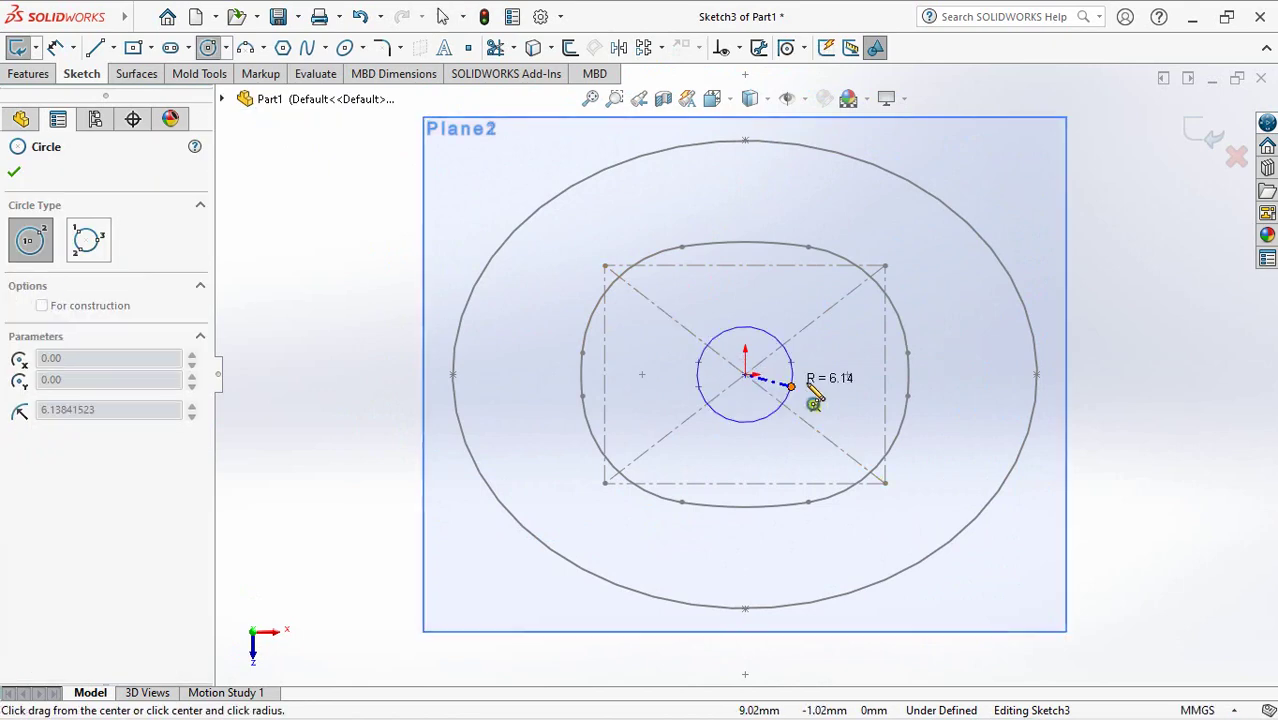
{"action": "left_click", "coordinate": [944, 392]}
{"action": "key", "text": "Escape"}
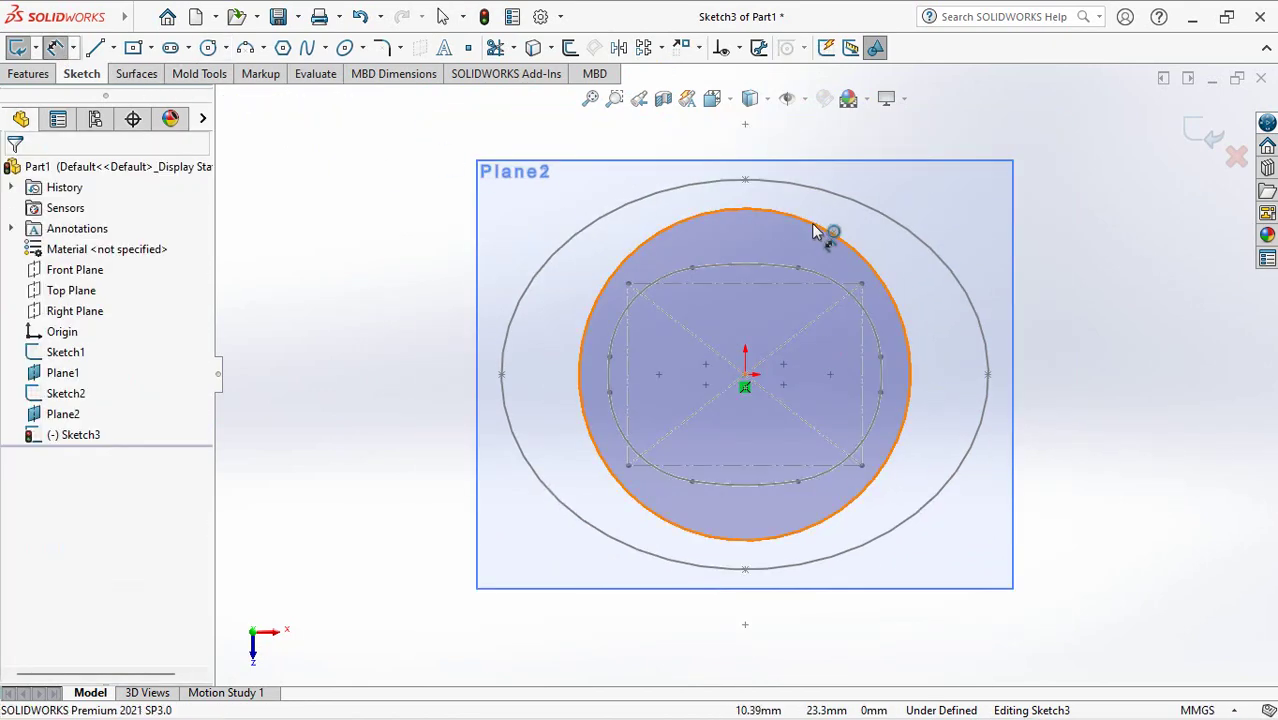
Give the circle a 42 mm diameter dimension and exit Sketch3
{"action": "left_click", "coordinate": [815, 232]}
{"action": "scroll", "coordinate": [750, 165], "scroll_direction": "up", "scroll_amount": 2}
{"action": "left_click", "coordinate": [760, 180]}
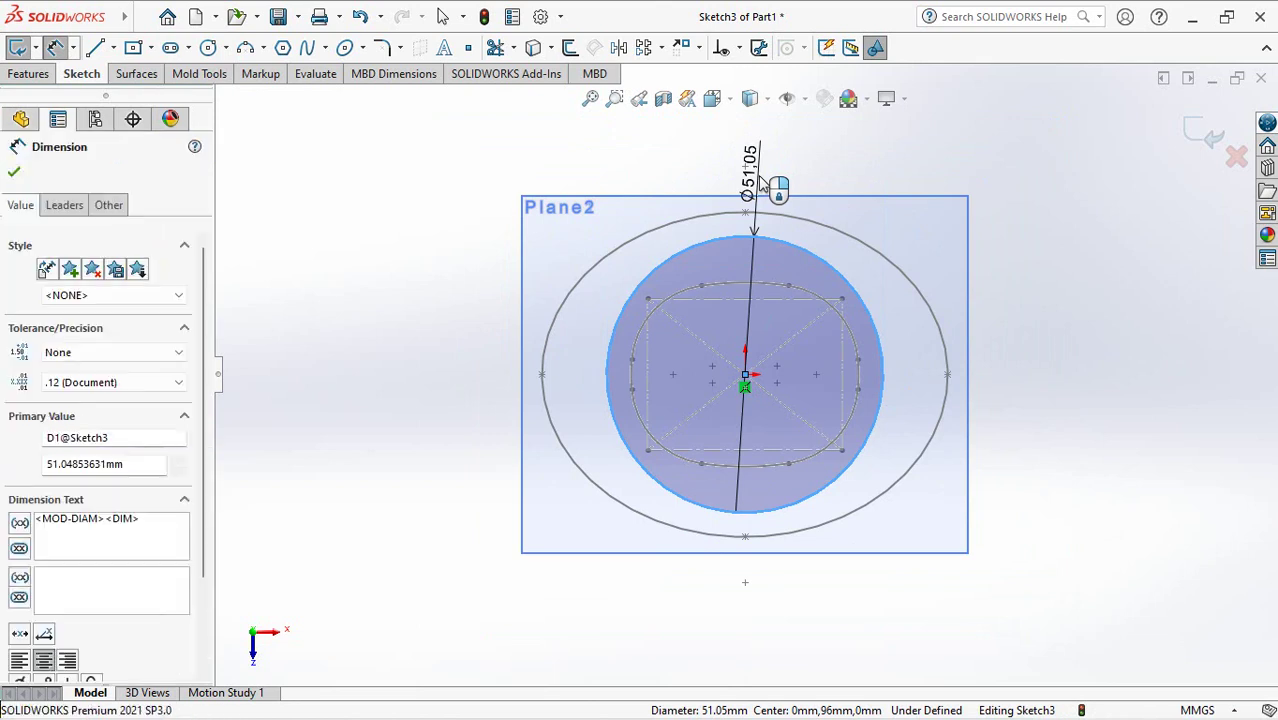
{"action": "type", "text": "42"}
{"action": "key", "text": "Return"}
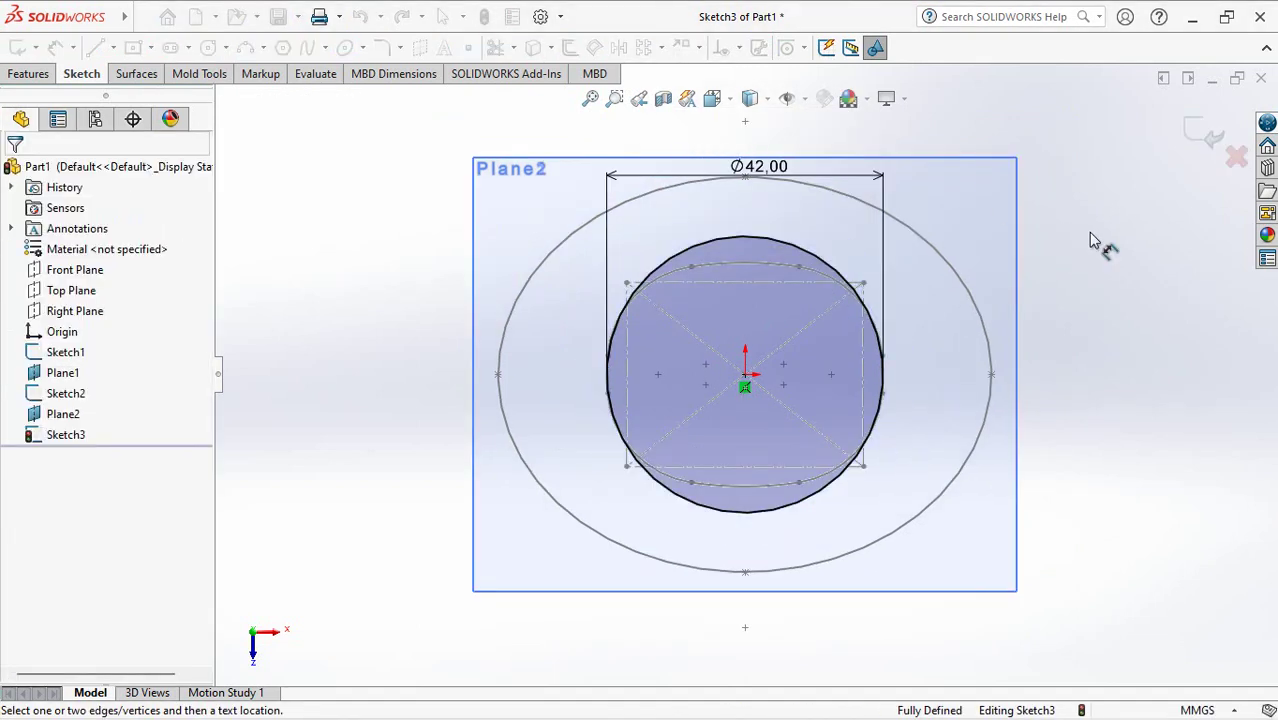
{"action": "left_click", "coordinate": [1203, 136]}
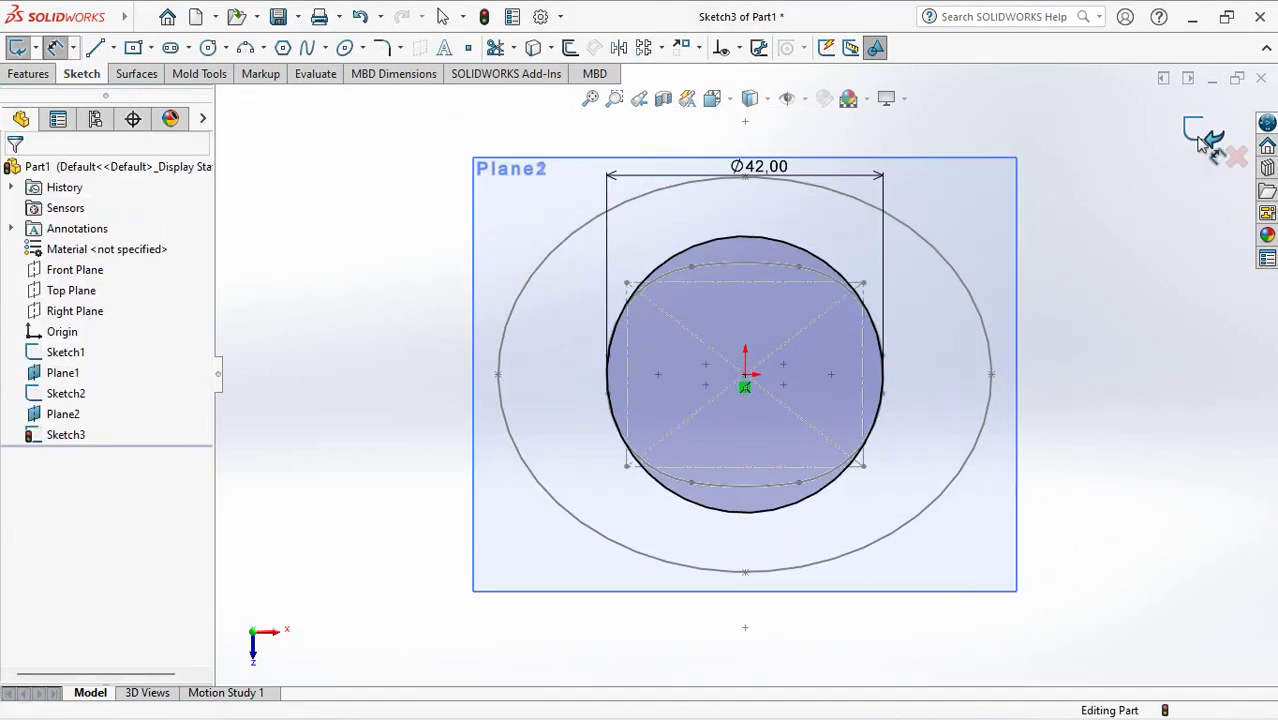
{"action": "left_click", "coordinate": [1127, 261]}
Switch to isometric view and hide the reference planes Plane1 and Plane2
{"action": "key", "text": "ctrl+7"}
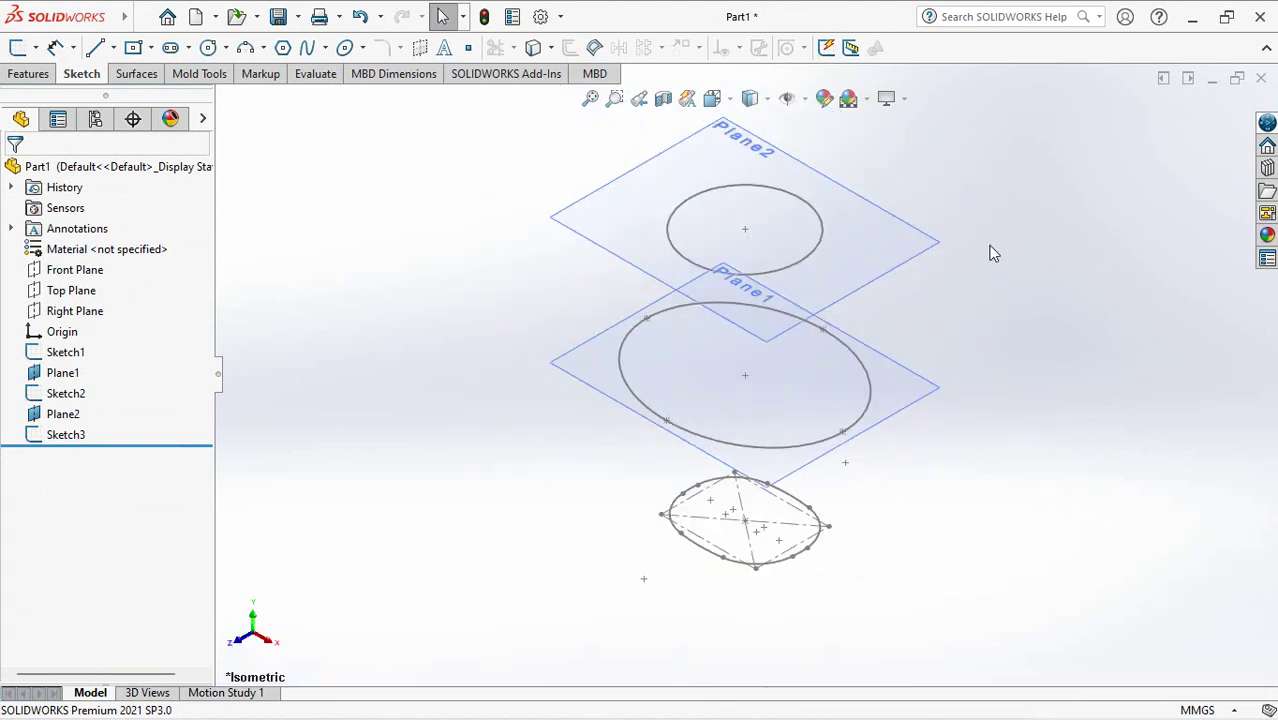
{"action": "left_click", "coordinate": [907, 242]}
{"action": "left_click", "coordinate": [1015, 178]}
{"action": "left_click", "coordinate": [915, 401]}
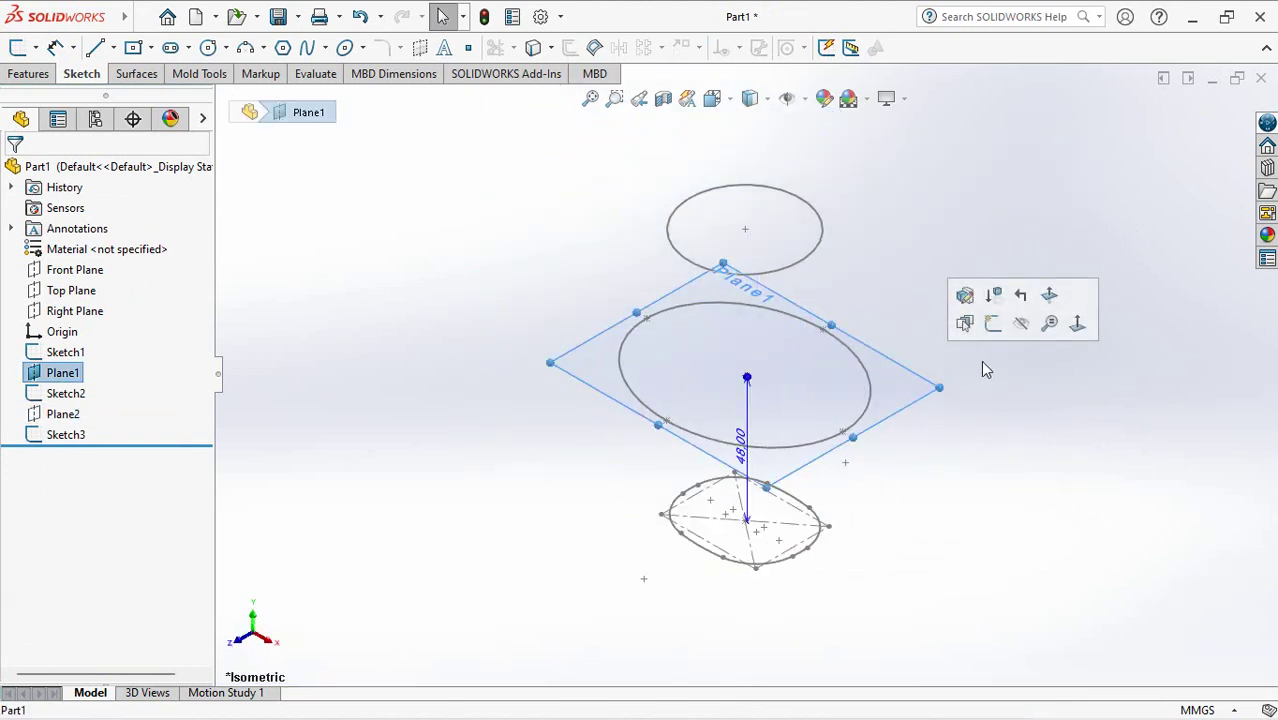
{"action": "left_click", "coordinate": [1020, 322]}
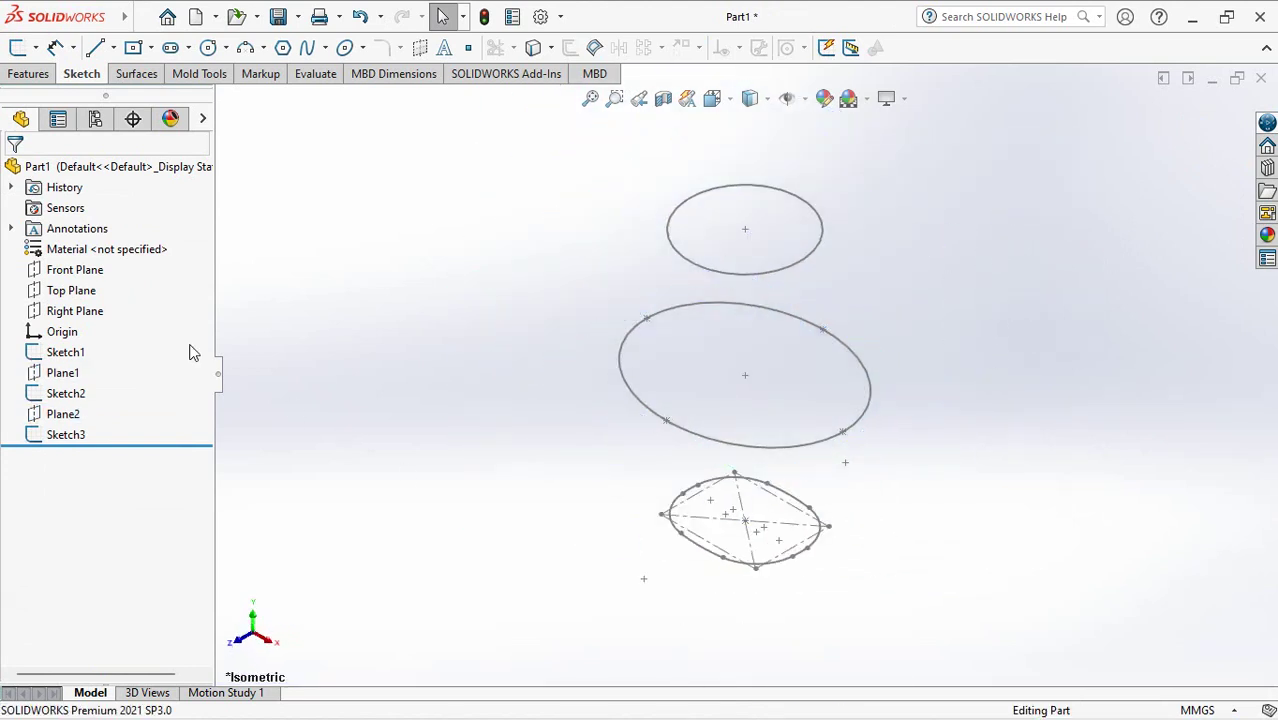
Start a new sketch on the Front Plane
{"action": "left_click", "coordinate": [75, 270]}
{"action": "left_click", "coordinate": [120, 244]}
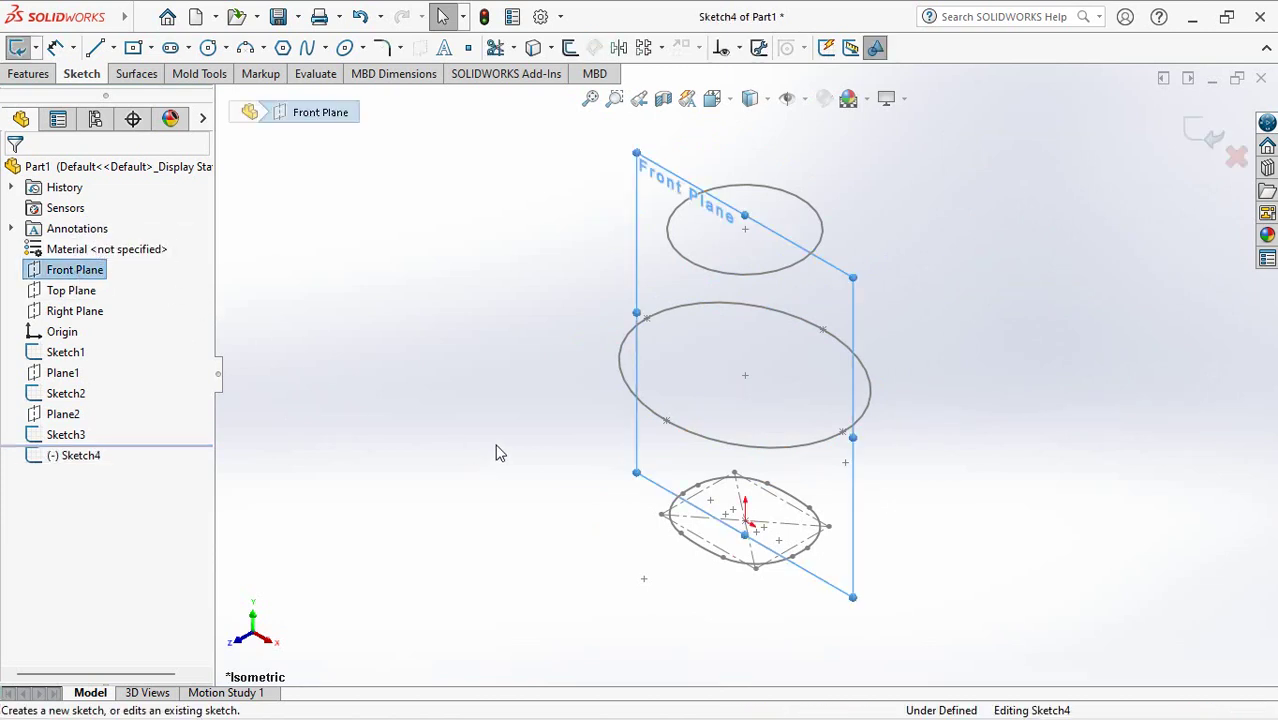
{"action": "mouse_move", "coordinate": [499, 453]}
{"action": "middle_mouse_down"}
{"action": "mouse_move", "coordinate": [534, 437]}
{"action": "mouse_move", "coordinate": [505, 408]}
{"action": "mouse_move", "coordinate": [503, 384]}
{"action": "middle_mouse_up"}
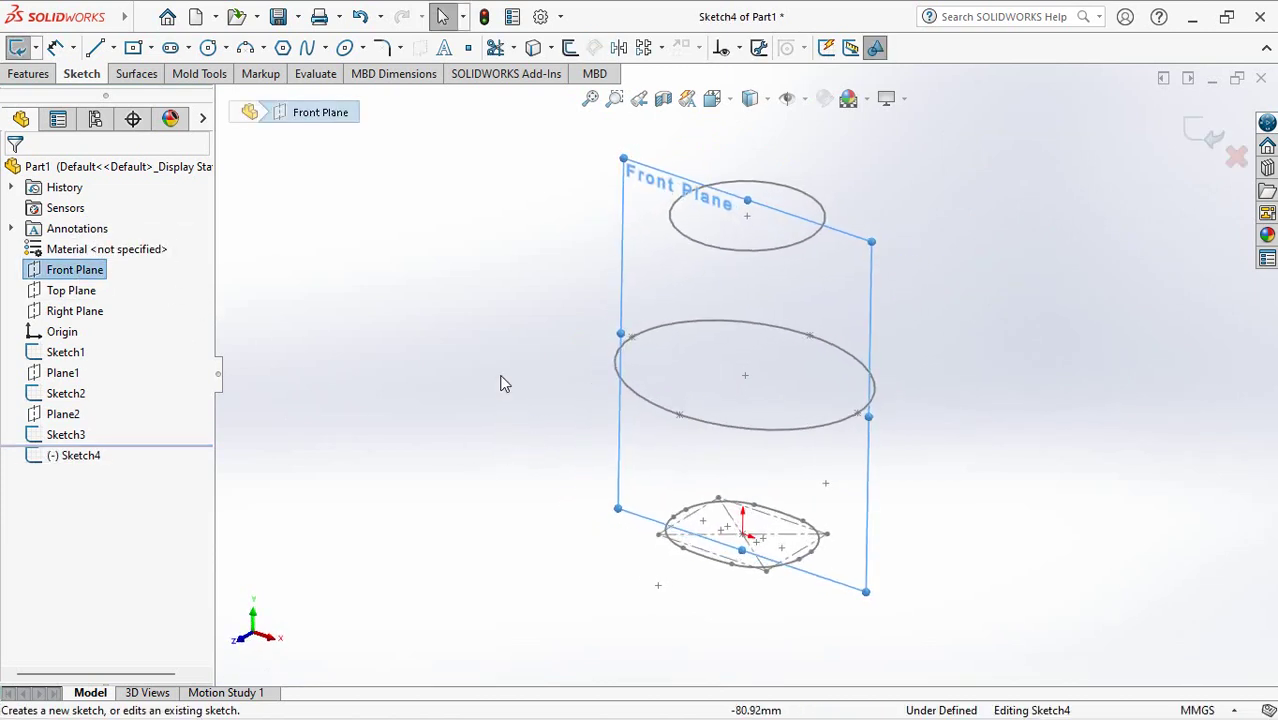
{"action": "left_click", "coordinate": [466, 333]}
Draw two 3-point side arcs from the top ellipse to the bottom profile through the middle ellipse
{"action": "left_click", "coordinate": [245, 47]}
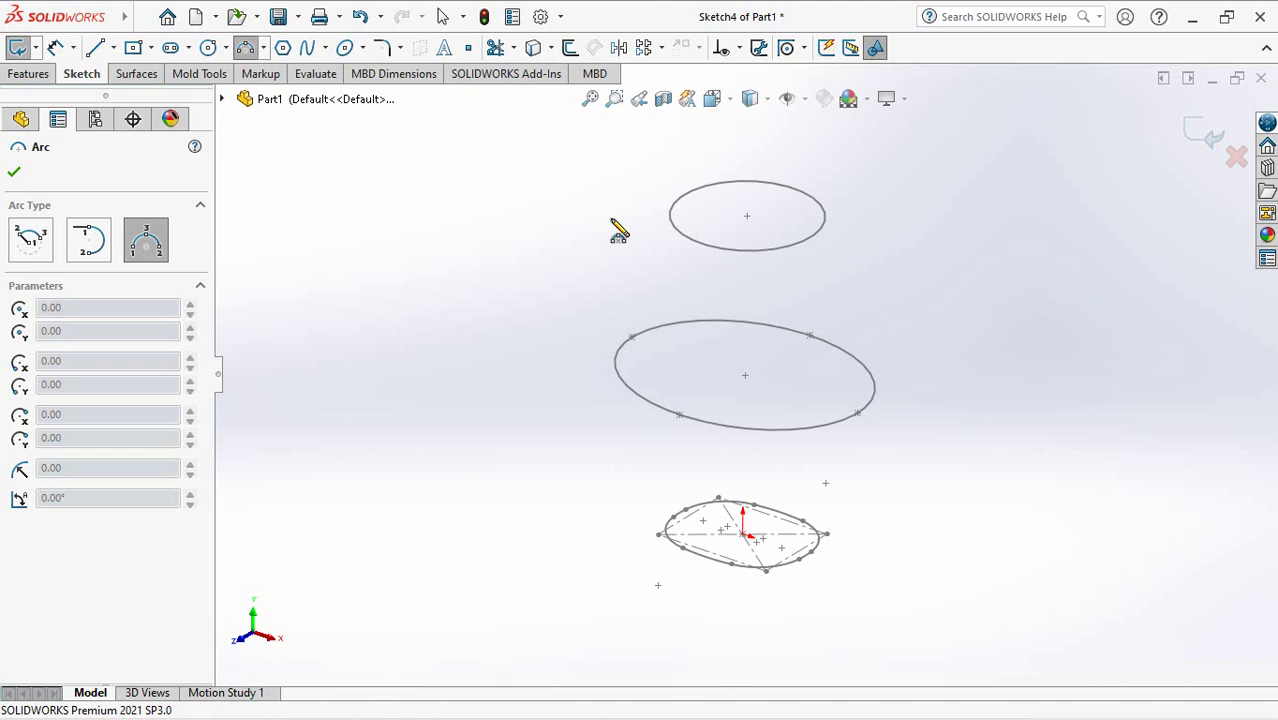
{"action": "left_click", "coordinate": [680, 215]}
{"action": "scroll", "coordinate": [684, 527], "scroll_direction": "down", "scroll_amount": 3}
{"action": "left_click", "coordinate": [681, 480]}
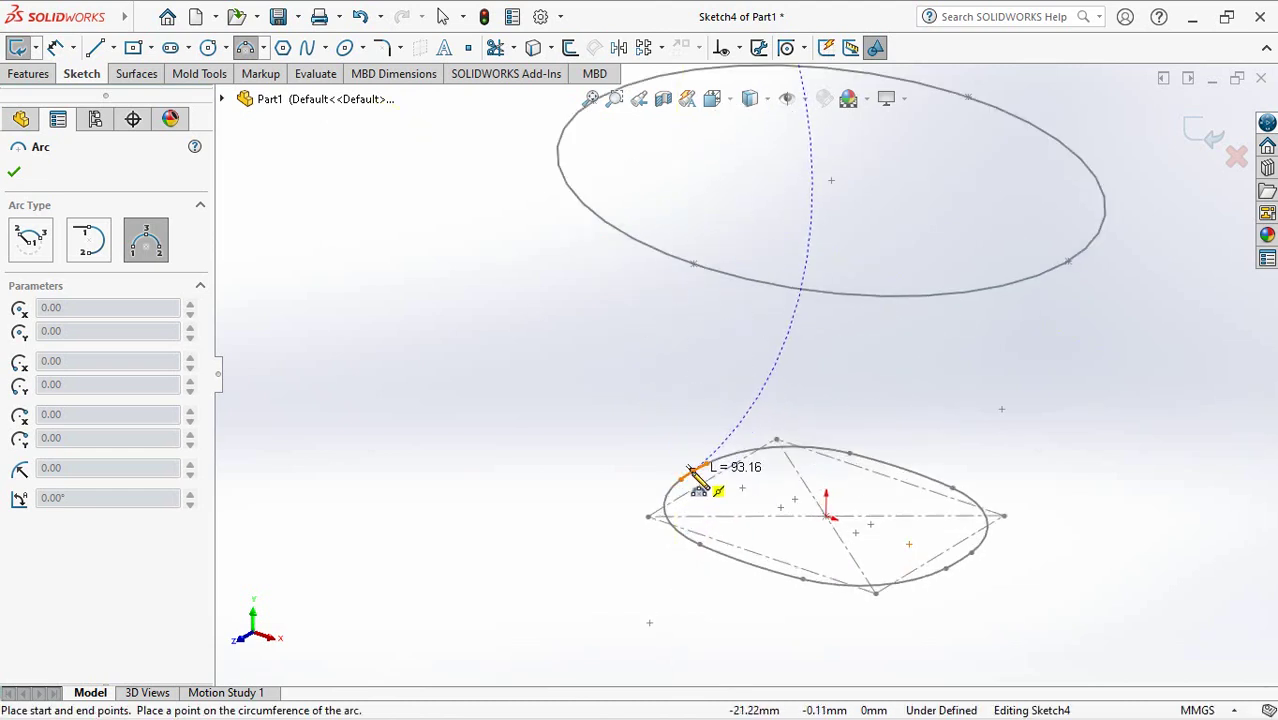
{"action": "scroll", "coordinate": [645, 222], "scroll_direction": "up", "scroll_amount": 2}
{"action": "left_click", "coordinate": [643, 190]}
{"action": "scroll", "coordinate": [745, 374], "scroll_direction": "up", "scroll_amount": 2}
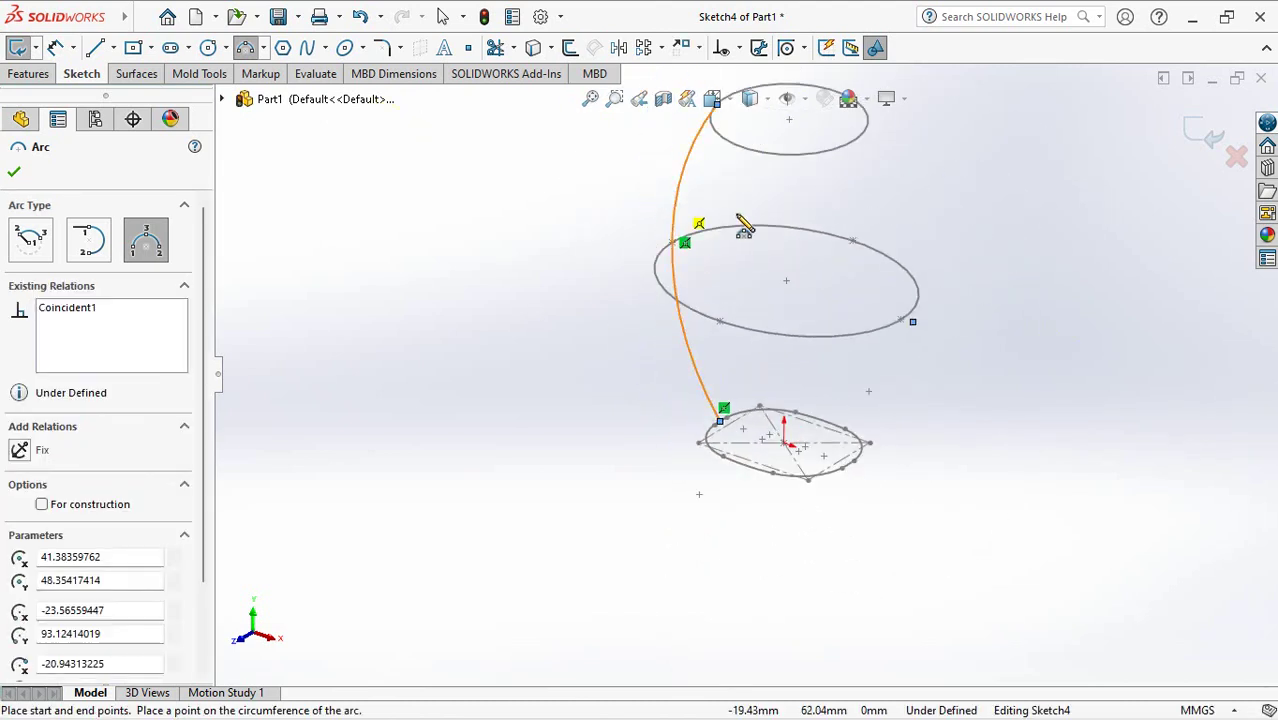
{"action": "left_click", "coordinate": [862, 141]}
{"action": "scroll", "coordinate": [884, 405], "scroll_direction": "down", "scroll_amount": 2}
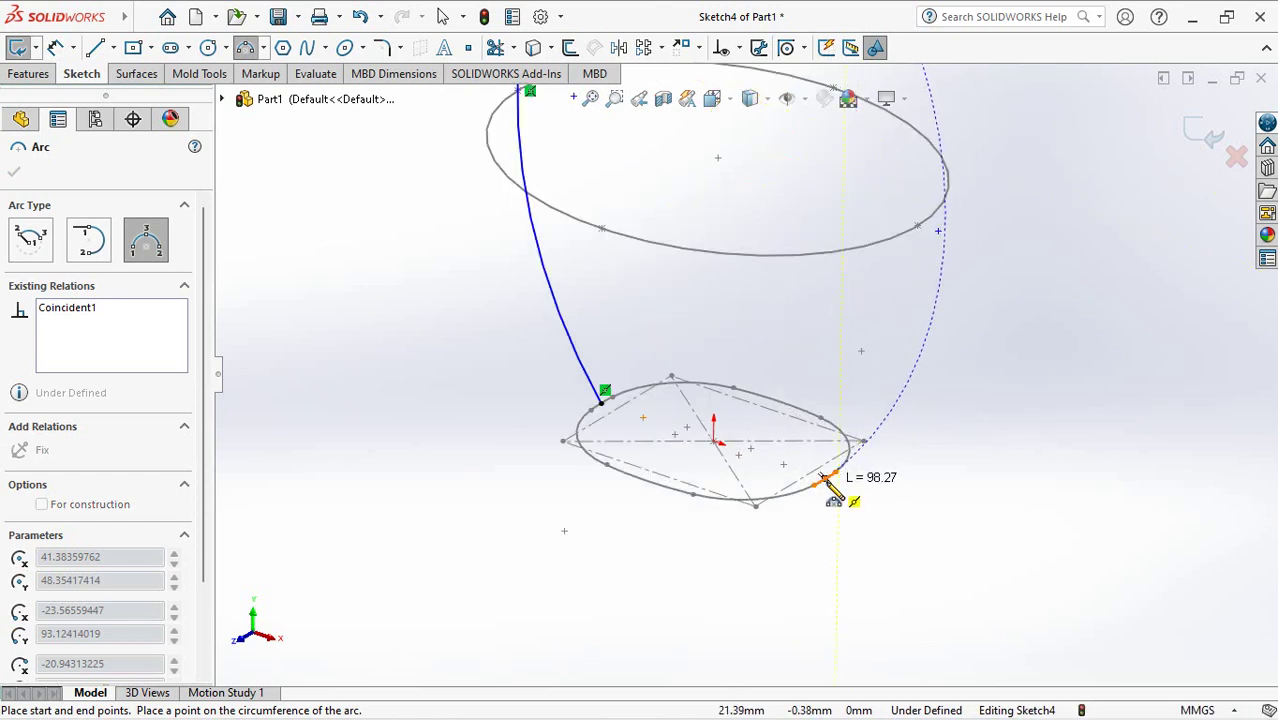
{"action": "left_click", "coordinate": [833, 474]}
{"action": "left_click", "coordinate": [926, 229]}
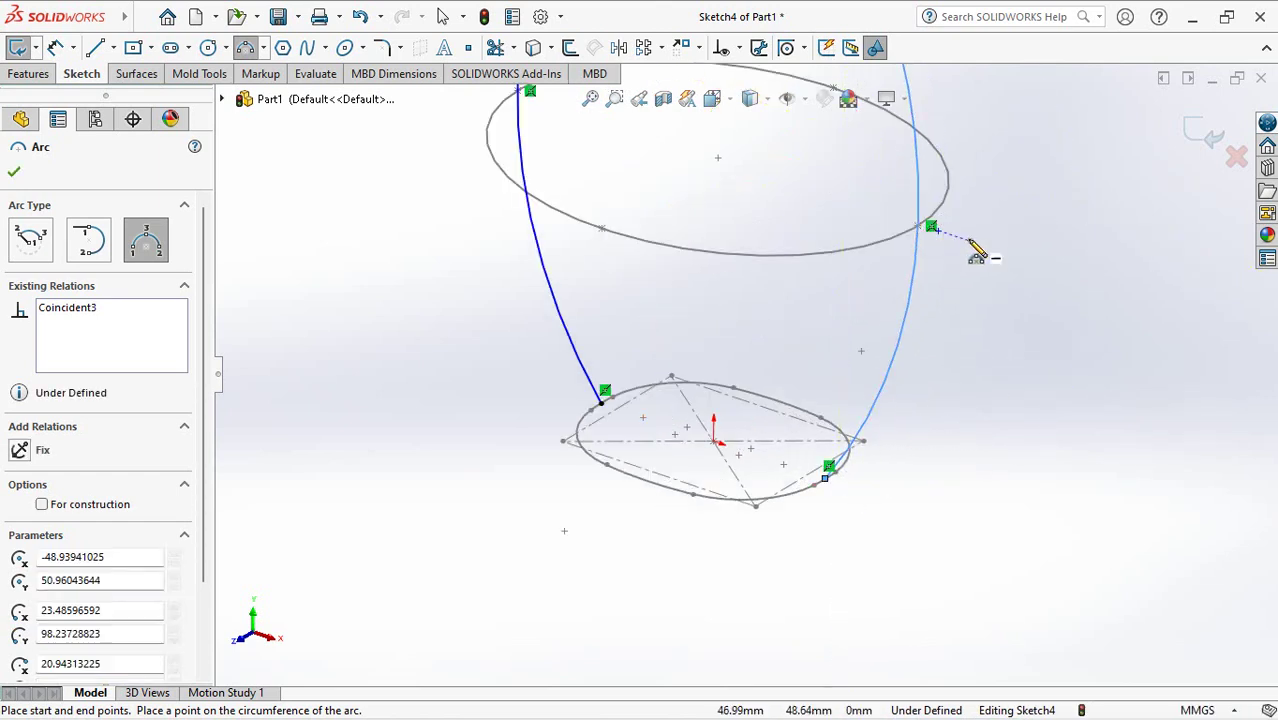
{"action": "left_click", "coordinate": [14, 171]}
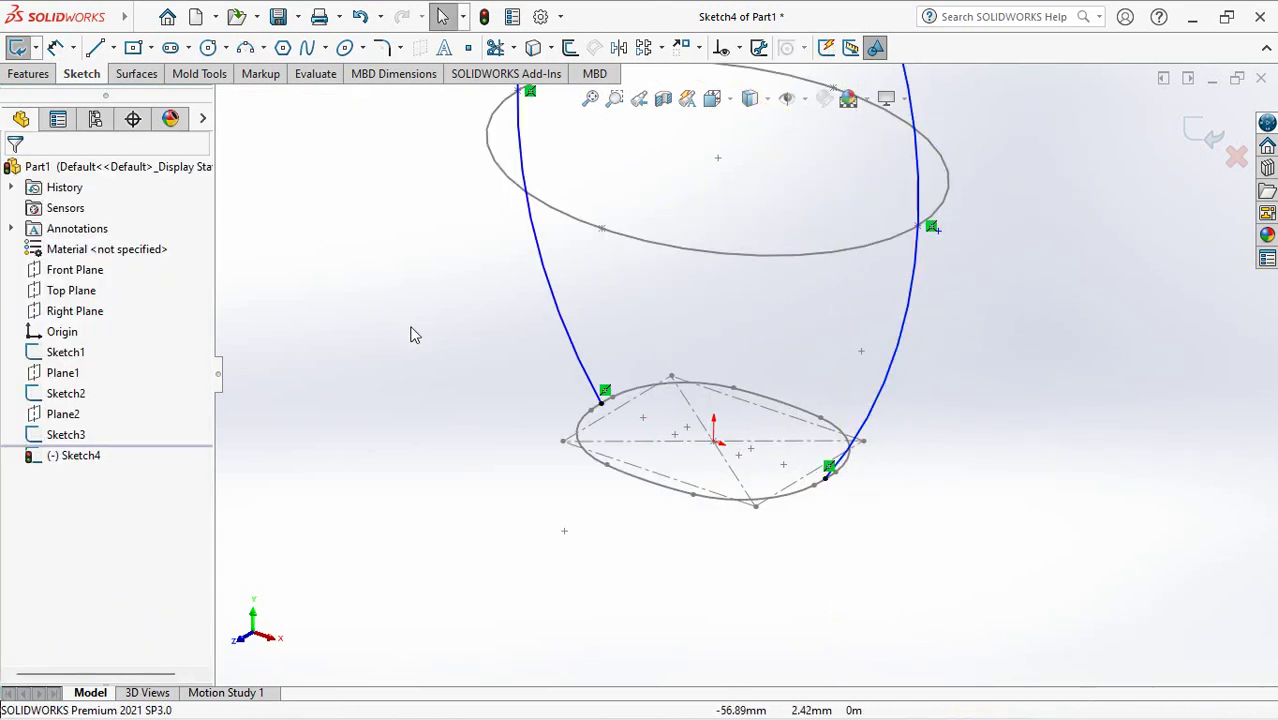
Add Pierce relations tying both arcs' top endpoints to the top ellipse
{"action": "scroll", "coordinate": [777, 157], "scroll_direction": "up", "scroll_amount": 3}
{"action": "scroll", "coordinate": [764, 151], "scroll_direction": "down", "scroll_amount": 3}
{"action": "left_click", "coordinate": [739, 47]}
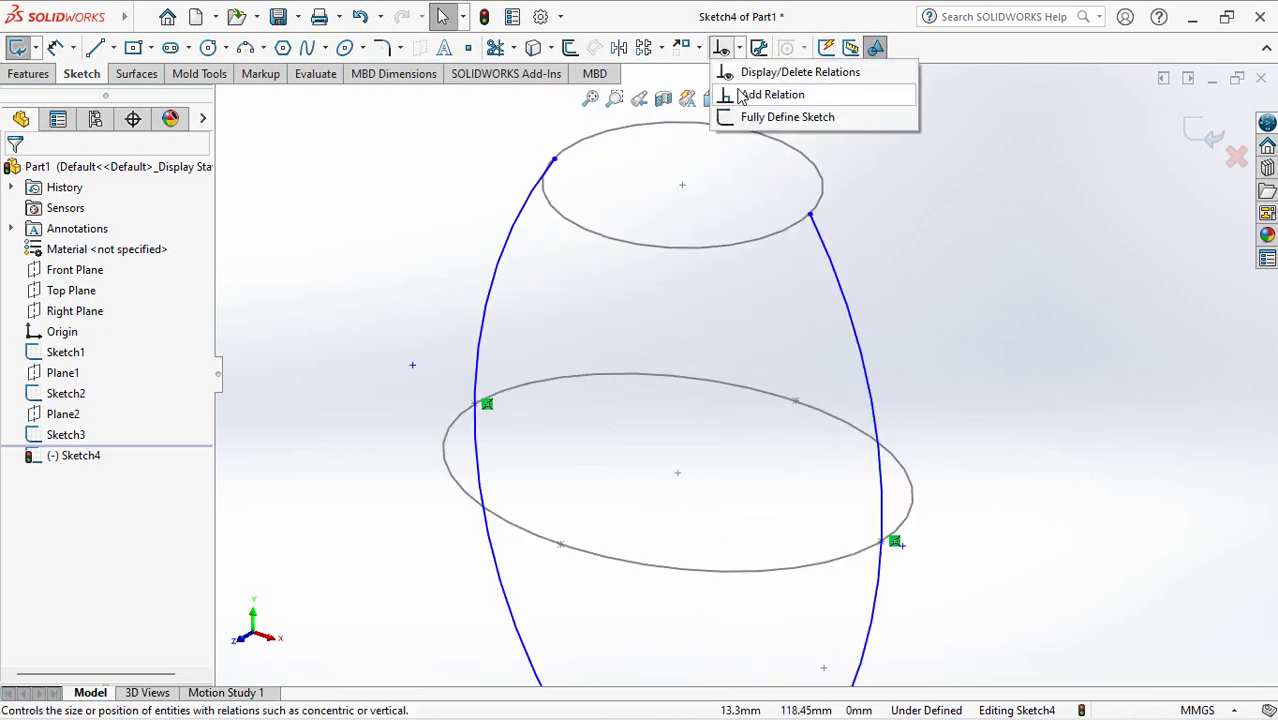
{"action": "left_click", "coordinate": [772, 94]}
{"action": "left_click", "coordinate": [555, 162]}
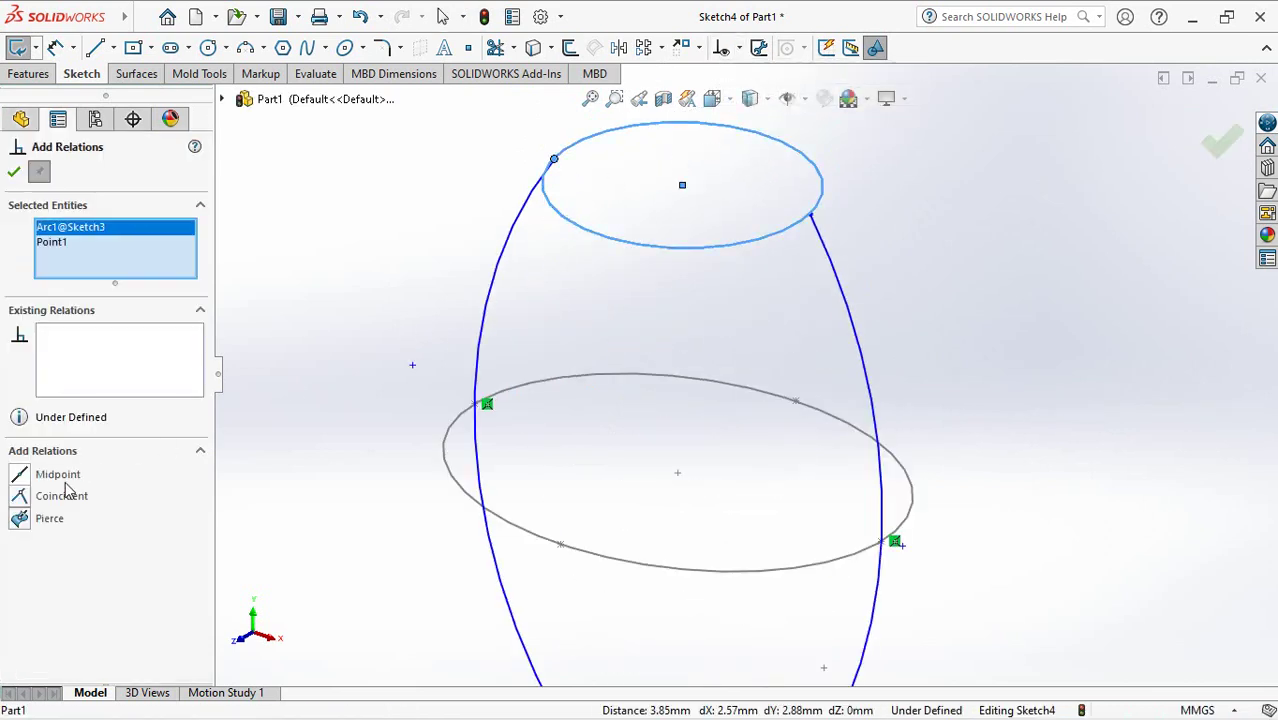
{"action": "left_click", "coordinate": [20, 518]}
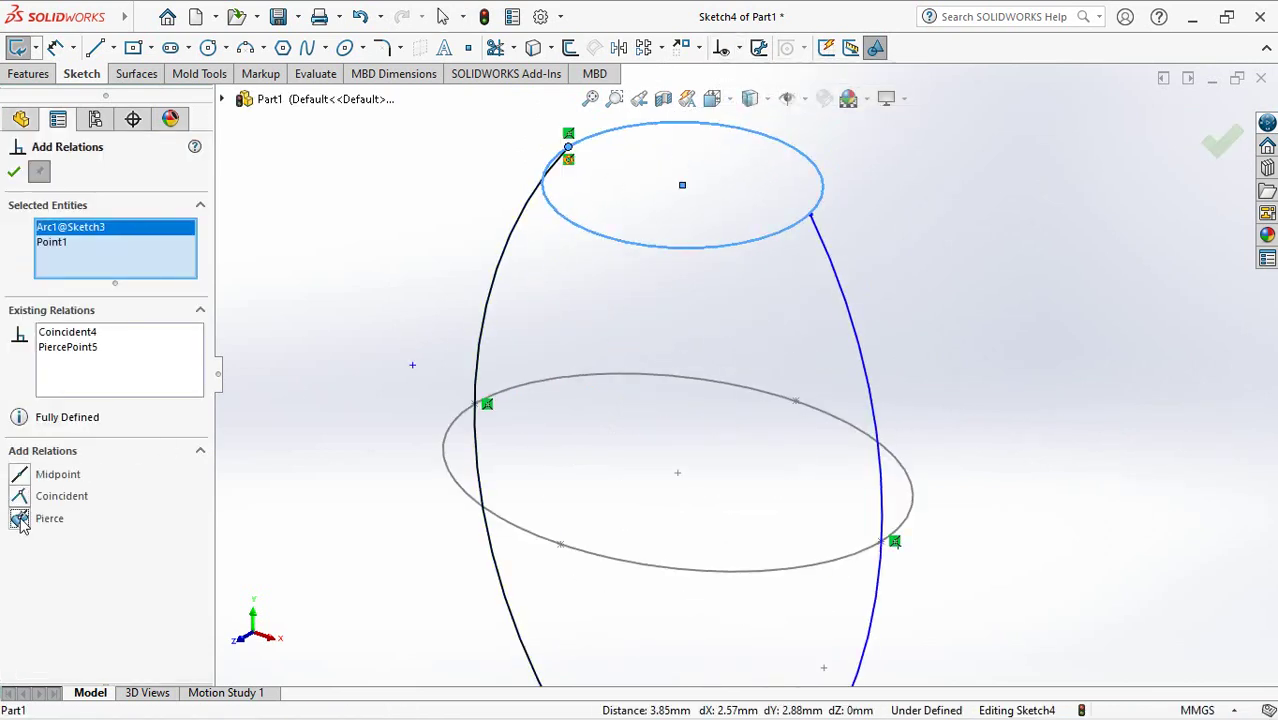
{"action": "key", "text": "ctrl+z"}
{"action": "left_click", "coordinate": [793, 233]}
{"action": "left_click", "coordinate": [20, 494]}
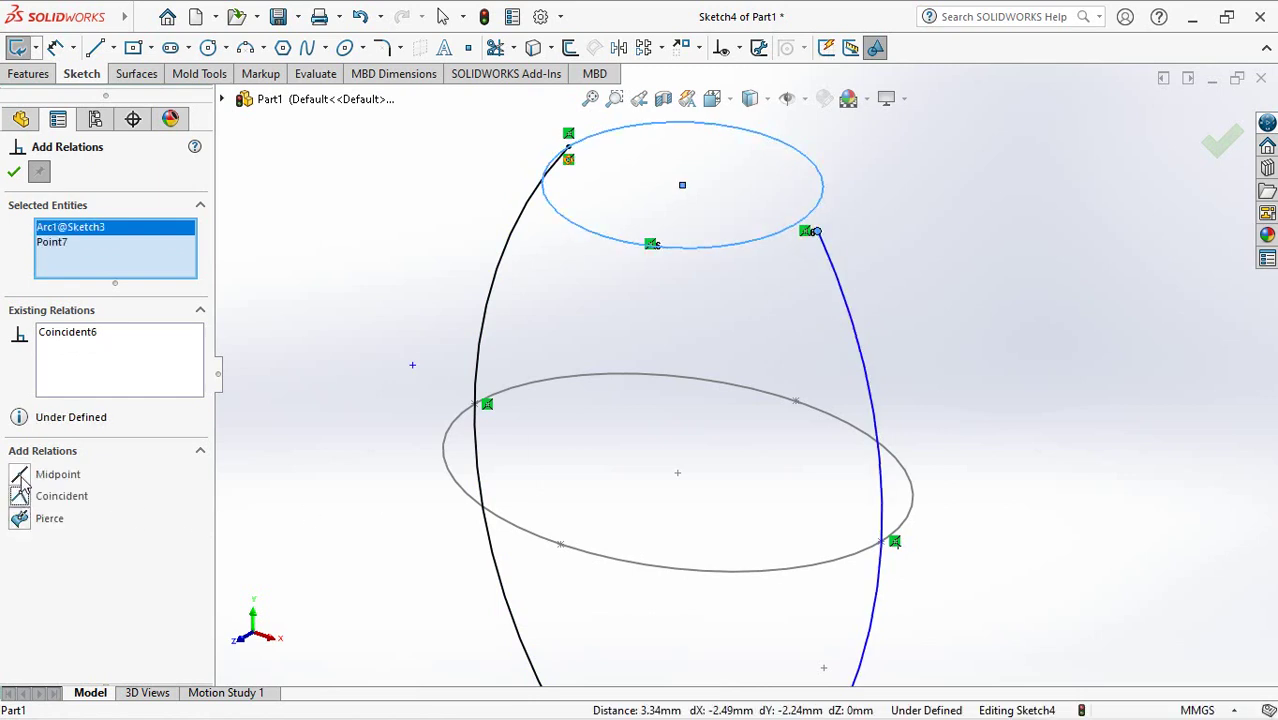
{"action": "left_click", "coordinate": [20, 518]}
{"action": "left_click", "coordinate": [14, 172]}
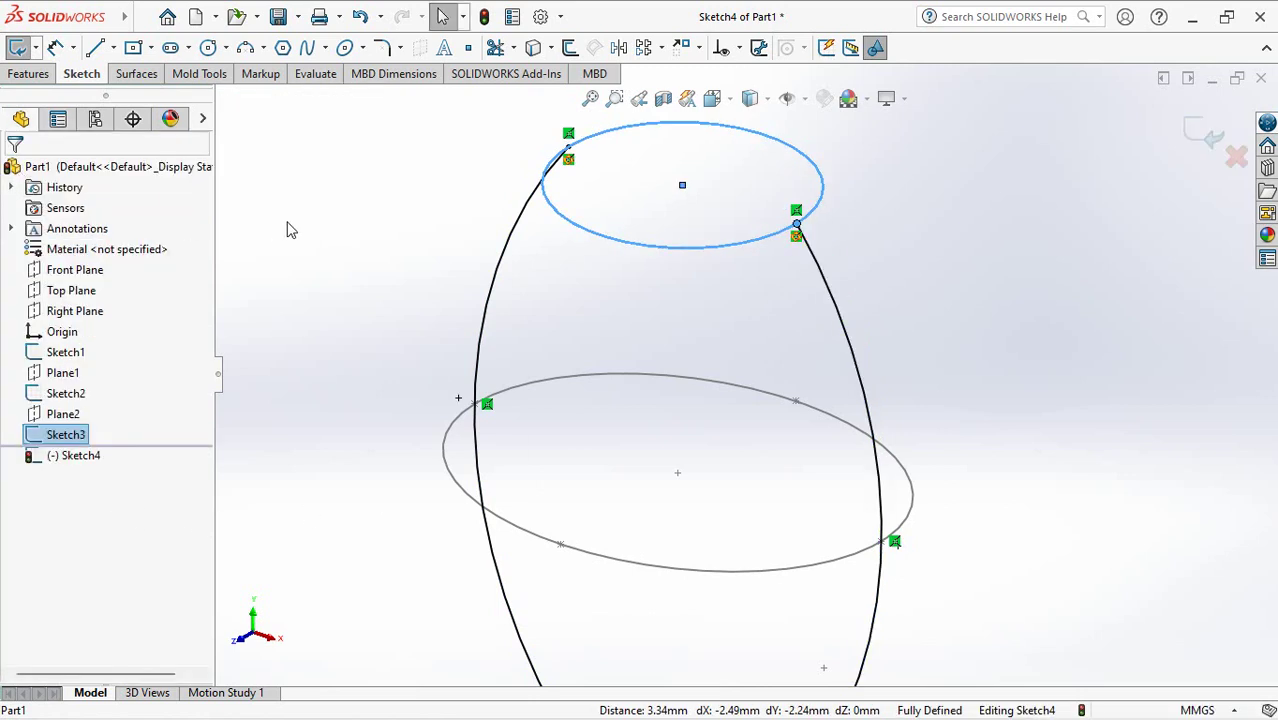
Fit the model in view and exit Sketch4
{"action": "key", "text": "z"}
{"action": "left_click", "coordinate": [1203, 140]}
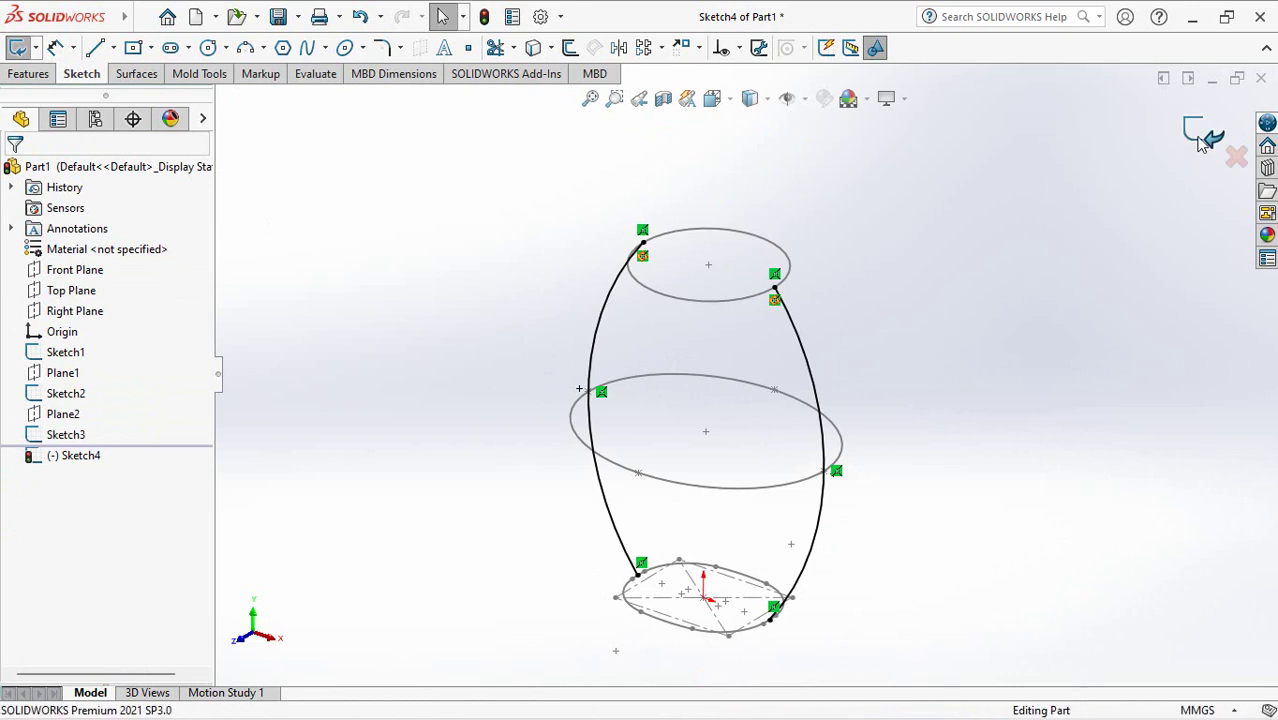
{"action": "mouse_move", "coordinate": [1011, 261]}
{"action": "middle_mouse_down"}
{"action": "mouse_move", "coordinate": [932, 328]}
{"action": "mouse_move", "coordinate": [965, 263]}
{"action": "mouse_move", "coordinate": [965, 282]}
{"action": "middle_mouse_up"}
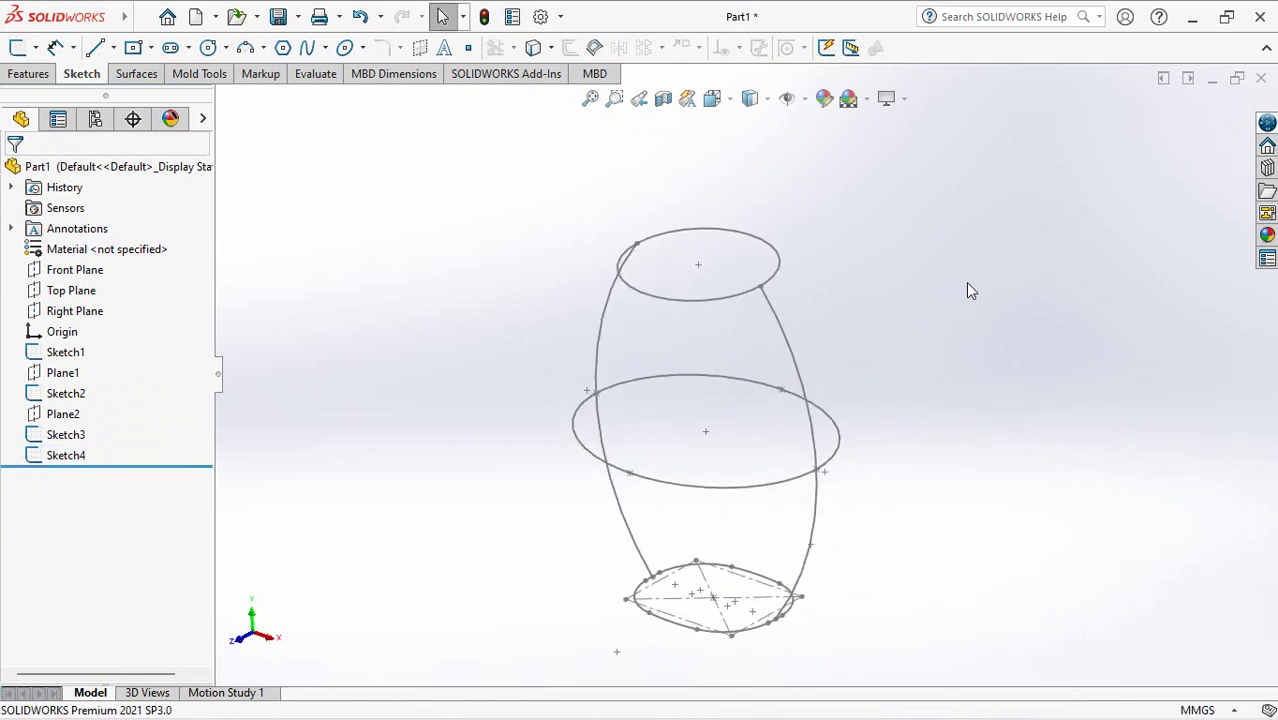
Start a Lofted Boss/Base with Sketch1, Sketch2 and Sketch3 as profiles
{"action": "left_click", "coordinate": [28, 73]}
{"action": "left_click", "coordinate": [91, 52]}
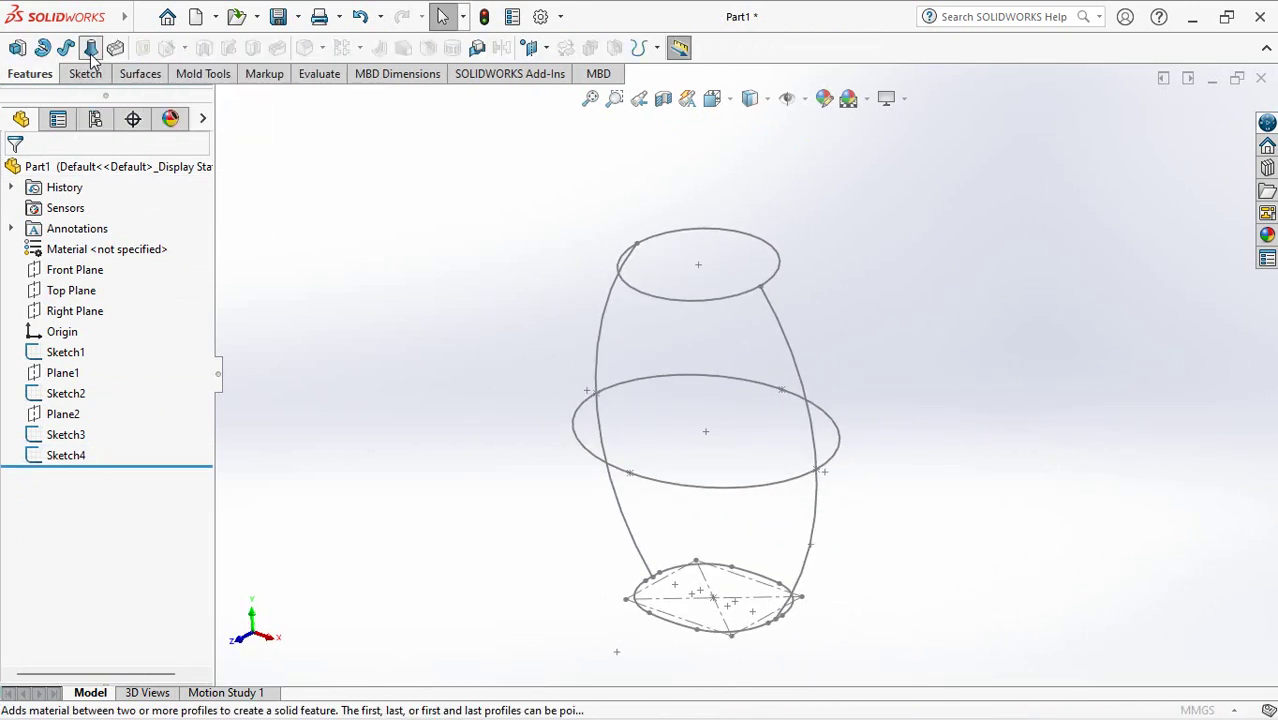
{"action": "left_click", "coordinate": [675, 629]}
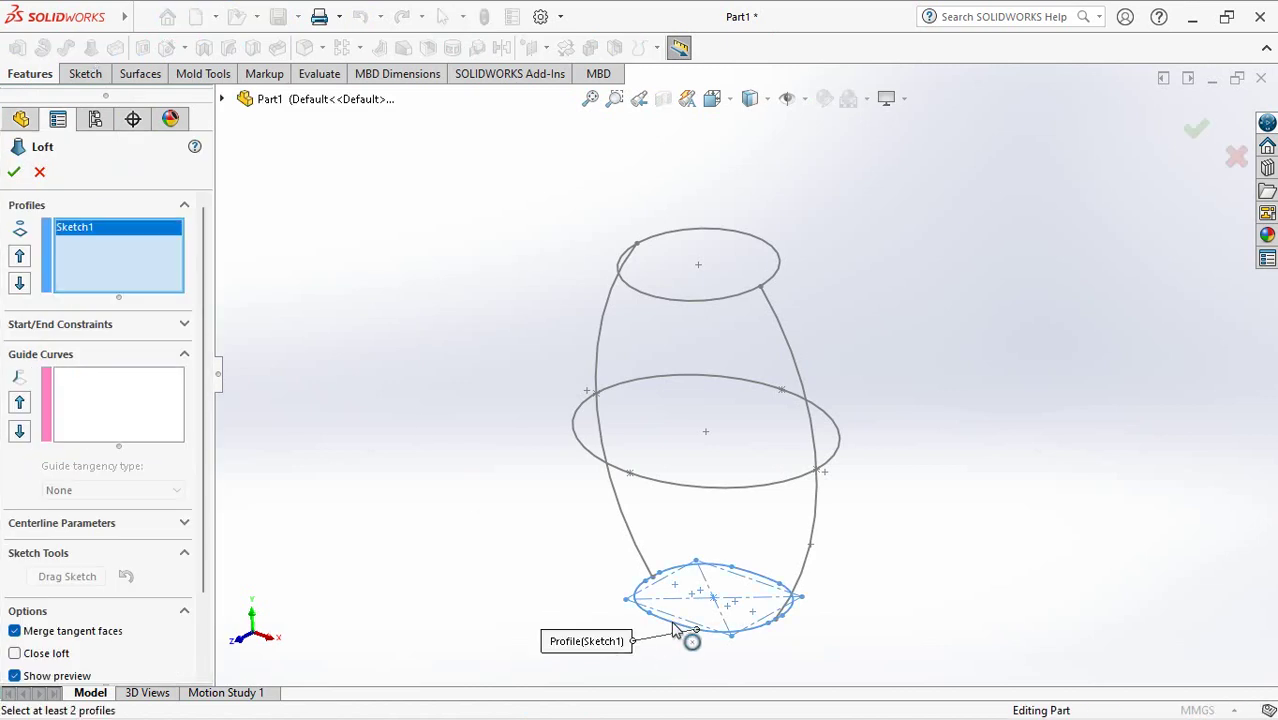
{"action": "left_click", "coordinate": [681, 487]}
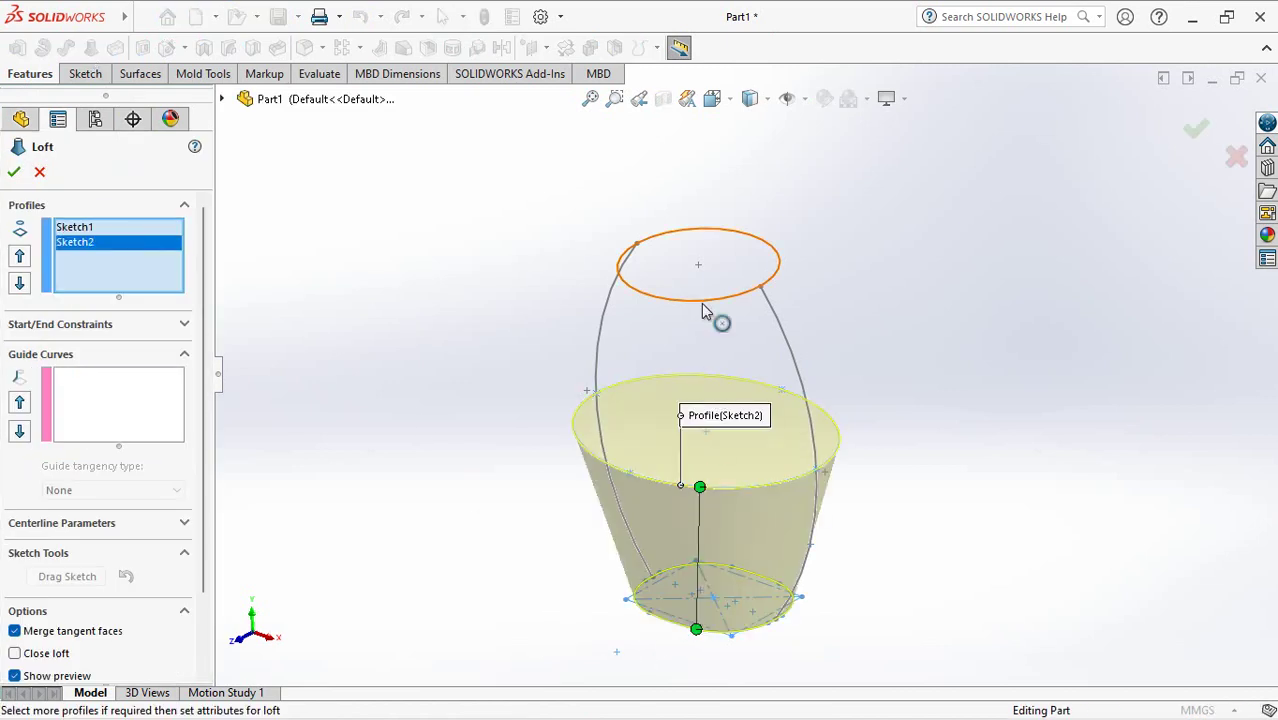
{"action": "left_click", "coordinate": [701, 303]}
Add the left and right arcs as guide curves and accept the loft
{"action": "left_click", "coordinate": [92, 390]}
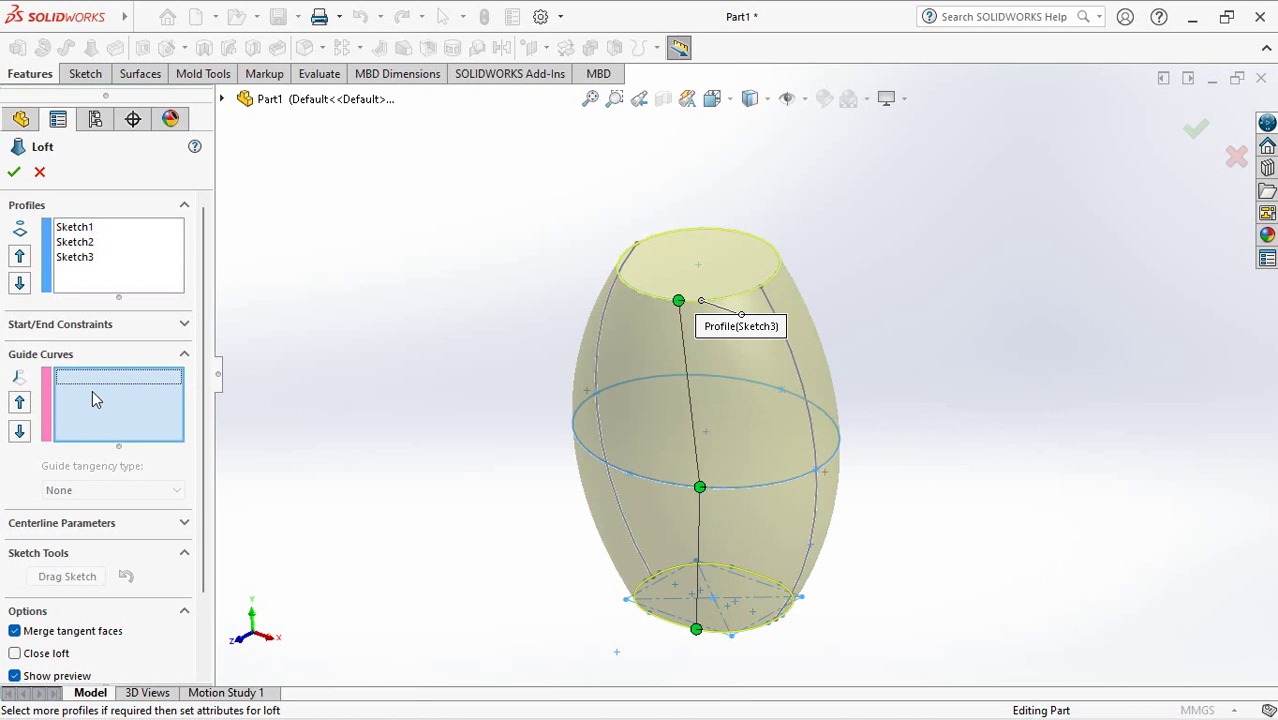
{"action": "left_click", "coordinate": [593, 362]}
{"action": "left_click", "coordinate": [645, 280]}
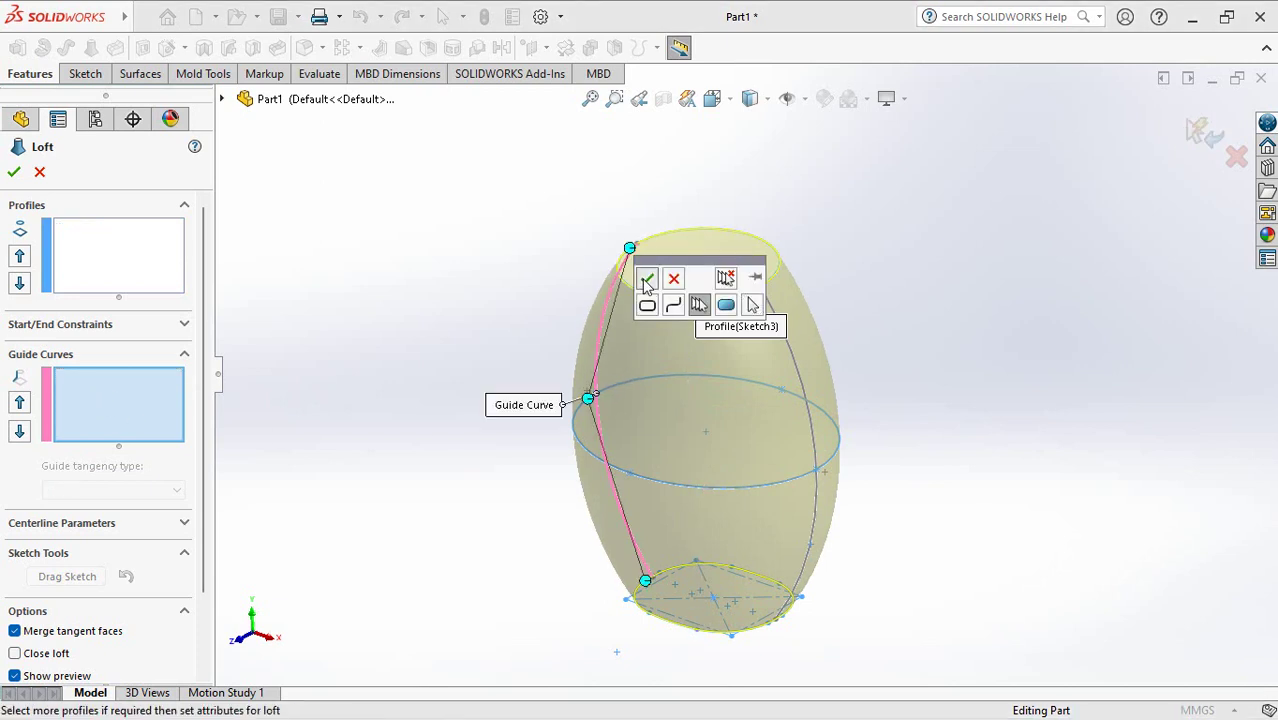
{"action": "left_click", "coordinate": [645, 280]}
{"action": "left_click", "coordinate": [800, 385]}
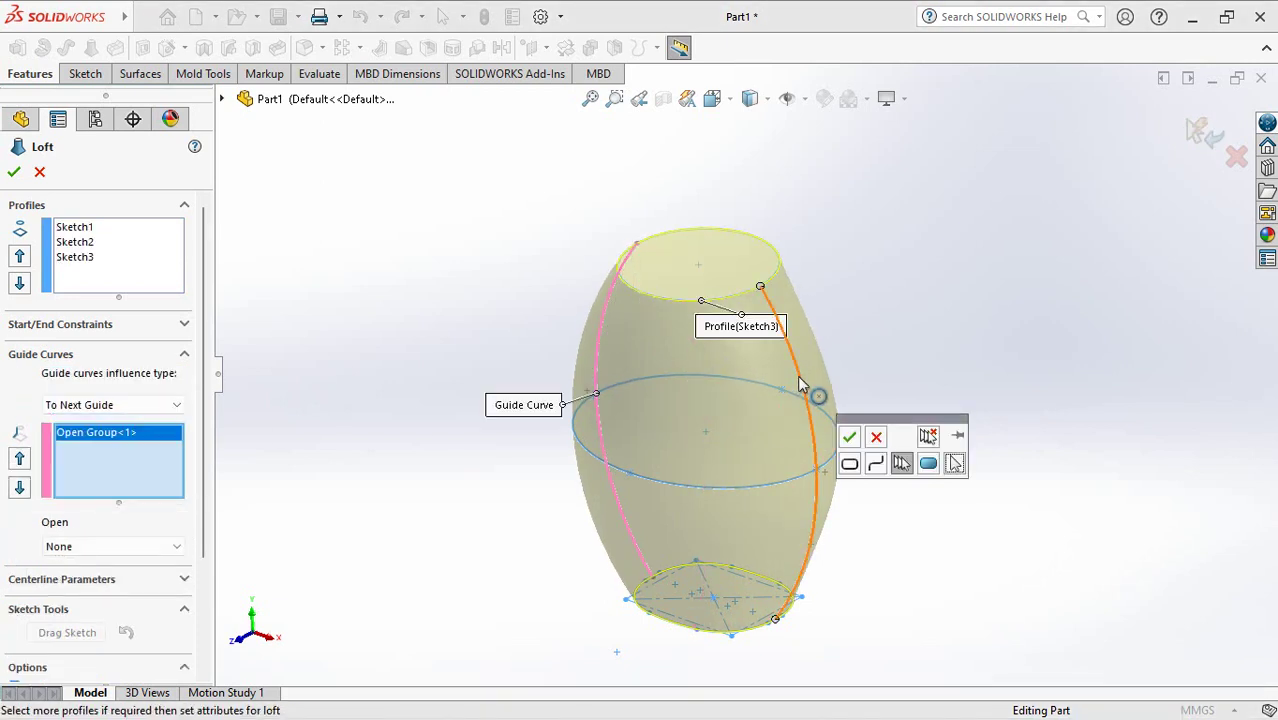
{"action": "left_click", "coordinate": [847, 434]}
{"action": "mouse_move", "coordinate": [531, 370]}
{"action": "middle_mouse_down"}
{"action": "mouse_move", "coordinate": [456, 382]}
{"action": "mouse_move", "coordinate": [456, 456]}
{"action": "mouse_move", "coordinate": [428, 277]}
{"action": "mouse_move", "coordinate": [390, 284]}
{"action": "middle_mouse_up"}
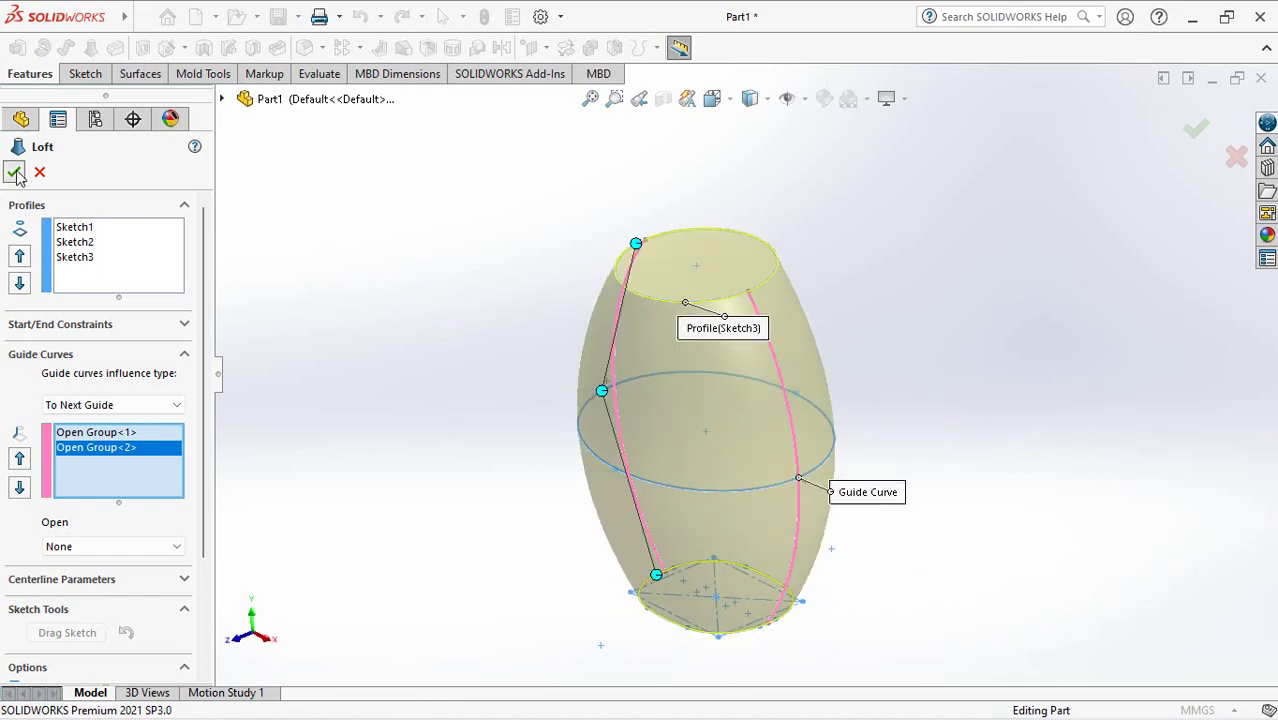
{"action": "left_click", "coordinate": [15, 173]}
{"action": "mouse_move", "coordinate": [476, 360]}
{"action": "middle_mouse_down"}
{"action": "mouse_move", "coordinate": [486, 496]}
{"action": "mouse_move", "coordinate": [514, 311]}
{"action": "mouse_move", "coordinate": [511, 340]}
{"action": "middle_mouse_up"}
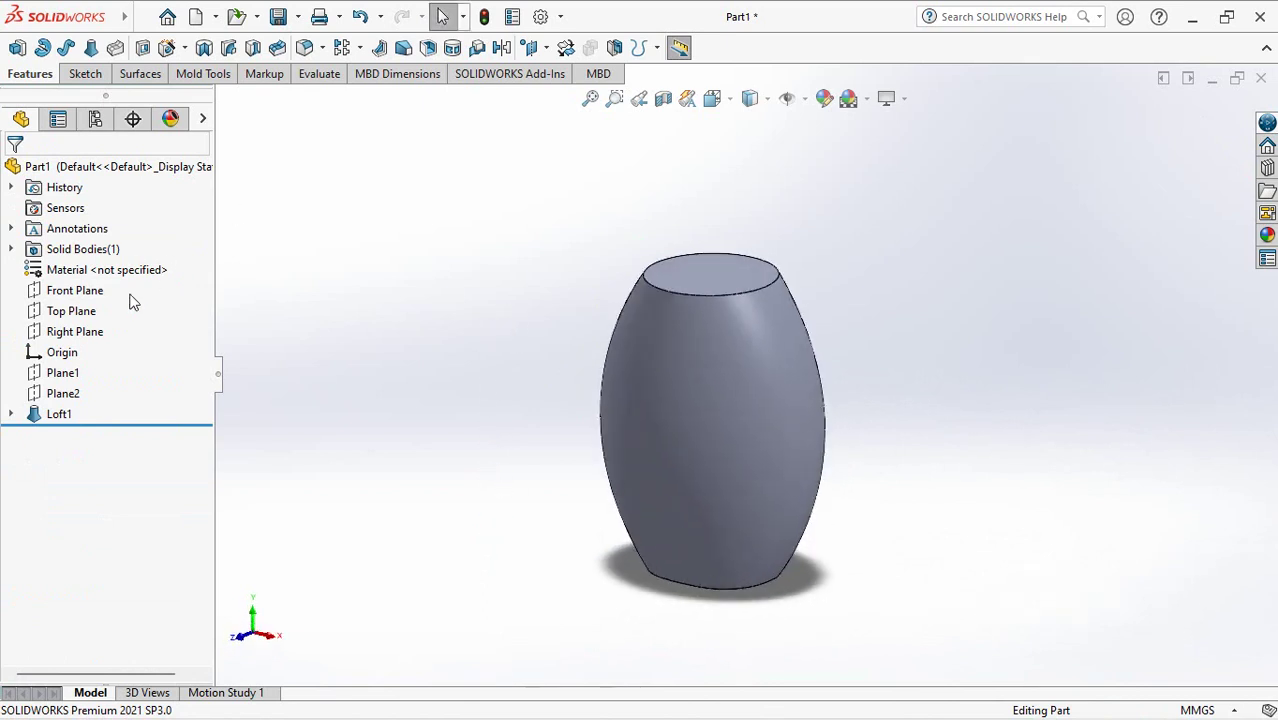
Sketch on the Right Plane with inward-curving 3-point arcs on the barrel's left and right sides
{"action": "left_click", "coordinate": [75, 331]}
{"action": "left_click", "coordinate": [90, 300]}
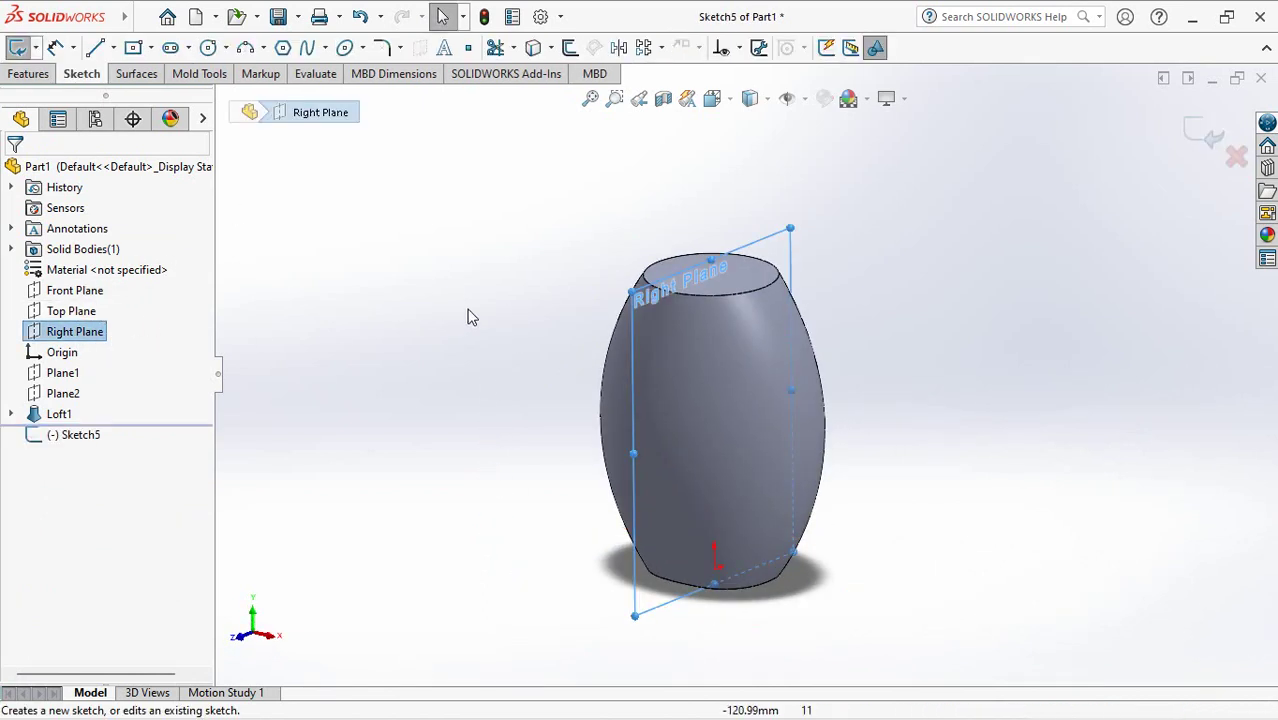
{"action": "left_click", "coordinate": [245, 47]}
{"action": "left_click", "coordinate": [617, 168]}
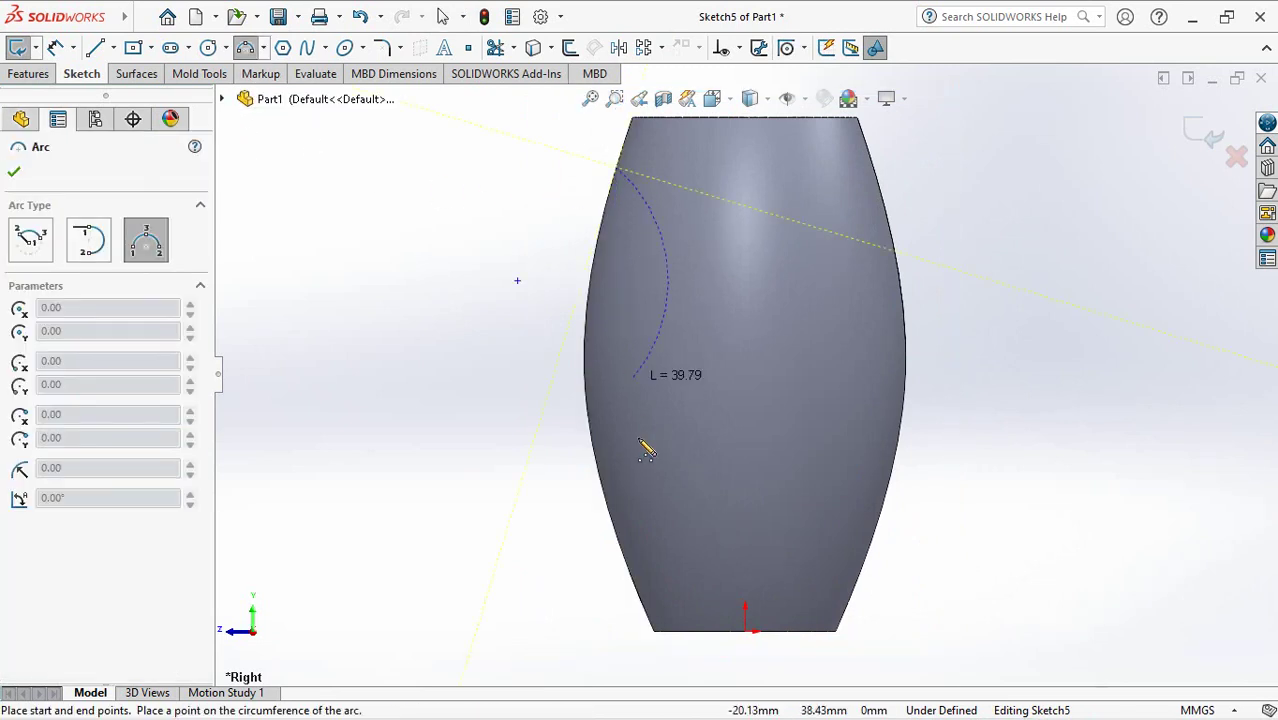
{"action": "left_click", "coordinate": [624, 557]}
{"action": "left_click", "coordinate": [642, 362]}
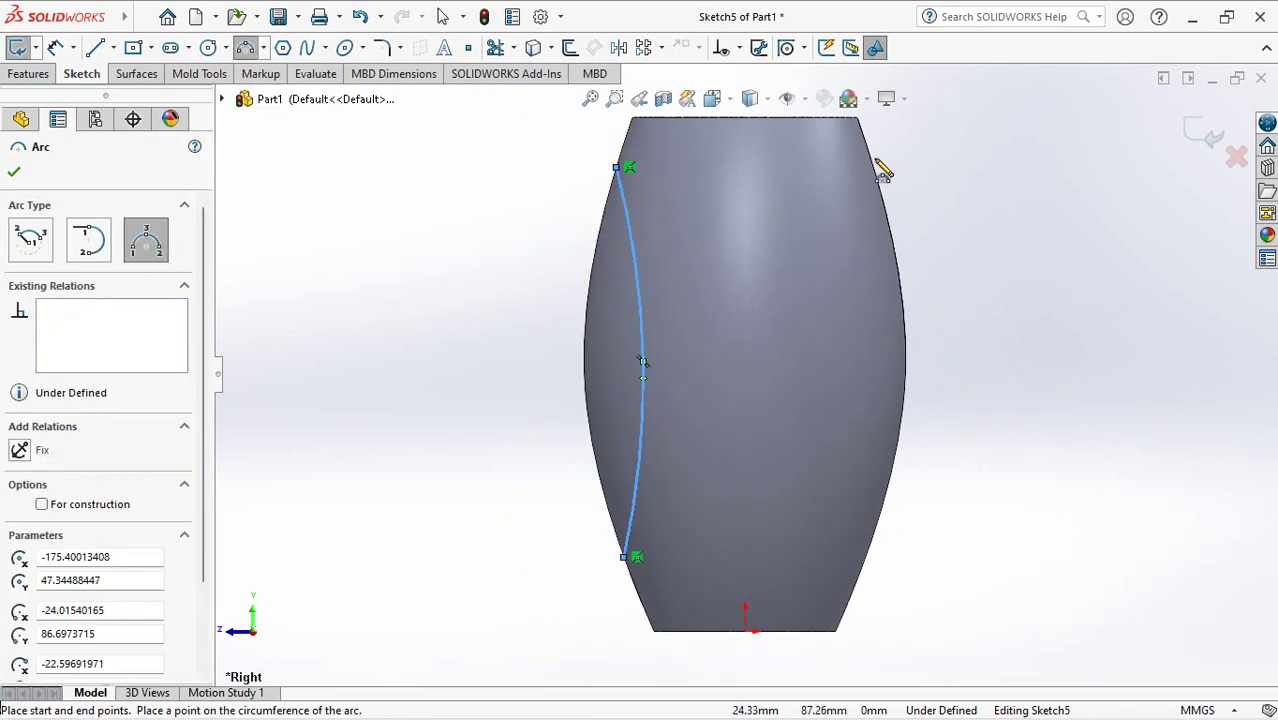
{"action": "left_click", "coordinate": [874, 168]}
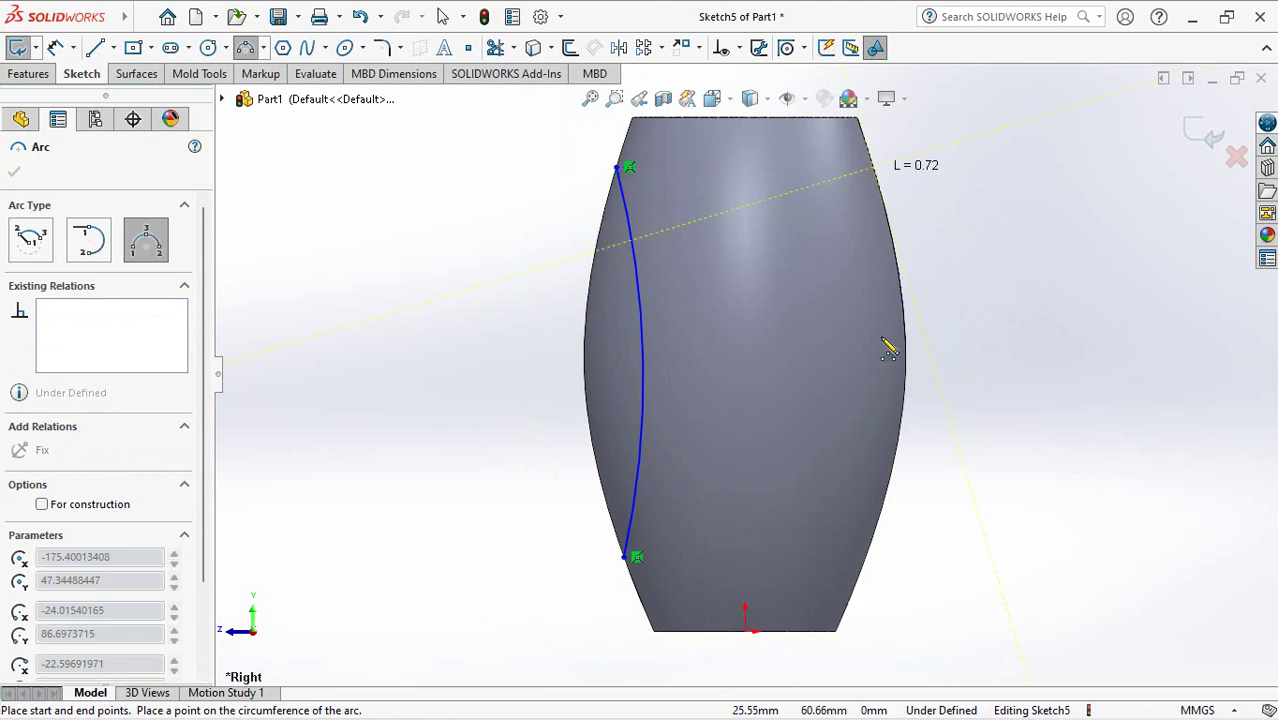
{"action": "left_click", "coordinate": [866, 556]}
{"action": "left_click", "coordinate": [852, 440]}
{"action": "left_click", "coordinate": [735, 47]}
Make the two arcs Equal and their top and bottom endpoint pairs Horizontal
{"action": "left_click", "coordinate": [770, 91]}
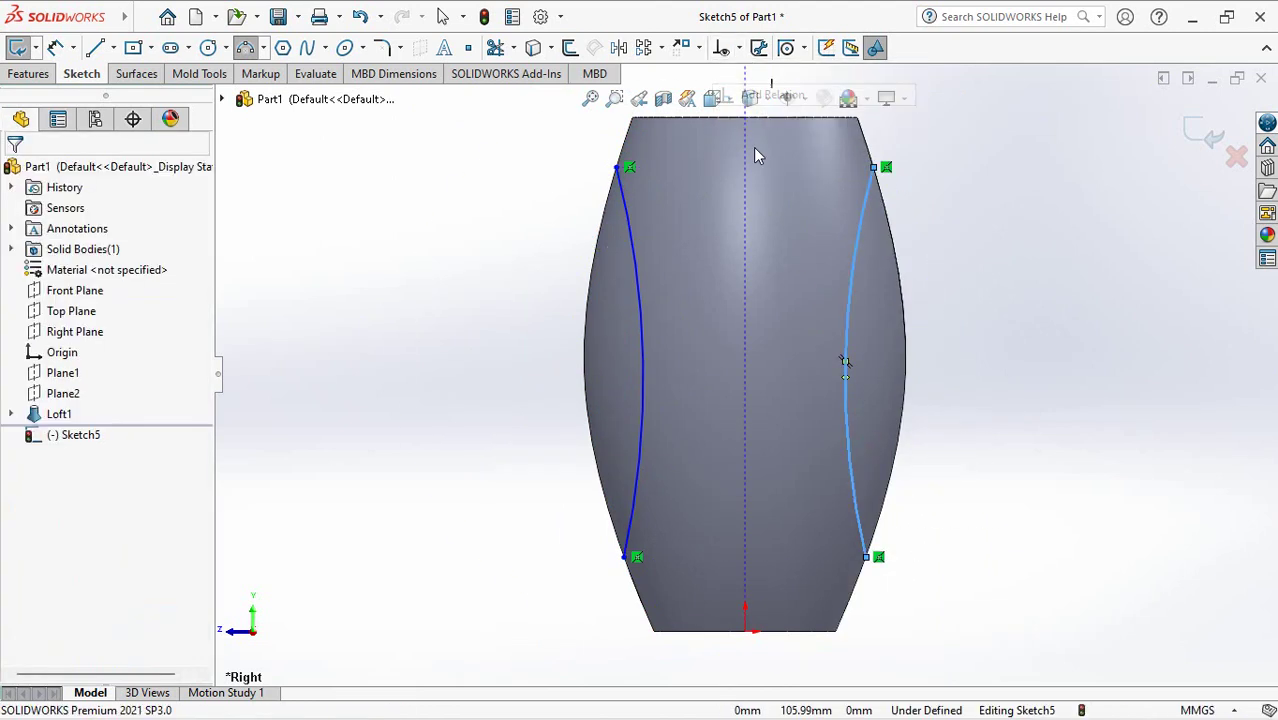
{"action": "left_click", "coordinate": [642, 303]}
{"action": "left_click", "coordinate": [642, 303]}
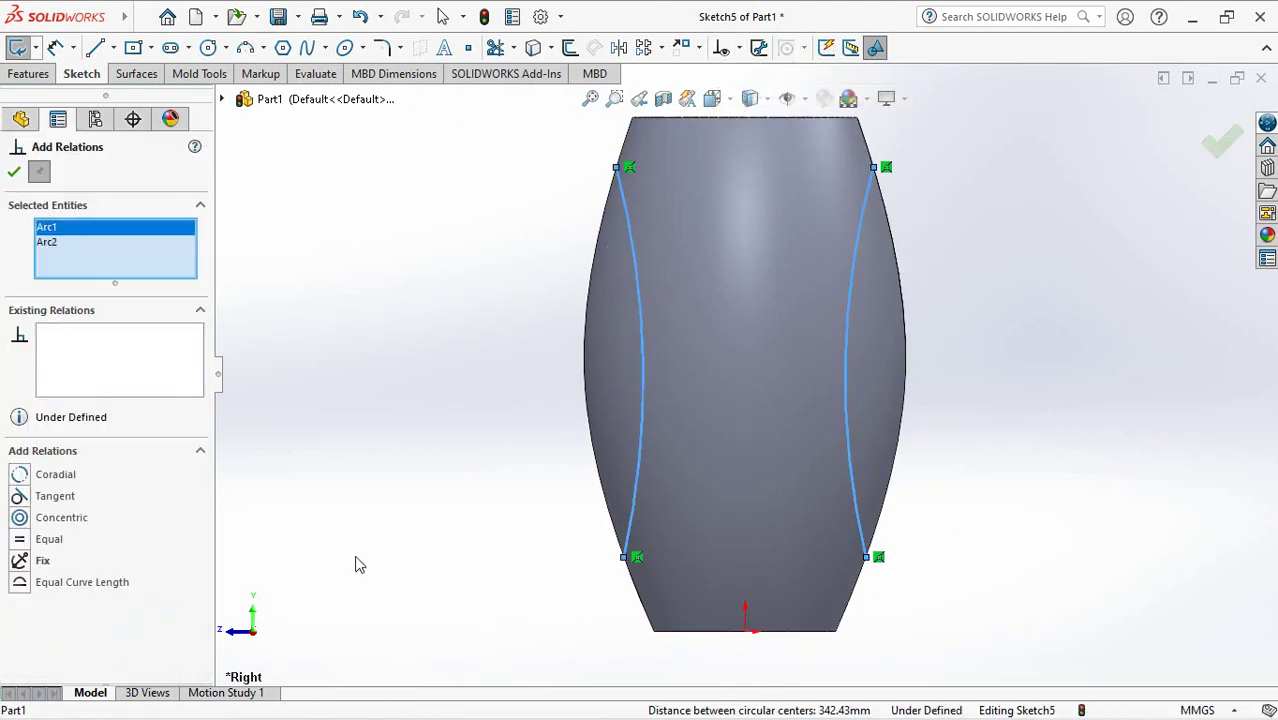
{"action": "left_click", "coordinate": [20, 540]}
{"action": "left_click", "coordinate": [616, 167]}
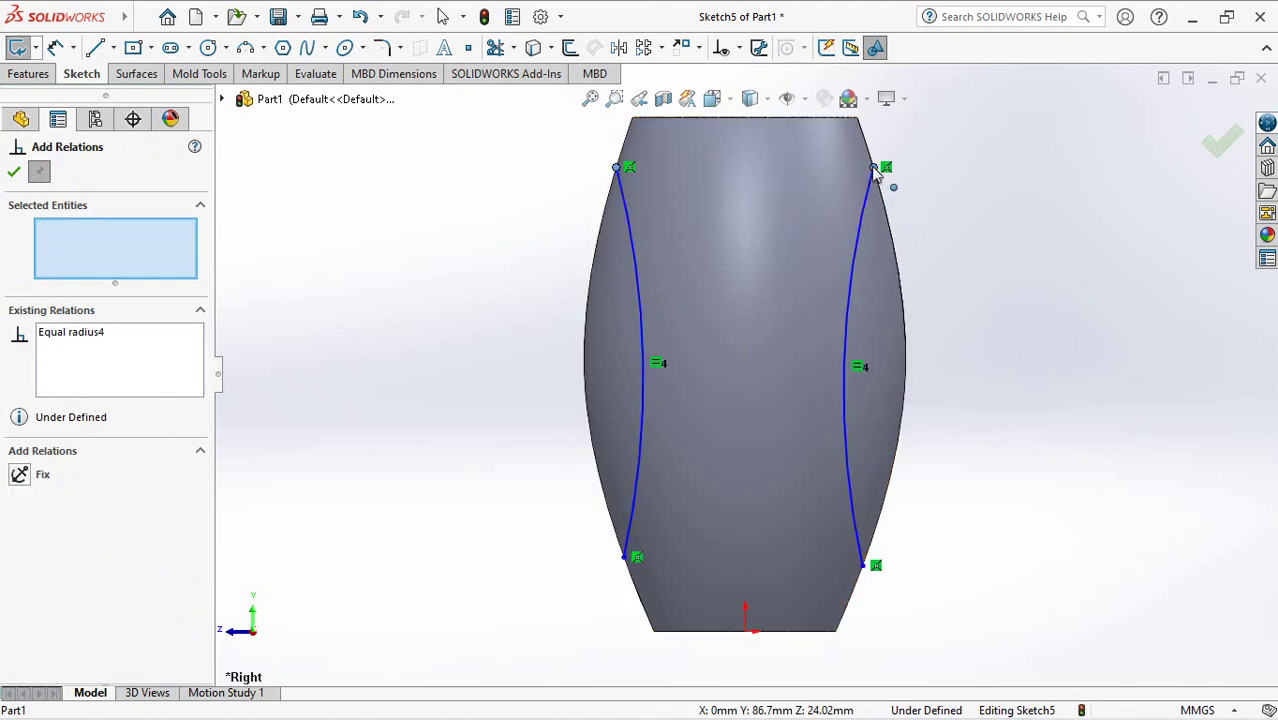
{"action": "left_click", "coordinate": [873, 167]}
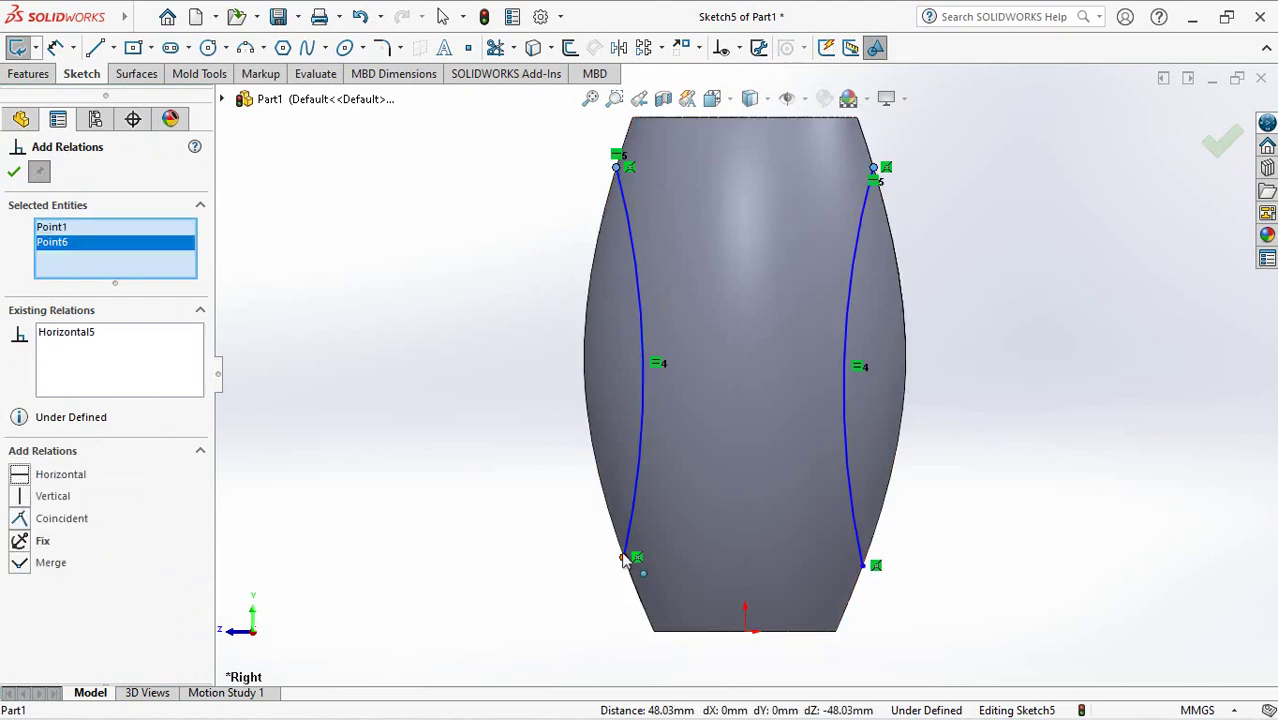
{"action": "left_click", "coordinate": [624, 557]}
{"action": "left_click", "coordinate": [862, 566]}
{"action": "left_click", "coordinate": [22, 476]}
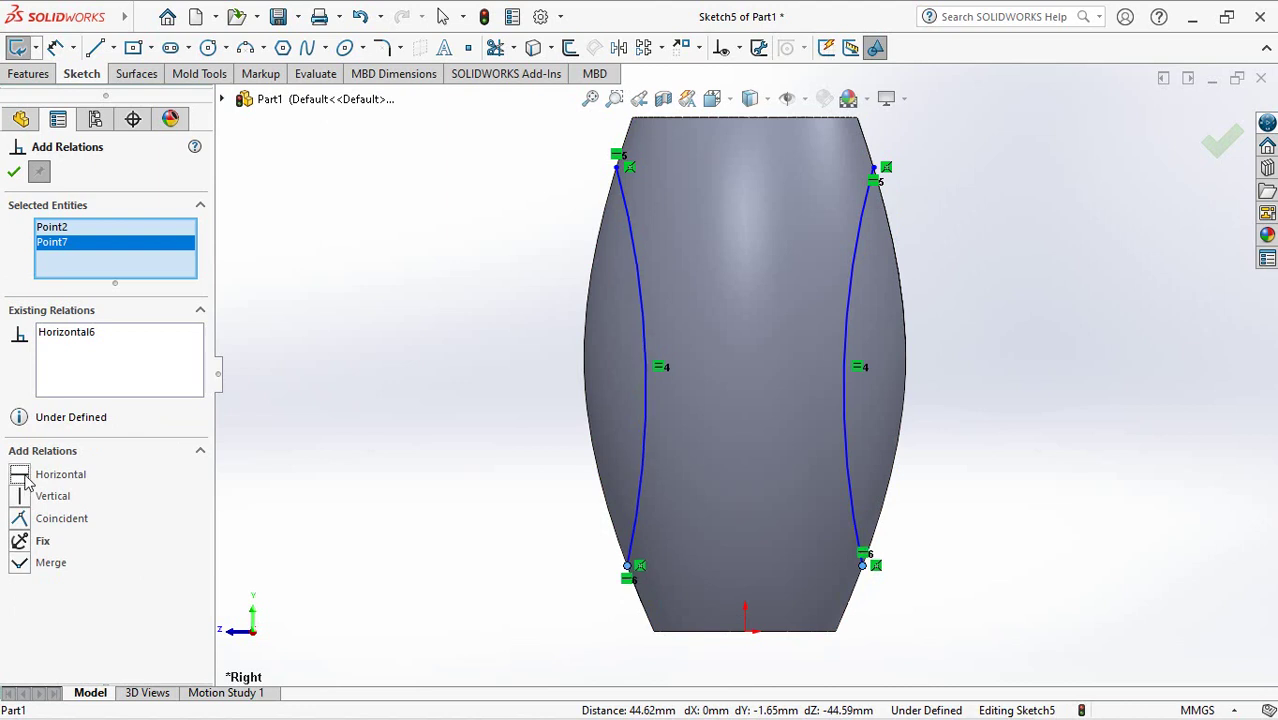
{"action": "left_click", "coordinate": [13, 173]}
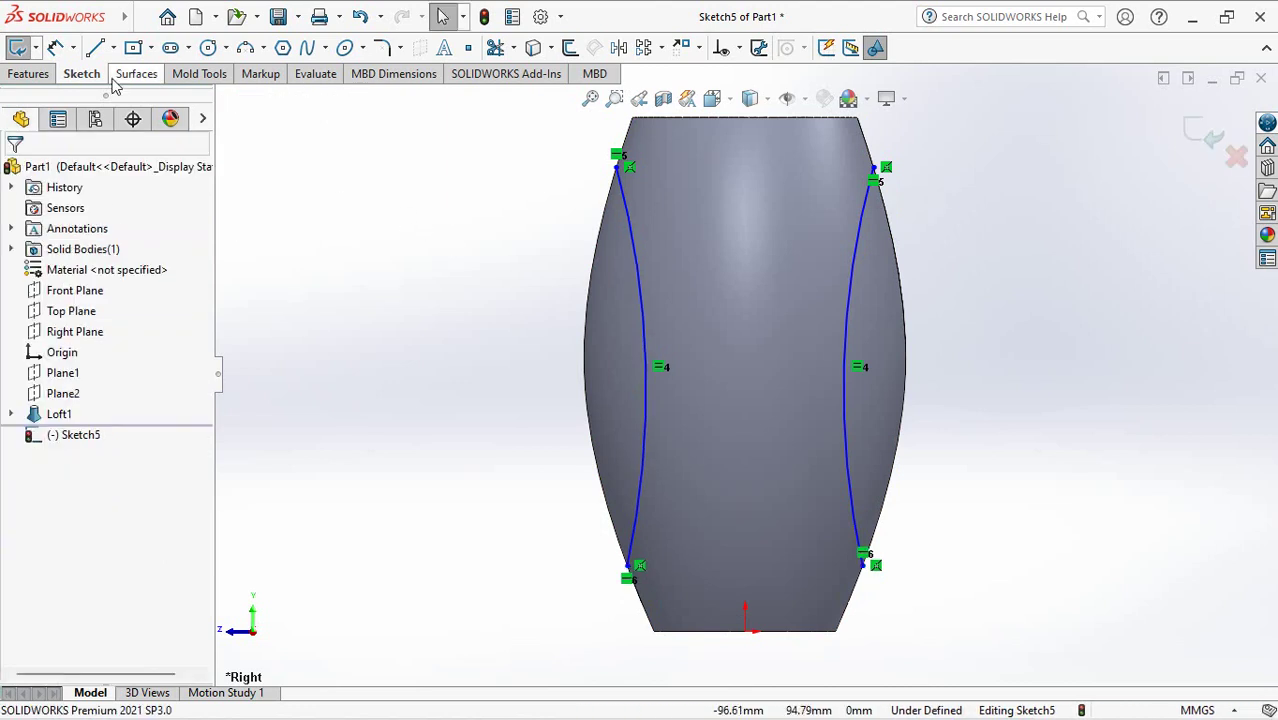
Dimension the arc endpoints 10 mm below the top edge and 15 mm above the base
{"action": "left_click", "coordinate": [55, 48]}
{"action": "left_click", "coordinate": [617, 165]}
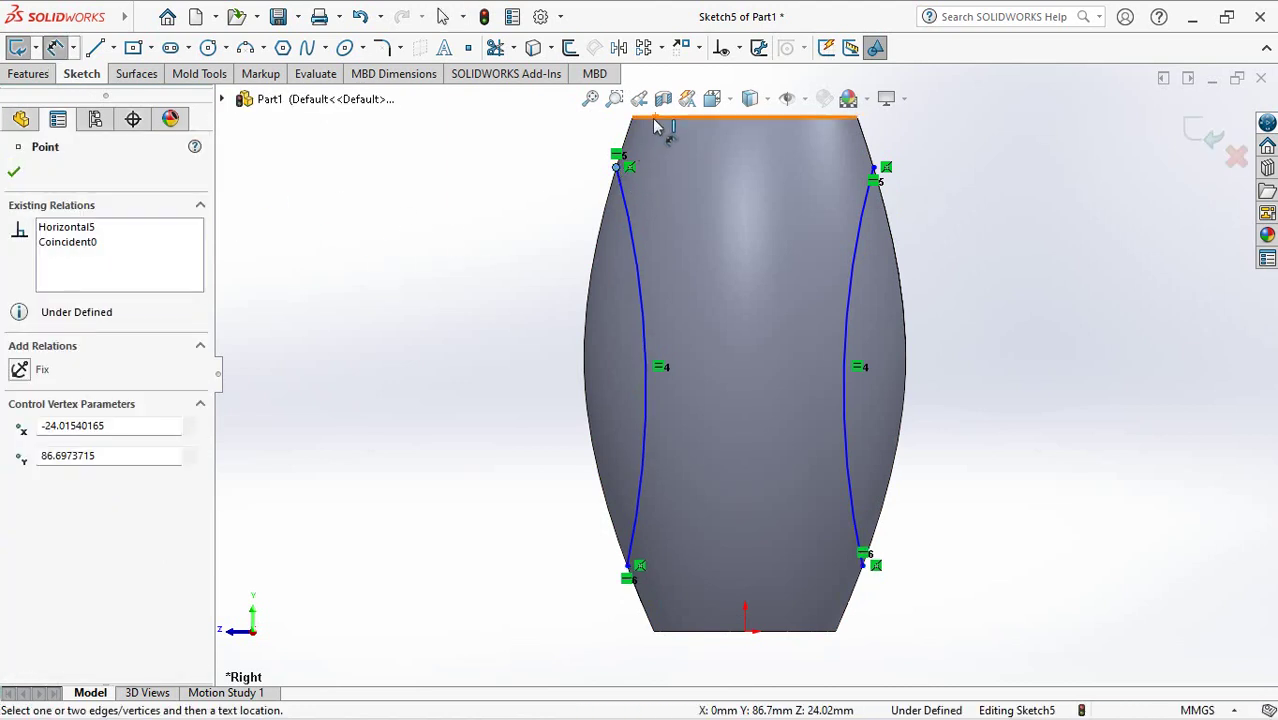
{"action": "left_click", "coordinate": [658, 118]}
{"action": "left_click", "coordinate": [553, 140]}
{"action": "type", "text": "10"}
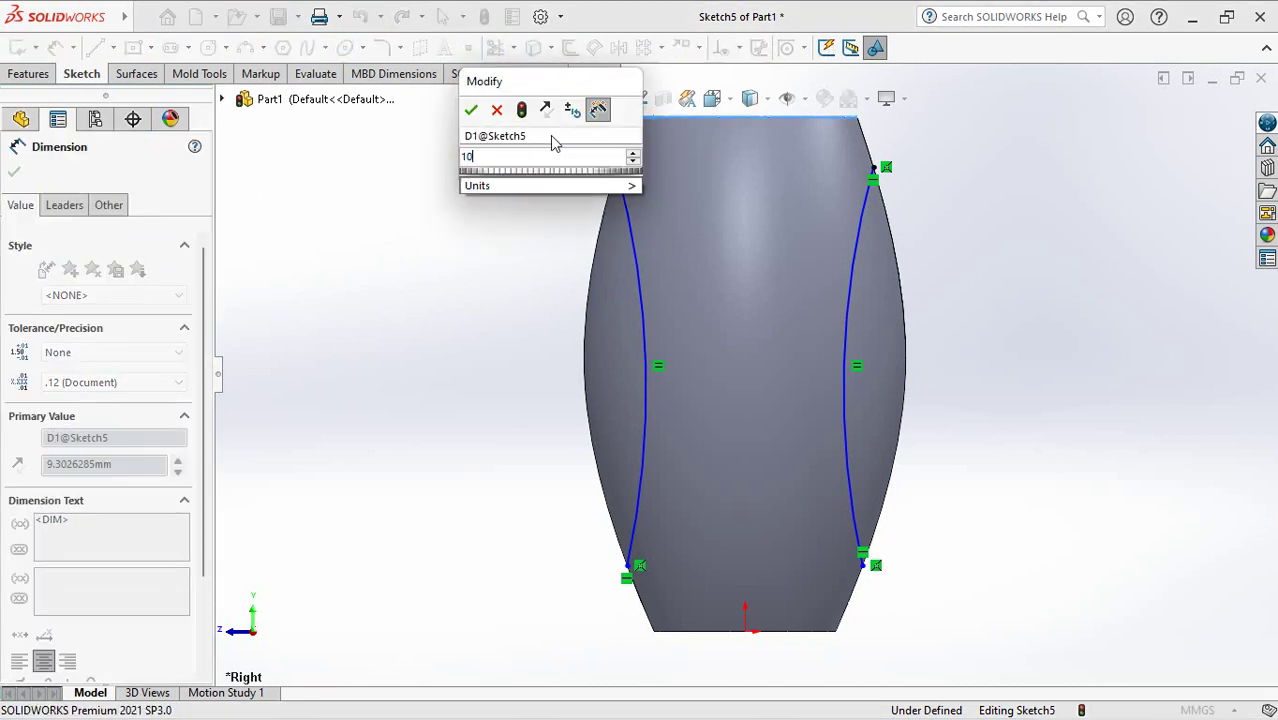
{"action": "left_click", "coordinate": [471, 110]}
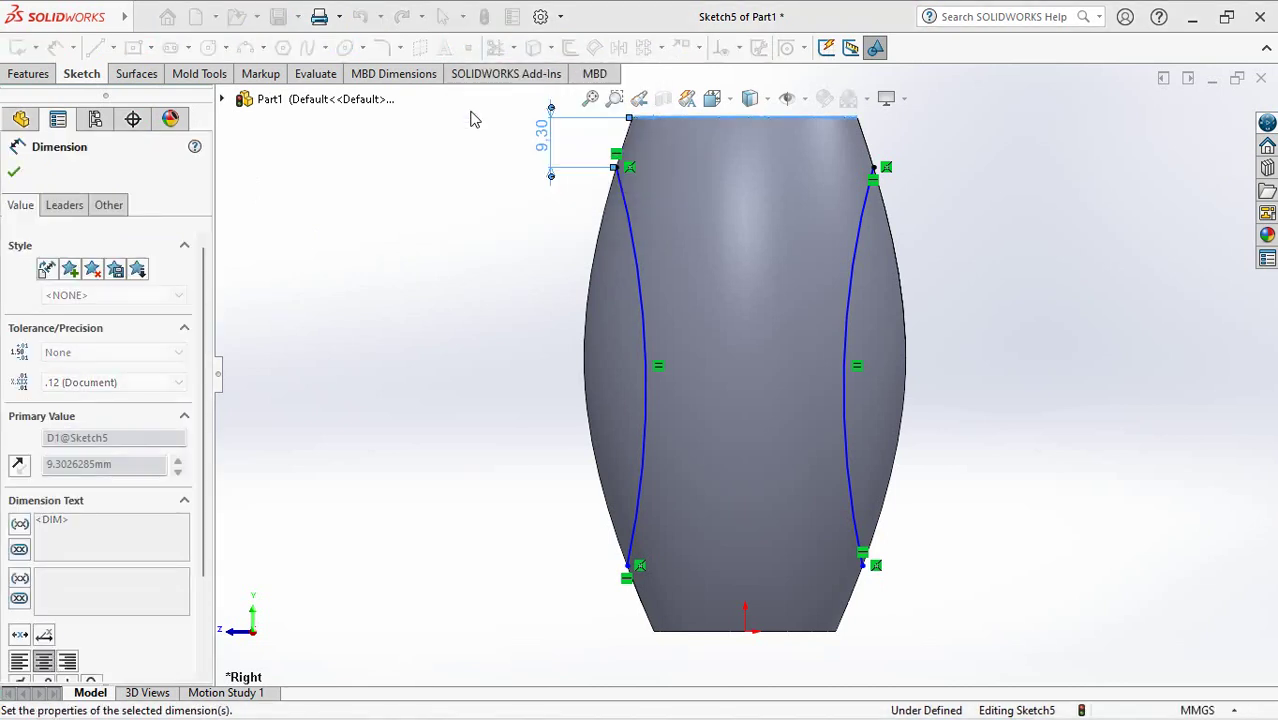
{"action": "left_click", "coordinate": [628, 566]}
{"action": "left_click", "coordinate": [575, 618]}
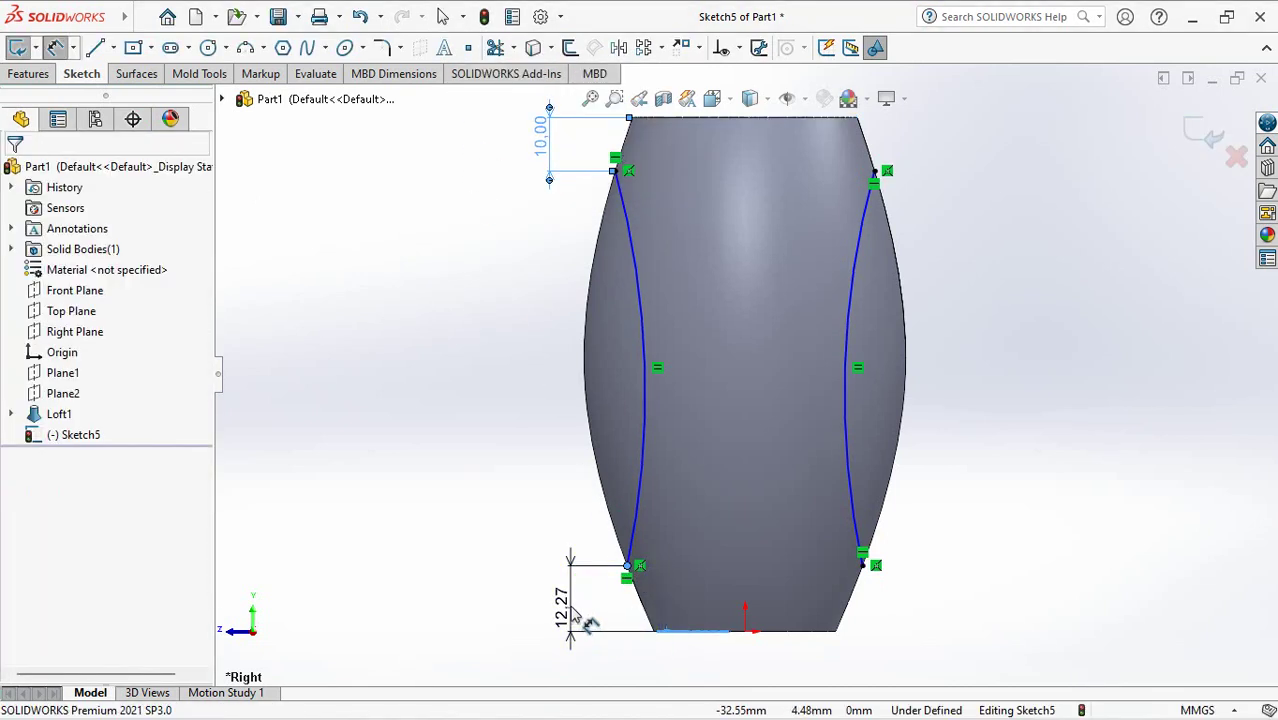
{"action": "type", "text": "10"}
{"action": "key", "text": "Return"}
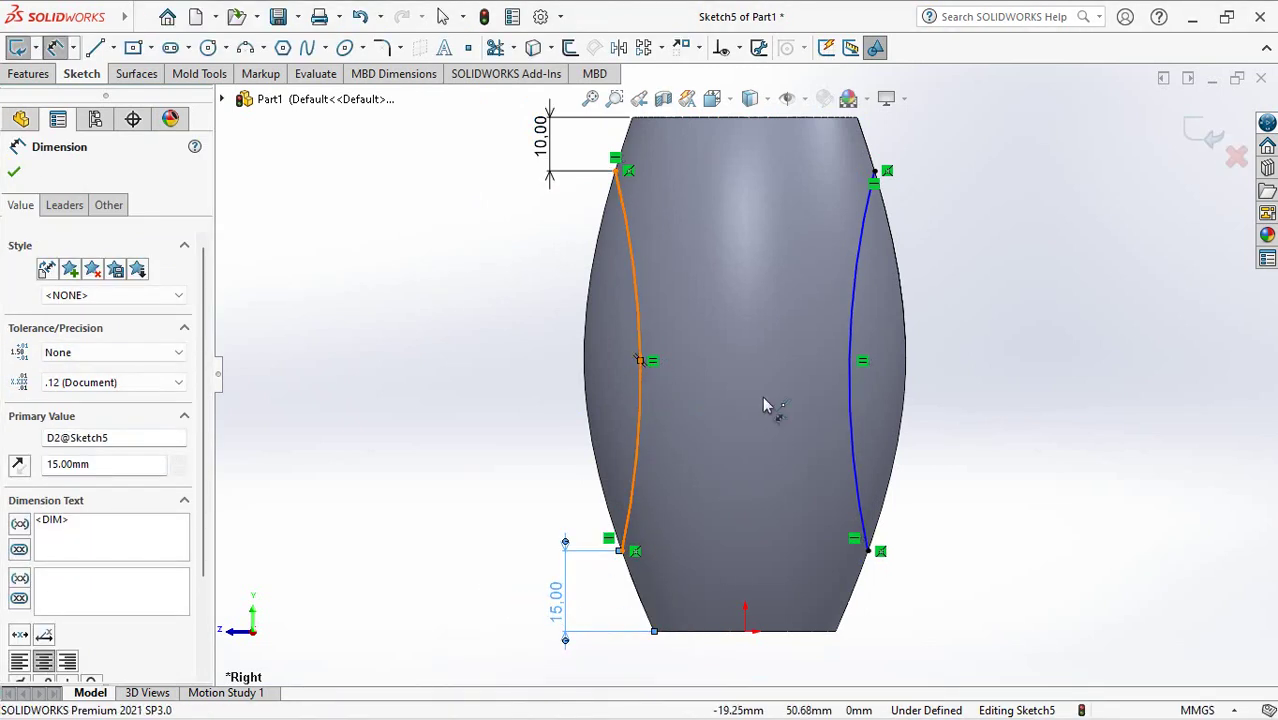
Set the spacing between the arcs to 35 mm and exit Sketch5
{"action": "left_click", "coordinate": [850, 368]}
{"action": "left_click", "coordinate": [770, 303]}
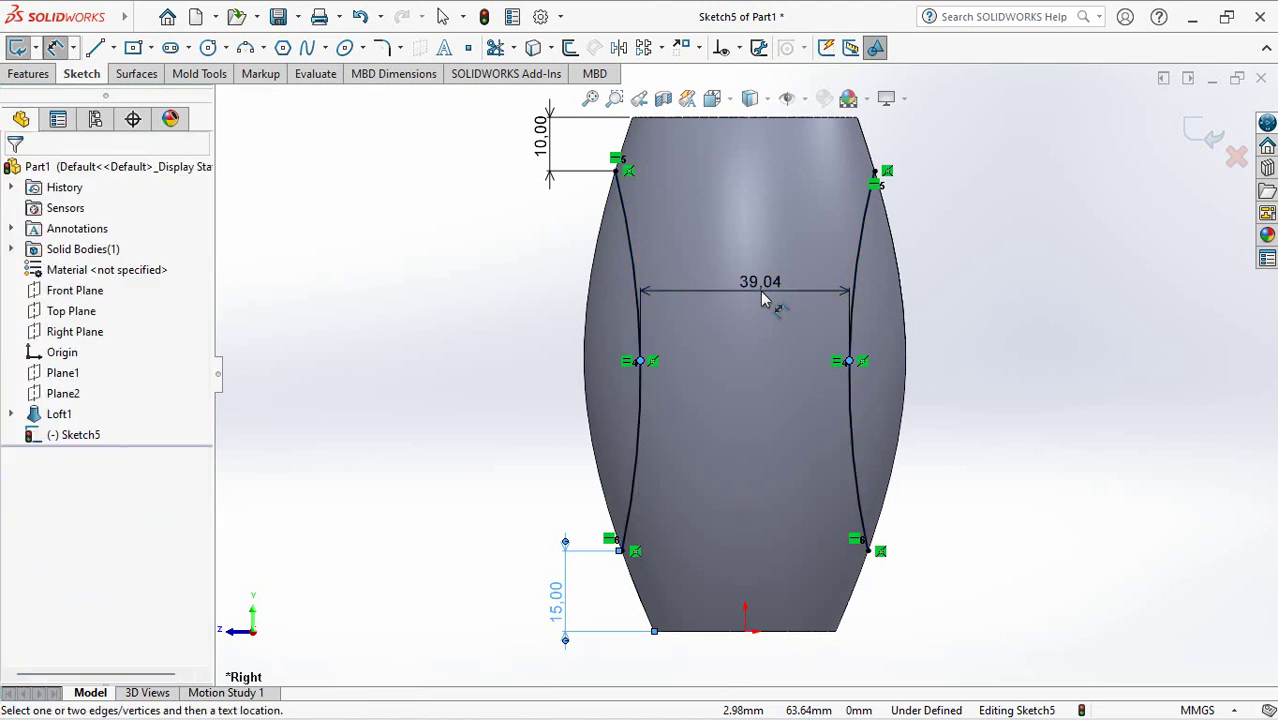
{"action": "type", "text": "35"}
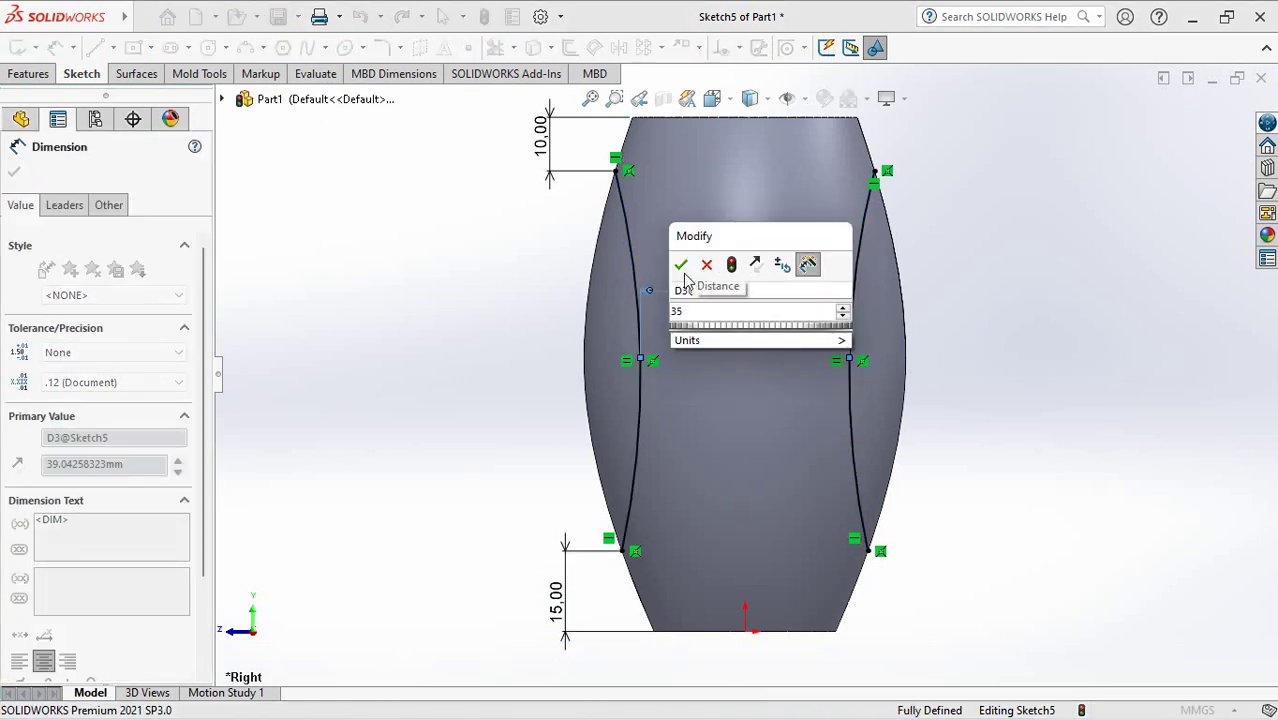
{"action": "left_click", "coordinate": [681, 264]}
{"action": "left_click", "coordinate": [1193, 133]}
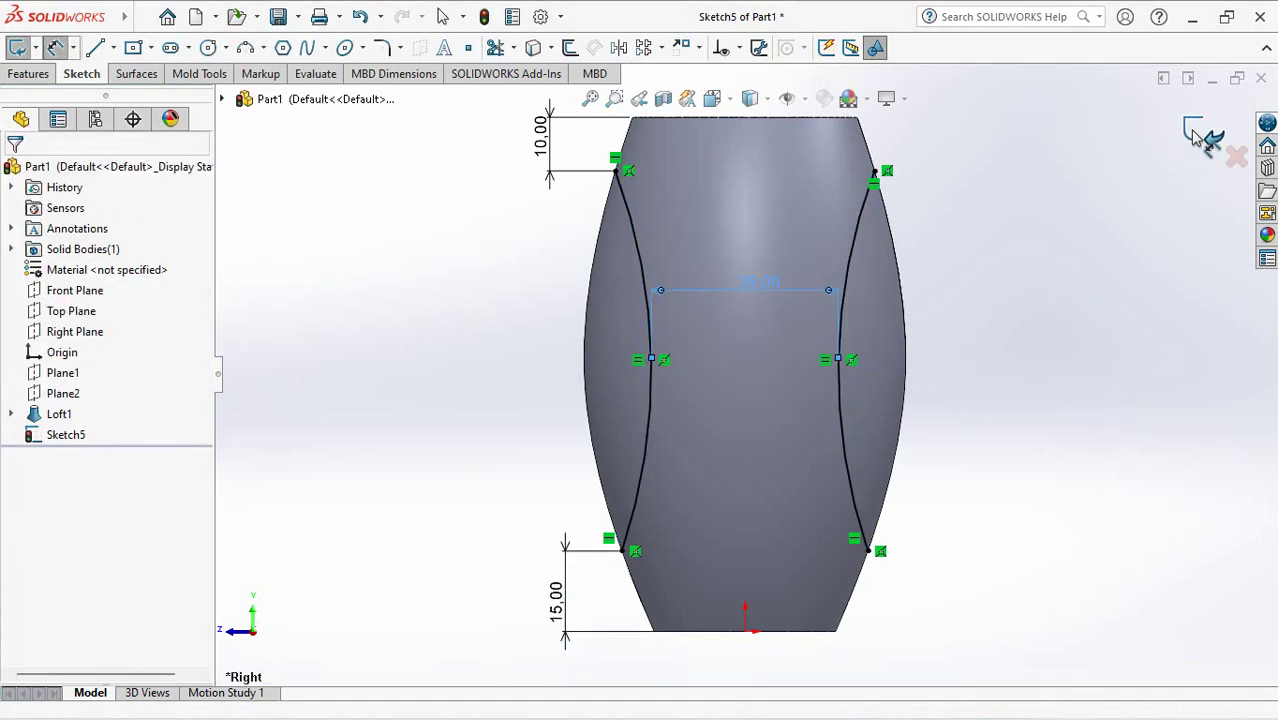
{"action": "left_click", "coordinate": [1193, 133]}
Split the barrel with Sketch5 using Cut Part, removing the left and right cap bodies
{"action": "mouse_move", "coordinate": [1093, 243]}
{"action": "middle_mouse_down"}
{"action": "mouse_move", "coordinate": [1033, 285]}
{"action": "mouse_move", "coordinate": [1073, 371]}
{"action": "middle_mouse_up"}
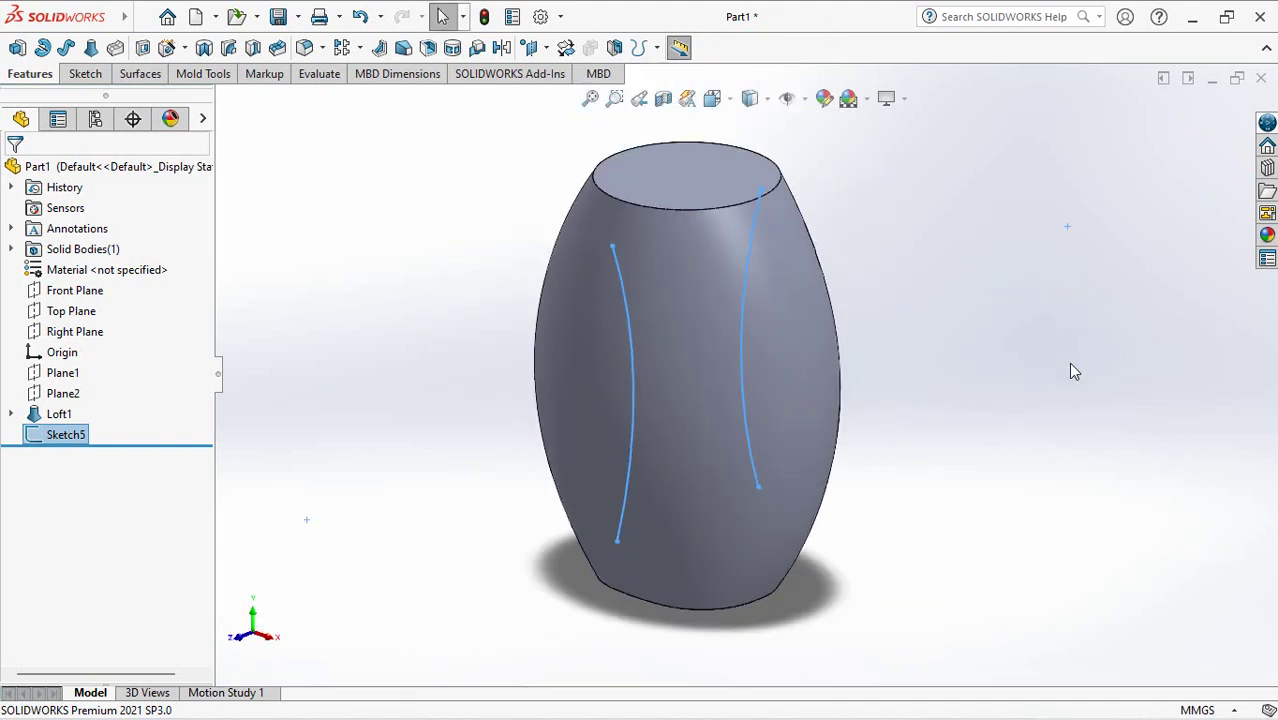
{"action": "left_click", "coordinate": [613, 48]}
{"action": "left_click", "coordinate": [98, 348]}
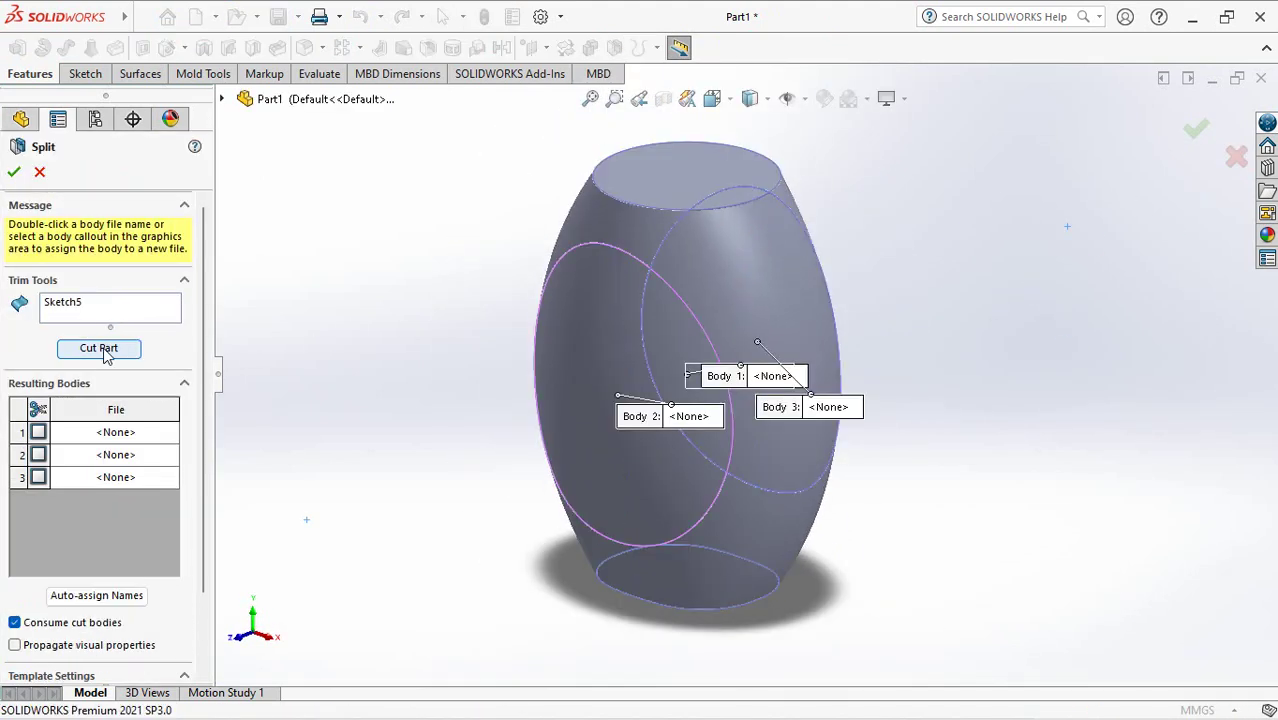
{"action": "left_click", "coordinate": [560, 414]}
{"action": "middle_click_drag", "start_coordinate": [600, 425], "coordinate": [490, 447]}
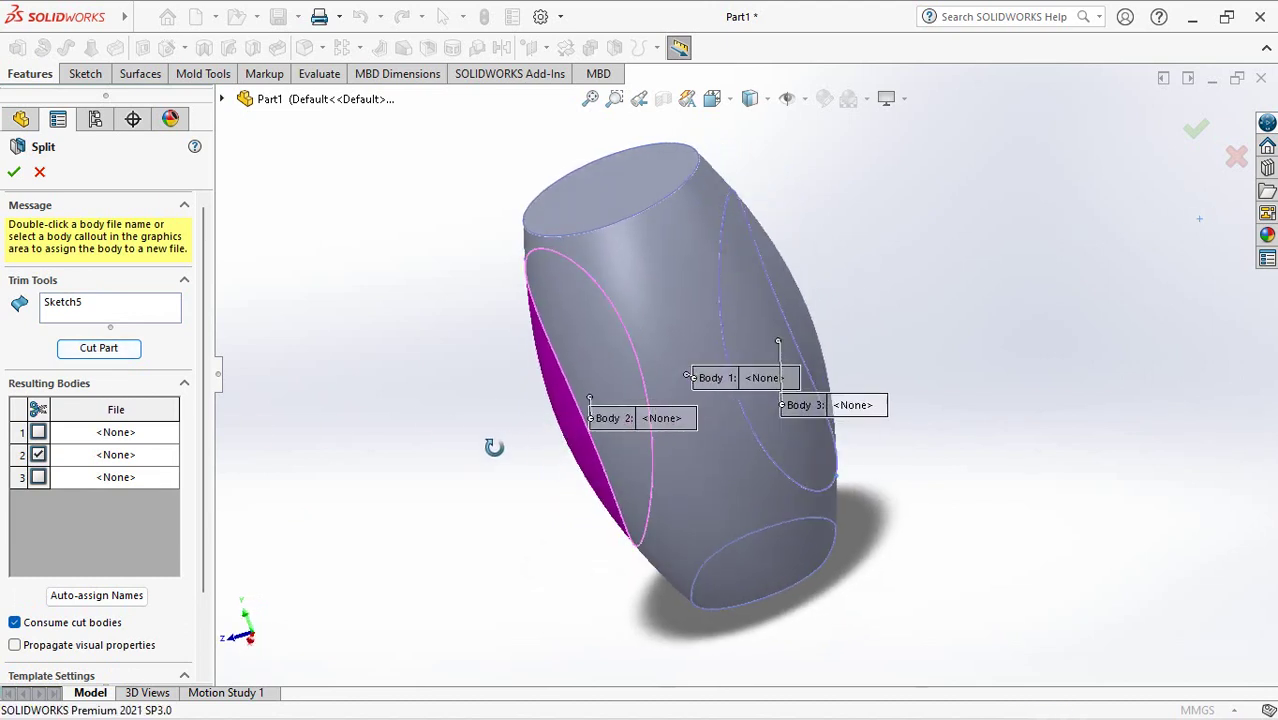
{"action": "left_click", "coordinate": [772, 323]}
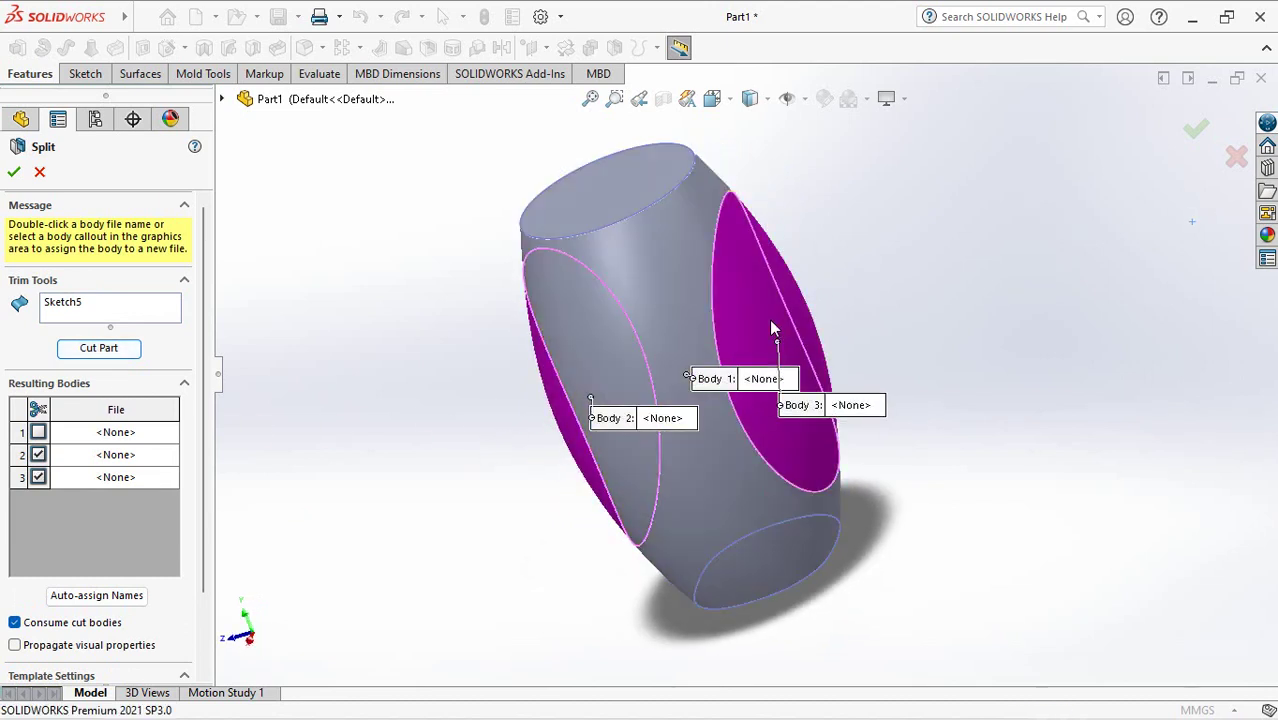
{"action": "left_click", "coordinate": [12, 174]}
Hide Sketch5 and inspect the flat oval faces
{"action": "middle_click_drag", "start_coordinate": [408, 337], "coordinate": [476, 370]}
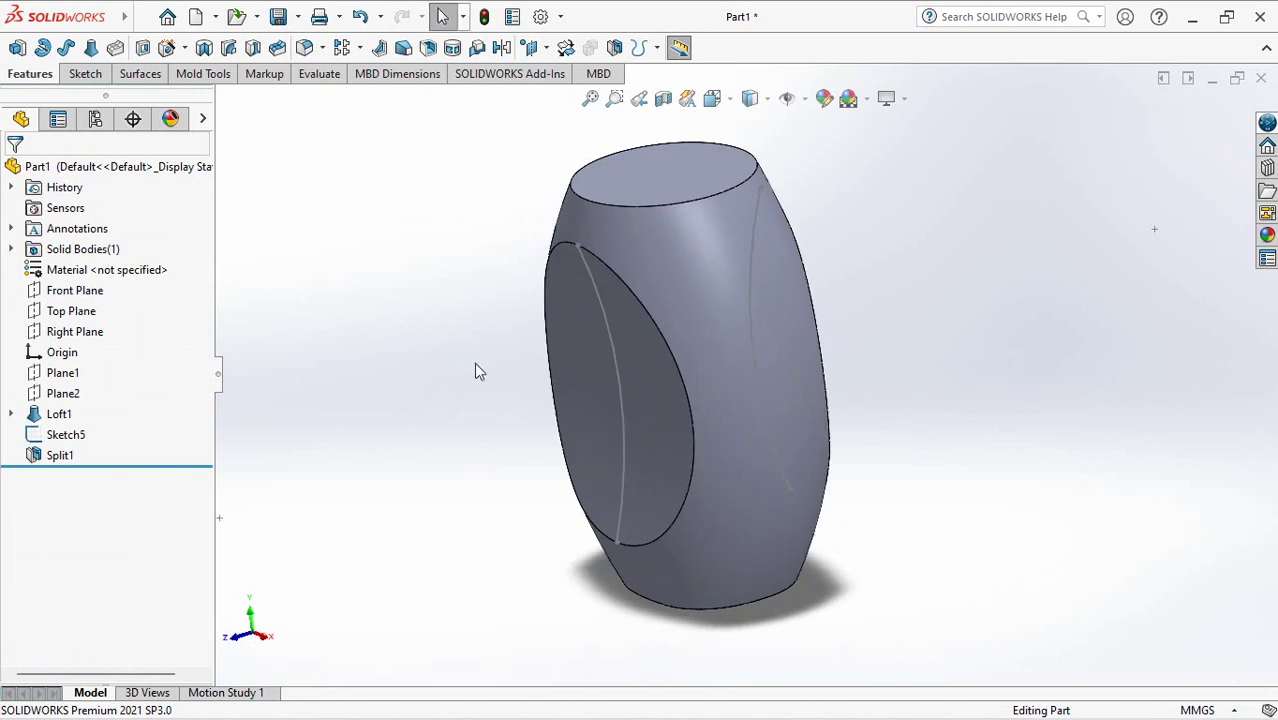
{"action": "left_click", "coordinate": [619, 480]}
{"action": "left_click", "coordinate": [703, 422]}
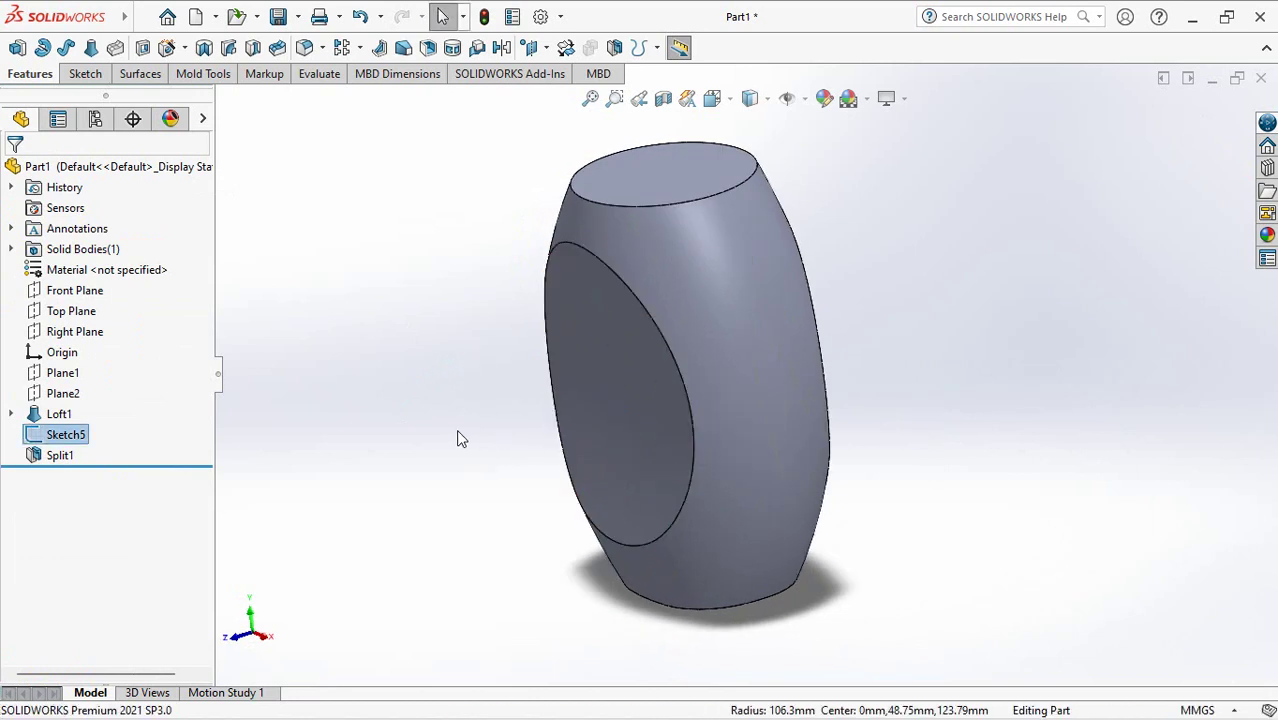
{"action": "middle_click_drag", "start_coordinate": [968, 314], "coordinate": [967, 277]}
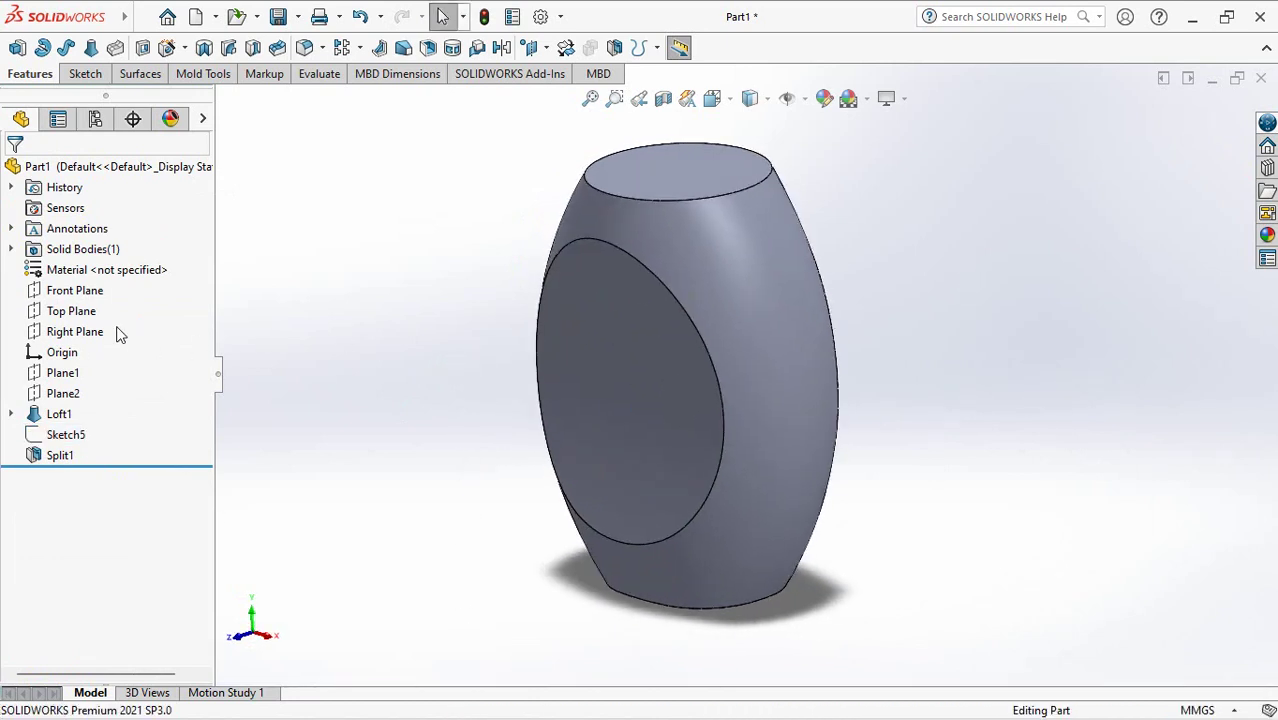
Start a new sketch on the Front Plane and view it Normal To
{"action": "left_click", "coordinate": [62, 290]}
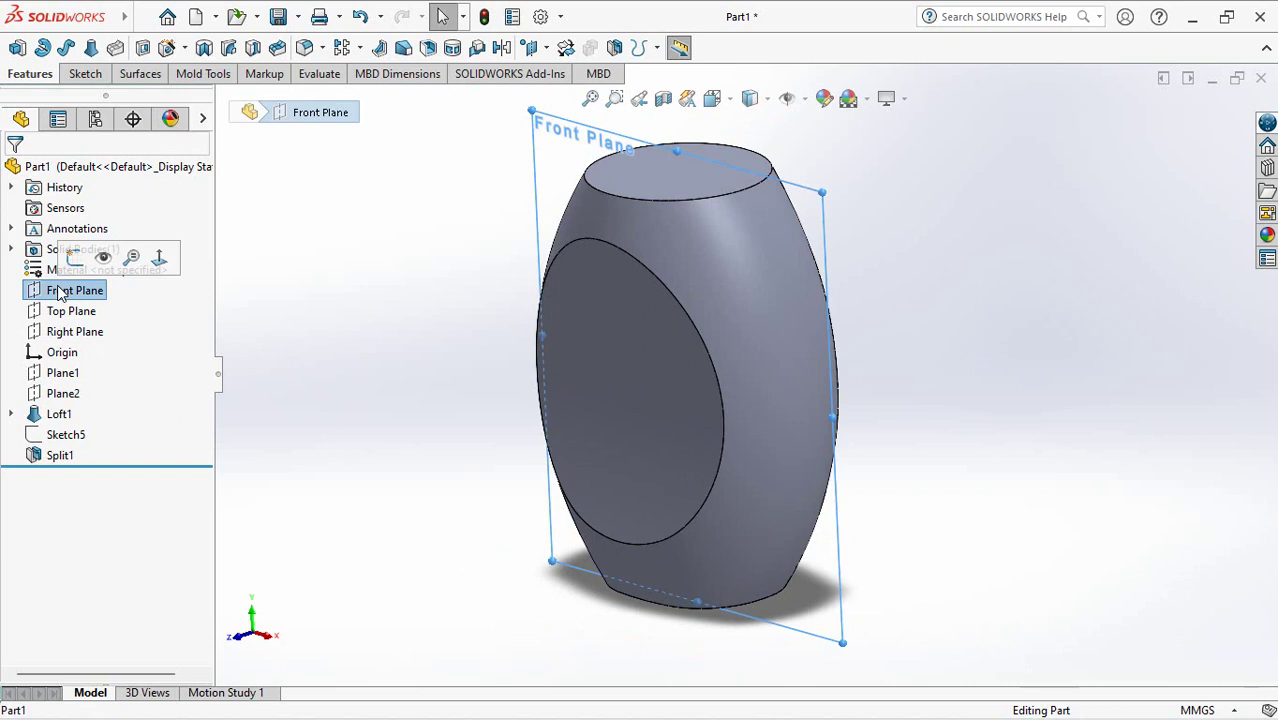
{"action": "left_click", "coordinate": [141, 50]}
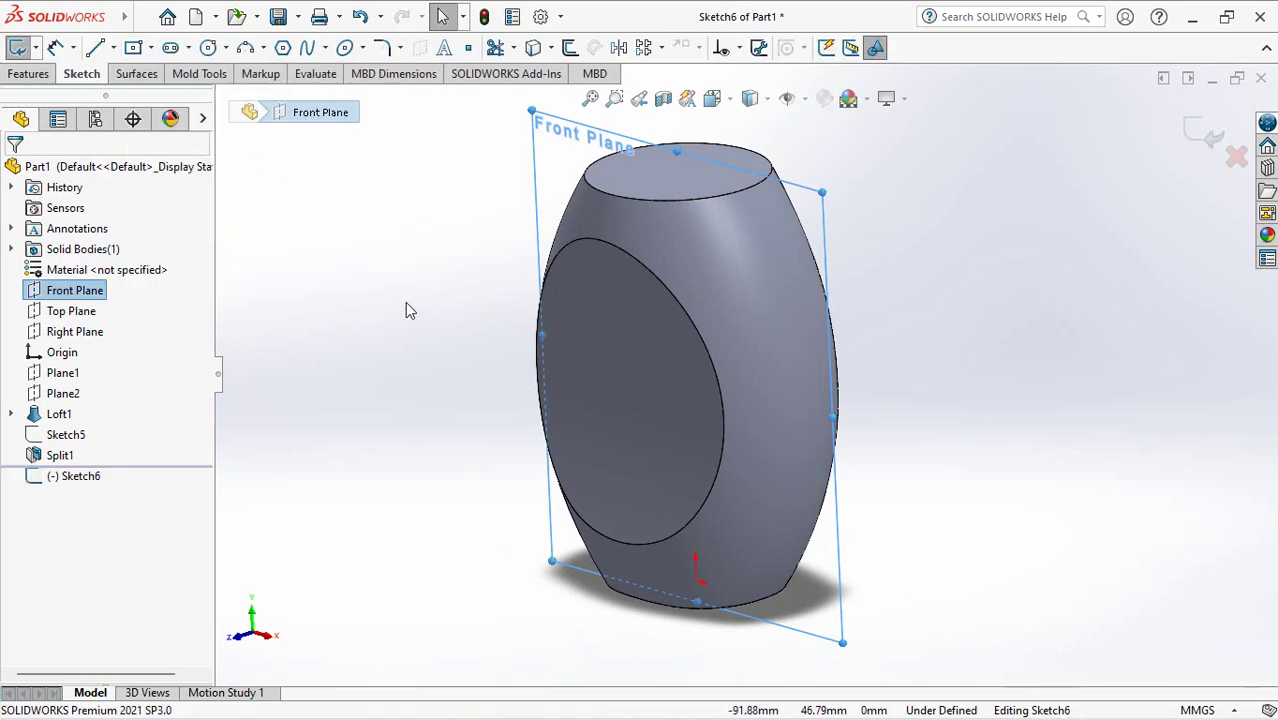
{"action": "key", "text": "ctrl+8"}
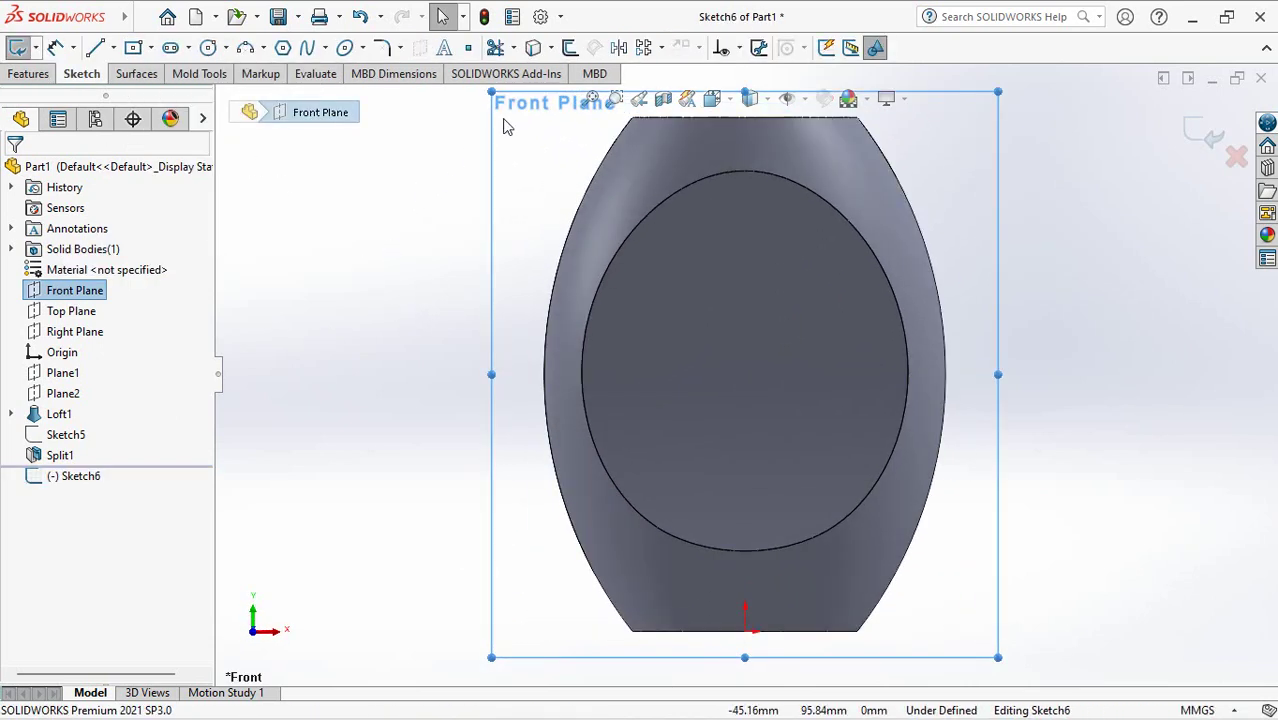
Offset the body's left and right edges 26 mm inward with Reverse to form a lens
{"action": "left_click", "coordinate": [570, 48]}
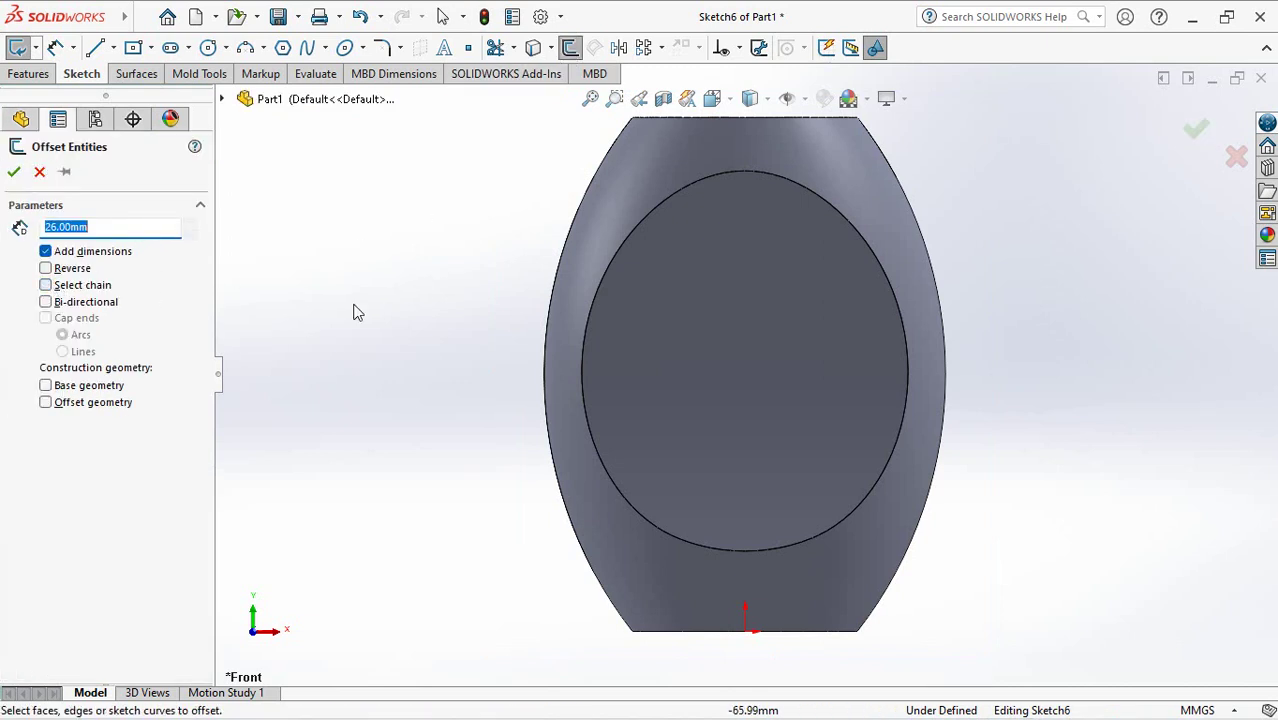
{"action": "left_click", "coordinate": [549, 299]}
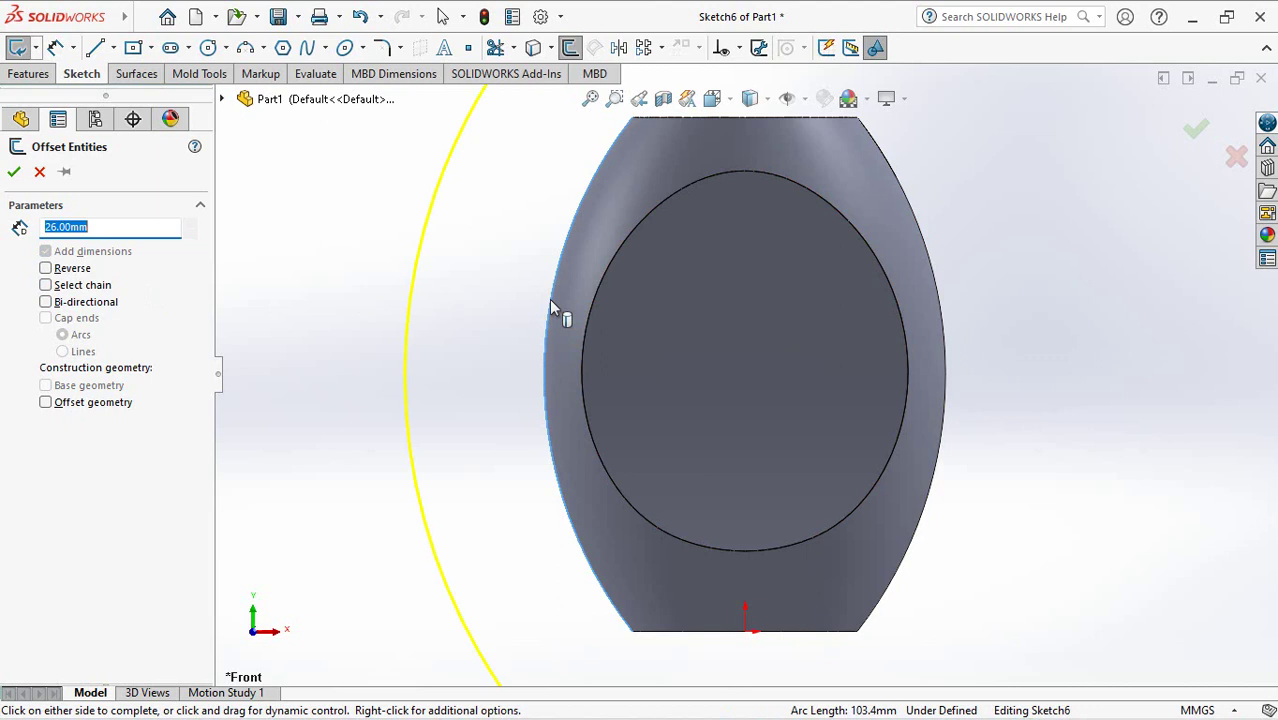
{"action": "left_click", "coordinate": [50, 269]}
{"action": "left_click", "coordinate": [64, 173]}
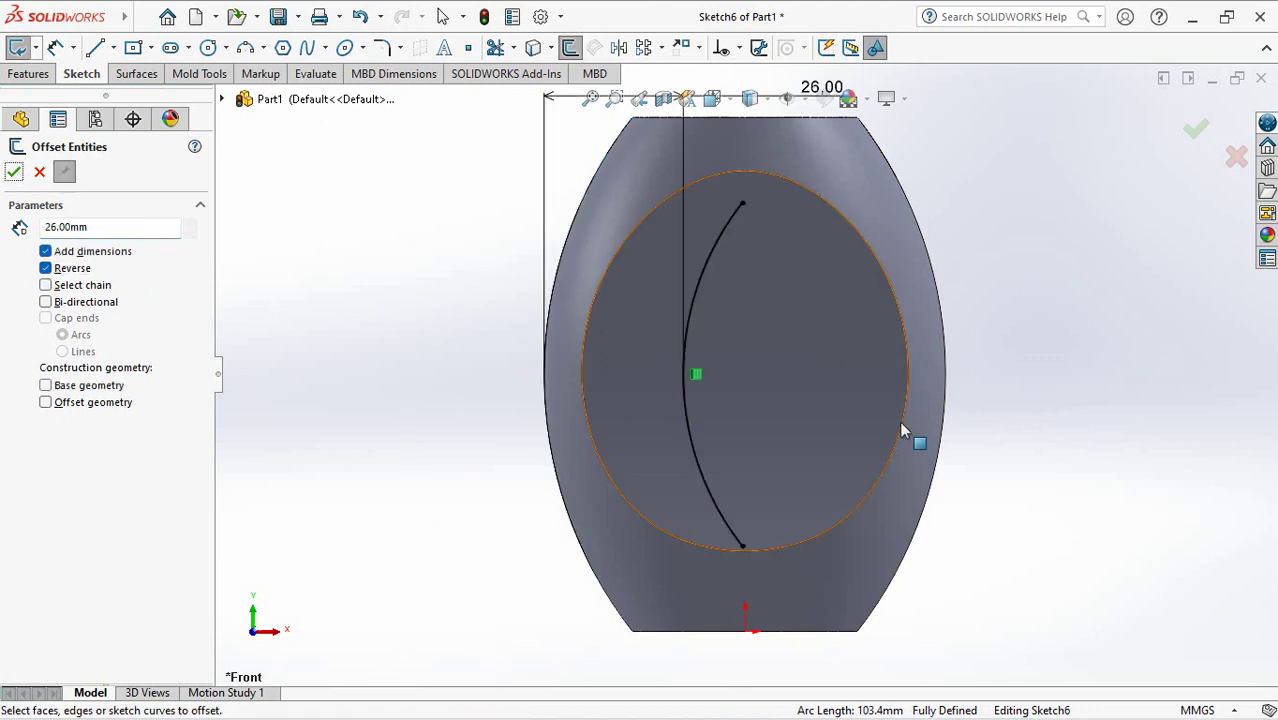
{"action": "left_click", "coordinate": [945, 421]}
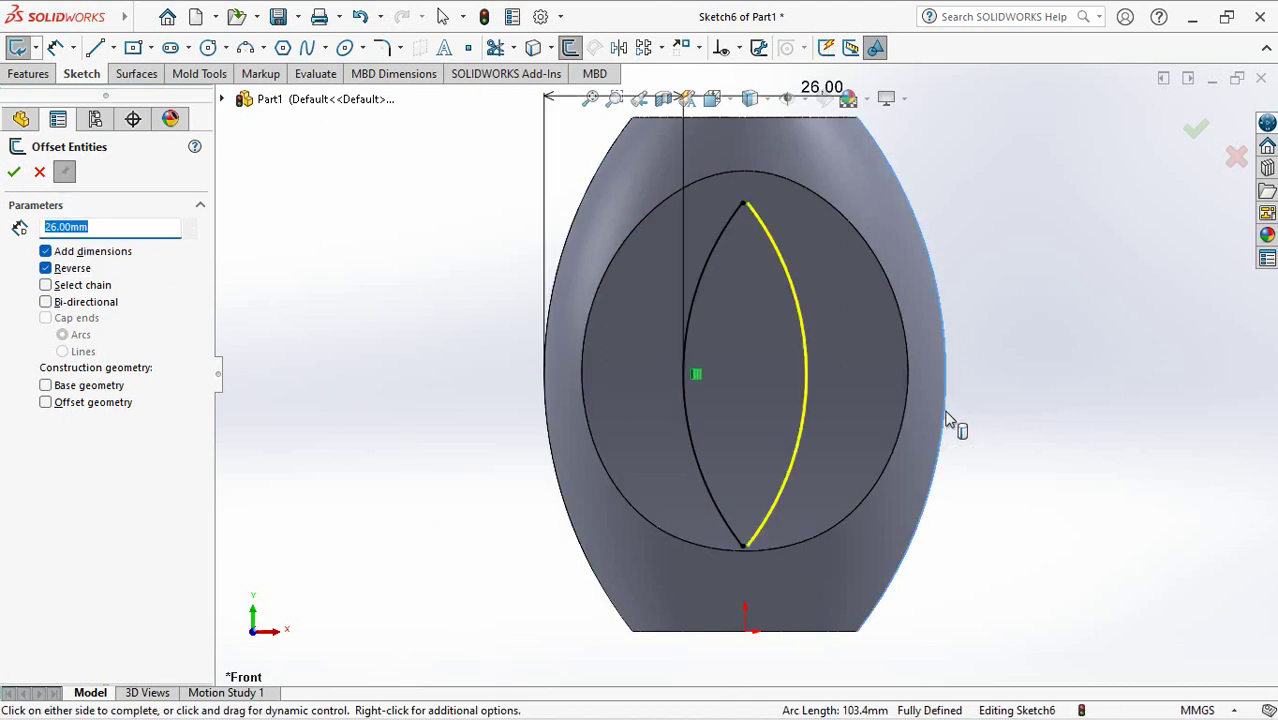
{"action": "left_click", "coordinate": [948, 421]}
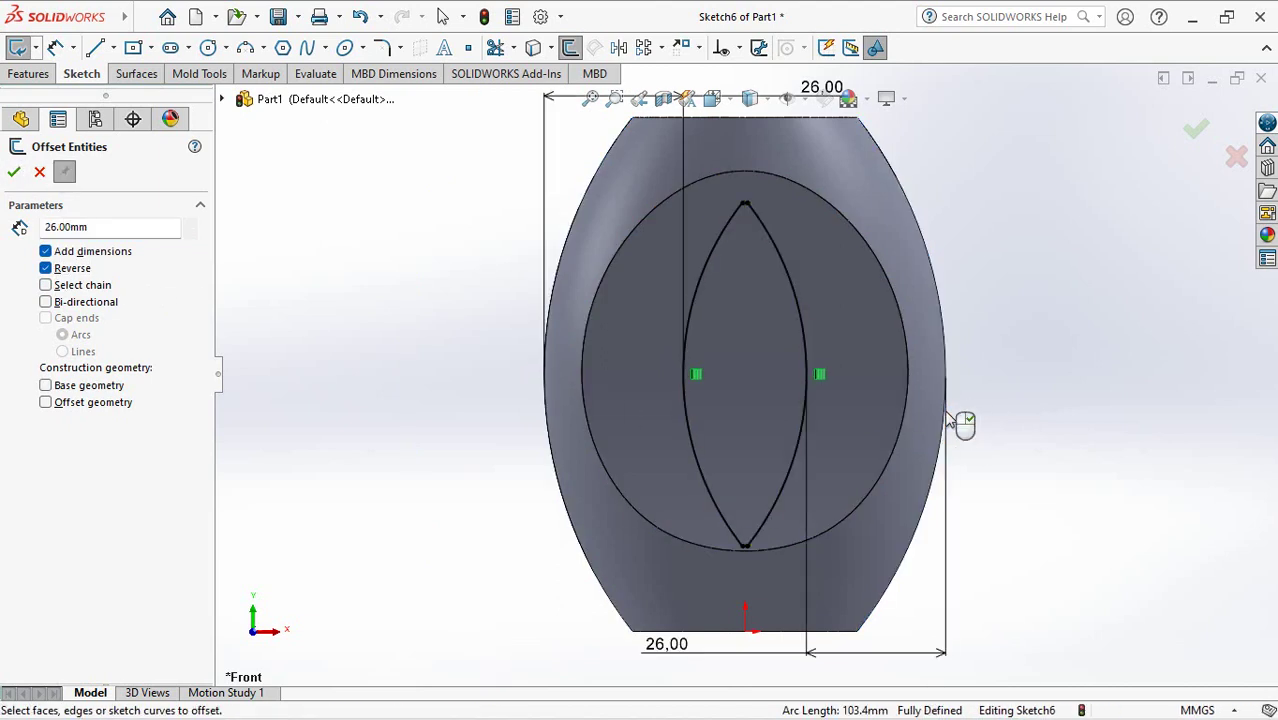
{"action": "left_click", "coordinate": [39, 174]}
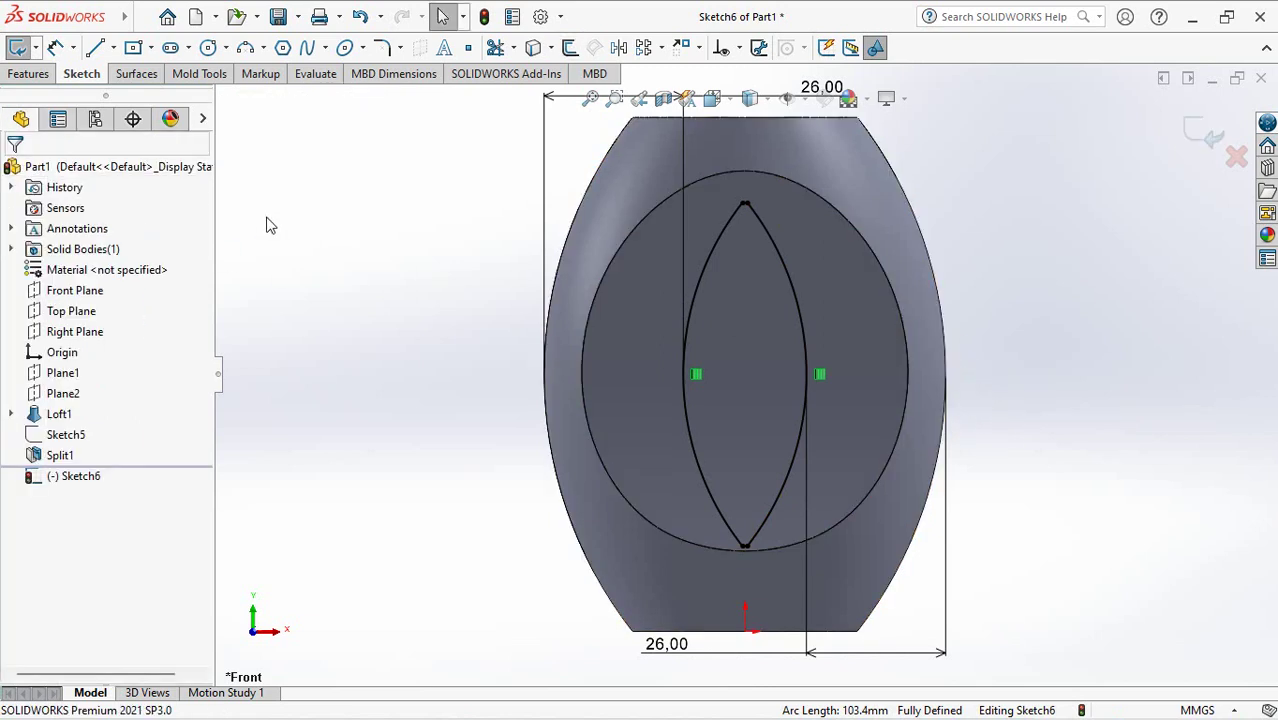
Draw 3-point arcs across the top and bottom of the lens and trim away its pointed tips
{"action": "left_click", "coordinate": [245, 48]}
{"action": "left_click_drag", "start_coordinate": [707, 276], "coordinate": [787, 272]}
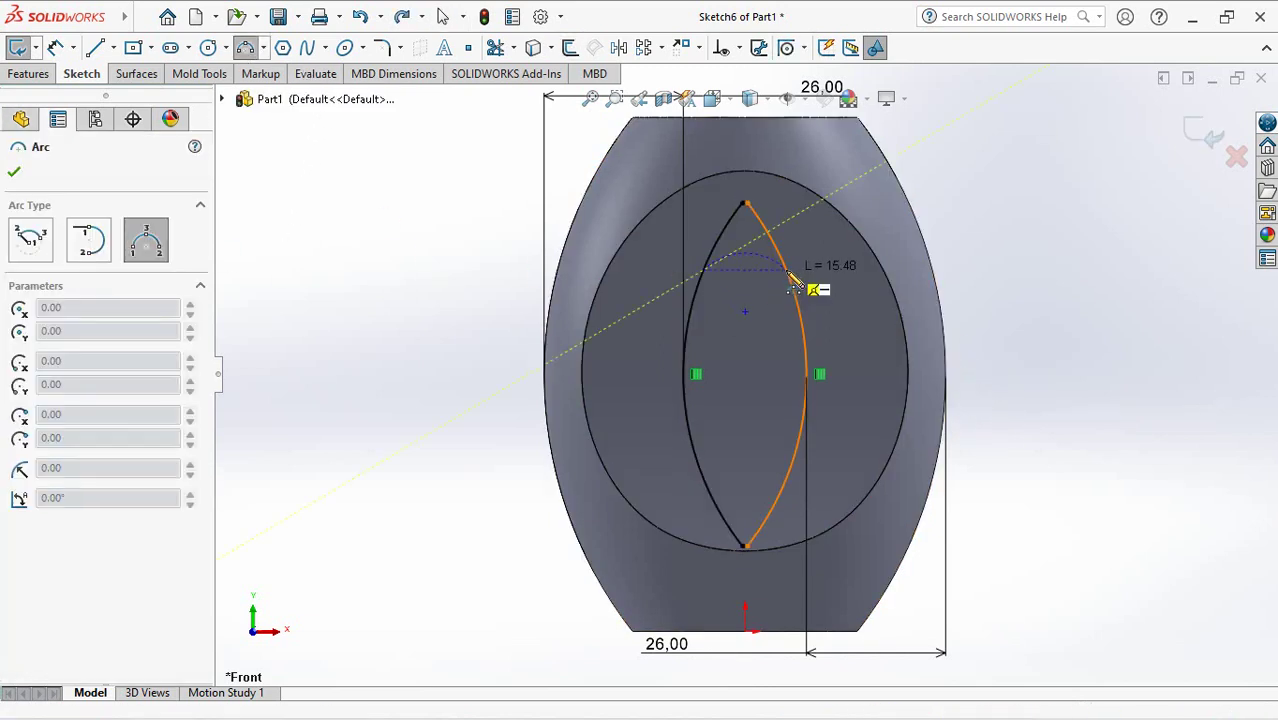
{"action": "left_click", "coordinate": [763, 258]}
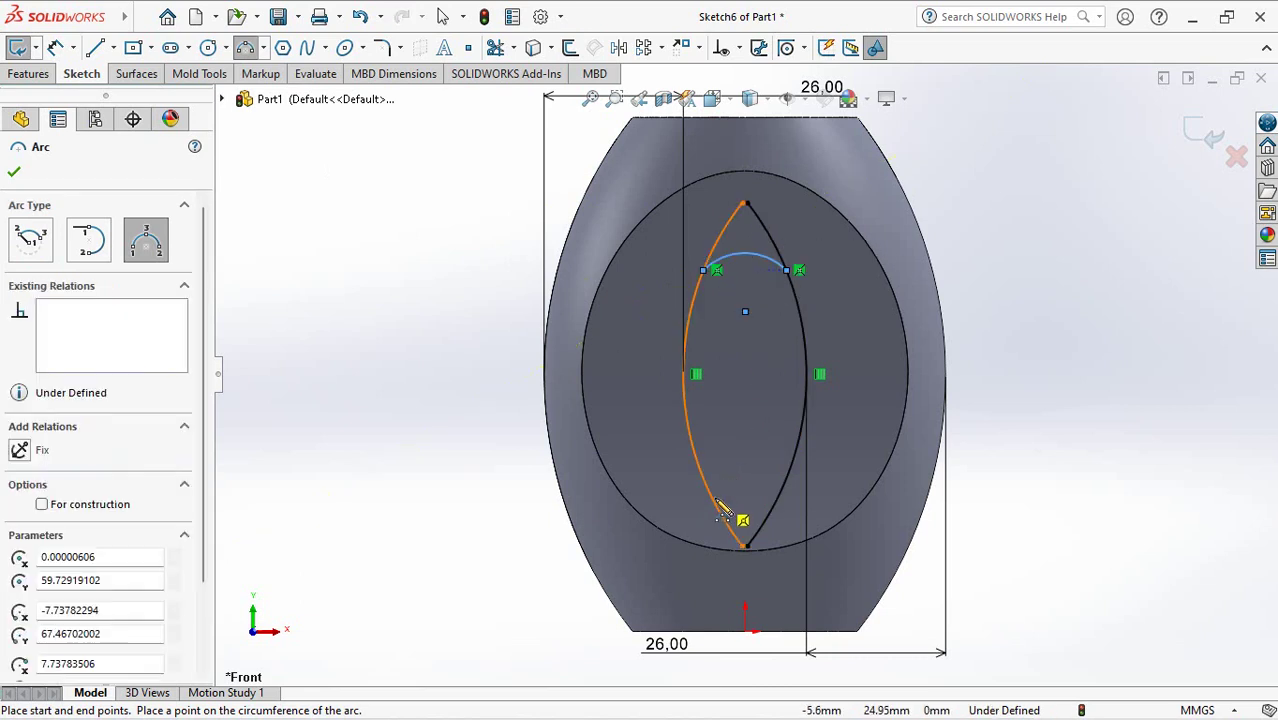
{"action": "left_click_drag", "start_coordinate": [711, 497], "coordinate": [778, 495]}
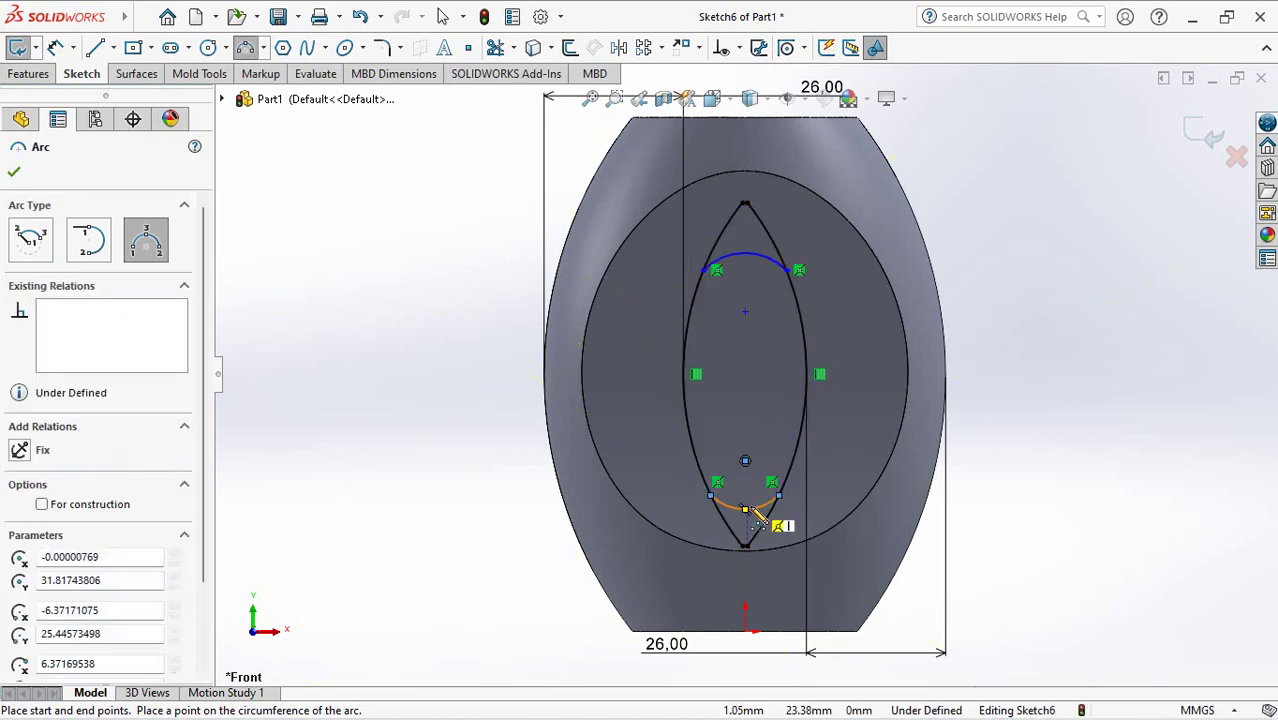
{"action": "left_click", "coordinate": [757, 511]}
{"action": "key", "text": "Escape"}
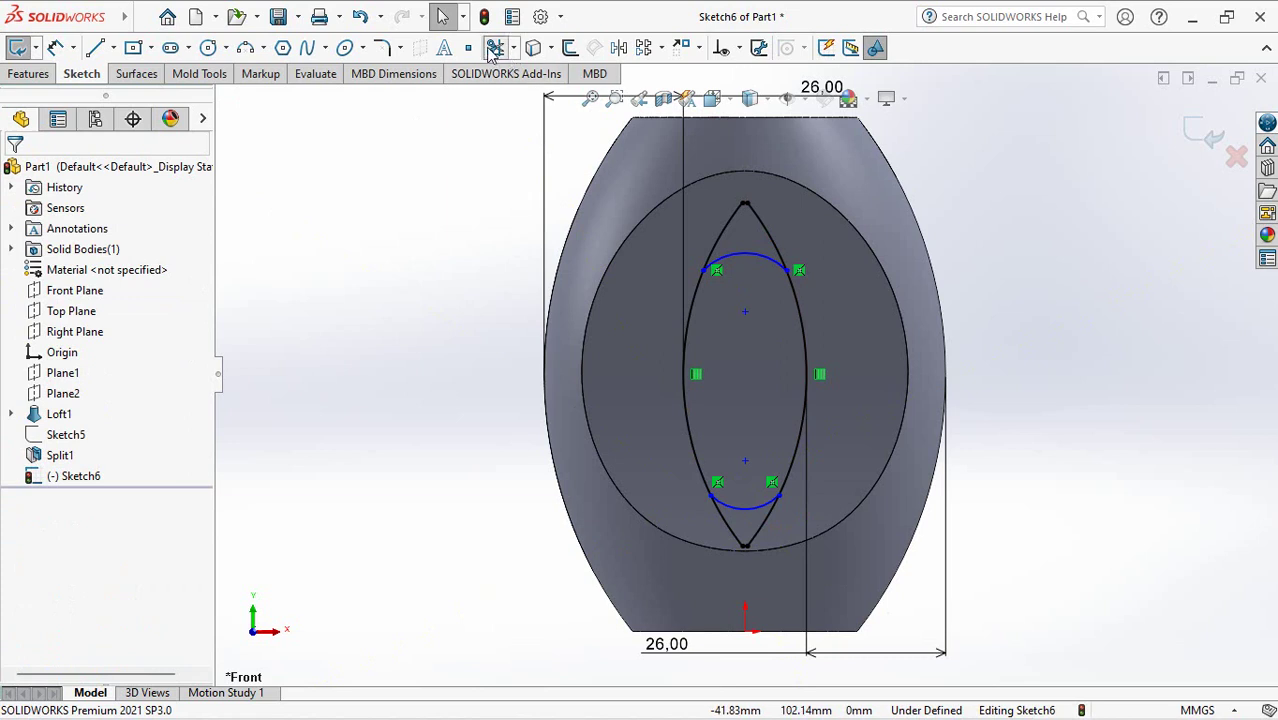
{"action": "left_click", "coordinate": [494, 48]}
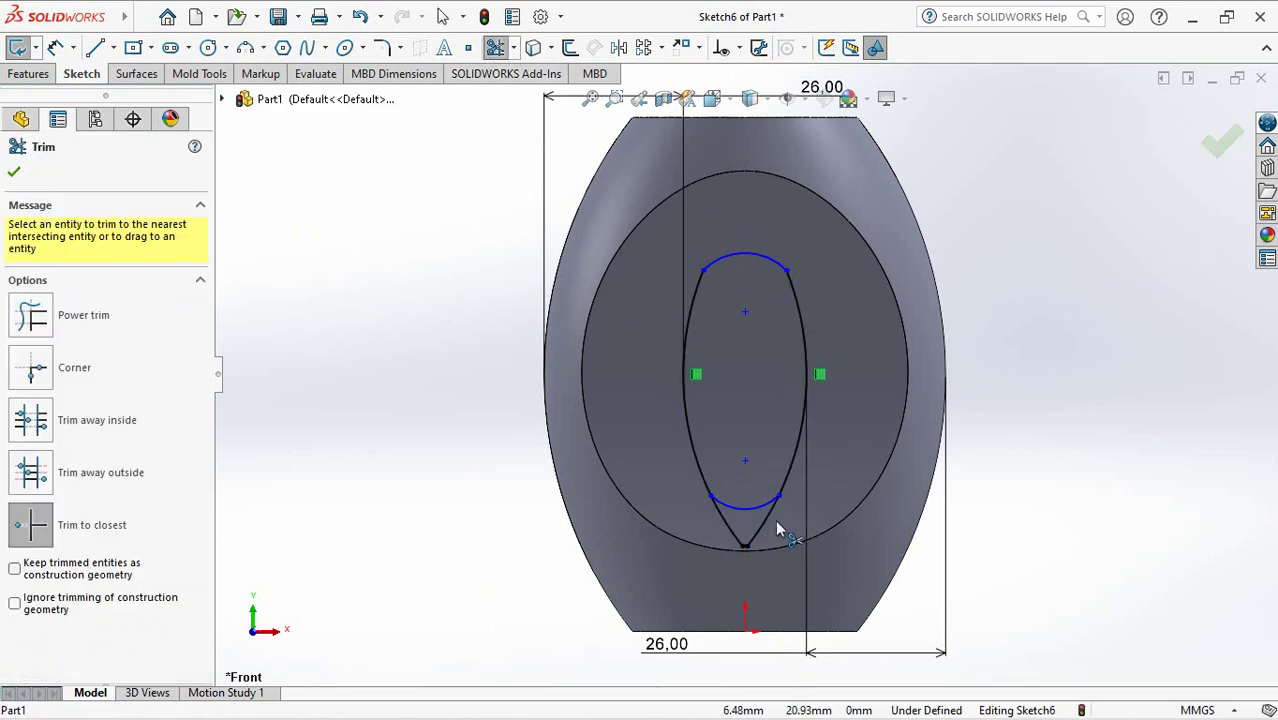
{"action": "left_click", "coordinate": [736, 536]}
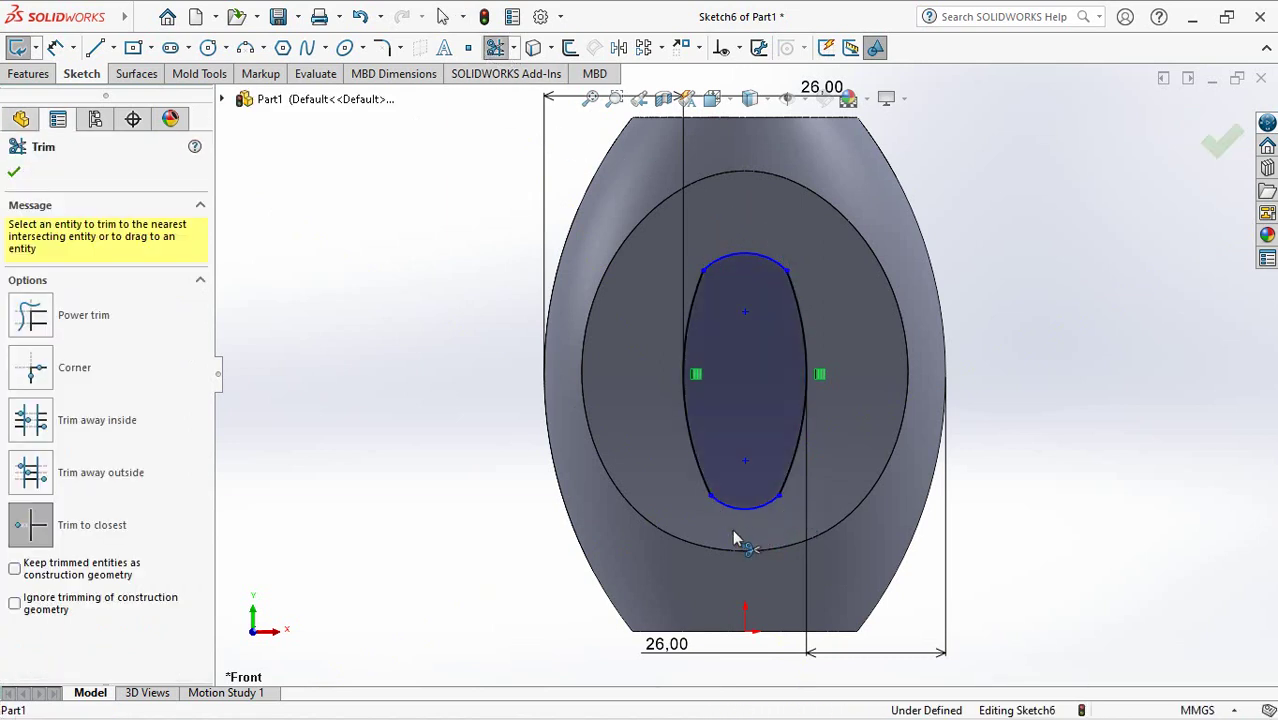
{"action": "left_click", "coordinate": [739, 48]}
Make the top and bottom arcs Tangent to both side curves
{"action": "left_click", "coordinate": [775, 95]}
{"action": "left_click", "coordinate": [725, 262]}
{"action": "left_click", "coordinate": [697, 300]}
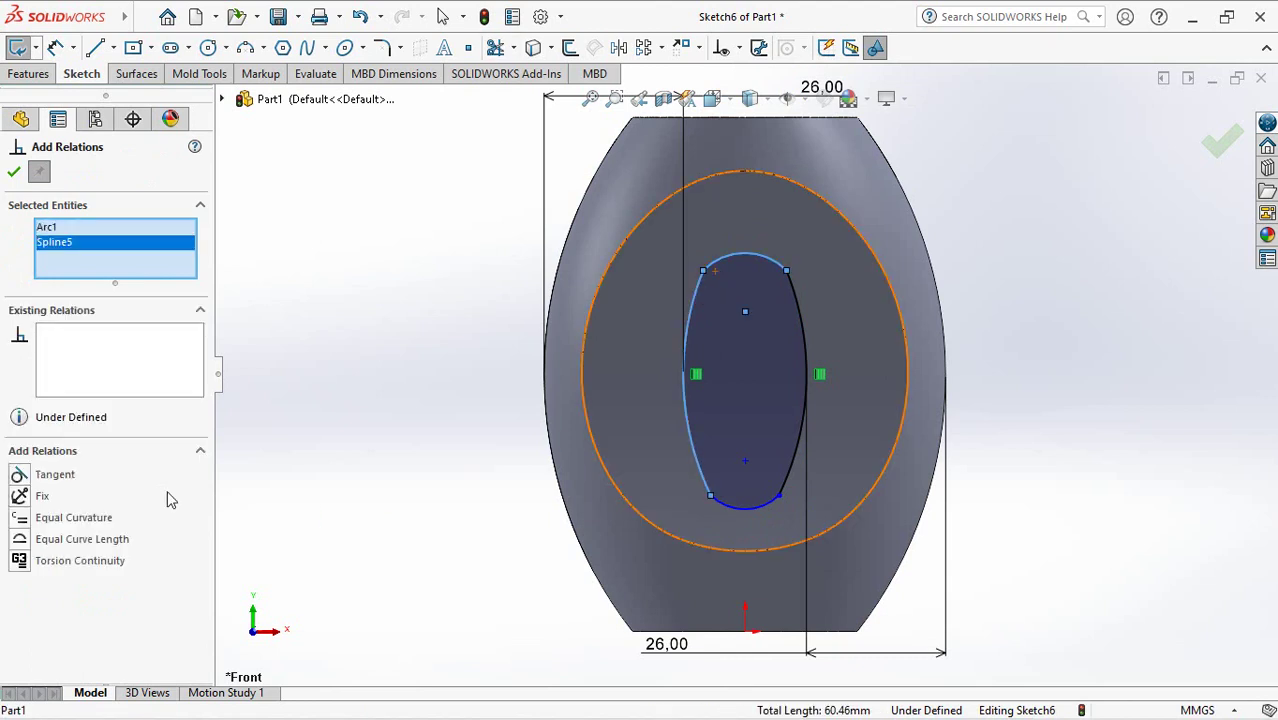
{"action": "left_click", "coordinate": [18, 474]}
{"action": "left_click", "coordinate": [803, 319]}
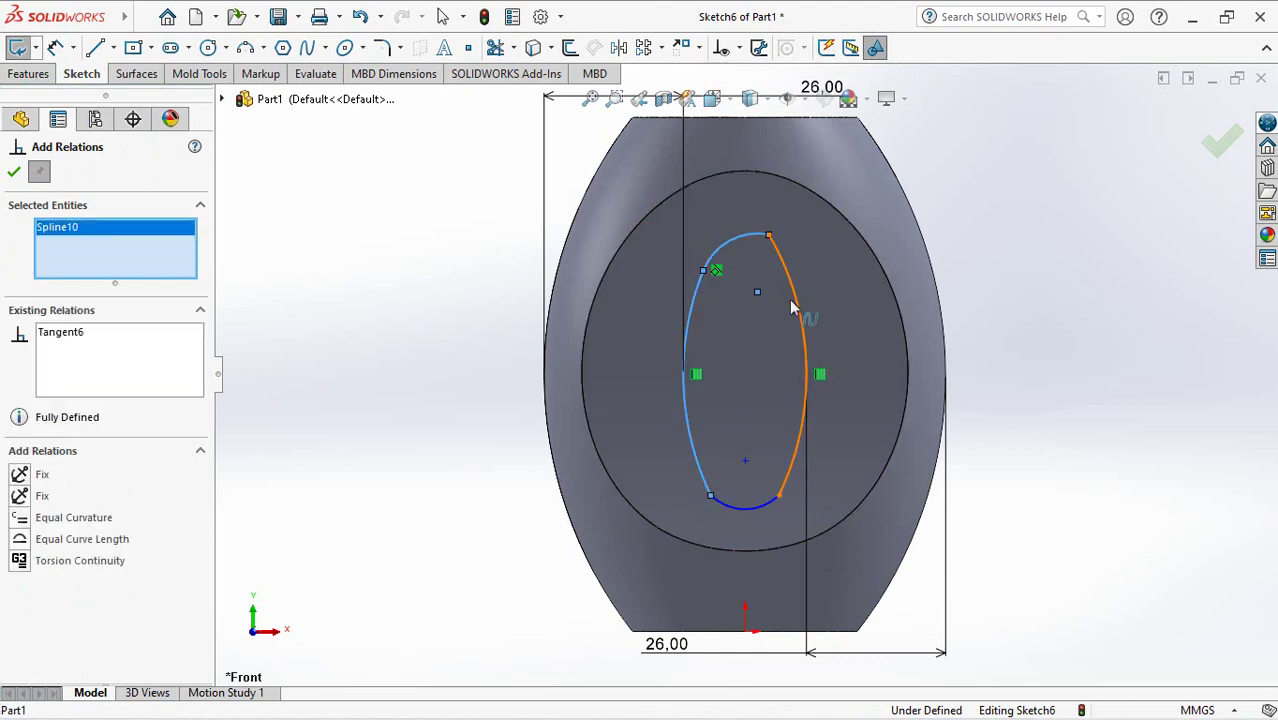
{"action": "left_click", "coordinate": [762, 243]}
{"action": "left_click", "coordinate": [744, 505]}
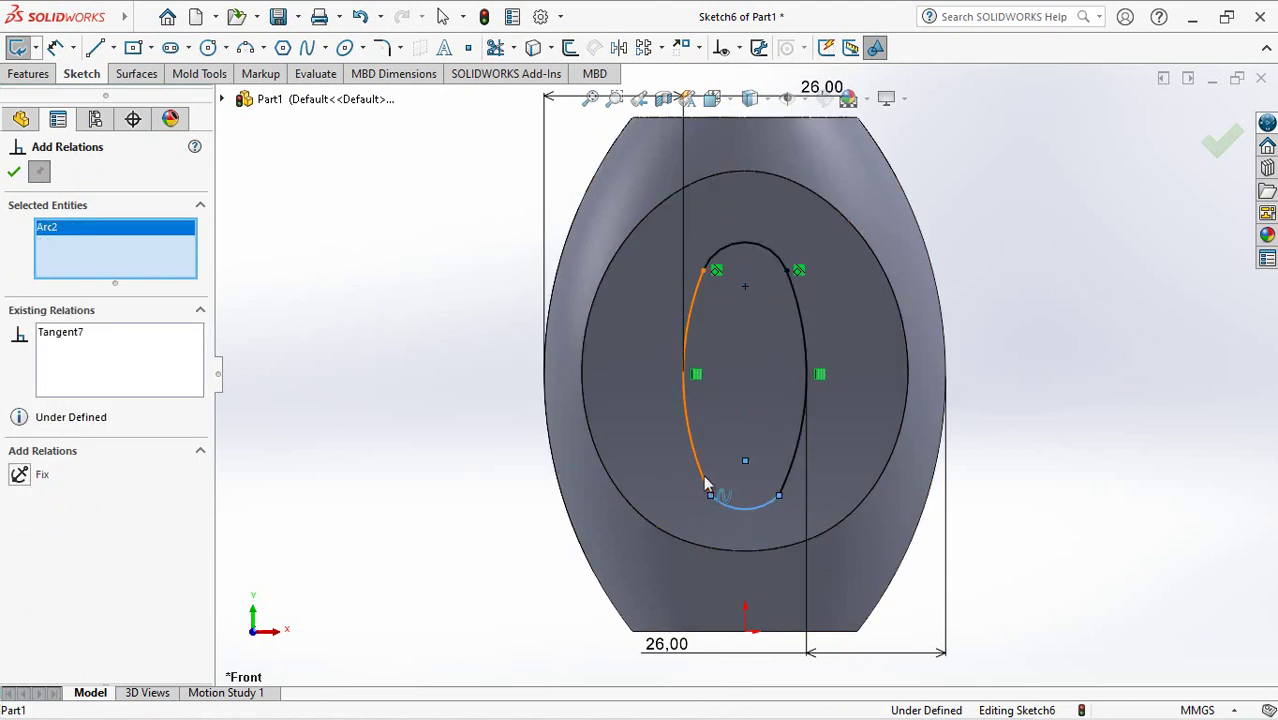
{"action": "left_click", "coordinate": [706, 480]}
{"action": "left_click", "coordinate": [18, 474]}
{"action": "left_click", "coordinate": [750, 522]}
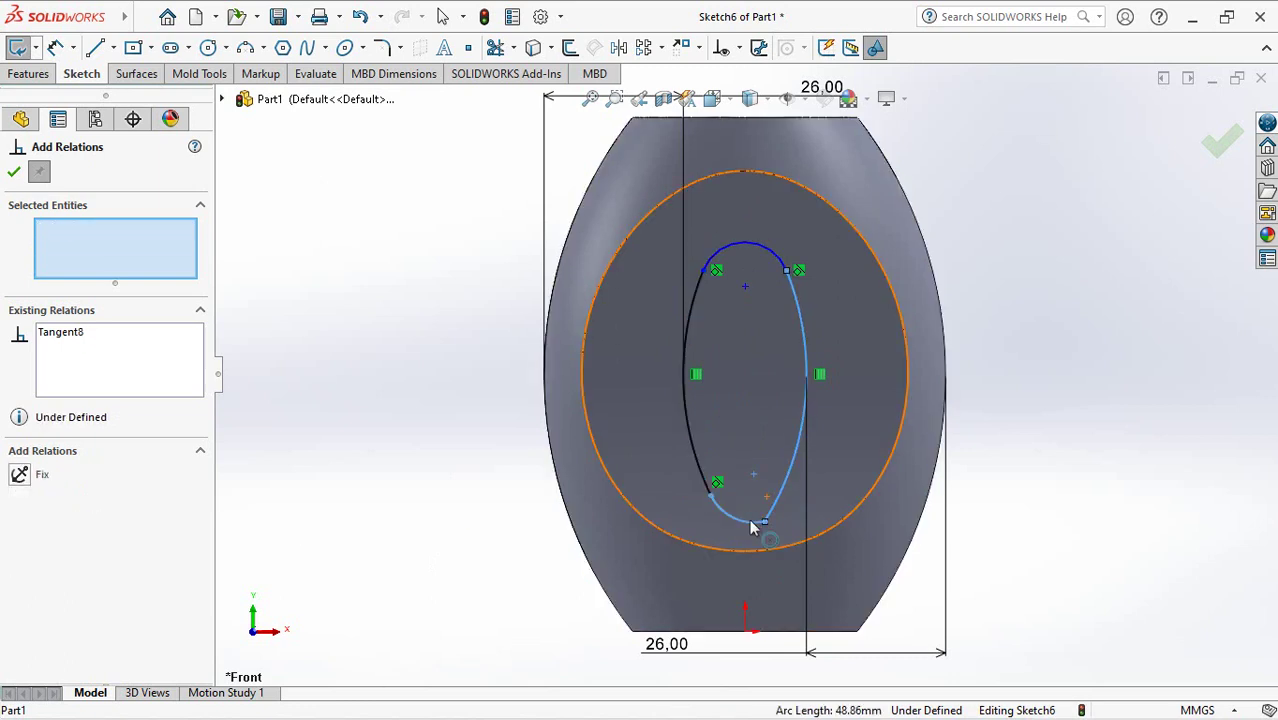
{"action": "left_click", "coordinate": [744, 243]}
{"action": "left_click", "coordinate": [18, 474]}
{"action": "left_click", "coordinate": [13, 175]}
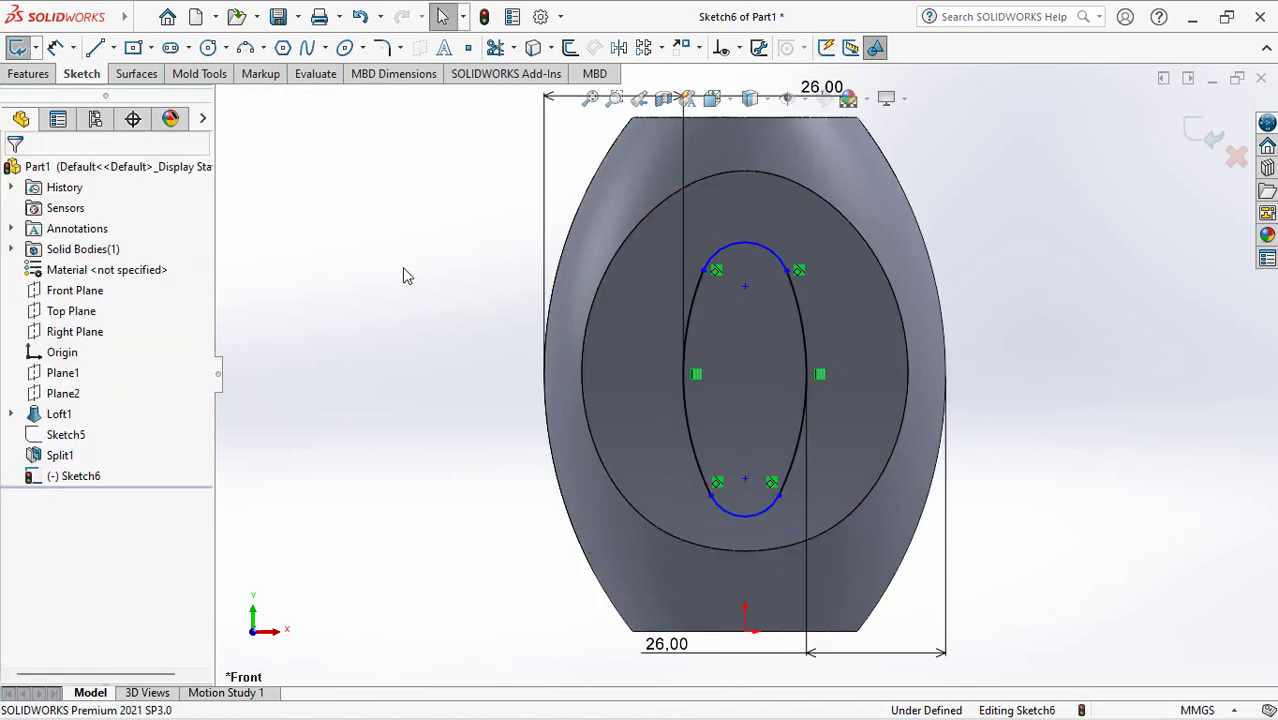
Add an Equal relation between the top and bottom arcs
{"action": "left_click", "coordinate": [737, 48]}
{"action": "left_click", "coordinate": [770, 94]}
{"action": "left_click", "coordinate": [716, 250]}
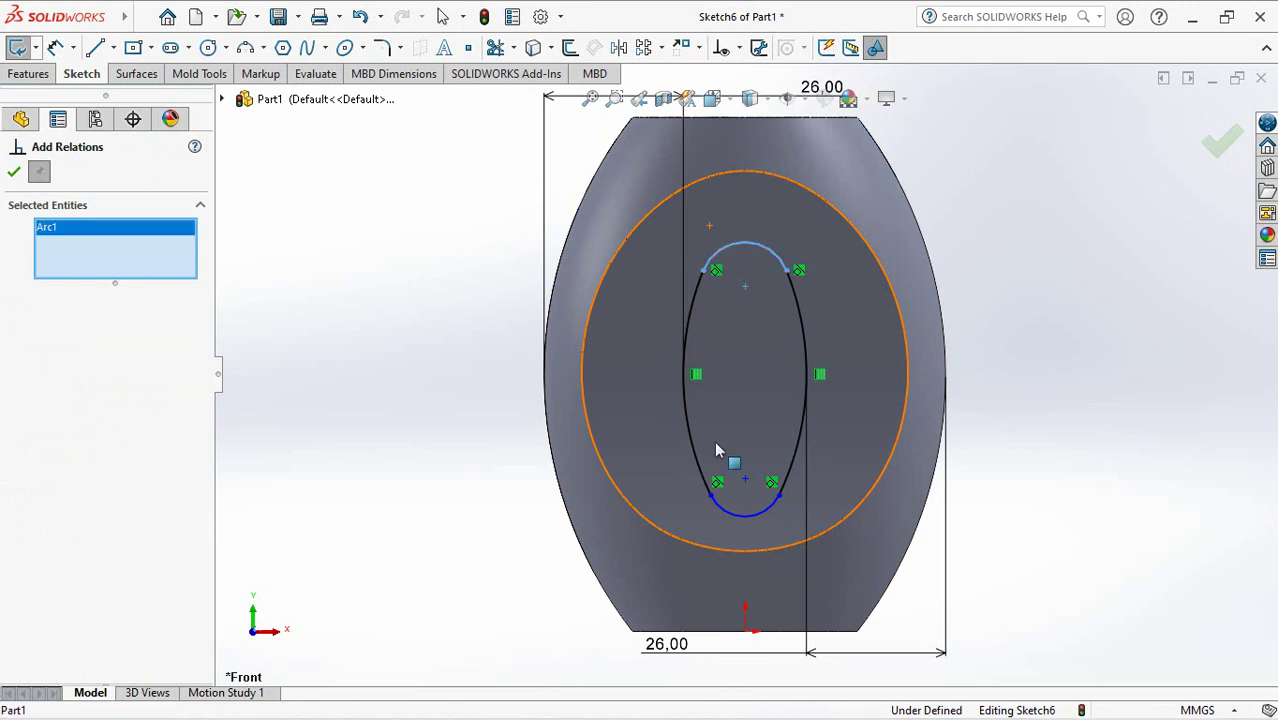
{"action": "left_click", "coordinate": [728, 513]}
{"action": "left_click", "coordinate": [19, 541]}
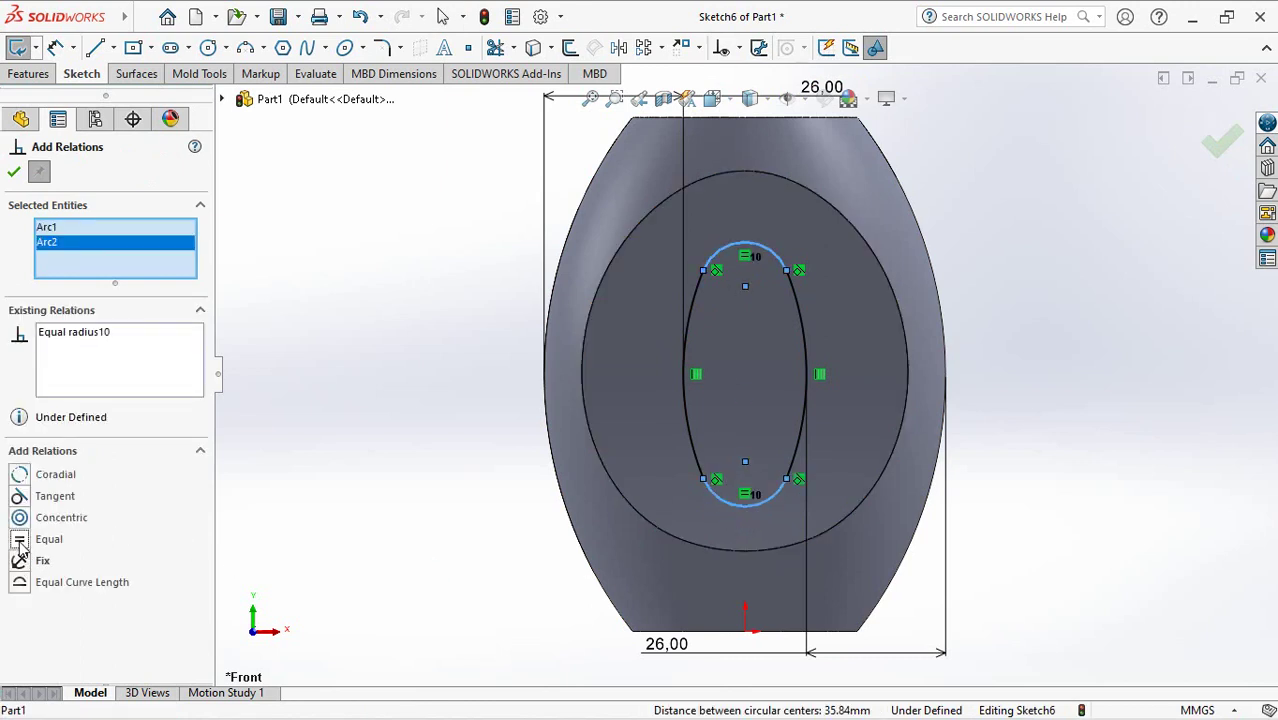
{"action": "left_click", "coordinate": [14, 173]}
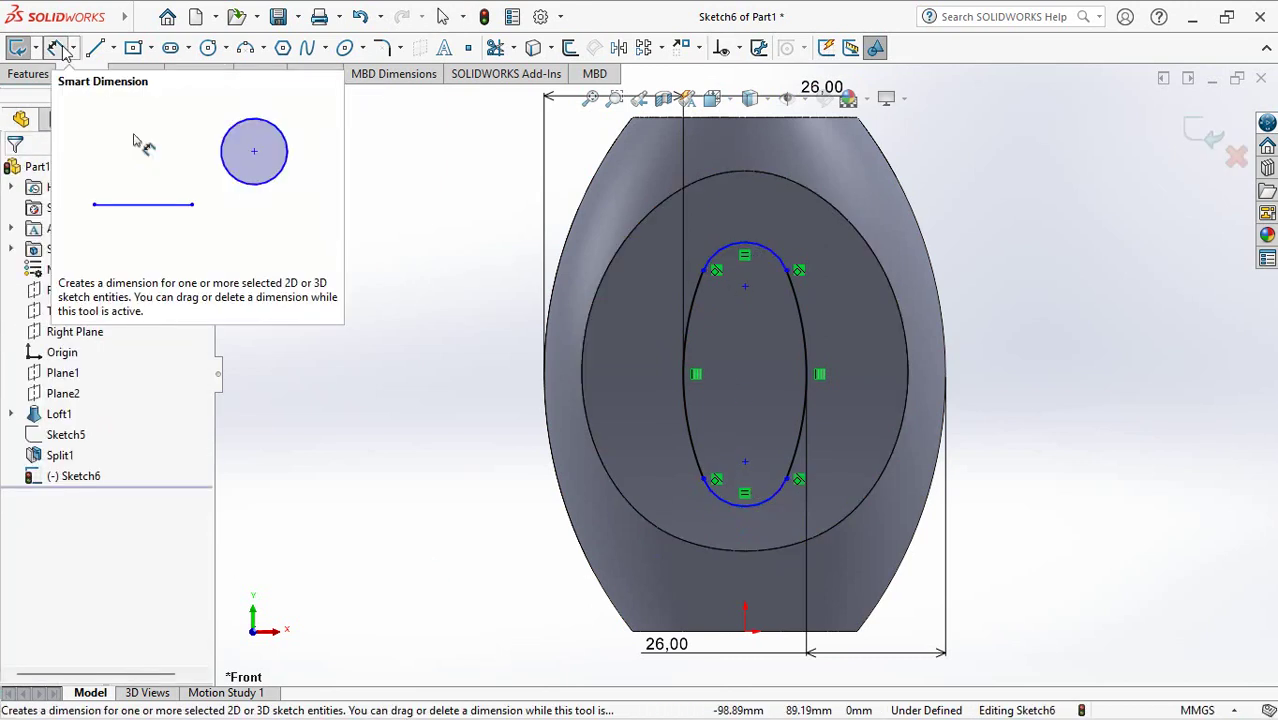
Dimension the oval's height between the top and bottom arcs as 45 mm
{"action": "left_click", "coordinate": [62, 48]}
{"action": "left_click", "coordinate": [745, 248]}
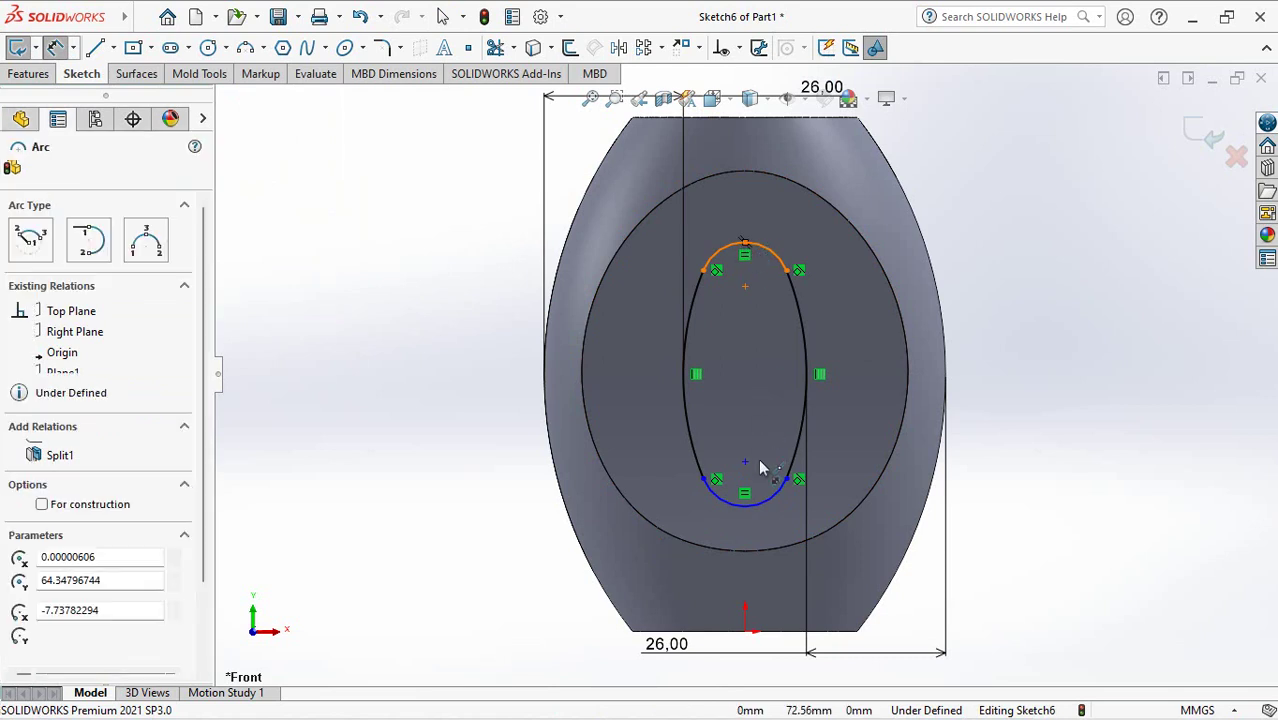
{"action": "left_click", "coordinate": [745, 507]}
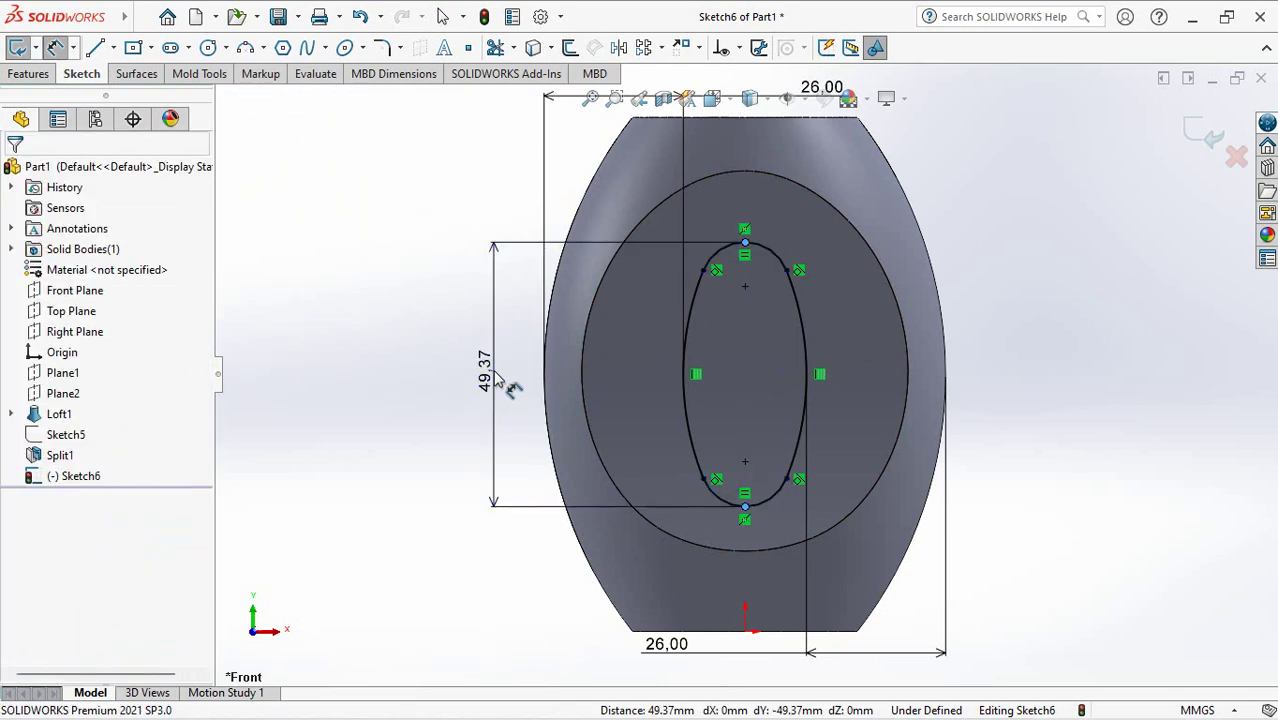
{"action": "left_click", "coordinate": [500, 380]}
{"action": "type", "text": "45"}
{"action": "left_click", "coordinate": [414, 345]}
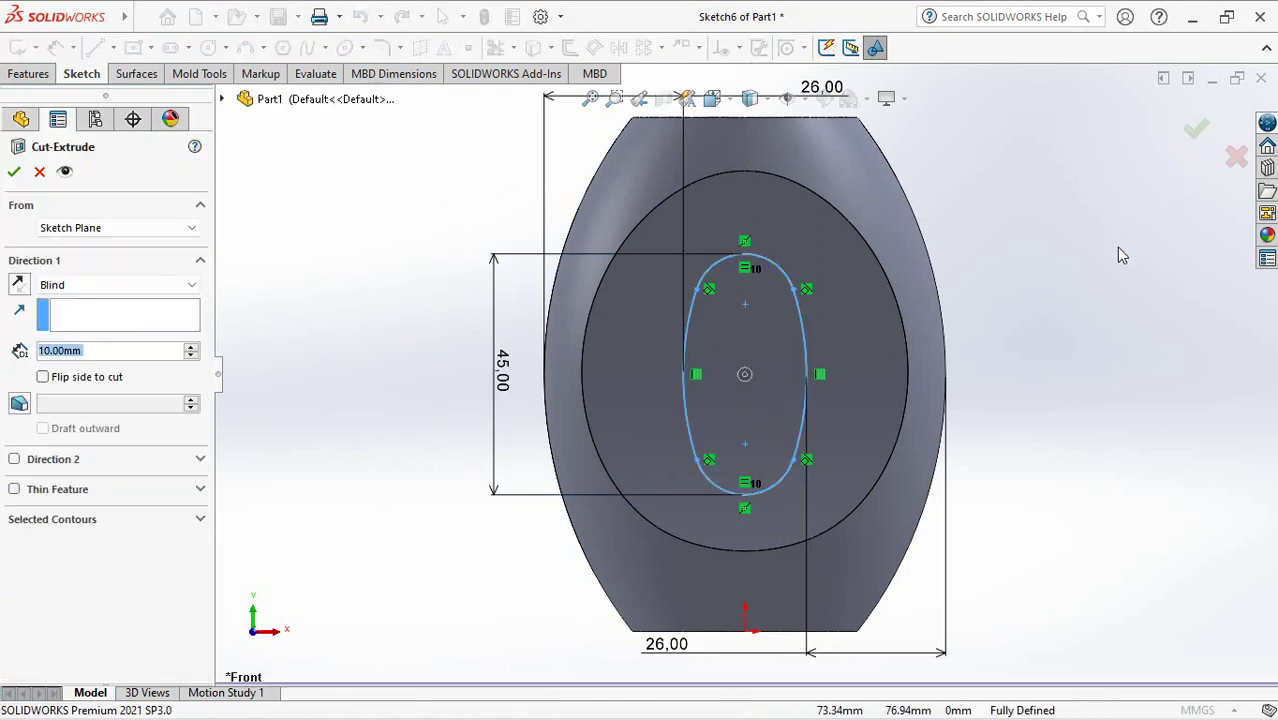
Cut the oval hole Through All in both directions with a 10° outward draft on each side
{"action": "left_click", "coordinate": [193, 286]}
{"action": "left_click", "coordinate": [170, 326]}
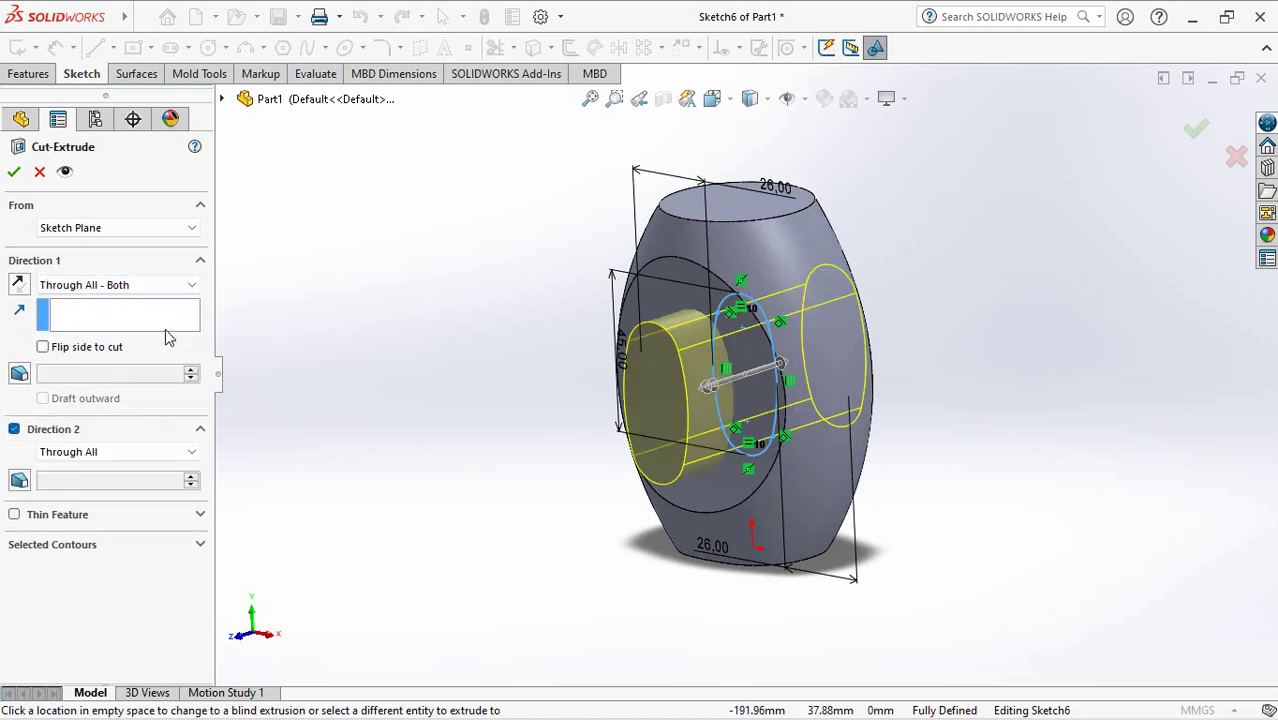
{"action": "left_click", "coordinate": [19, 374]}
{"action": "type", "text": "10"}
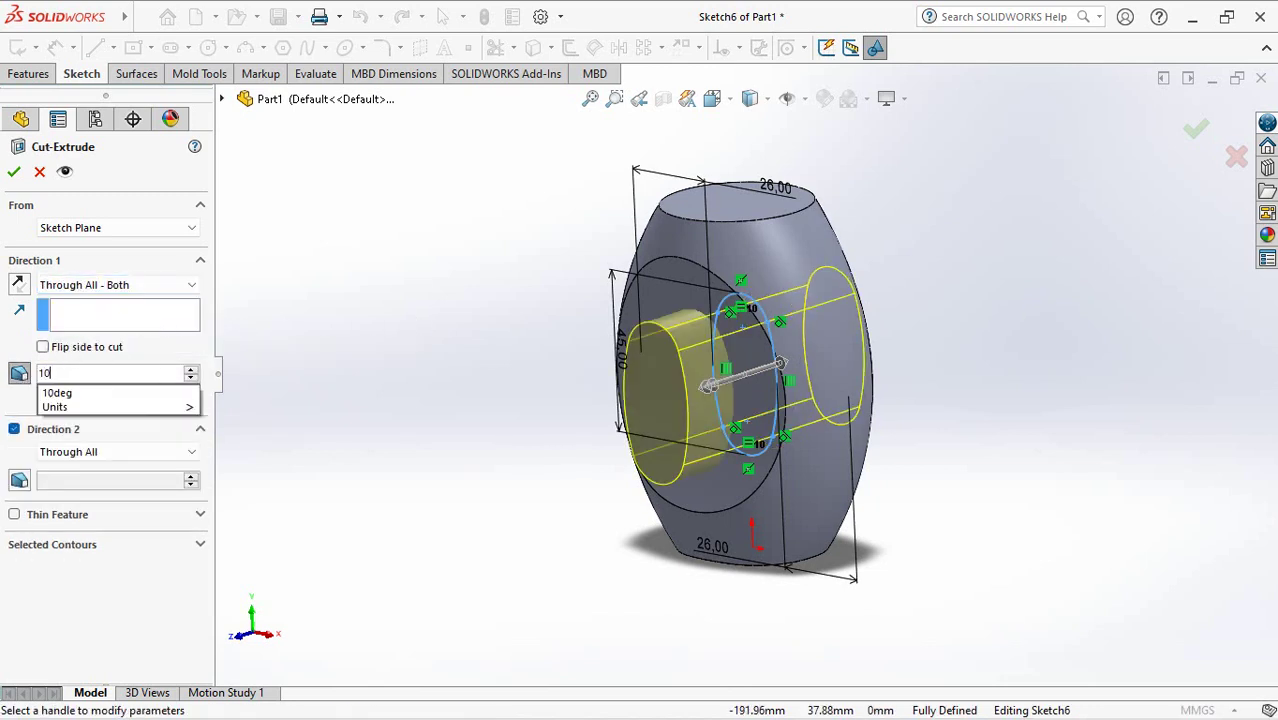
{"action": "key", "text": "Return"}
{"action": "left_click", "coordinate": [43, 399]}
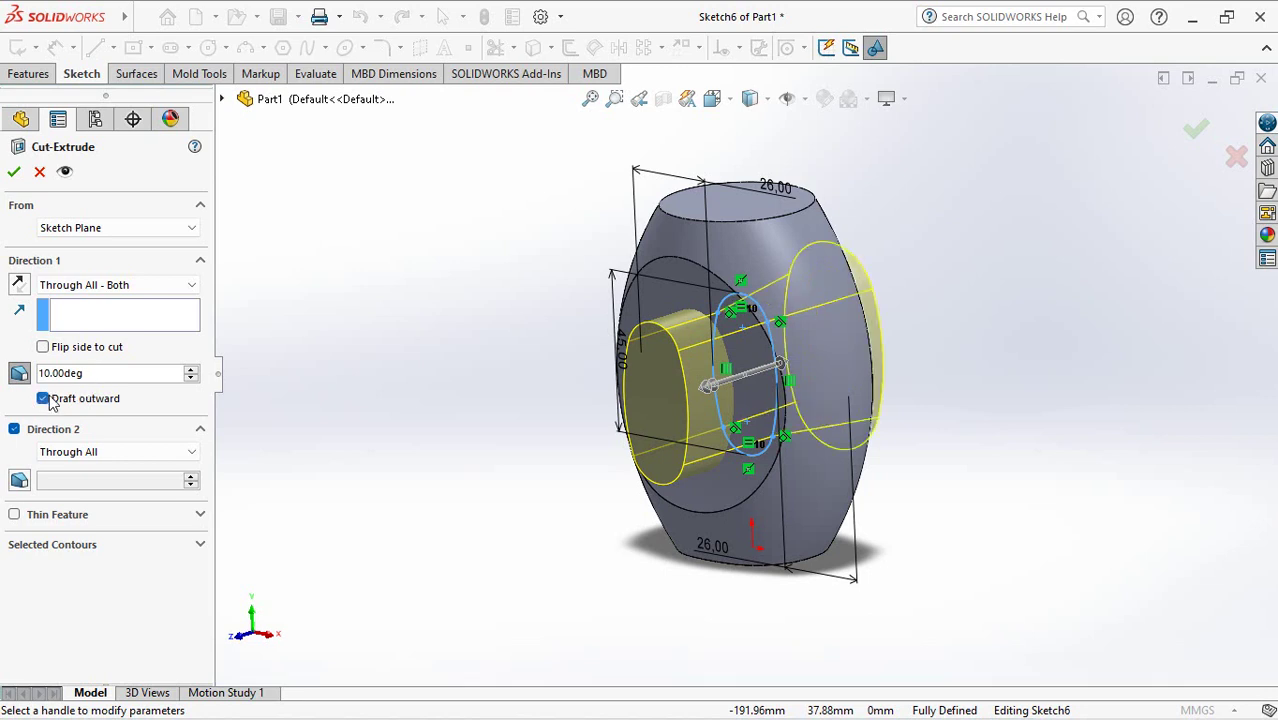
{"action": "left_click", "coordinate": [19, 481]}
{"action": "type", "text": "10"}
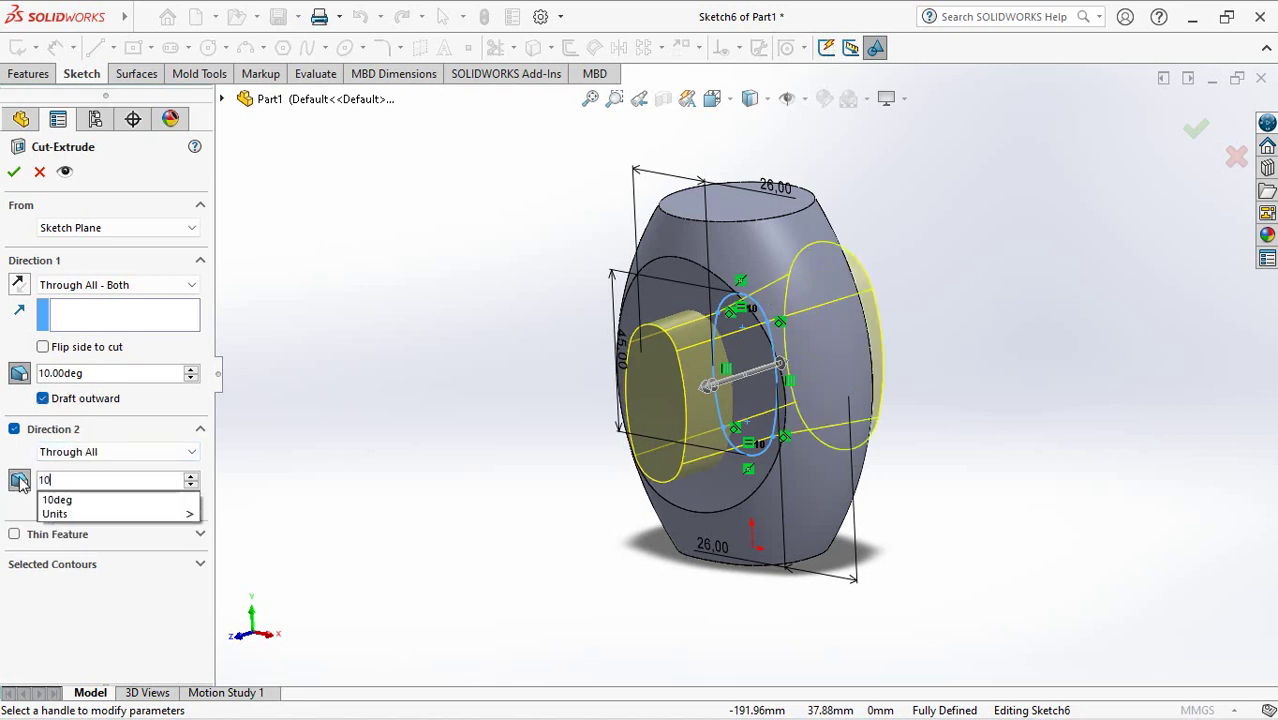
{"action": "key", "text": "Return"}
{"action": "left_click", "coordinate": [42, 503]}
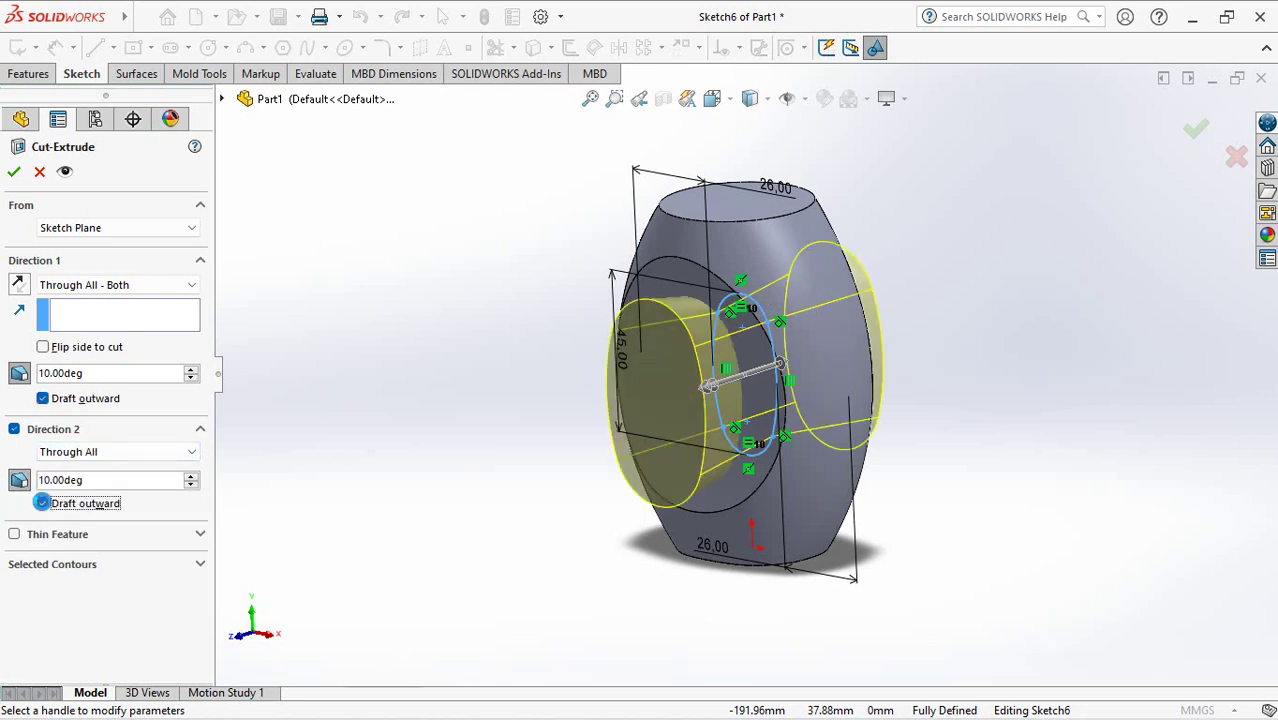
{"action": "left_click", "coordinate": [14, 172]}
{"action": "mouse_move", "coordinate": [428, 371]}
{"action": "middle_mouse_down"}
{"action": "mouse_move", "coordinate": [532, 365]}
{"action": "mouse_move", "coordinate": [402, 354]}
{"action": "mouse_move", "coordinate": [463, 379]}
{"action": "mouse_move", "coordinate": [471, 351]}
{"action": "mouse_move", "coordinate": [445, 326]}
{"action": "middle_mouse_up"}
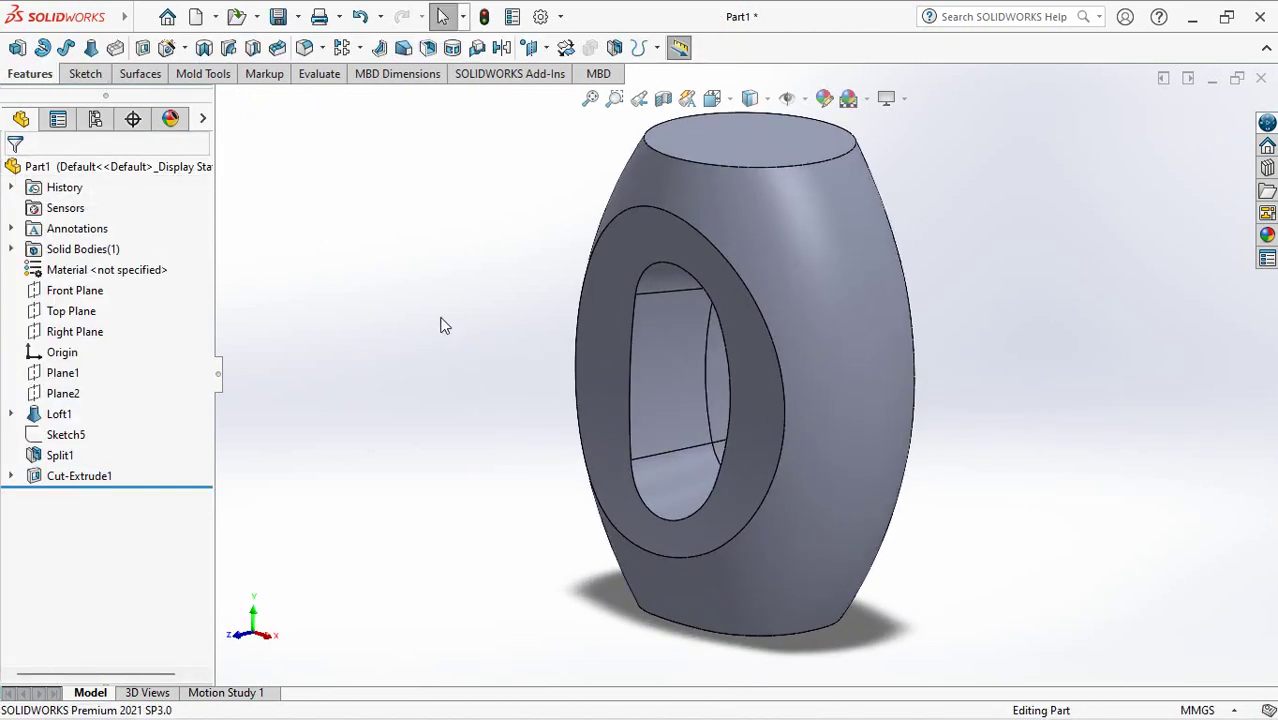
Add a full round face fillet on the front rim: outer face, front ring face, hole wall
{"action": "left_click", "coordinate": [306, 49]}
{"action": "left_click", "coordinate": [826, 392]}
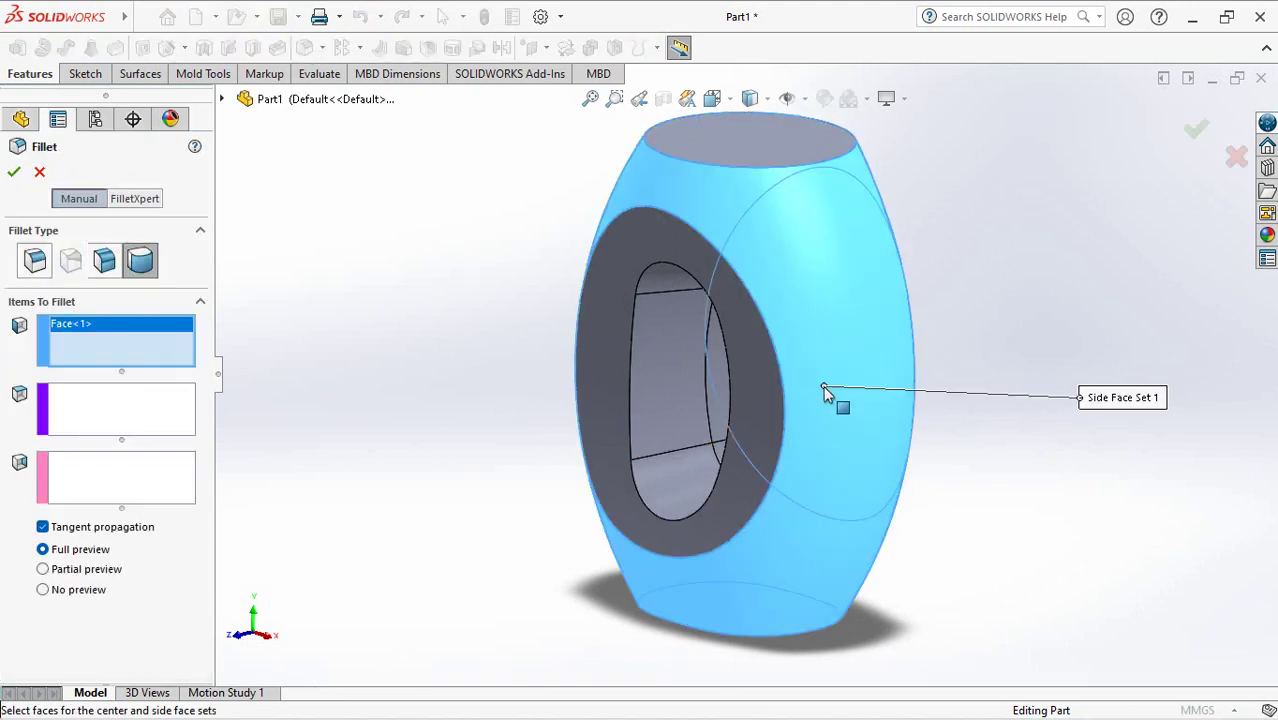
{"action": "left_click", "coordinate": [166, 428]}
{"action": "left_click", "coordinate": [751, 412]}
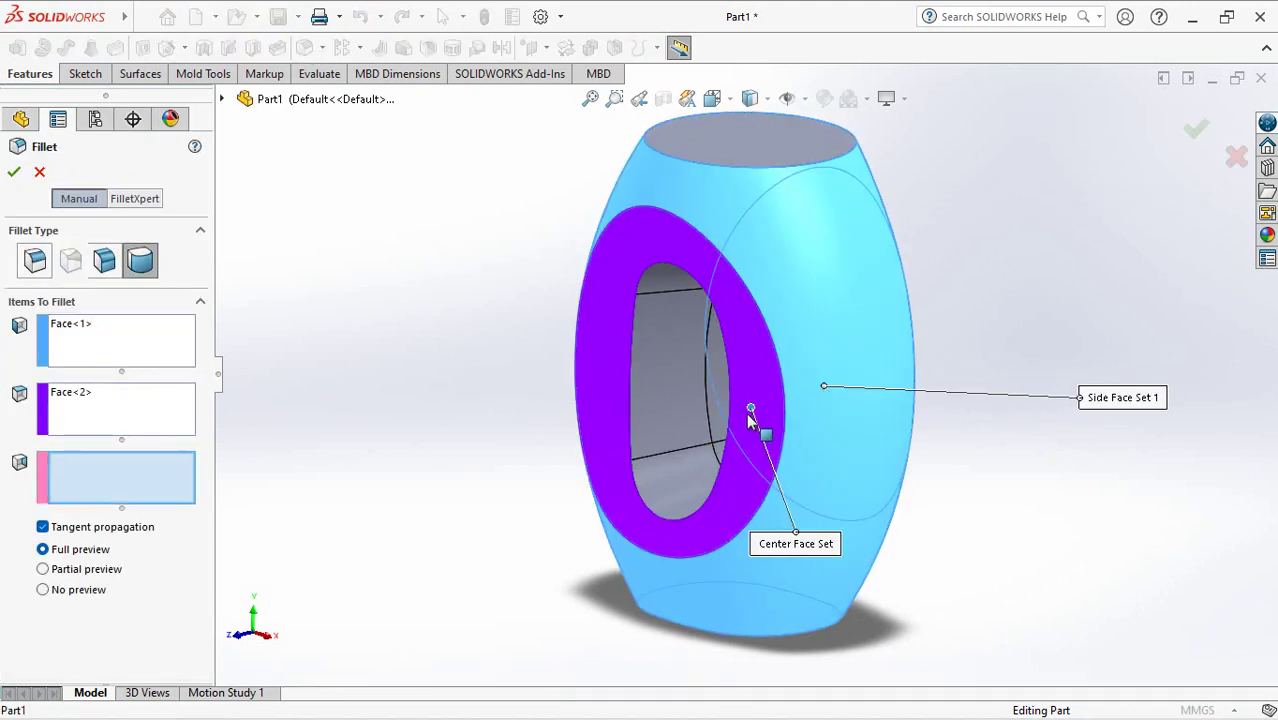
{"action": "left_click", "coordinate": [647, 400]}
{"action": "key", "text": "Return"}
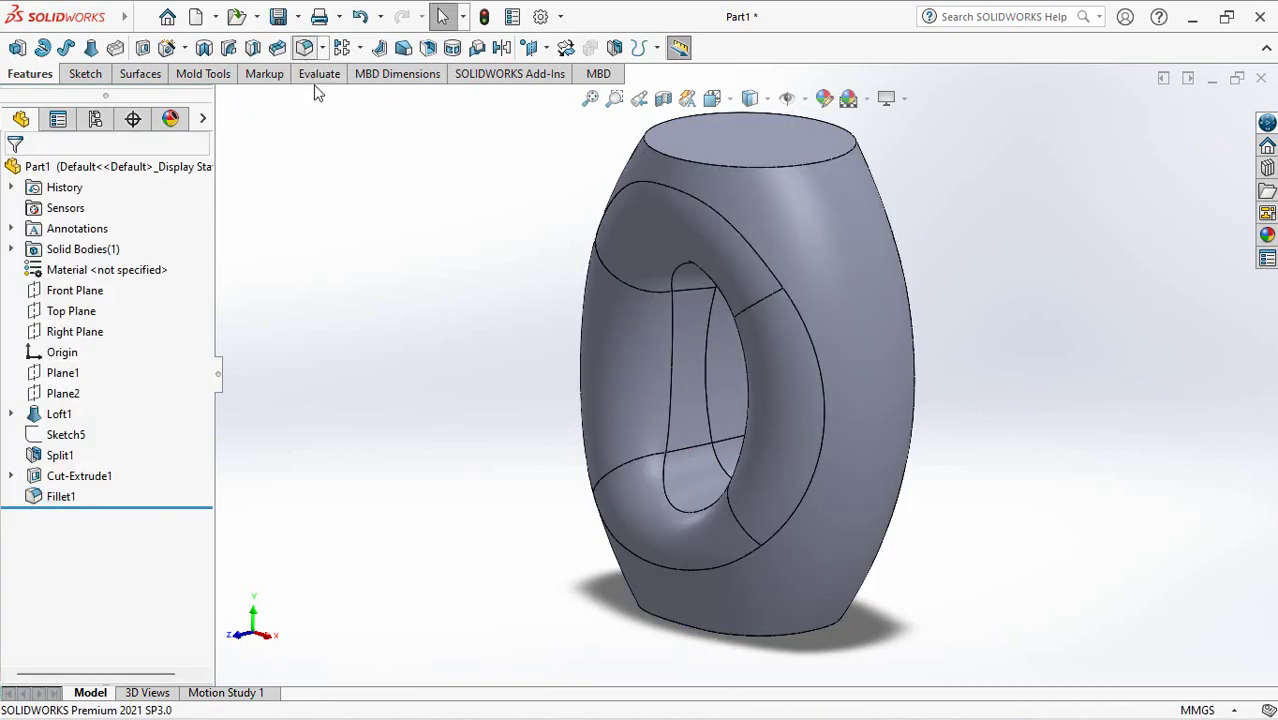
Add a matching full round fillet on the back rim using the back ring face as center
{"action": "key", "text": "Return"}
{"action": "mouse_move", "coordinate": [456, 292]}
{"action": "middle_mouse_down"}
{"action": "mouse_move", "coordinate": [402, 323]}
{"action": "mouse_move", "coordinate": [545, 403]}
{"action": "middle_mouse_up"}
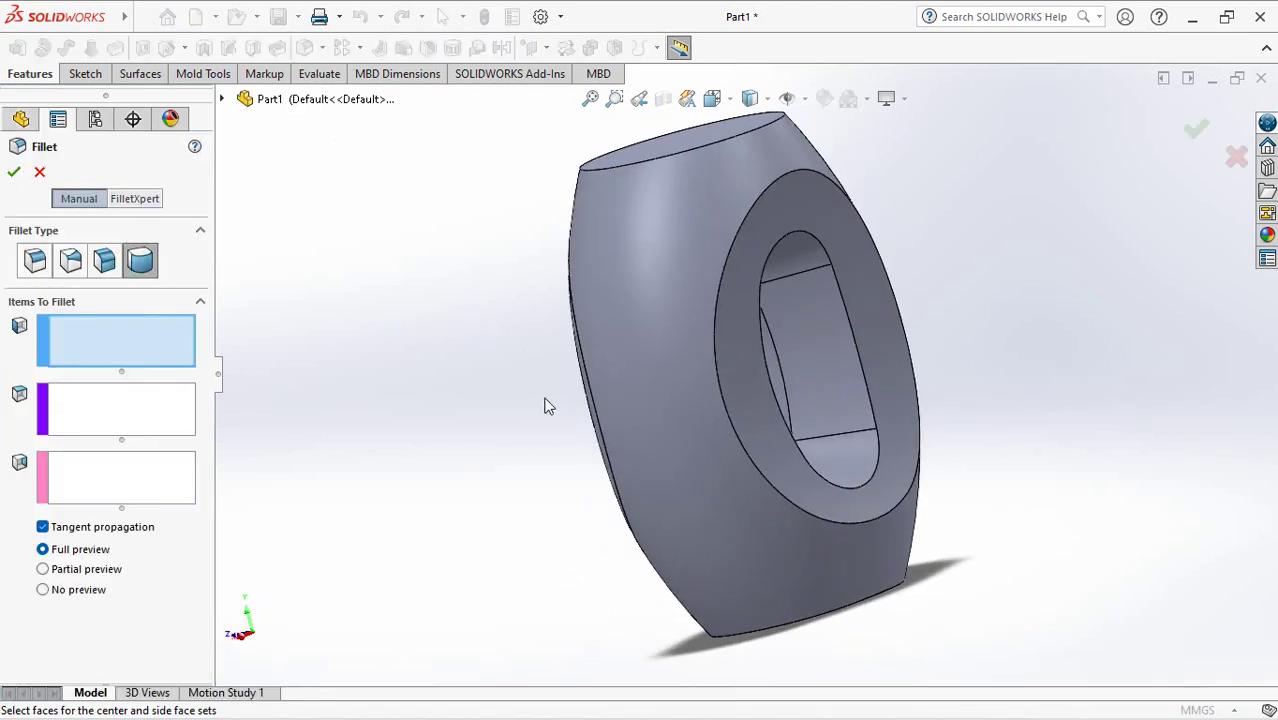
{"action": "left_click", "coordinate": [697, 458]}
{"action": "left_click", "coordinate": [757, 430]}
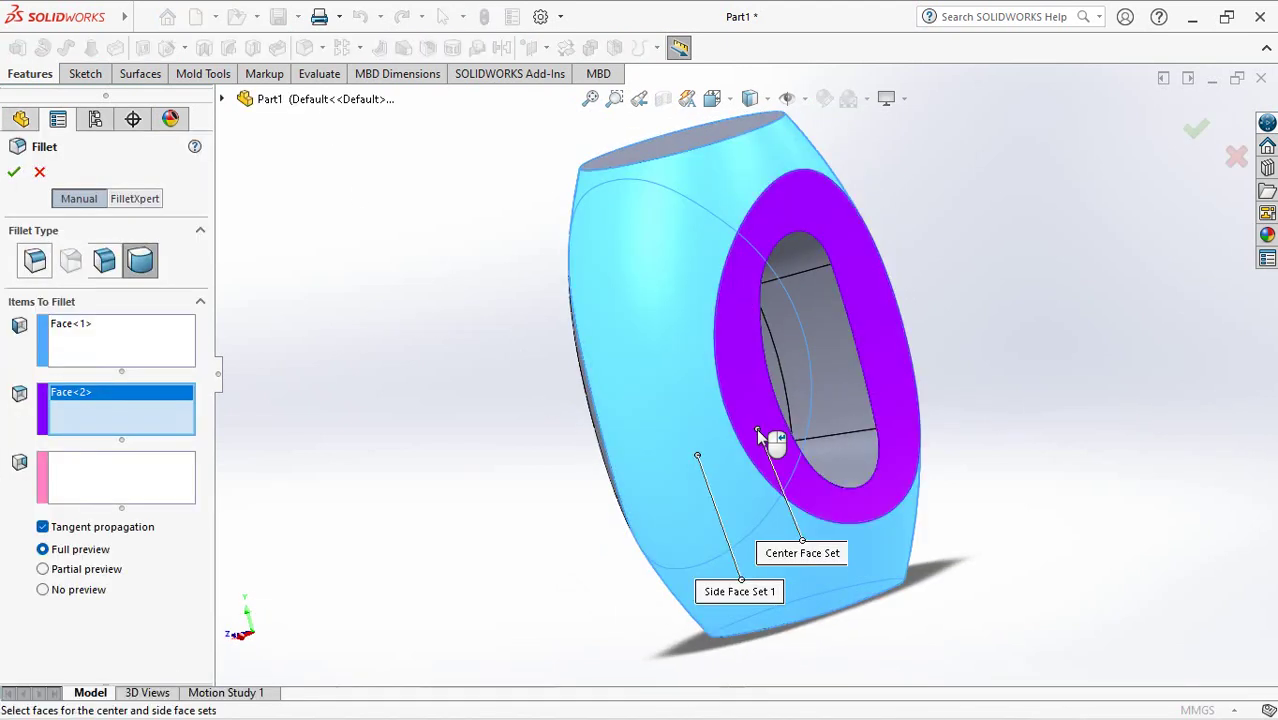
{"action": "left_click", "coordinate": [846, 402]}
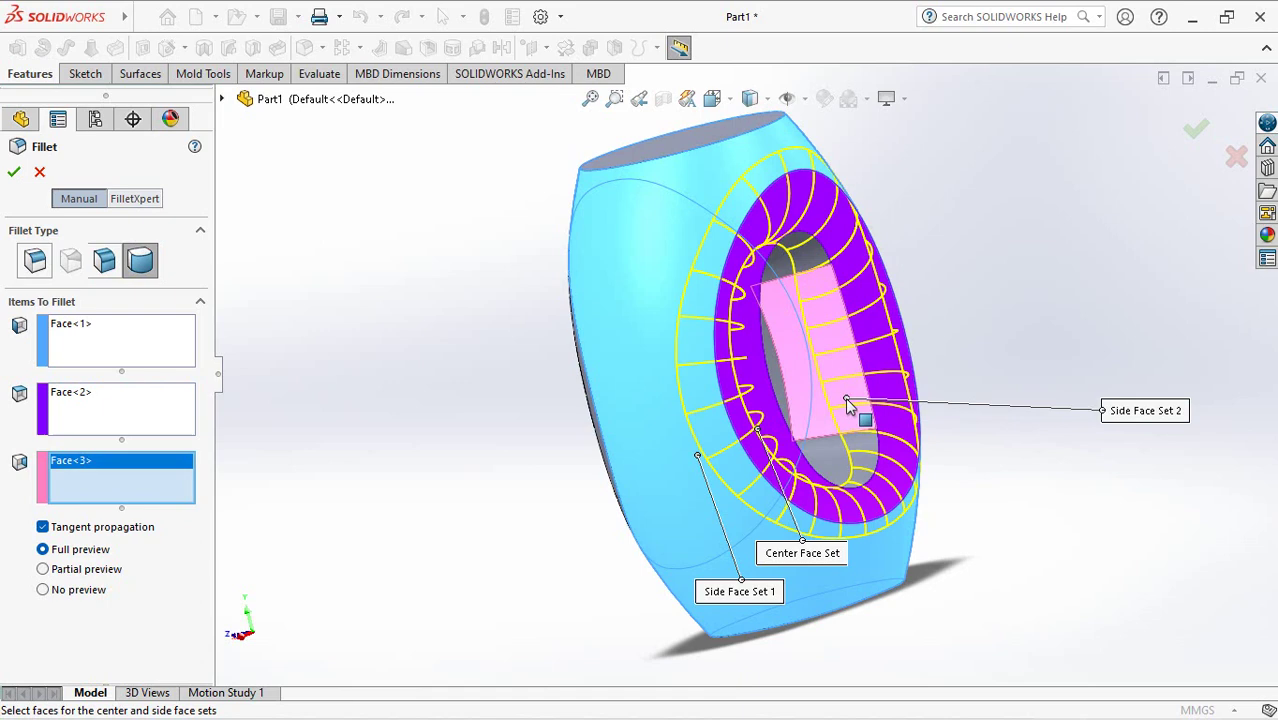
{"action": "left_click", "coordinate": [1195, 132]}
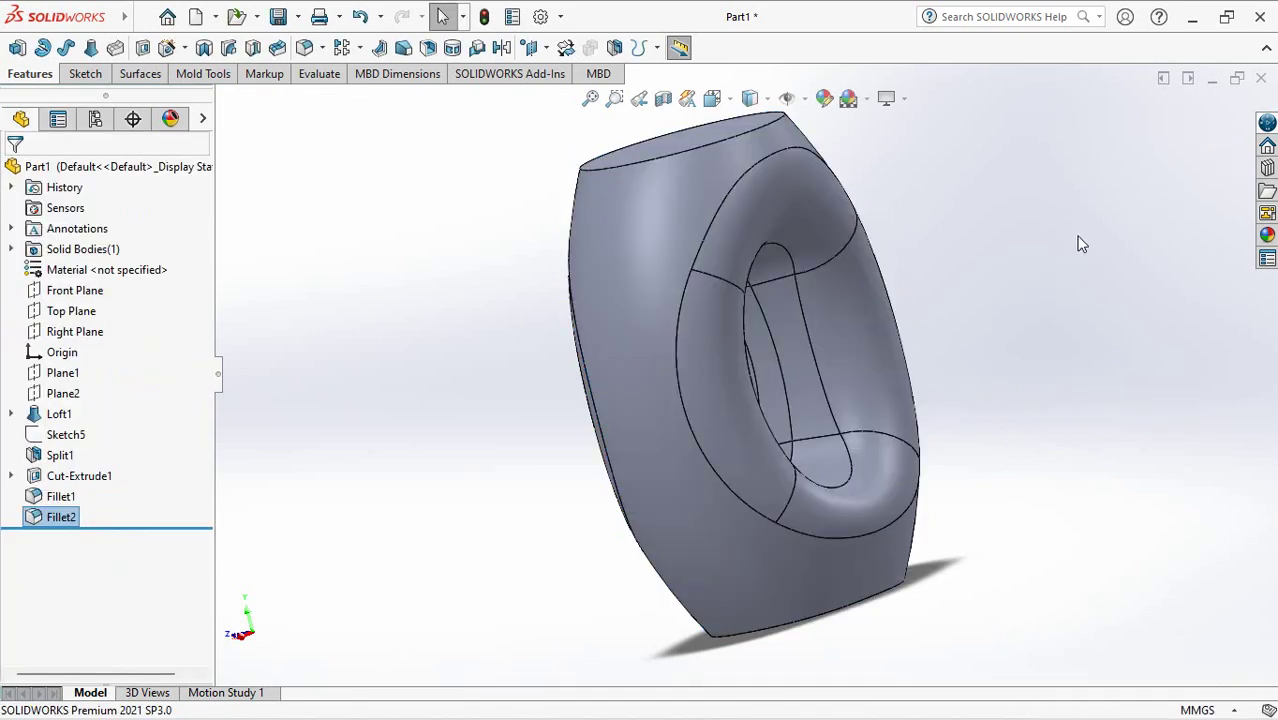
{"action": "mouse_move", "coordinate": [1078, 242]}
{"action": "middle_mouse_down"}
{"action": "mouse_move", "coordinate": [964, 242]}
{"action": "mouse_move", "coordinate": [1124, 263]}
{"action": "middle_mouse_up"}
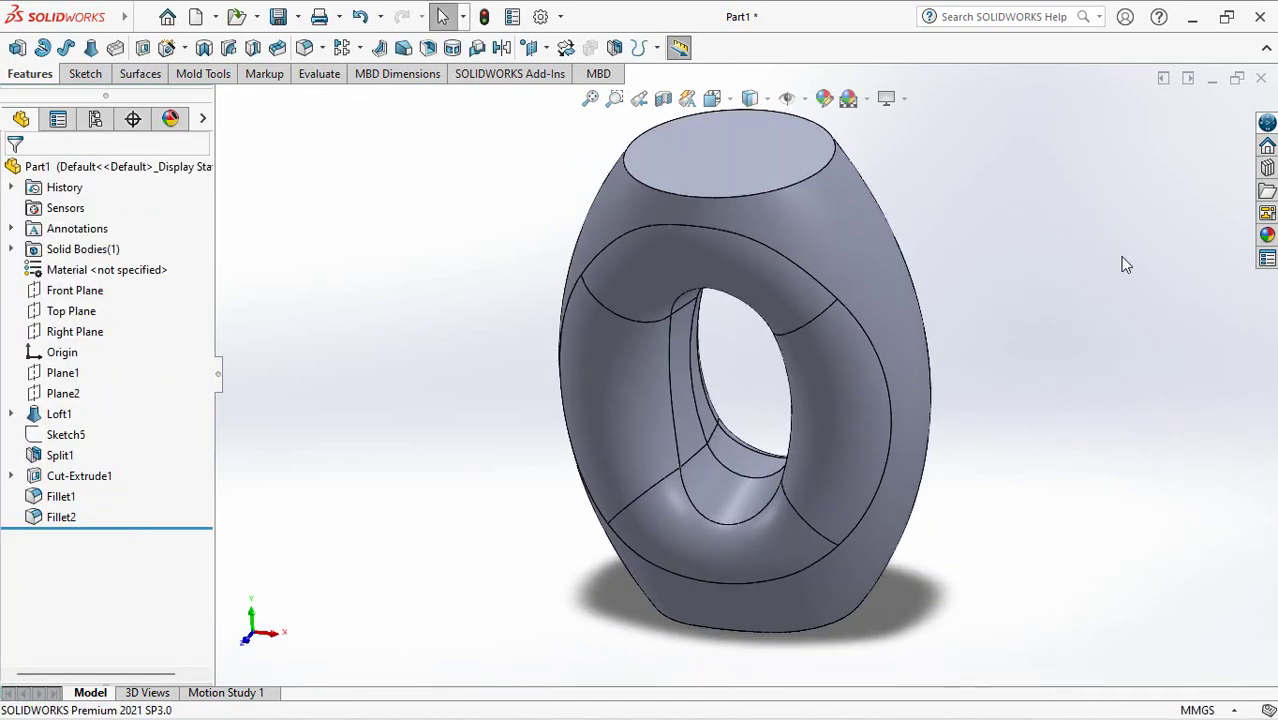
Sketch a 36 mm diameter circle at the origin on the body's top face
{"action": "left_click", "coordinate": [15, 52]}
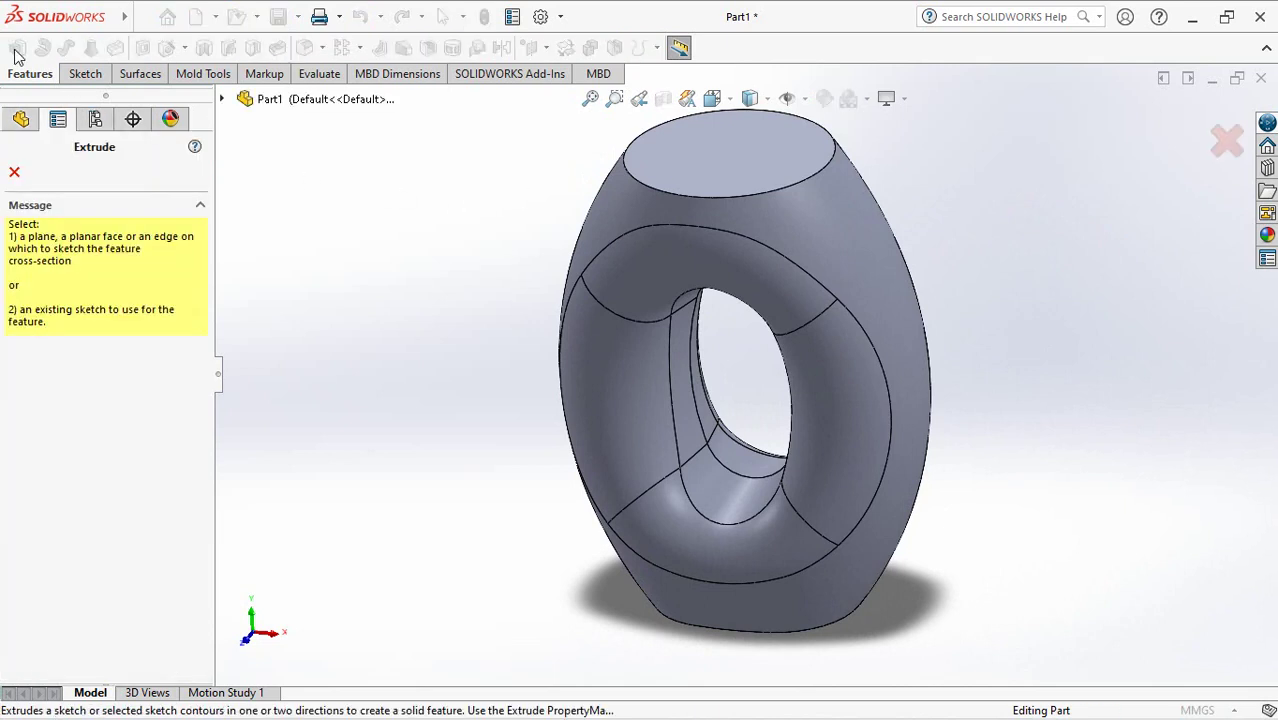
{"action": "left_click", "coordinate": [685, 171]}
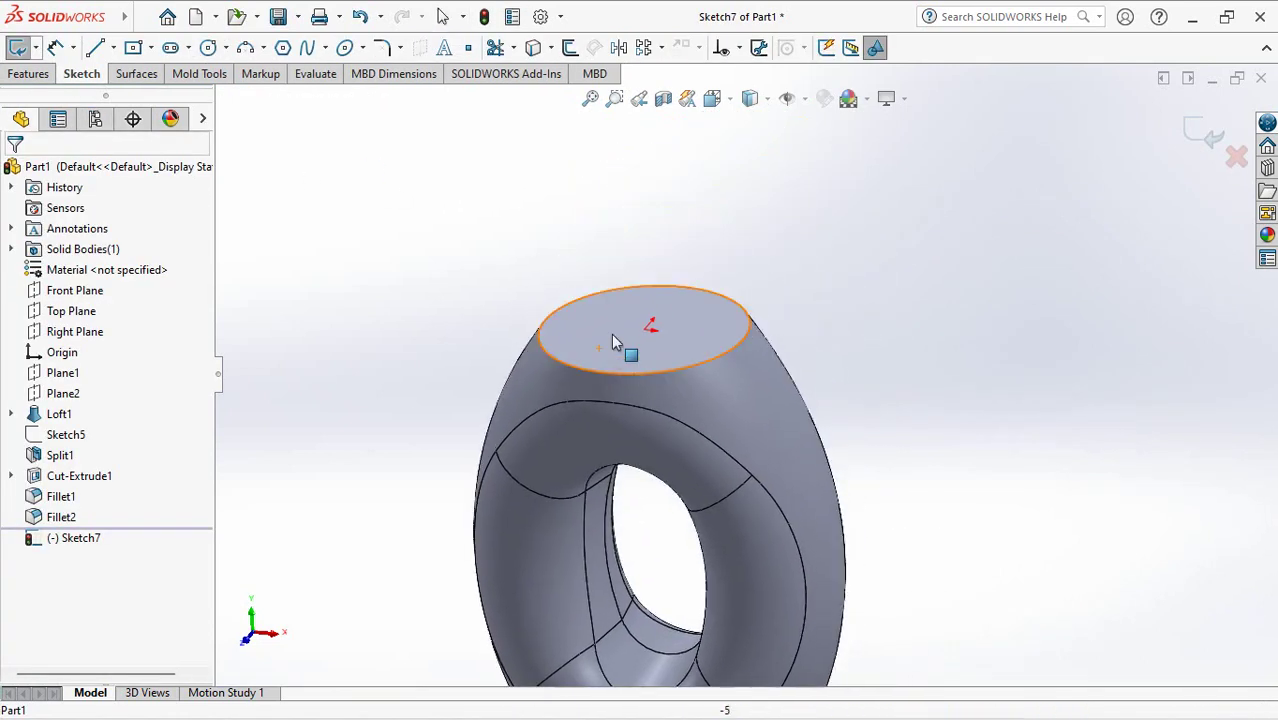
{"action": "left_click", "coordinate": [208, 47]}
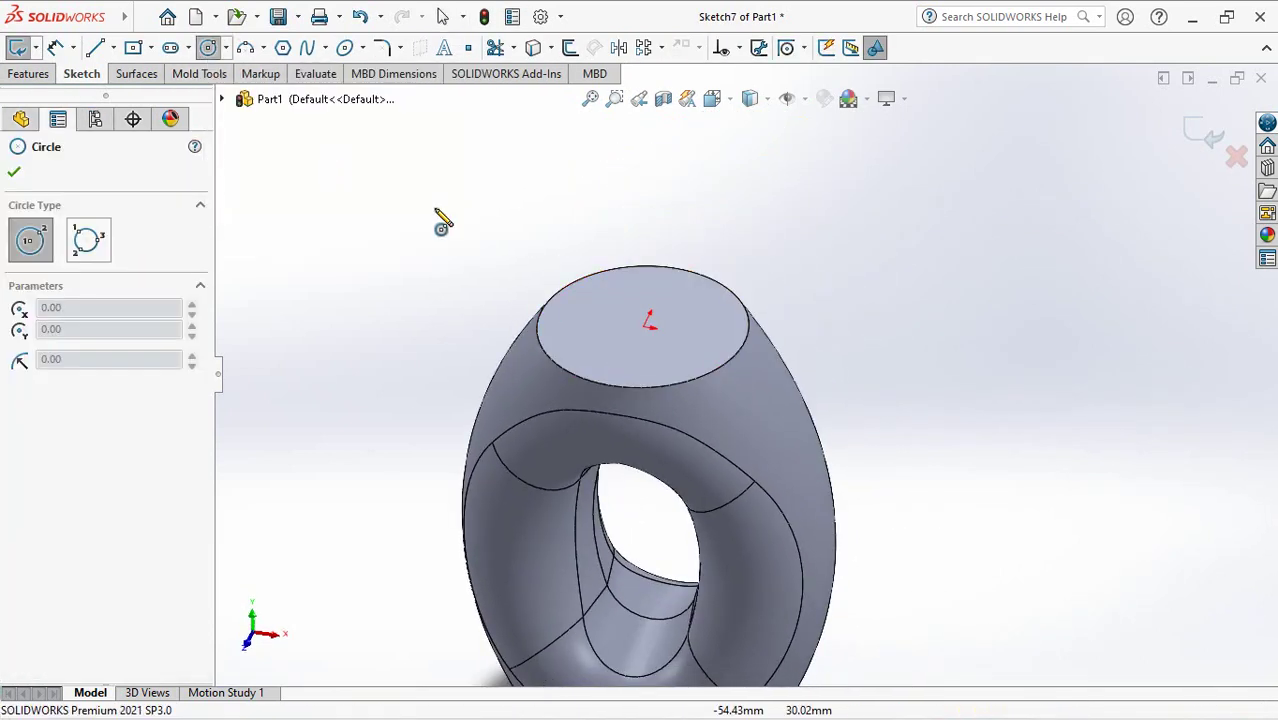
{"action": "left_click", "coordinate": [649, 321]}
{"action": "left_click", "coordinate": [697, 297]}
{"action": "key", "text": "d"}
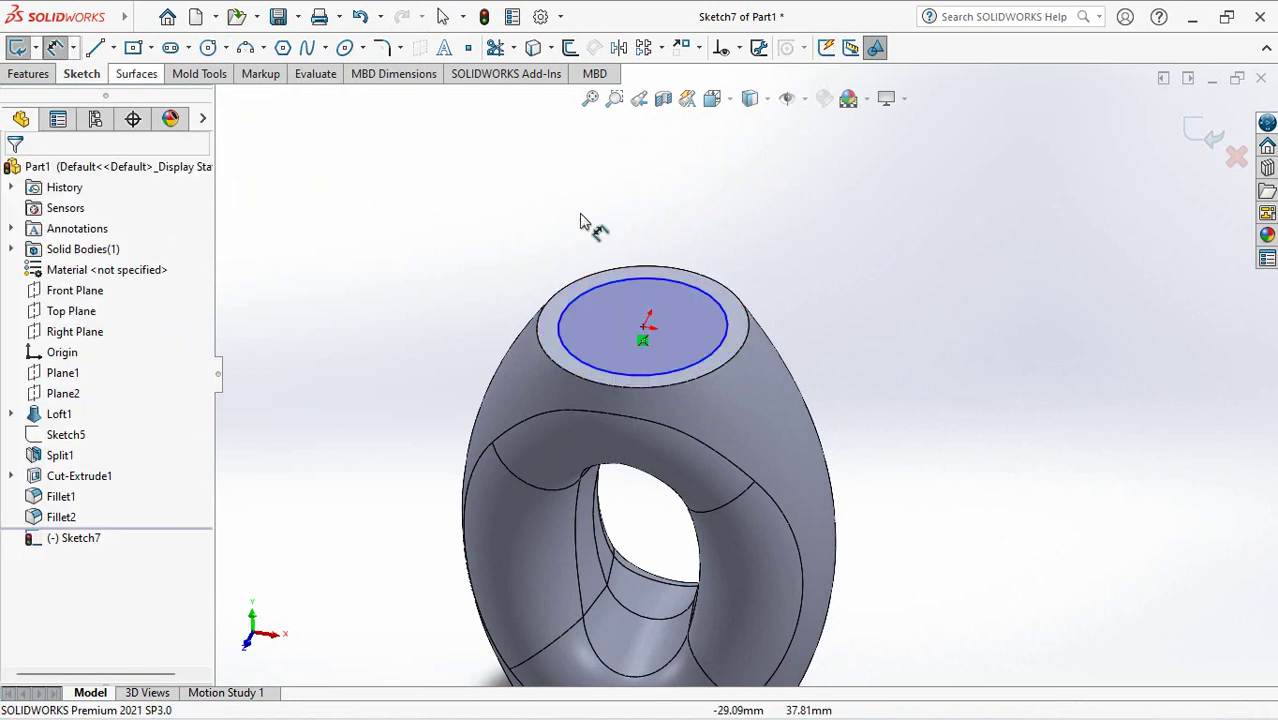
{"action": "left_click", "coordinate": [644, 278]}
{"action": "left_click", "coordinate": [705, 250]}
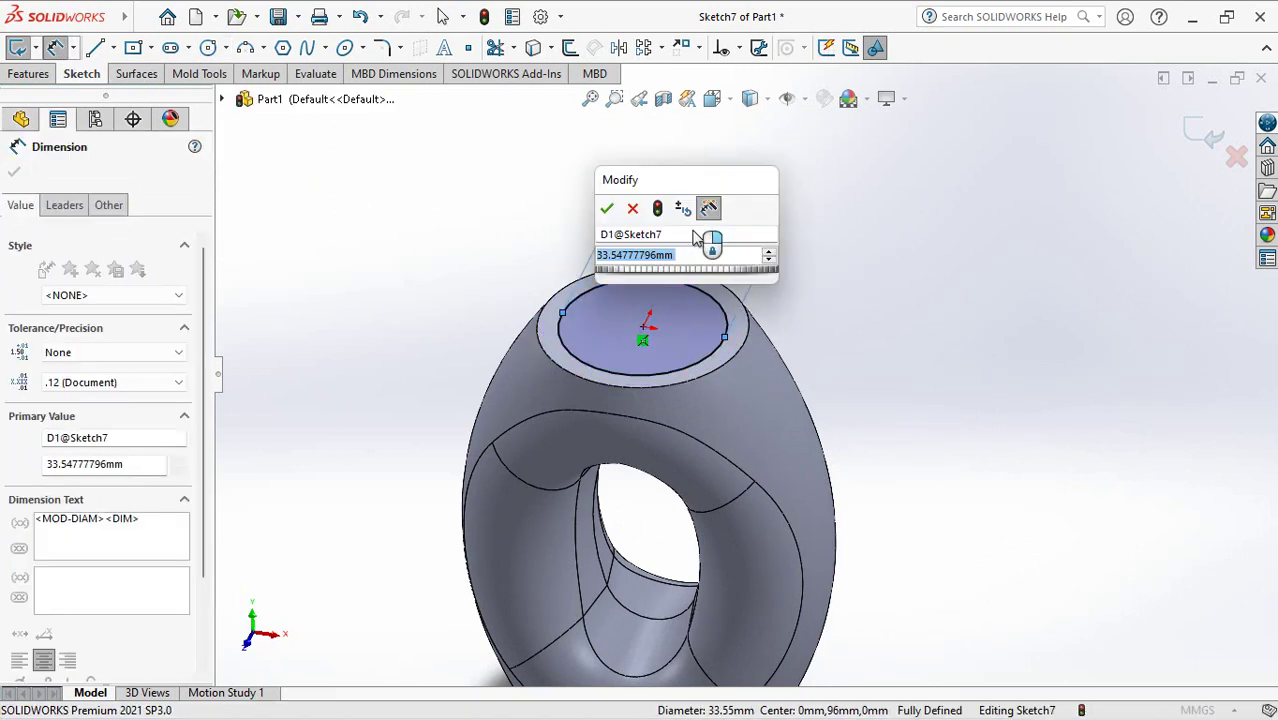
{"action": "type", "text": "36"}
{"action": "left_click", "coordinate": [608, 209]}
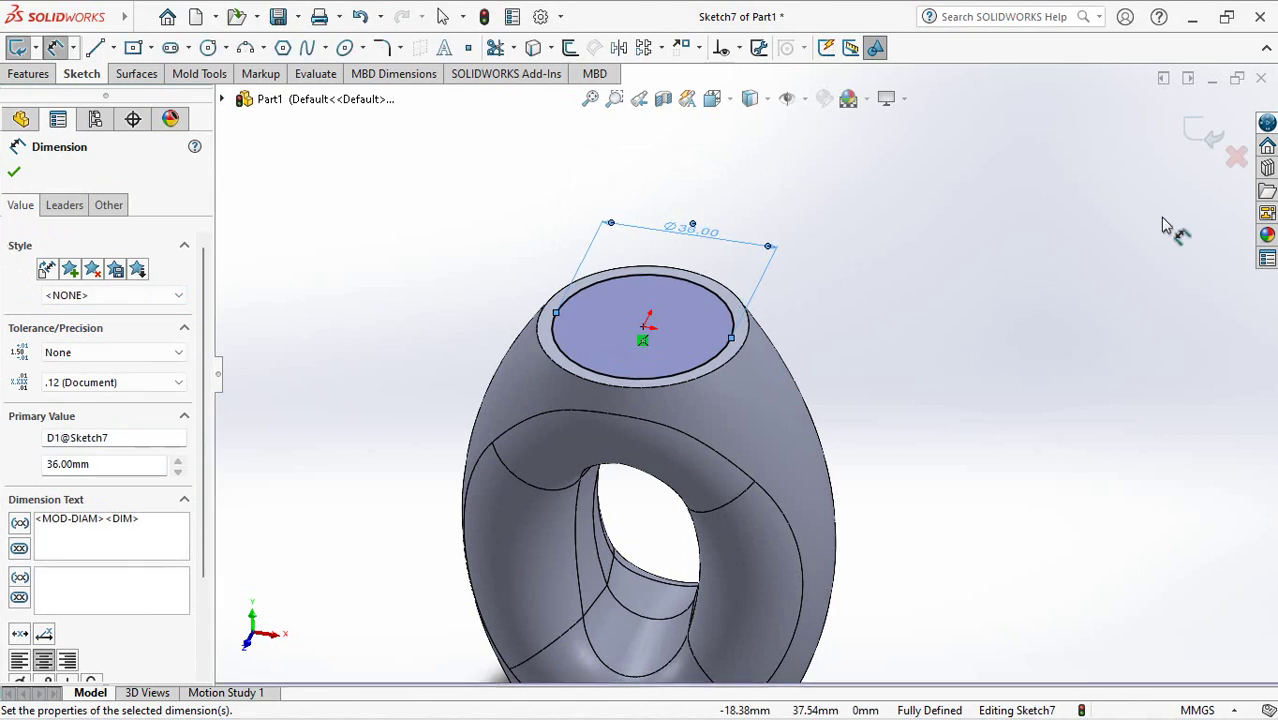
{"action": "left_click", "coordinate": [1206, 135]}
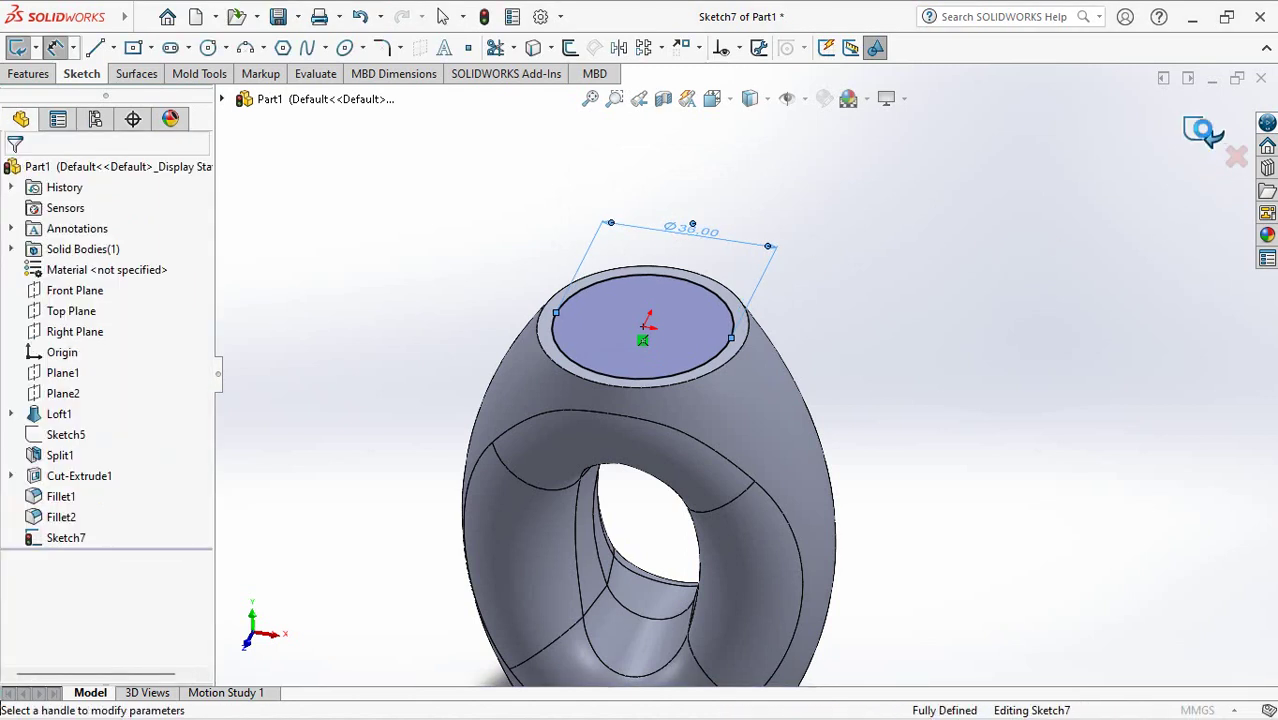
Extrude the circle 15 mm to form the cylindrical neck
{"action": "type", "text": "e15"}
{"action": "key", "text": "Tab"}
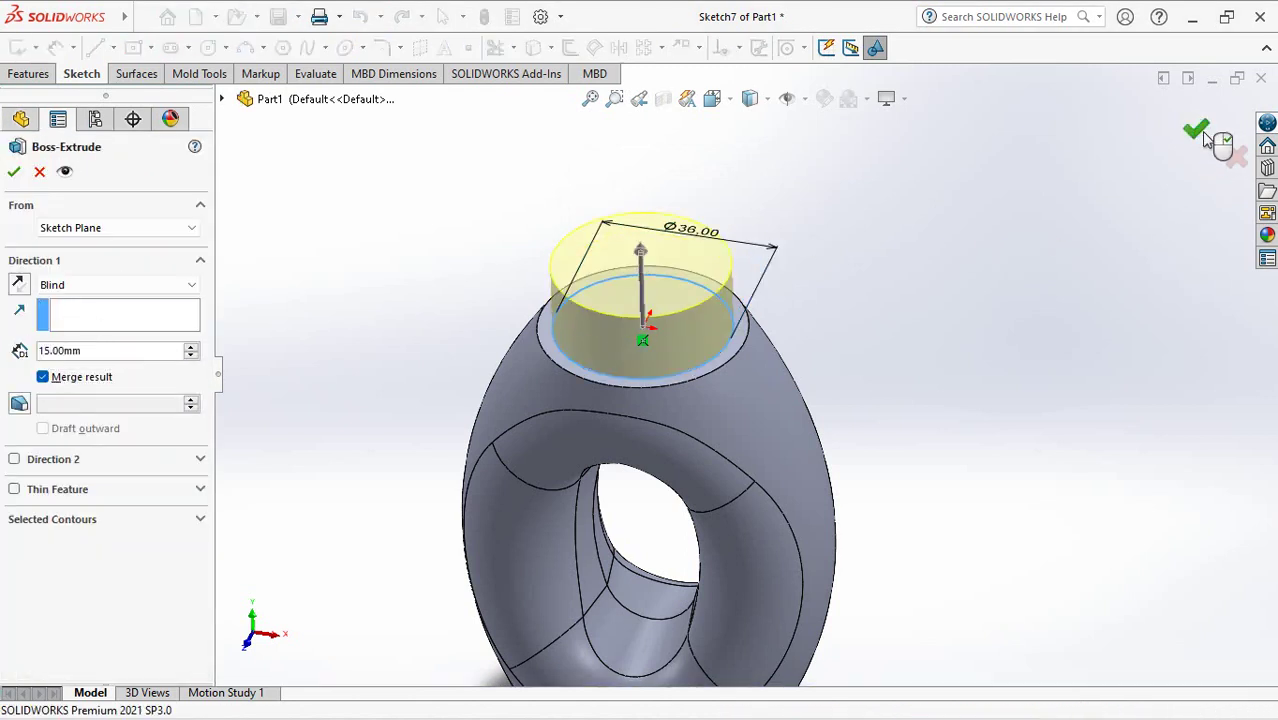
{"action": "left_click", "coordinate": [1201, 130]}
Create a reference plane offset 3 mm from the neck's top face, then start a helix
{"action": "left_click", "coordinate": [317, 73]}
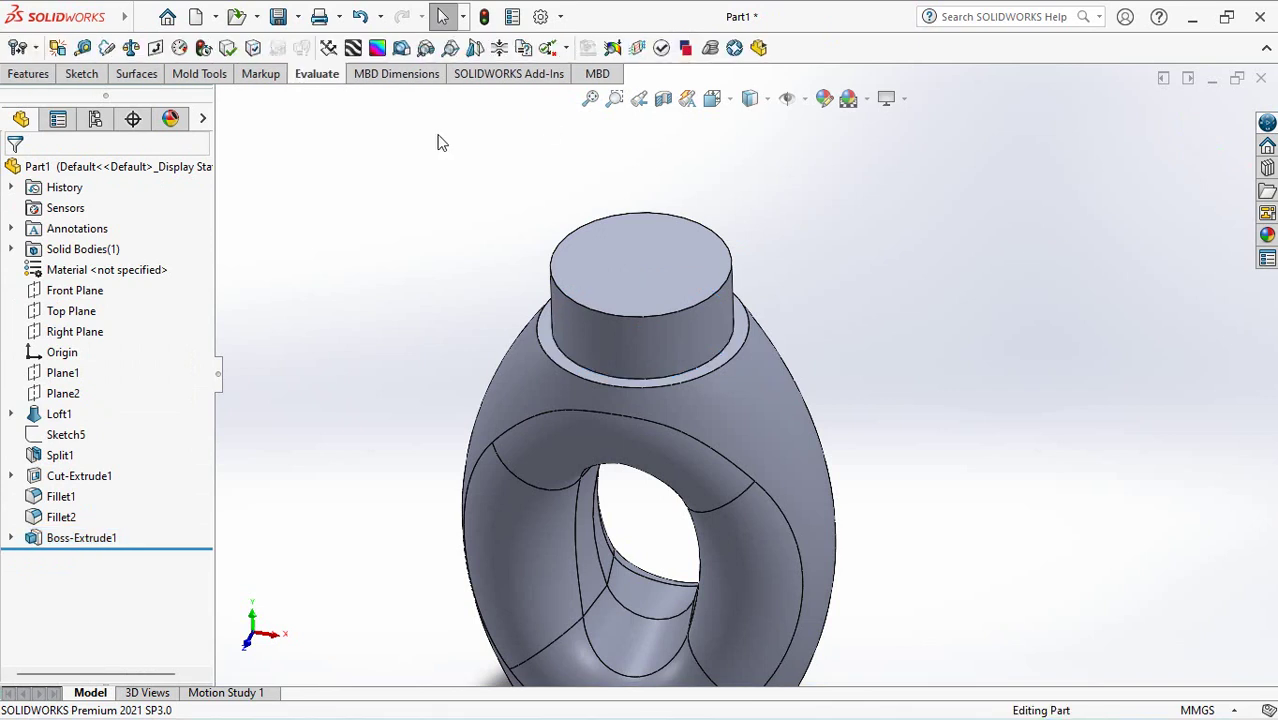
{"action": "left_click", "coordinate": [28, 73]}
{"action": "left_click", "coordinate": [545, 48]}
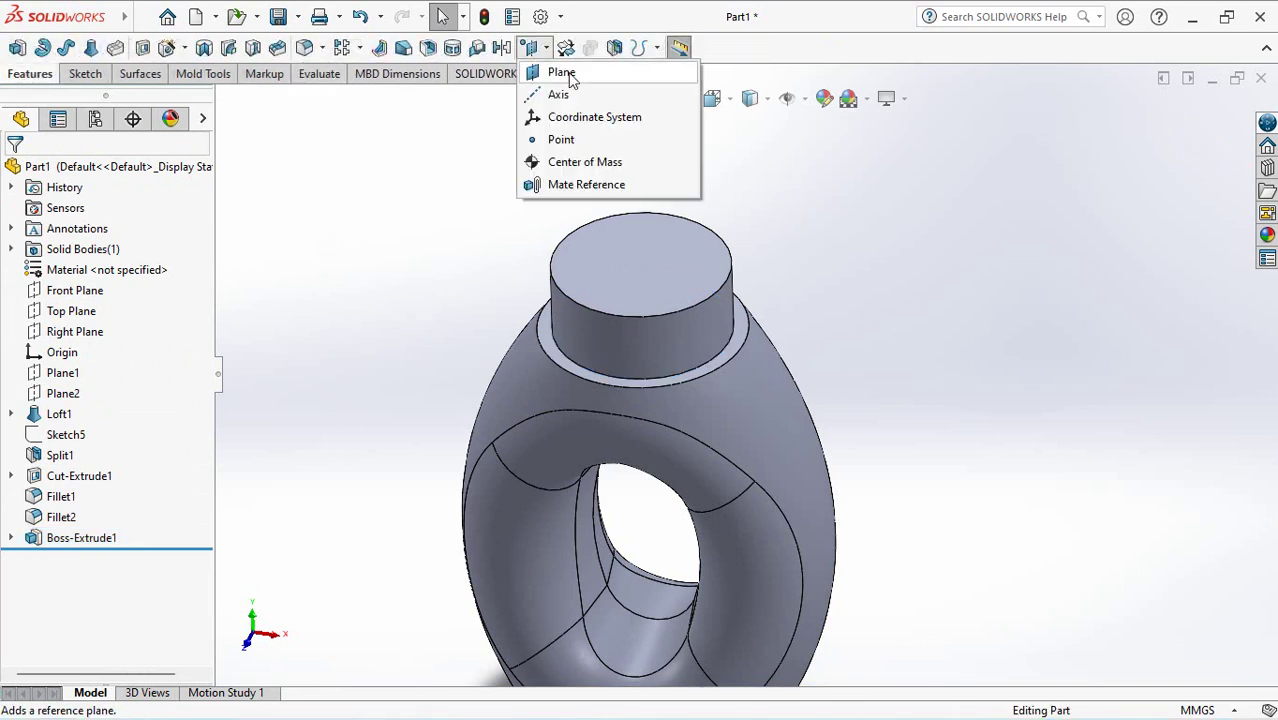
{"action": "left_click", "coordinate": [550, 77]}
{"action": "left_click", "coordinate": [578, 269]}
{"action": "type", "text": "3"}
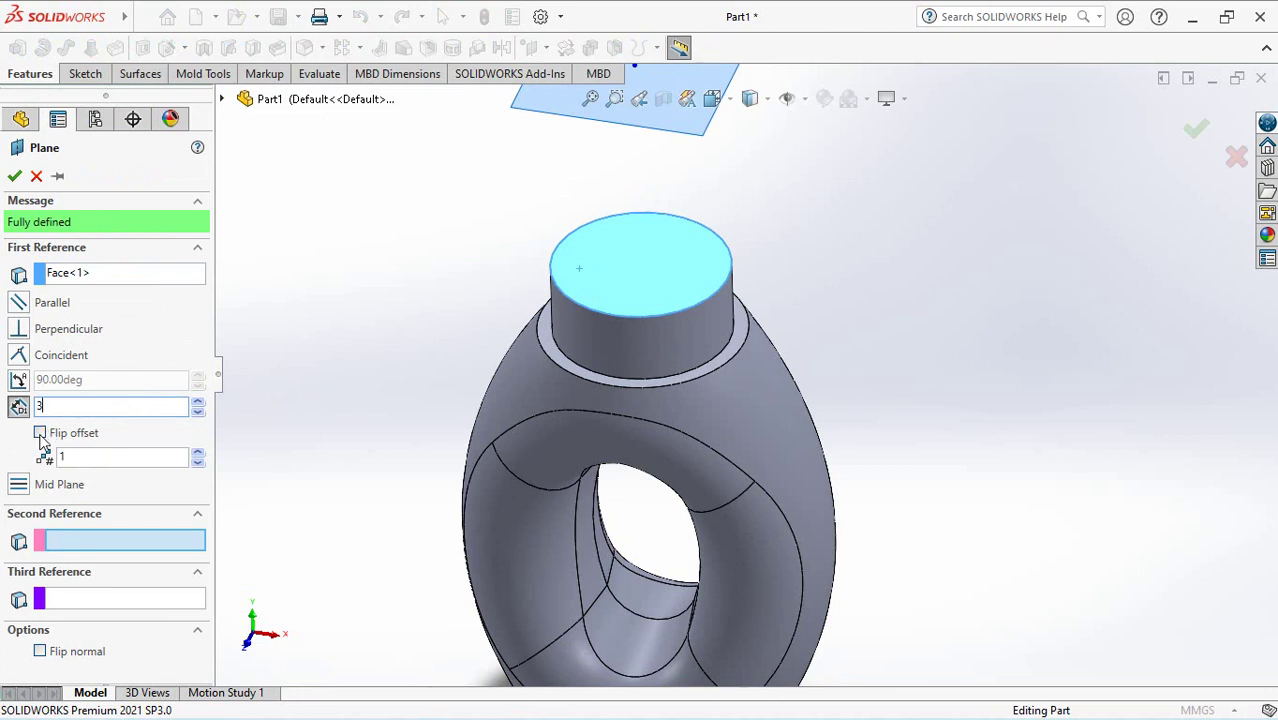
{"action": "key", "text": "Return"}
{"action": "left_click", "coordinate": [14, 175]}
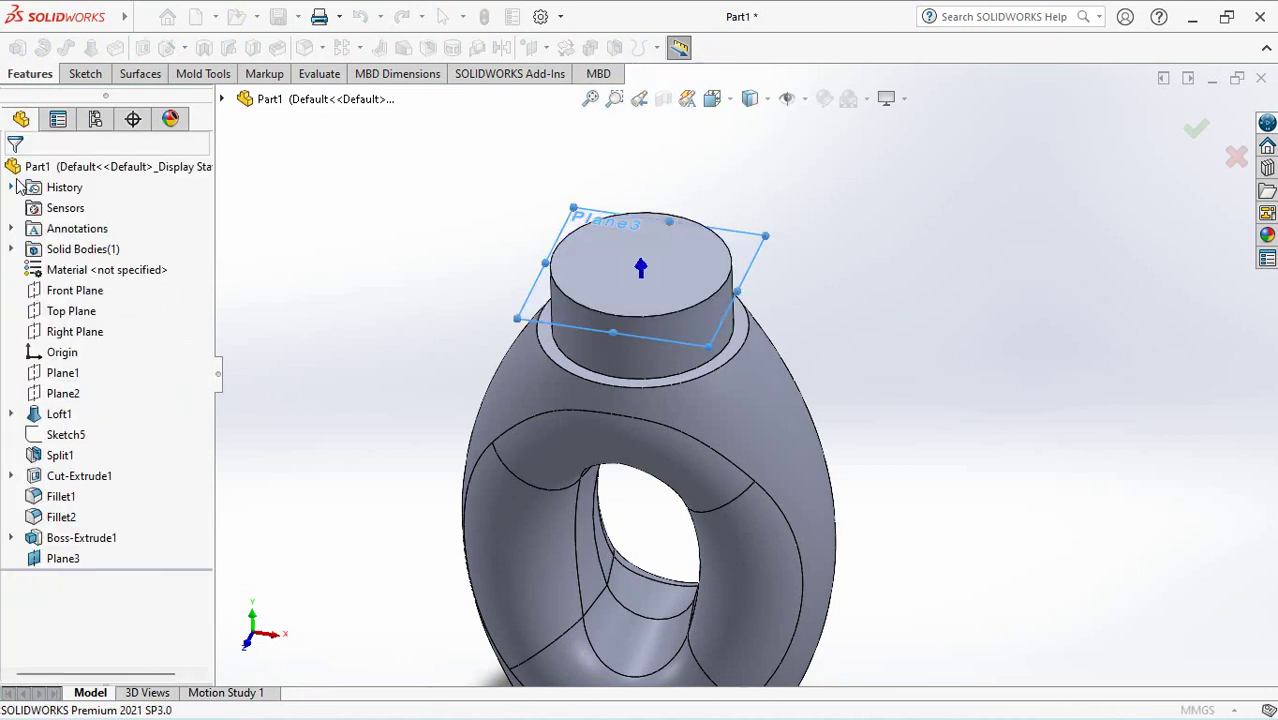
{"action": "left_click", "coordinate": [652, 50]}
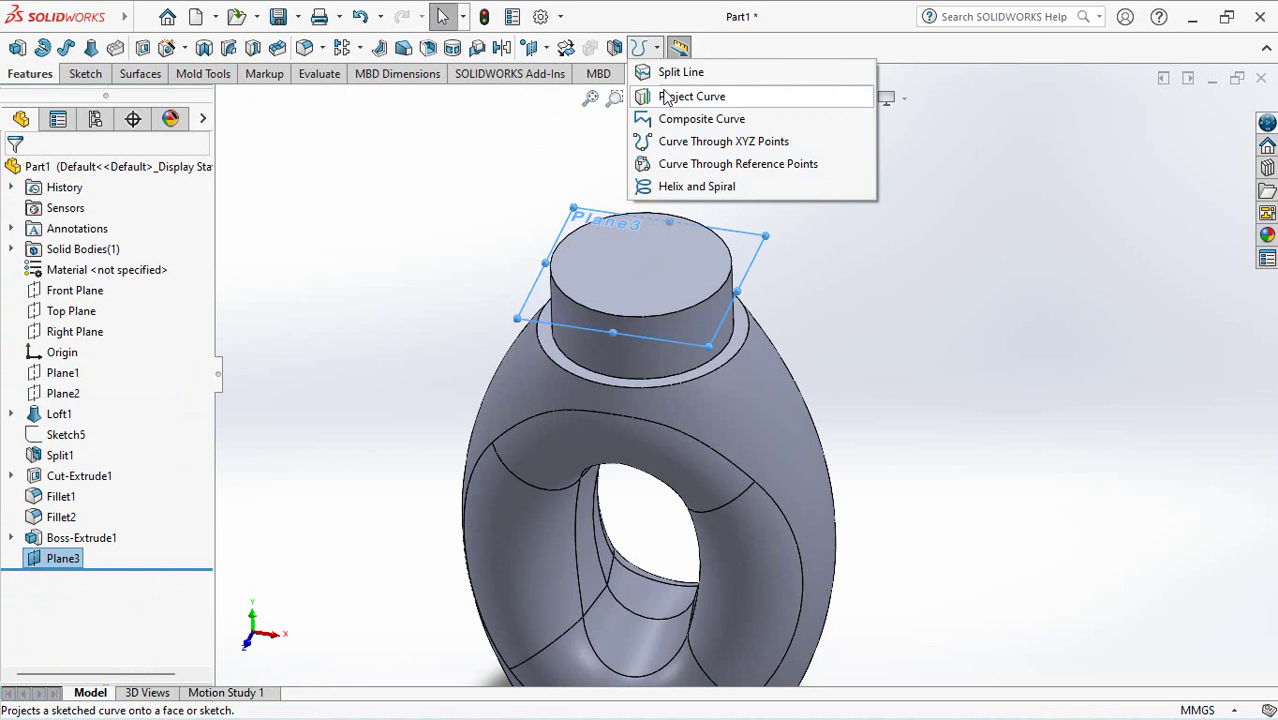
{"action": "left_click", "coordinate": [688, 186]}
Offset the neck's top edge 1.5 mm inward to make the helix base circle
{"action": "left_click", "coordinate": [569, 48]}
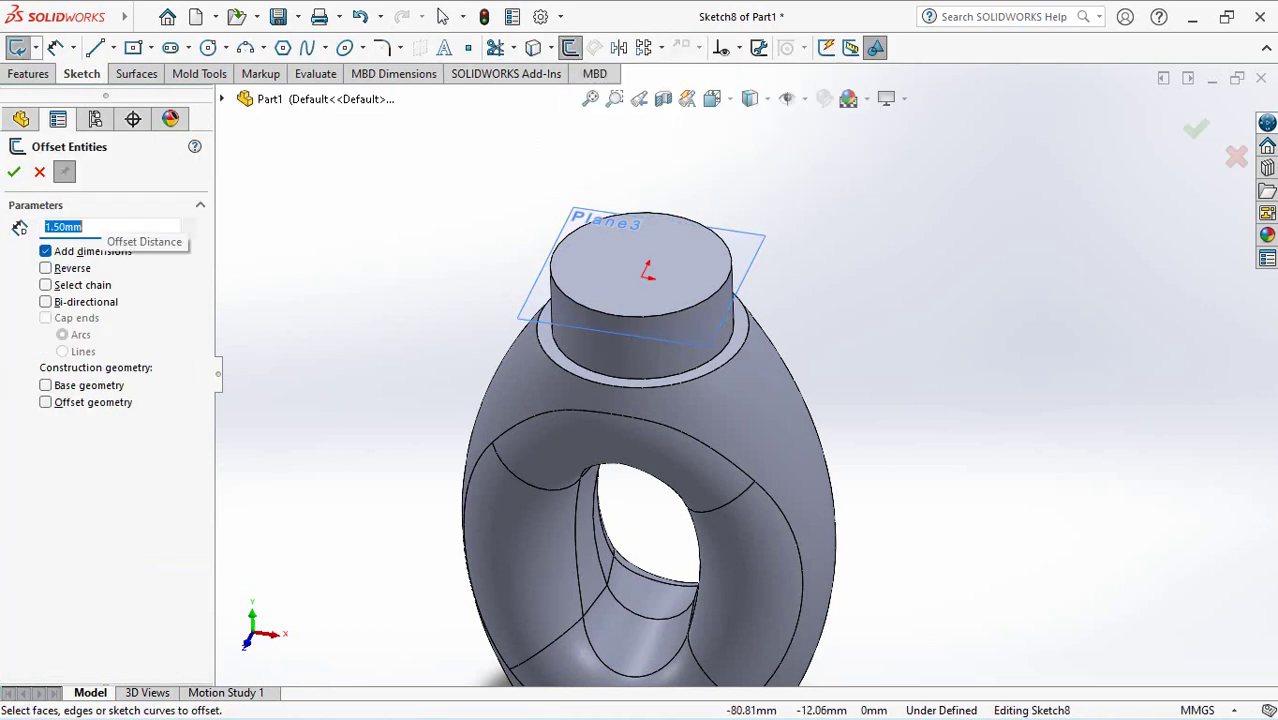
{"action": "left_click", "coordinate": [45, 268]}
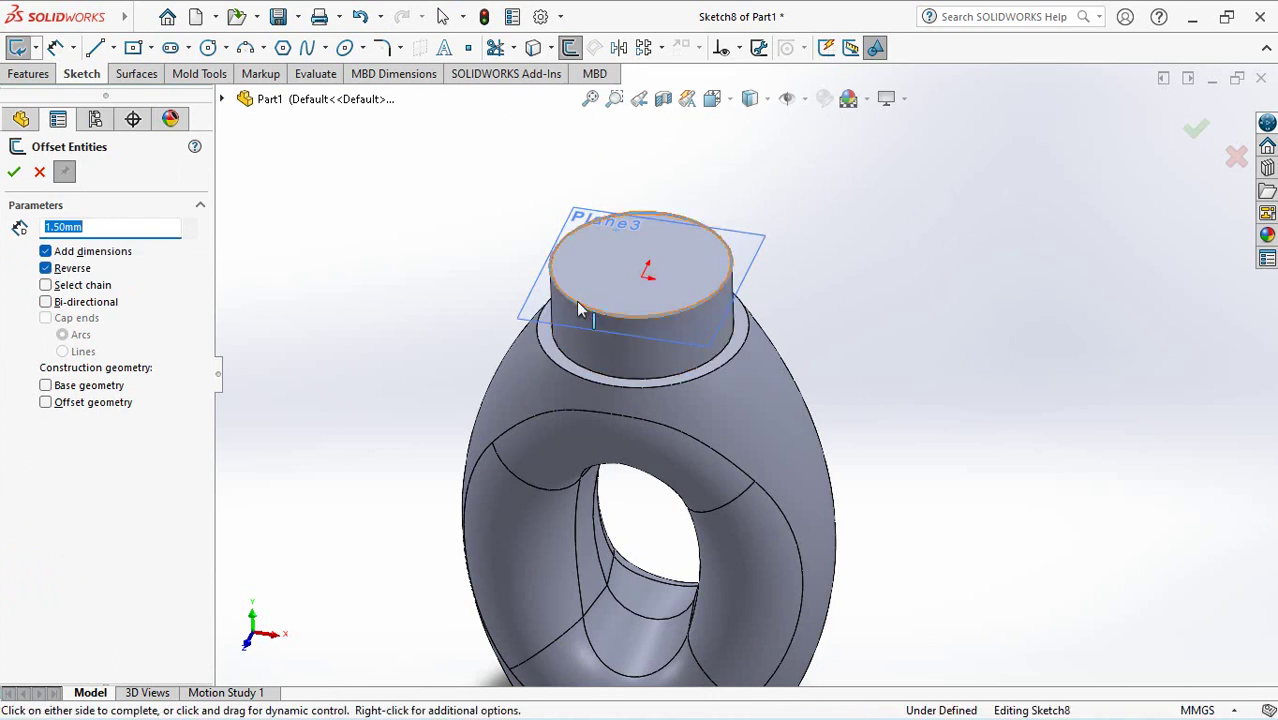
{"action": "middle_click_drag", "start_coordinate": [578, 308], "coordinate": [571, 480]}
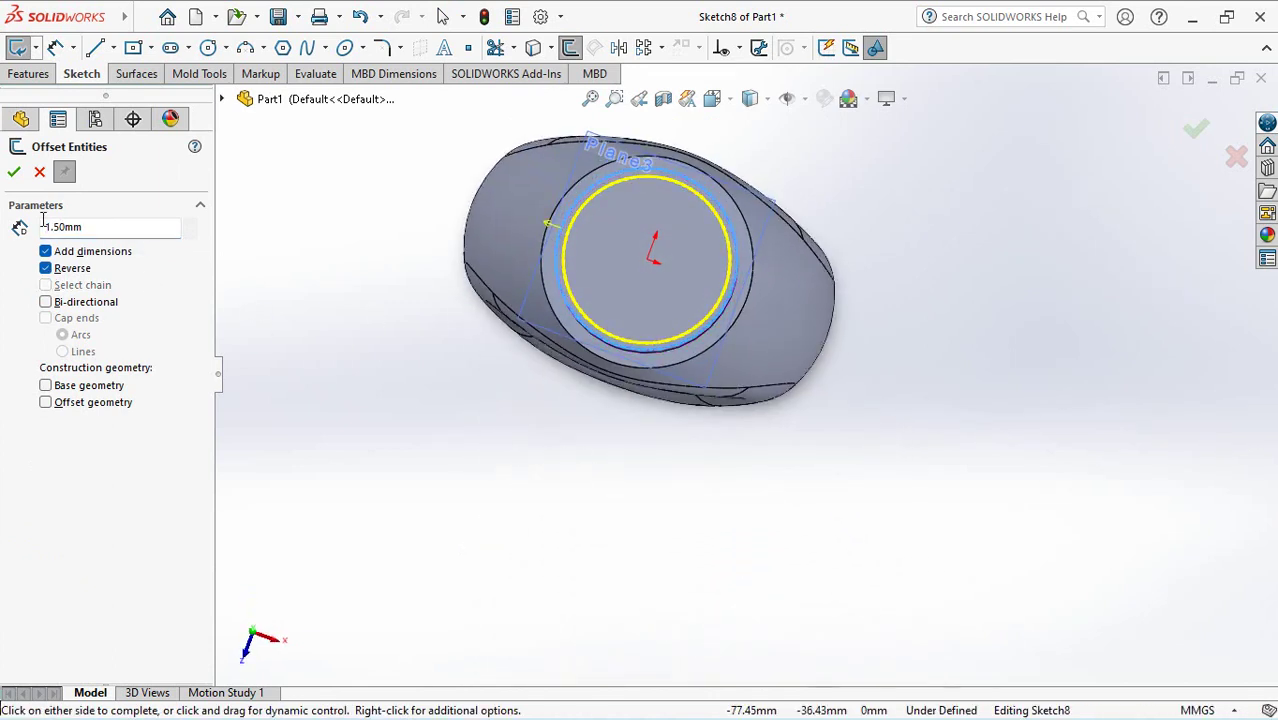
{"action": "left_click", "coordinate": [14, 174]}
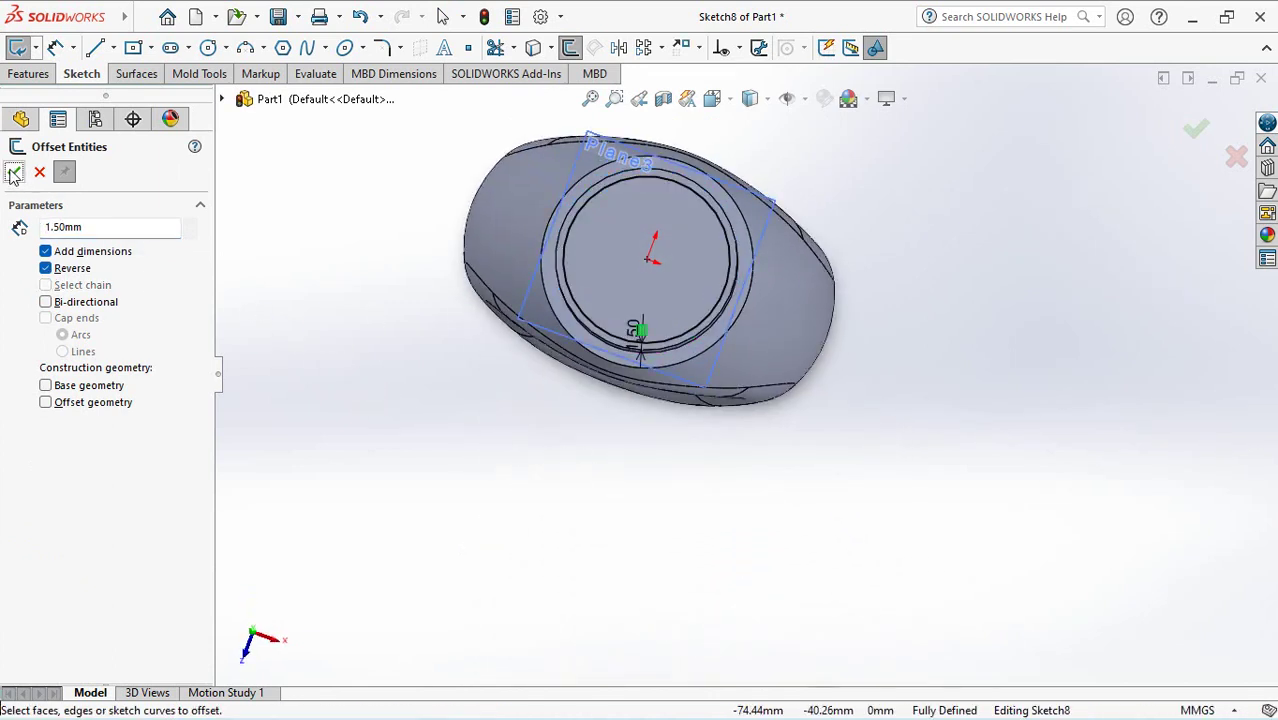
{"action": "mouse_move", "coordinate": [370, 360]}
{"action": "middle_mouse_down"}
{"action": "mouse_move", "coordinate": [385, 254]}
{"action": "mouse_move", "coordinate": [392, 422]}
{"action": "mouse_move", "coordinate": [397, 348]}
{"action": "middle_mouse_up"}
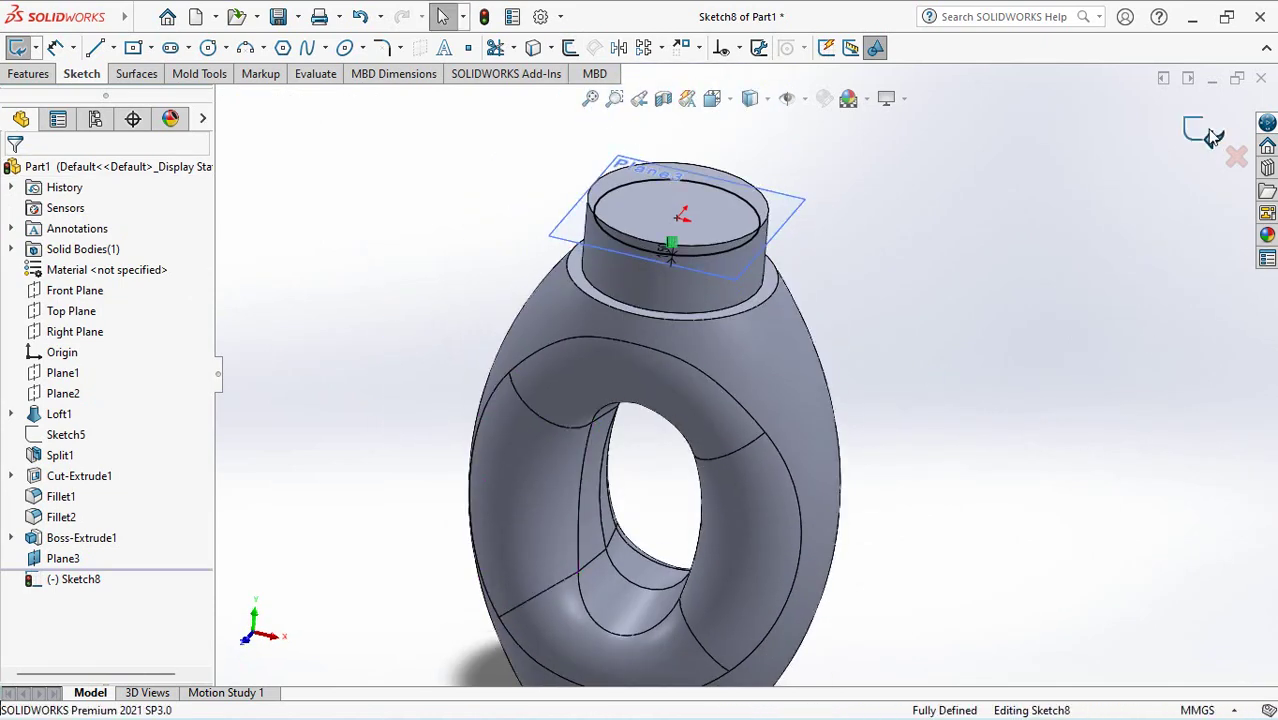
{"action": "right_click_drag", "start_coordinate": [1213, 137], "coordinate": [980, 240]}
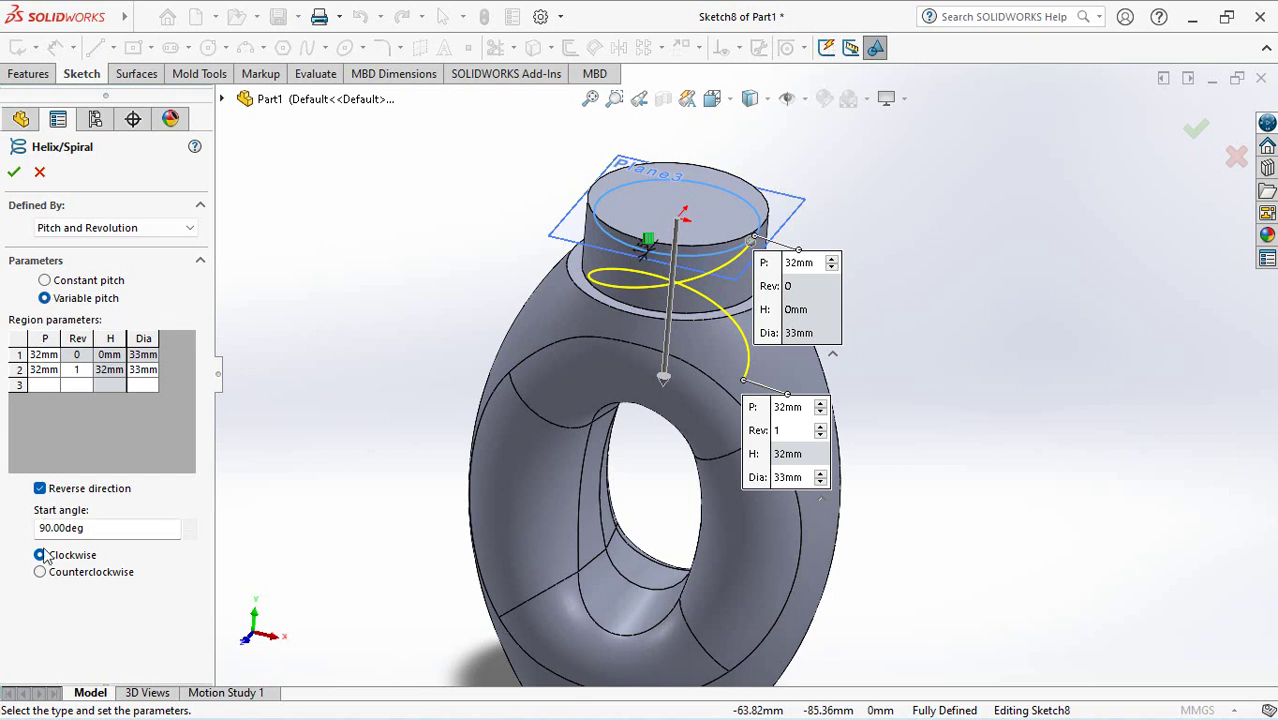
Fill the variable-pitch table: 4 mm pitch, revolutions 0/0.1/2/2.1, diameters 33/36/36/33 mm
{"action": "left_click", "coordinate": [44, 369]}
{"action": "type", "text": "4"}
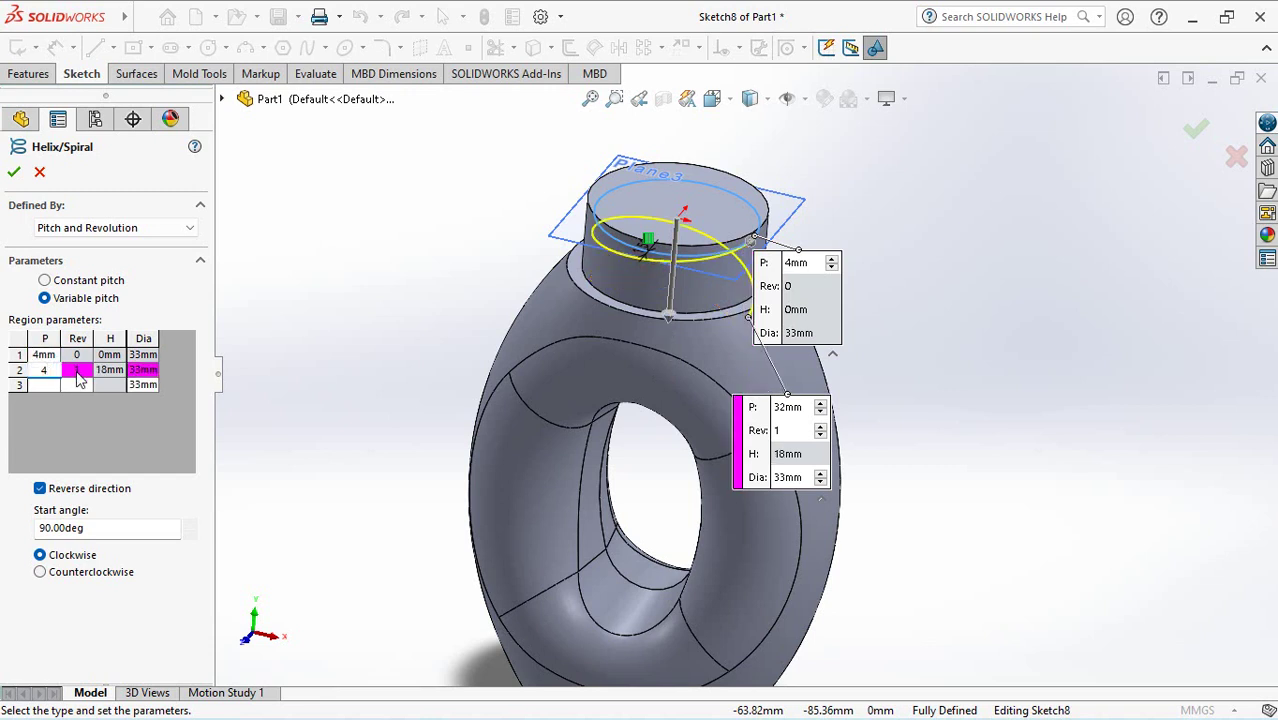
{"action": "left_click", "coordinate": [78, 370]}
{"action": "type", "text": "0.1"}
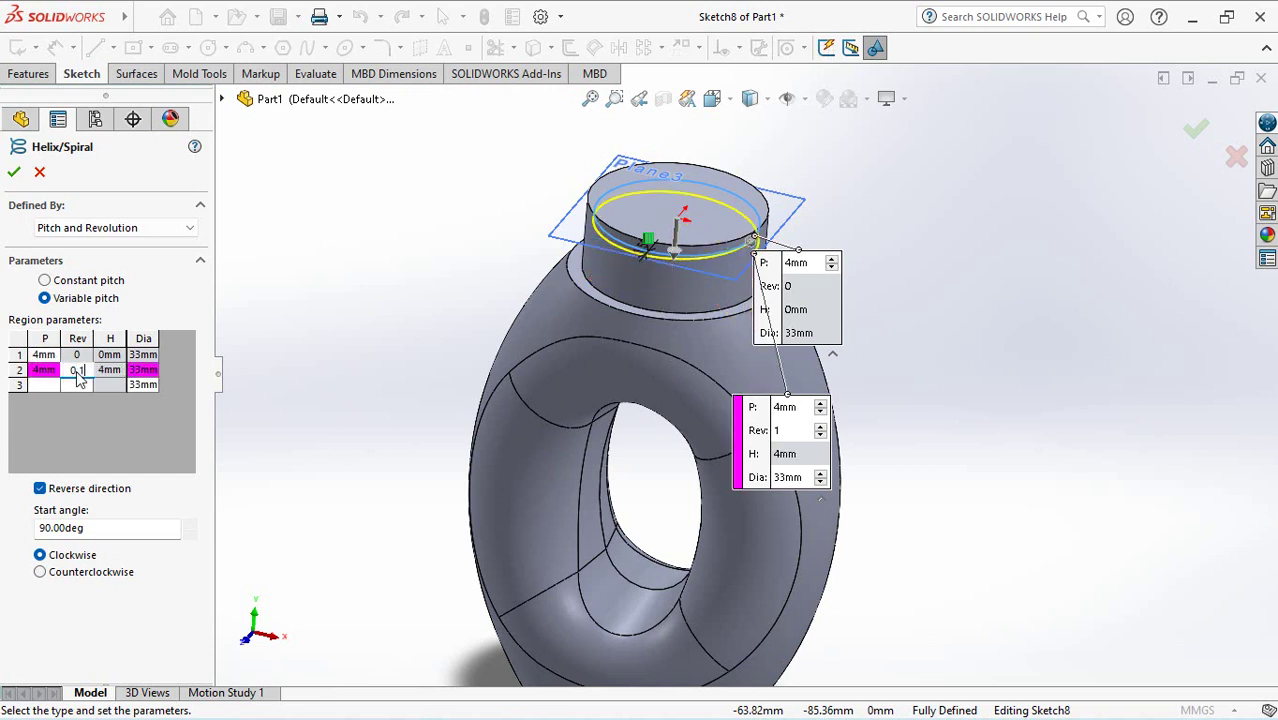
{"action": "key", "text": "Tab"}
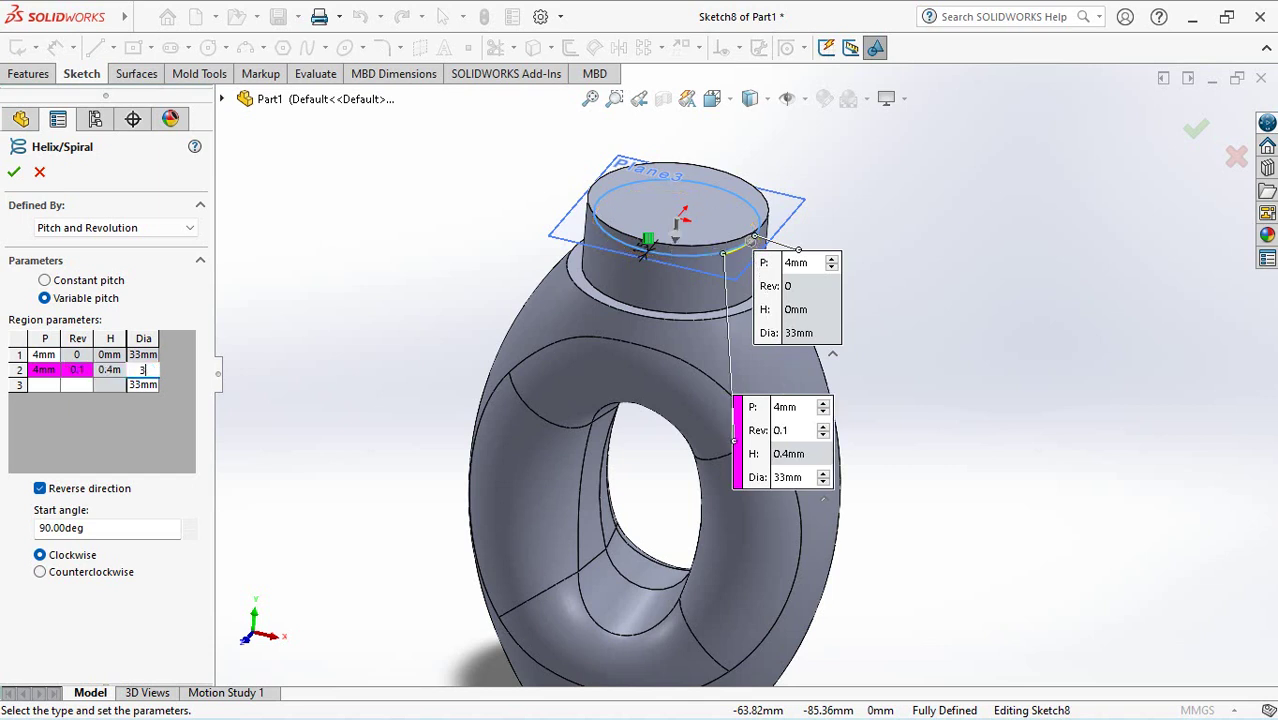
{"action": "type", "text": "6mm"}
{"action": "key", "text": "Tab"}
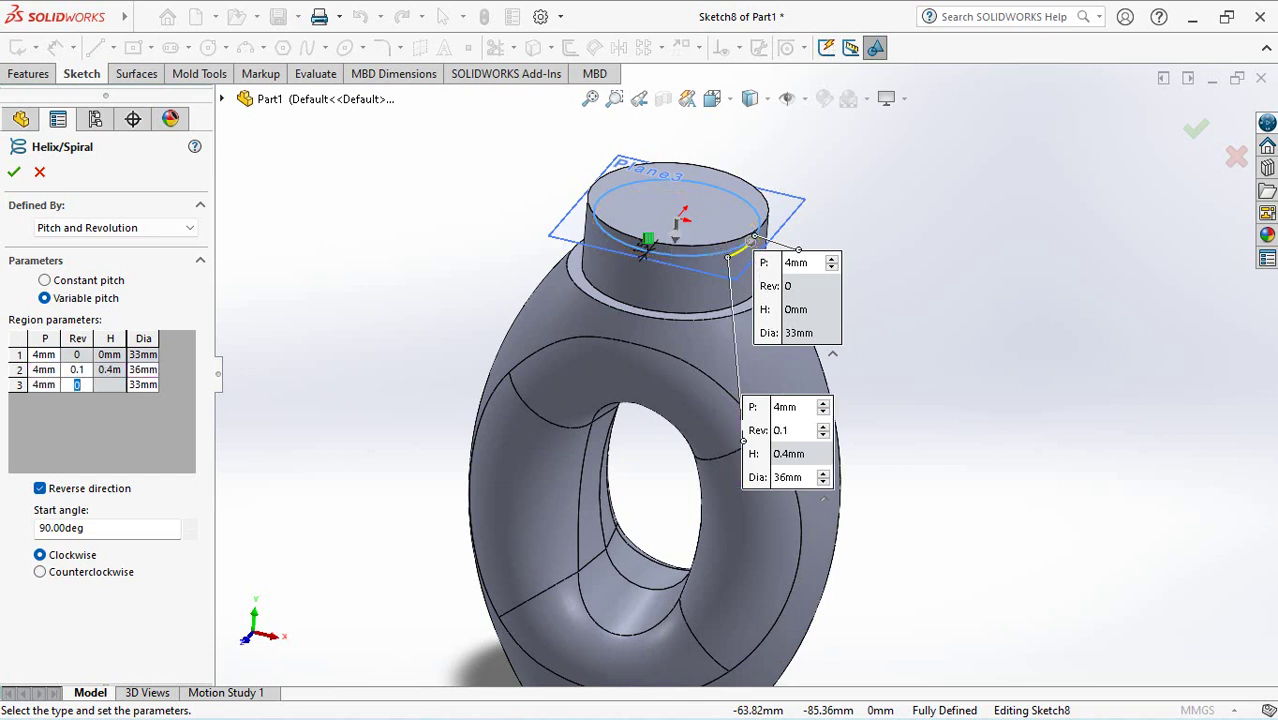
{"action": "key", "text": "Tab"}
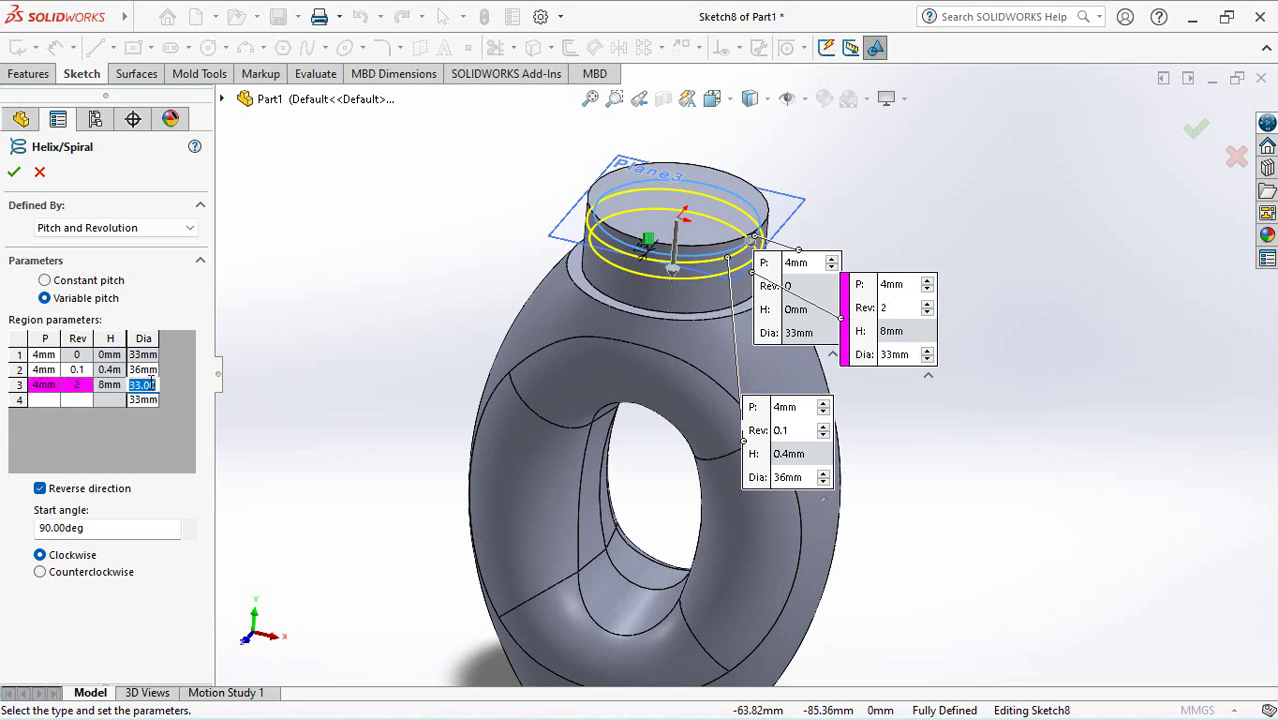
{"action": "key", "text": "Tab"}
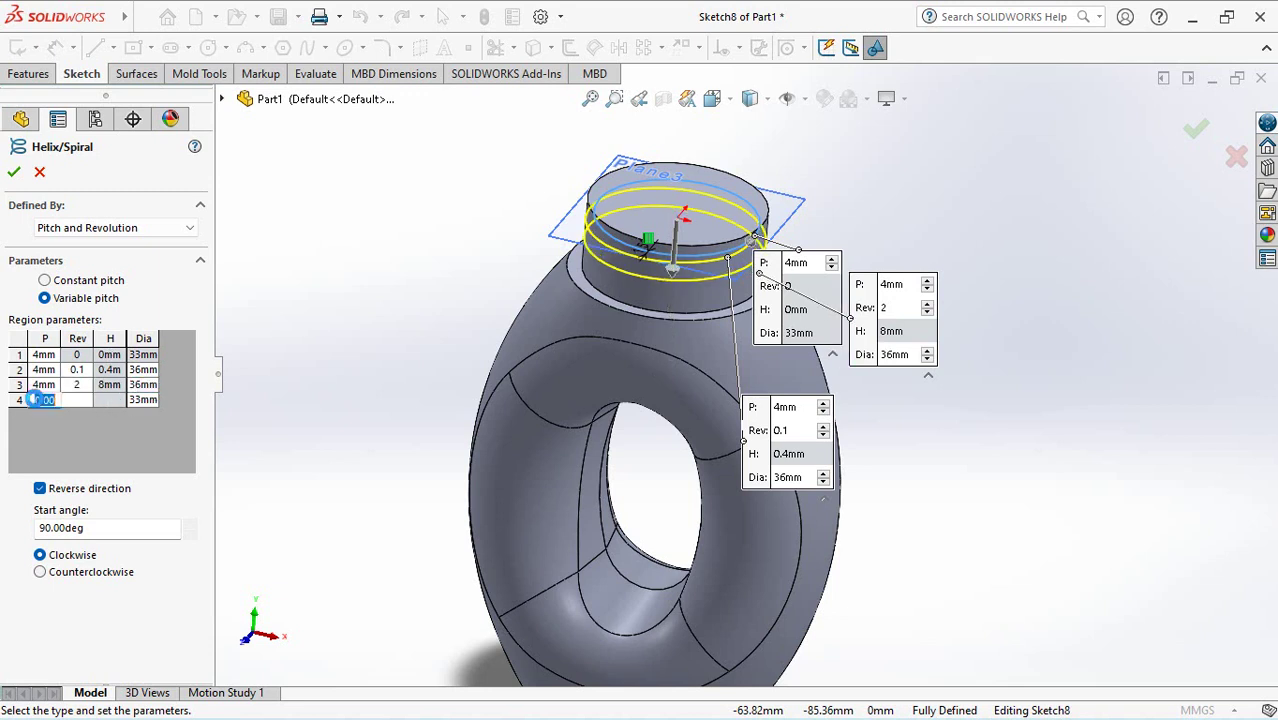
{"action": "key", "text": "Tab"}
{"action": "type", "text": "3"}
{"action": "left_click", "coordinate": [73, 399]}
{"action": "type", "text": "2.1"}
{"action": "key", "text": "Tab"}
Check the helix from the top view, separate the row callouts, and confirm it
{"action": "middle_click_drag", "start_coordinate": [388, 340], "coordinate": [378, 486]}
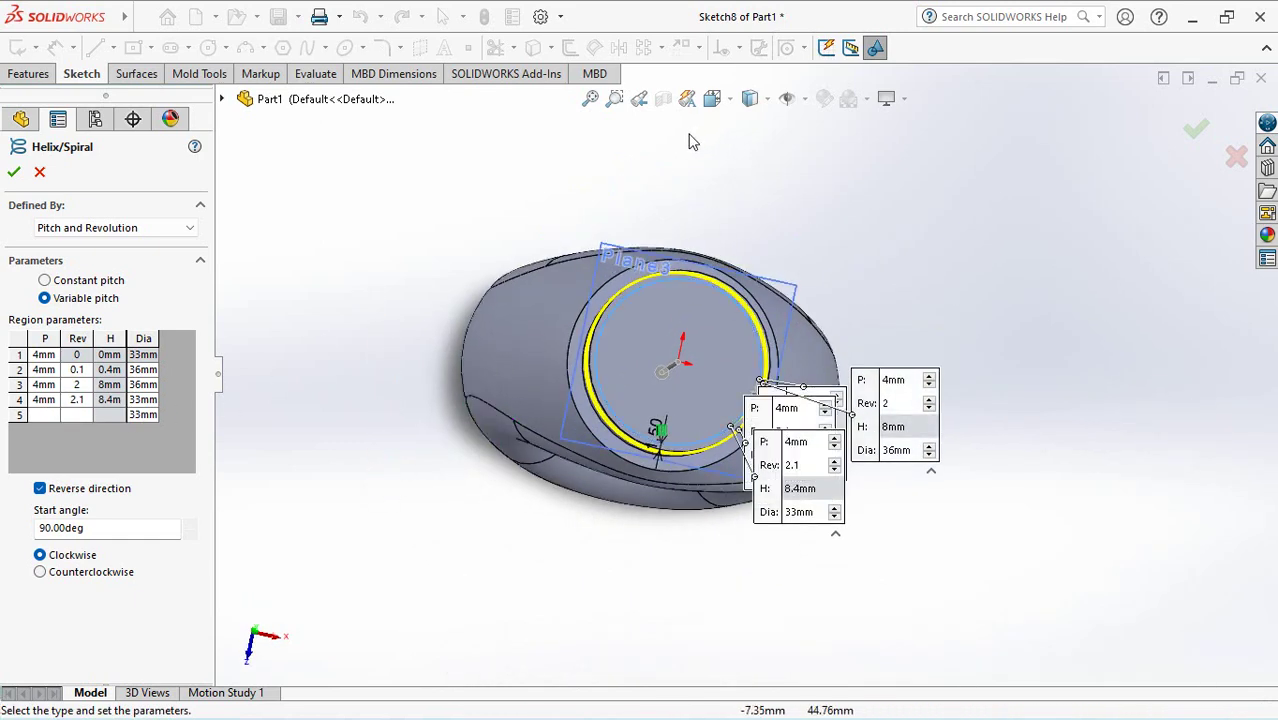
{"action": "key", "text": "ctrl+5"}
{"action": "left_click_drag", "start_coordinate": [912, 410], "coordinate": [934, 382]}
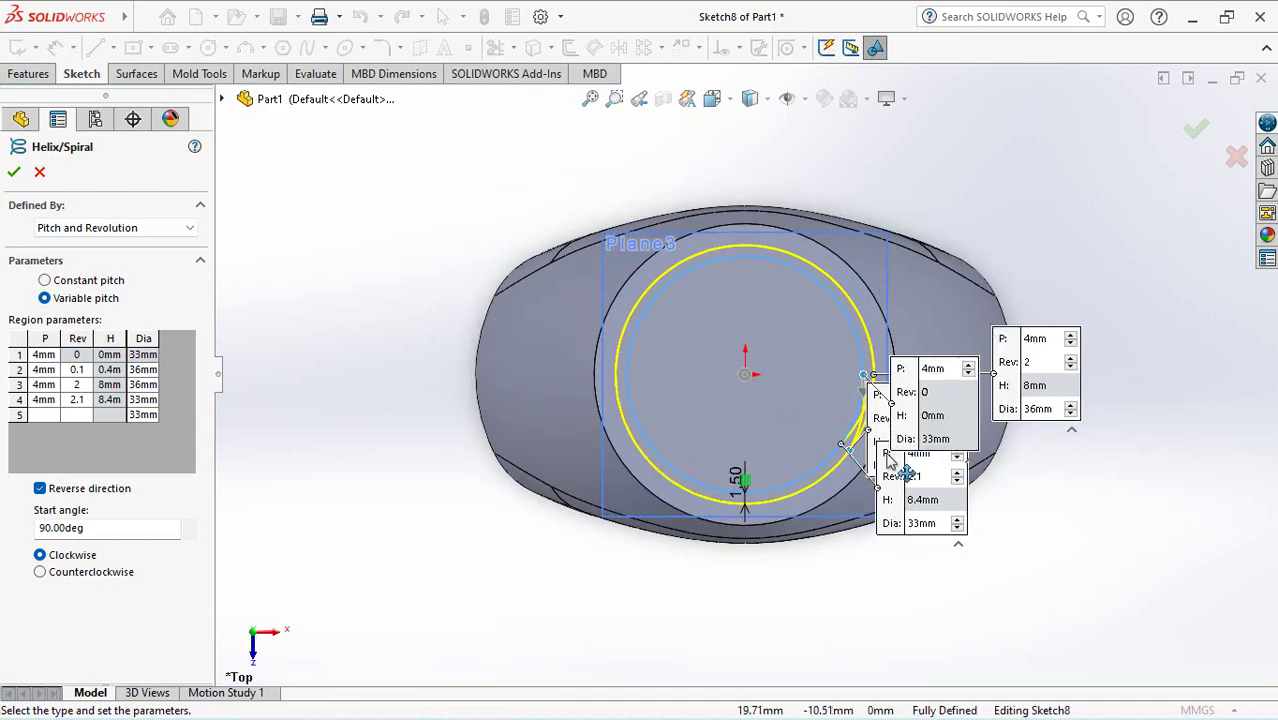
{"action": "mouse_move", "coordinate": [900, 468]}
{"action": "left_mouse_down"}
{"action": "mouse_move", "coordinate": [918, 582]}
{"action": "mouse_move", "coordinate": [945, 573]}
{"action": "left_mouse_up"}
{"action": "mouse_move", "coordinate": [945, 573]}
{"action": "middle_mouse_down"}
{"action": "mouse_move", "coordinate": [860, 319]}
{"action": "mouse_move", "coordinate": [762, 474]}
{"action": "mouse_move", "coordinate": [940, 485]}
{"action": "middle_mouse_up"}
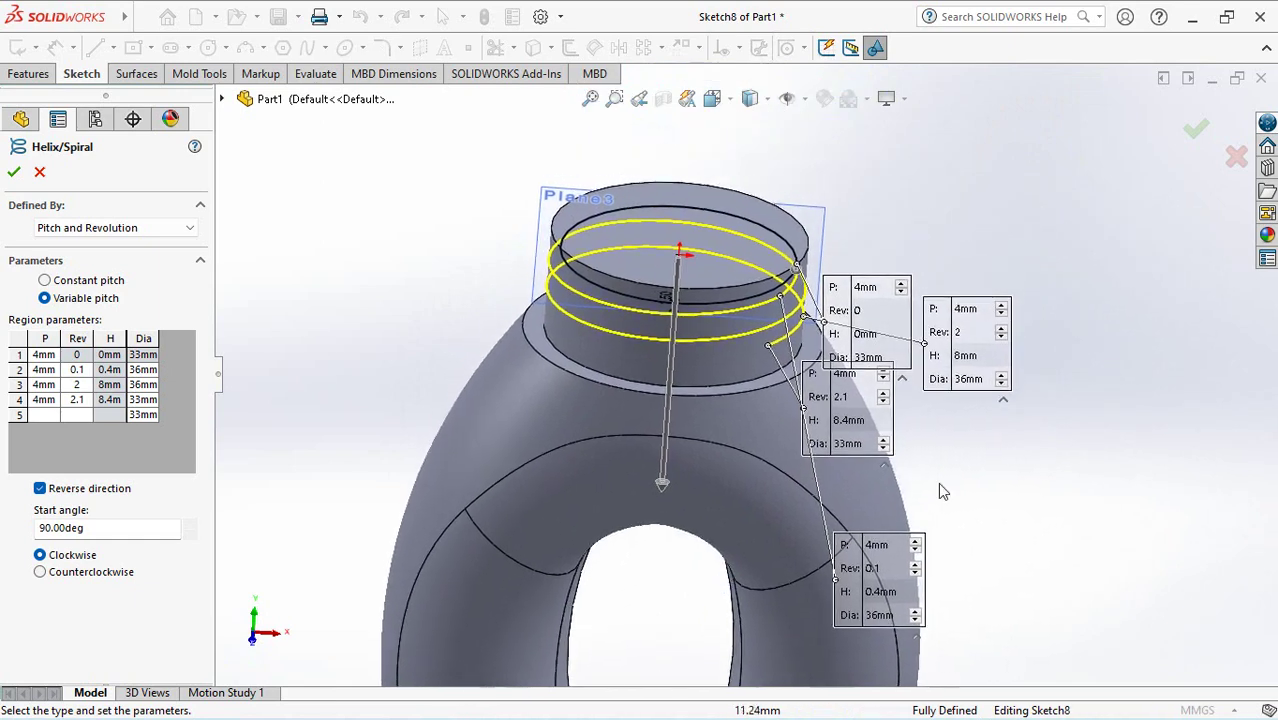
{"action": "left_click", "coordinate": [1198, 133]}
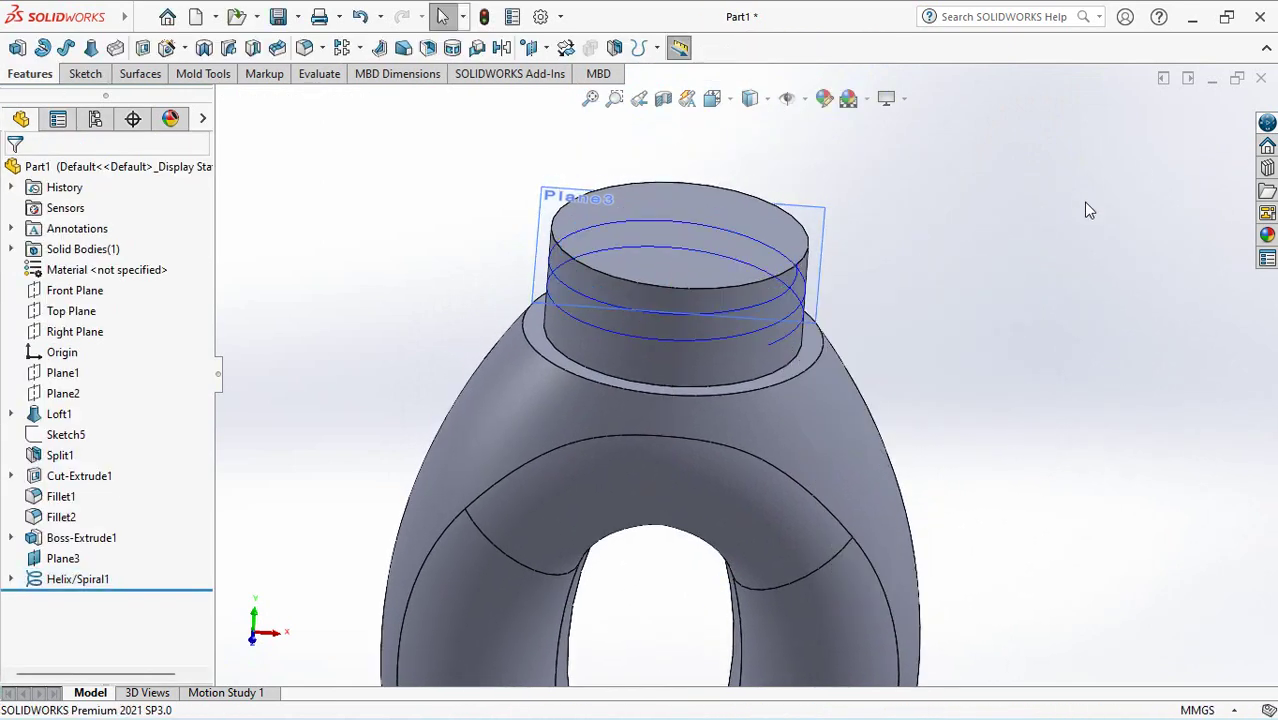
Hide Plane3 and open a new sketch on the Front Plane, zoomed in on the neck
{"action": "left_click", "coordinate": [62, 558]}
{"action": "left_click", "coordinate": [73, 540]}
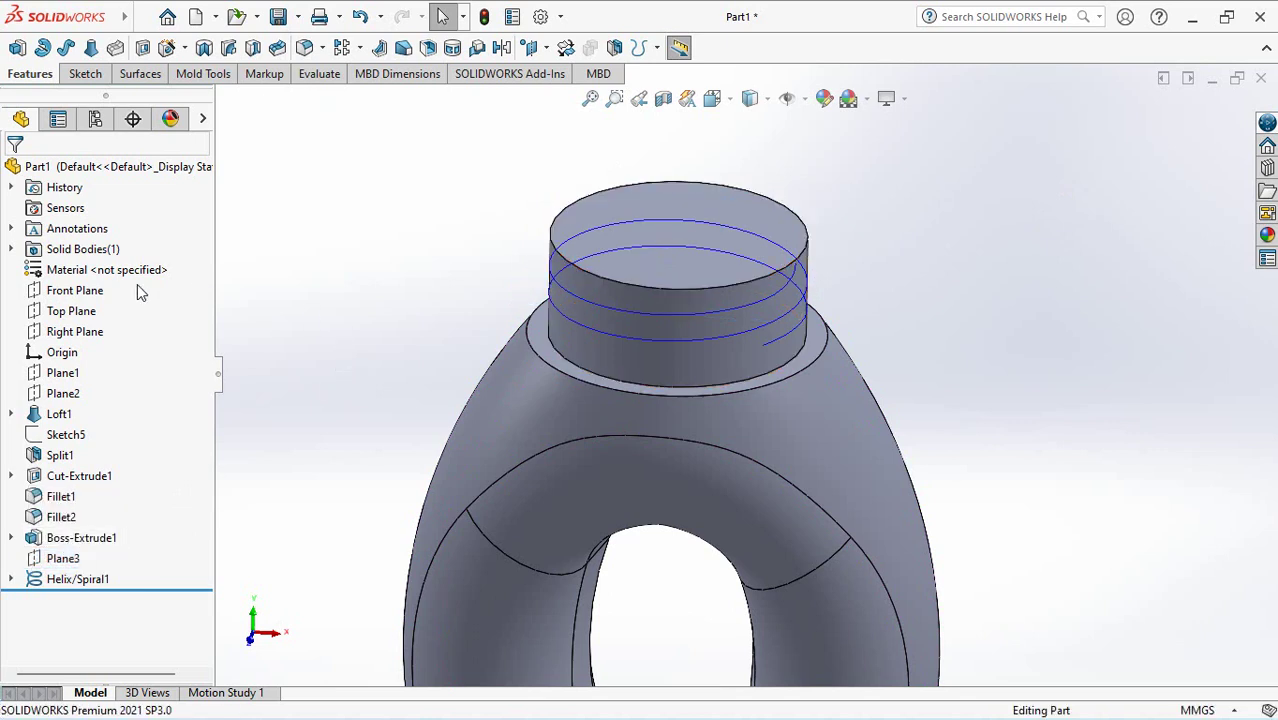
{"action": "left_click", "coordinate": [69, 316]}
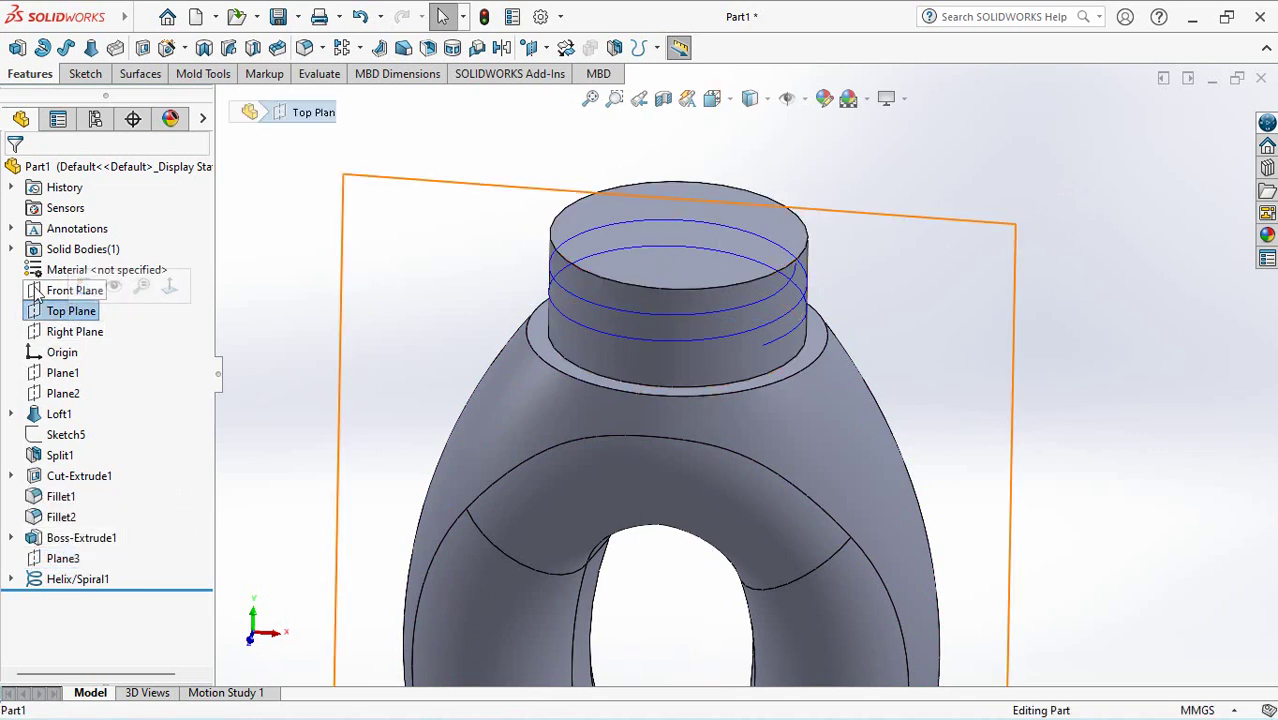
{"action": "left_click", "coordinate": [60, 290]}
{"action": "left_click", "coordinate": [52, 260]}
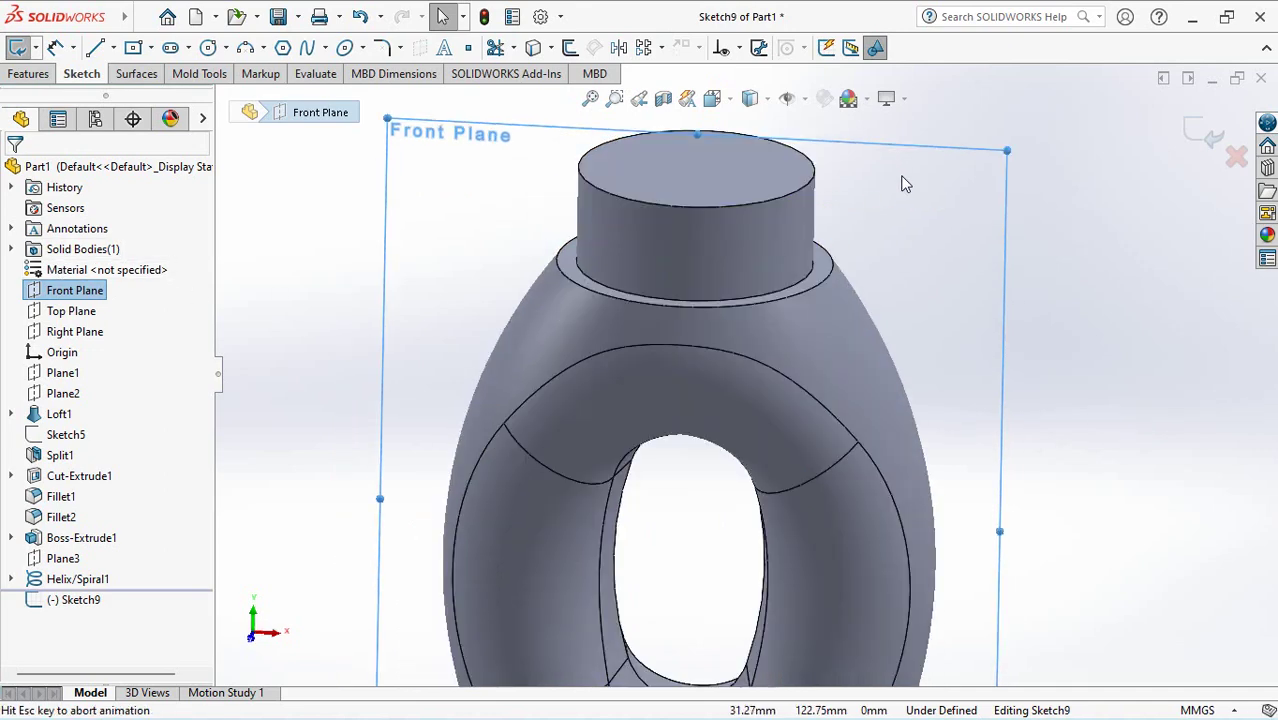
{"action": "scroll", "coordinate": [815, 354], "scroll_direction": "down", "scroll_amount": 1}
{"action": "scroll", "coordinate": [810, 237], "scroll_direction": "down", "scroll_amount": 2}
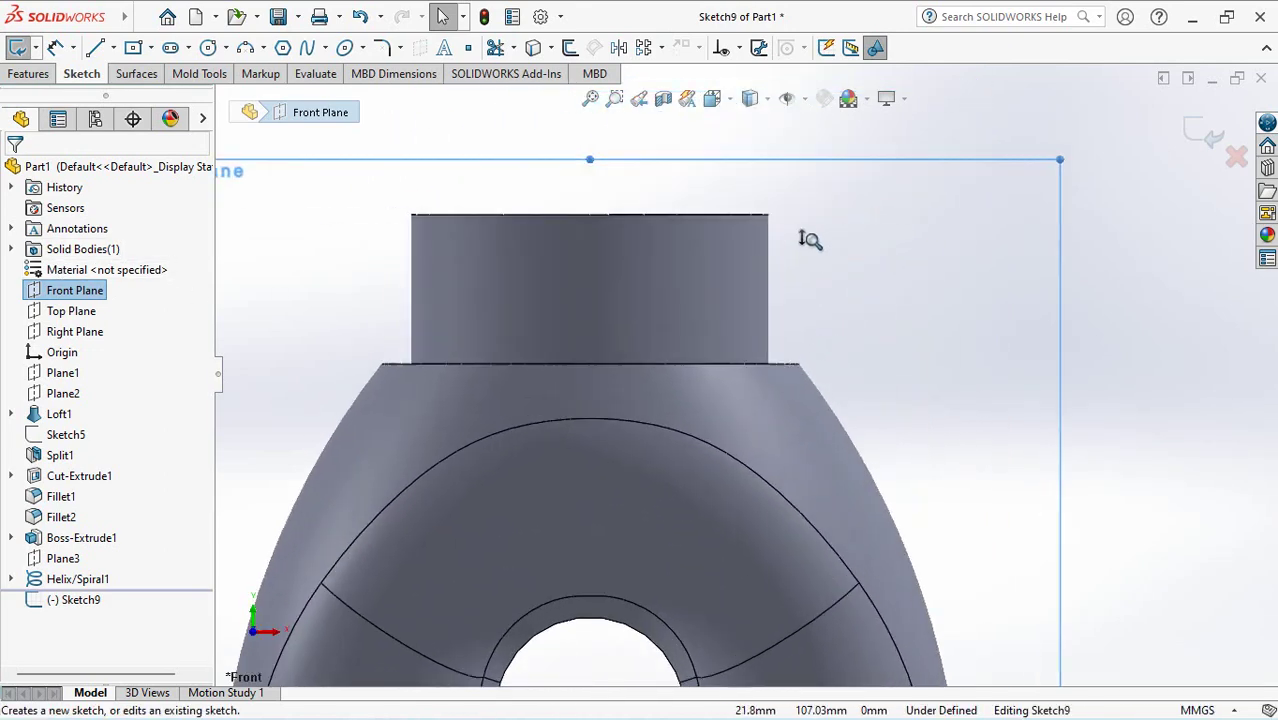
{"action": "scroll", "coordinate": [840, 260], "scroll_direction": "down", "scroll_amount": 2}
{"action": "scroll", "coordinate": [879, 296], "scroll_direction": "down", "scroll_amount": 2}
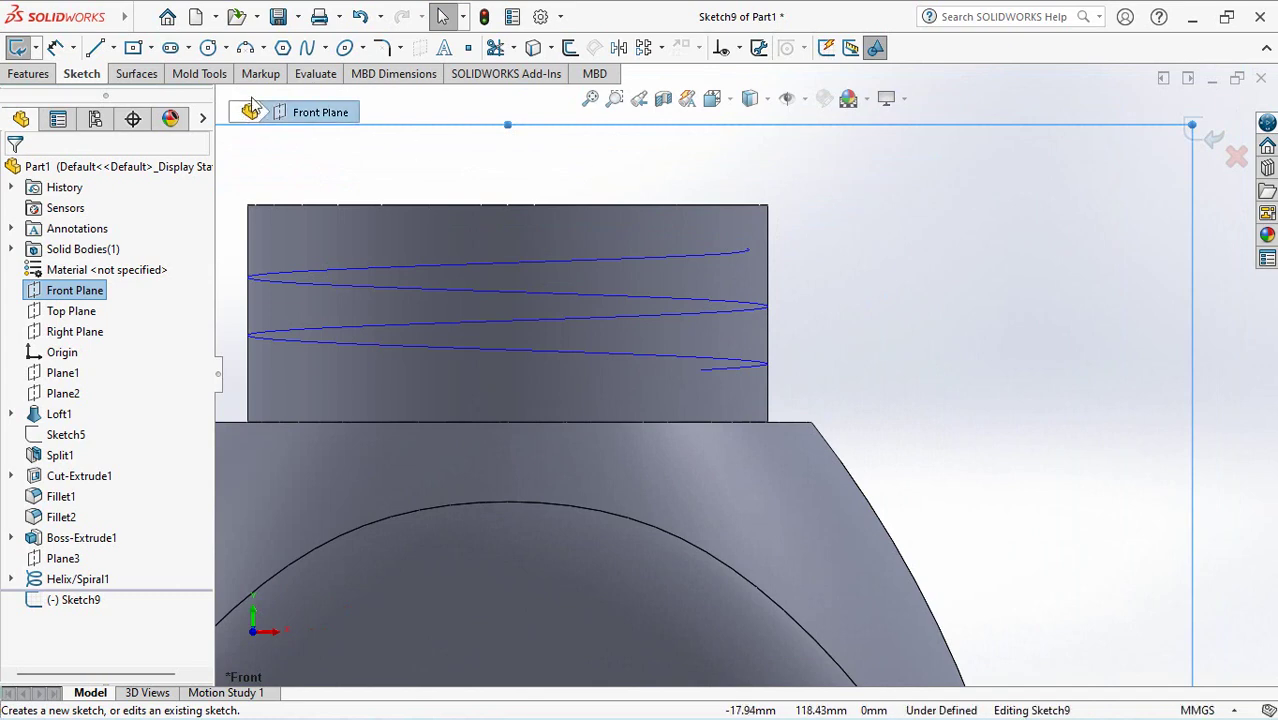
{"action": "left_click", "coordinate": [345, 47]}
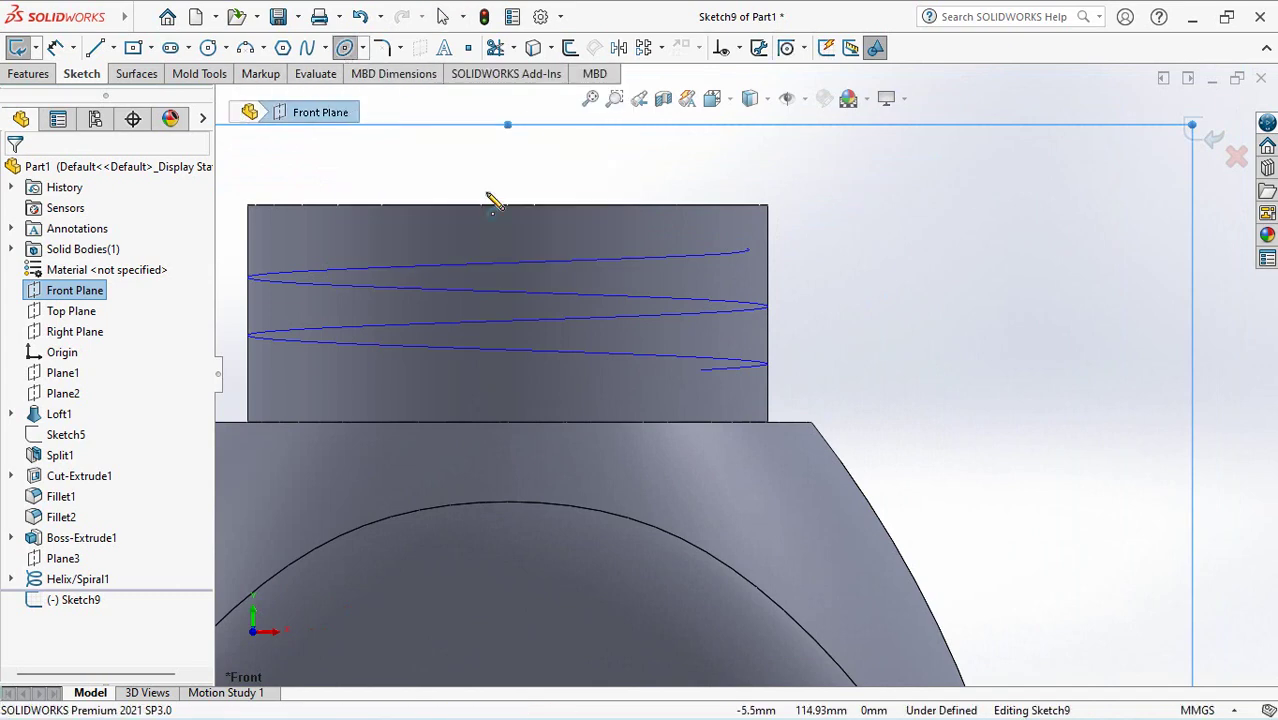
Draw an ellipse centred on the end of the helix
{"action": "left_click", "coordinate": [749, 251]}
{"action": "left_click", "coordinate": [807, 251]}
{"action": "left_click", "coordinate": [798, 232]}
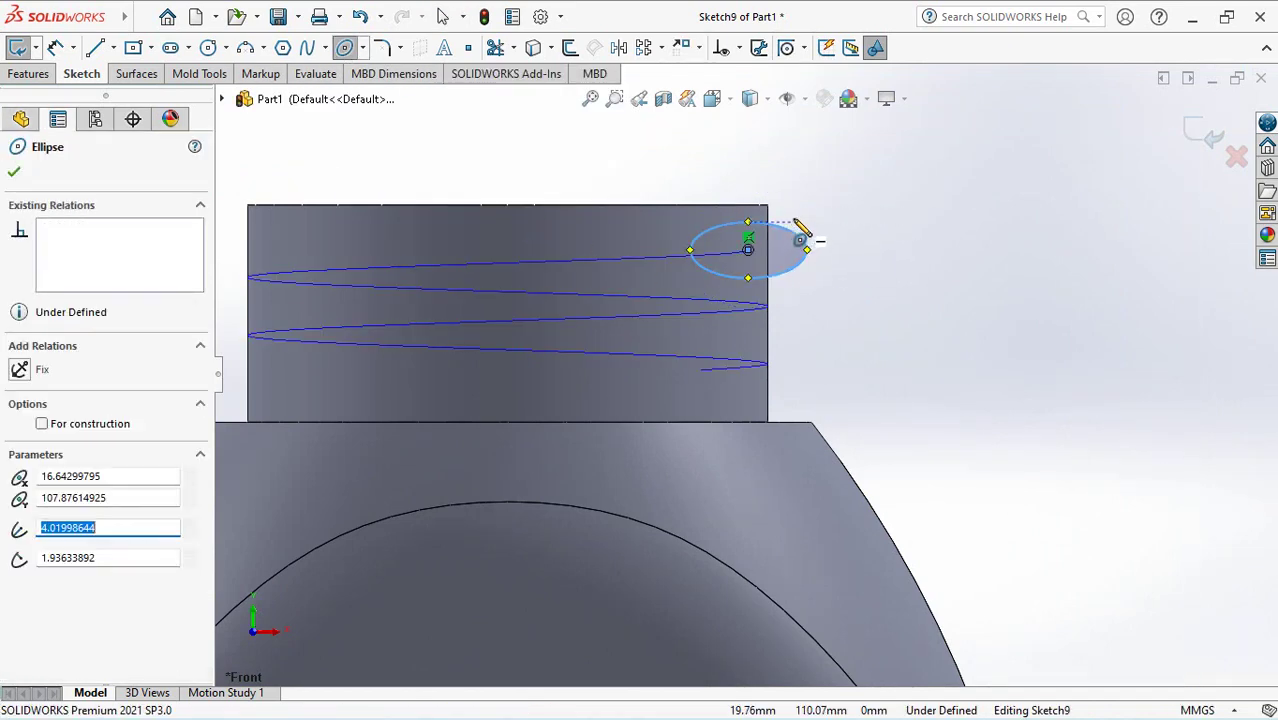
{"action": "scroll", "coordinate": [798, 232], "scroll_direction": "down", "scroll_amount": 2}
{"action": "middle_click_drag", "start_coordinate": [800, 180], "coordinate": [804, 319], "text": "ctrl"}
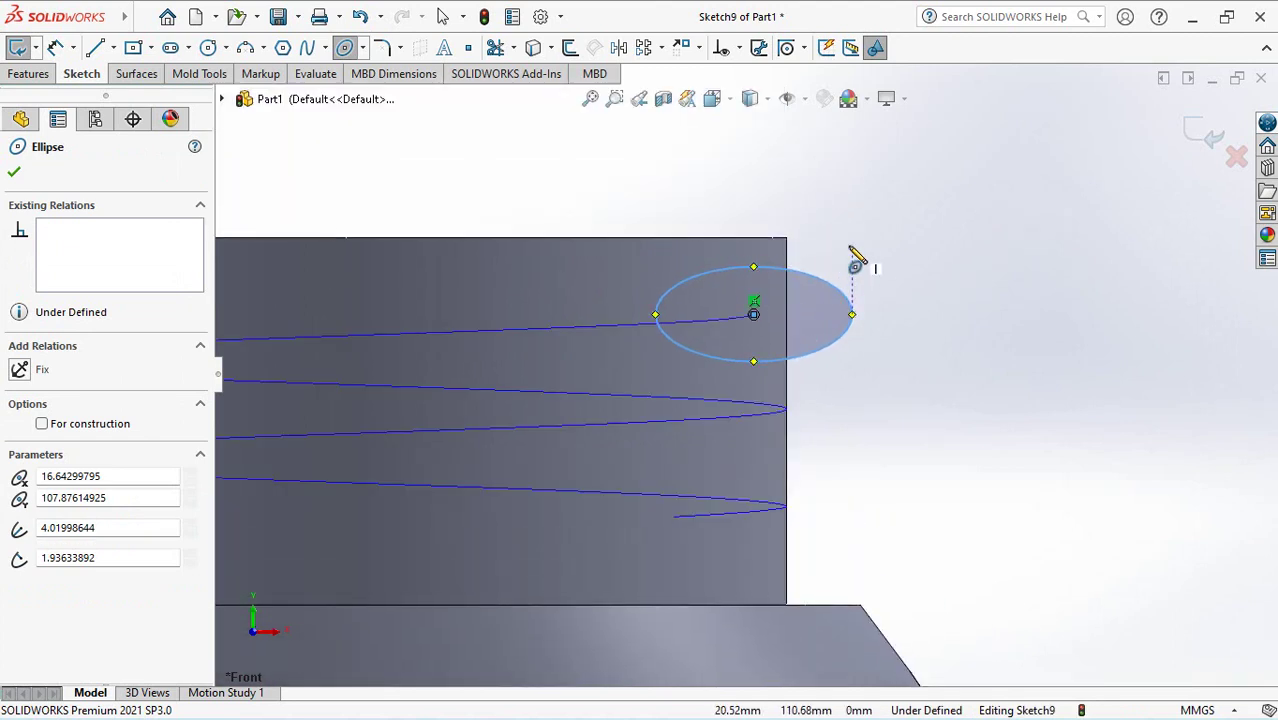
{"action": "scroll", "coordinate": [853, 265], "scroll_direction": "down", "scroll_amount": 1}
Dimension the ellipse to 3 mm wide and 2 mm tall
{"action": "left_click", "coordinate": [55, 51]}
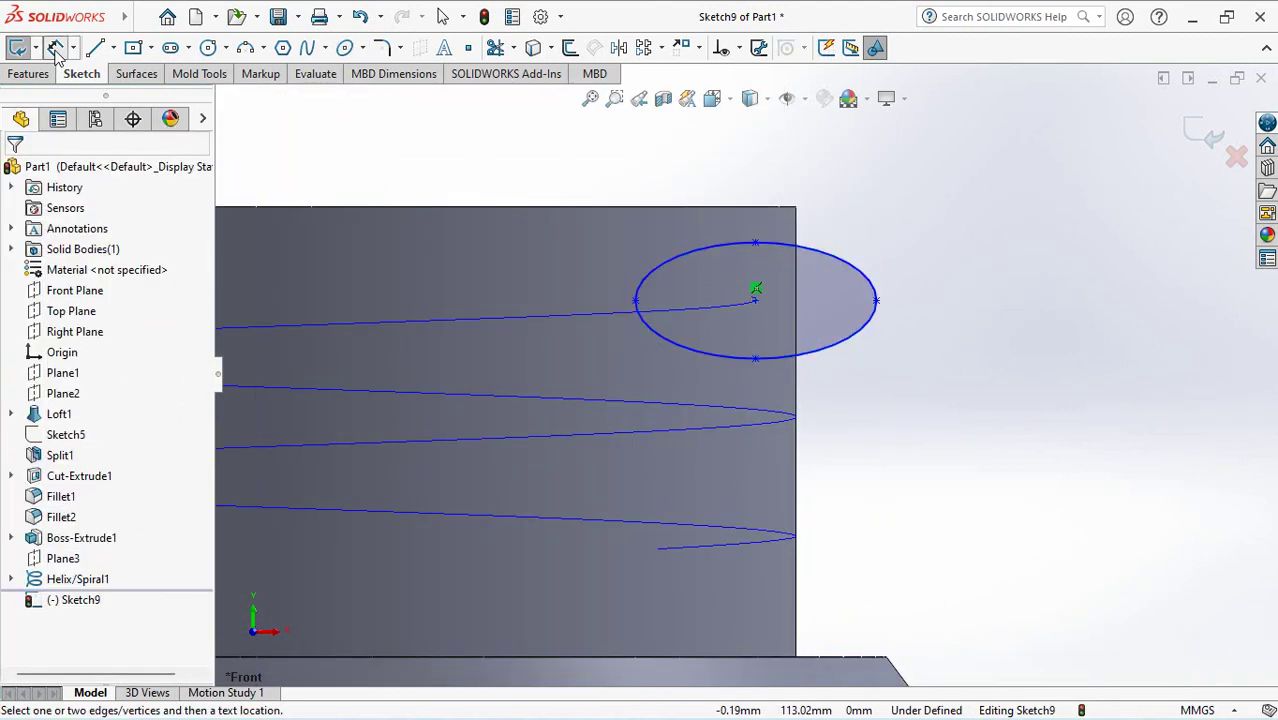
{"action": "left_click", "coordinate": [636, 300]}
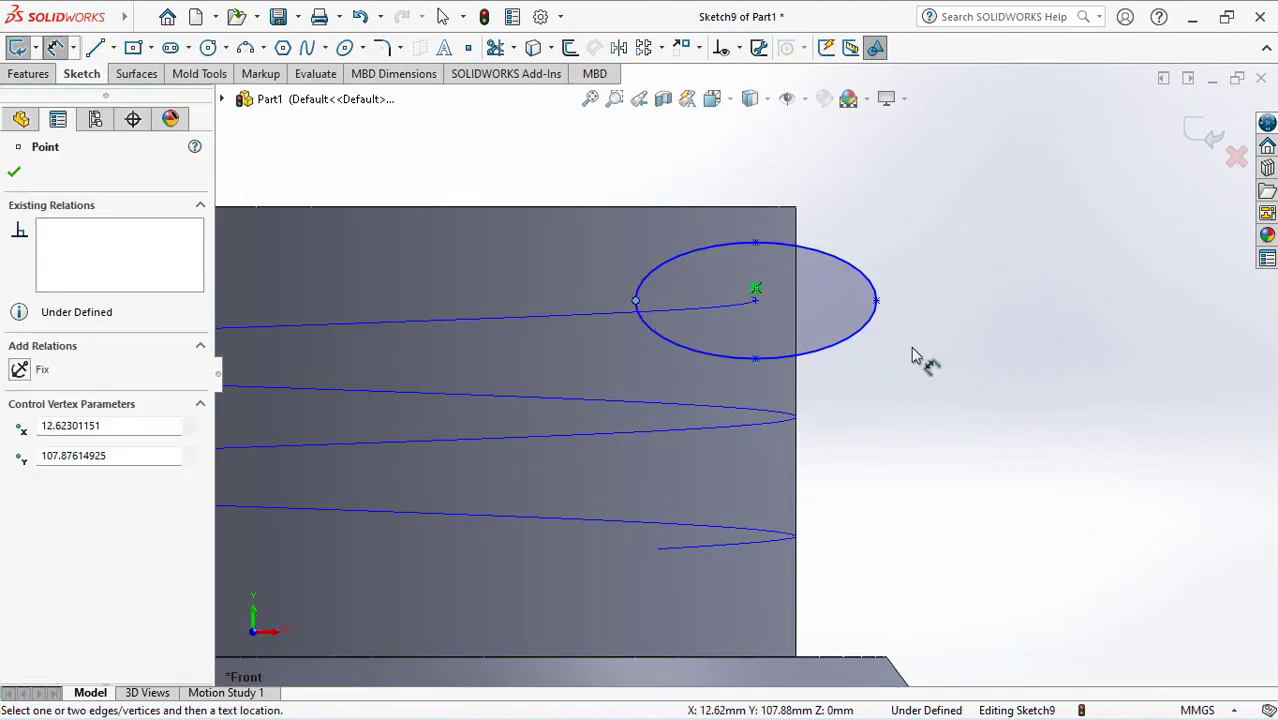
{"action": "left_click", "coordinate": [877, 300]}
{"action": "left_click", "coordinate": [822, 182]}
{"action": "type", "text": "3"}
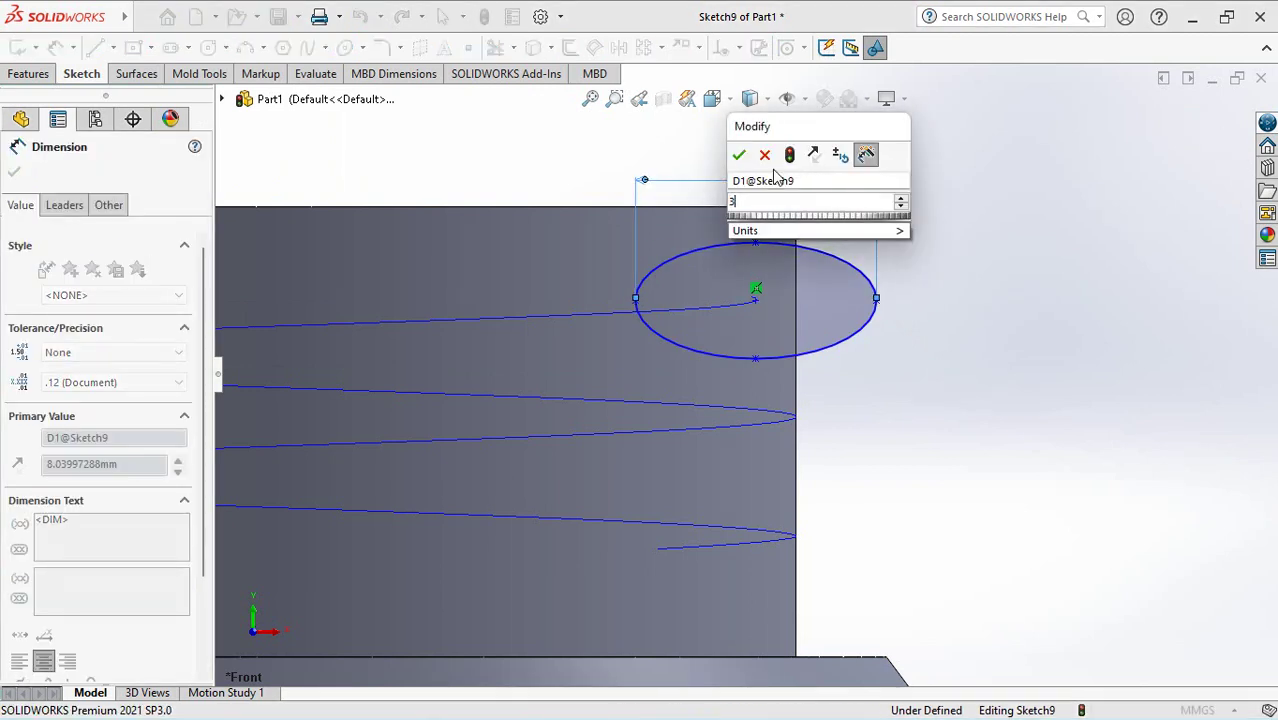
{"action": "key", "text": "Return"}
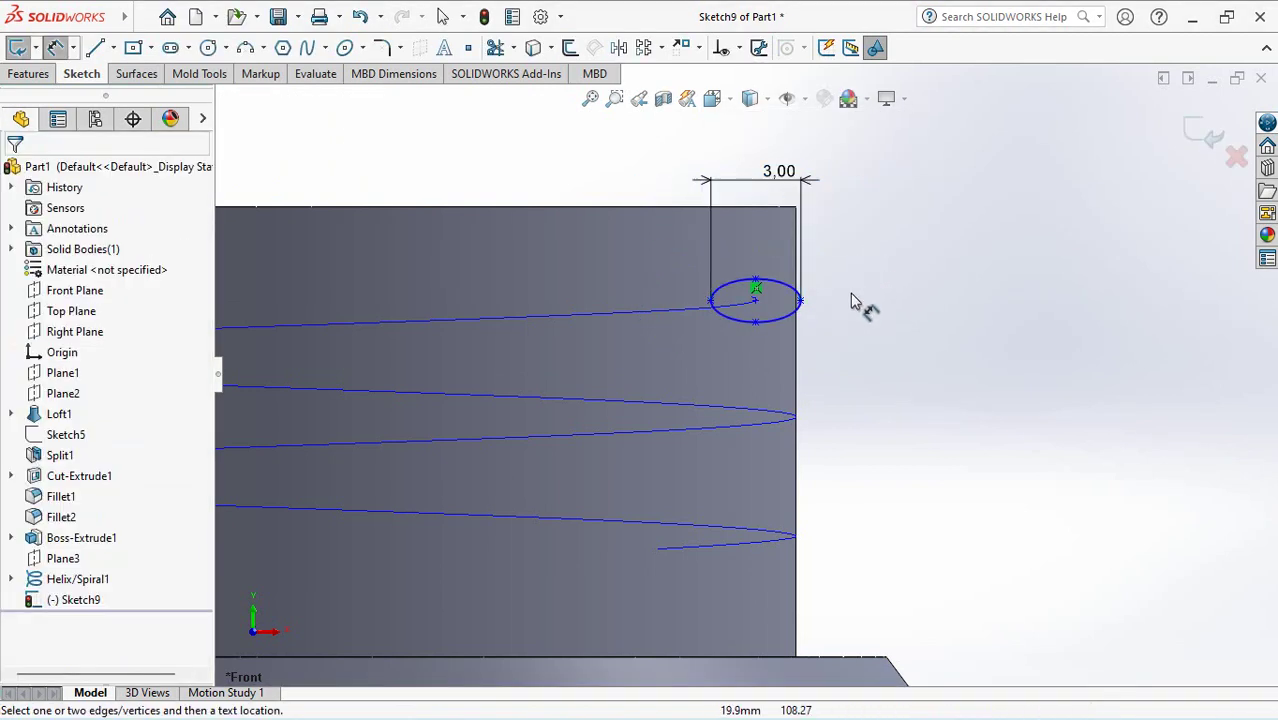
{"action": "scroll", "coordinate": [848, 290], "scroll_direction": "down", "scroll_amount": 2}
{"action": "left_click", "coordinate": [760, 305]}
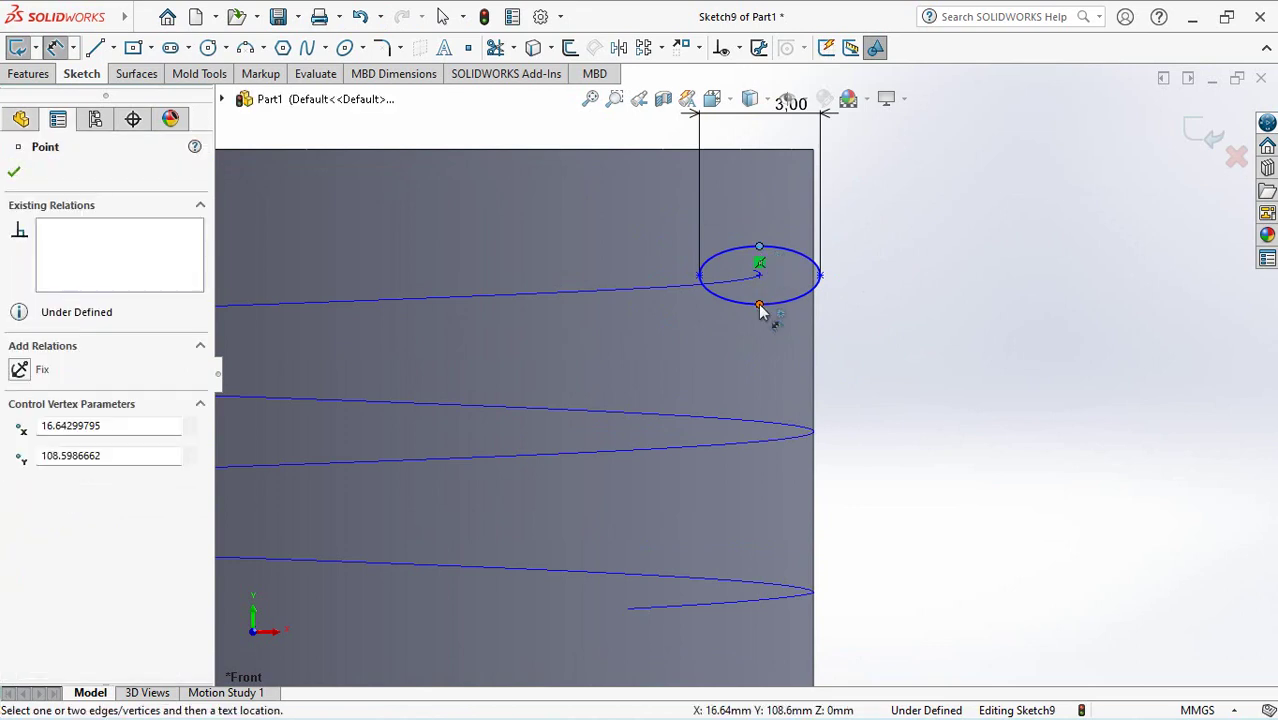
{"action": "left_click", "coordinate": [887, 294]}
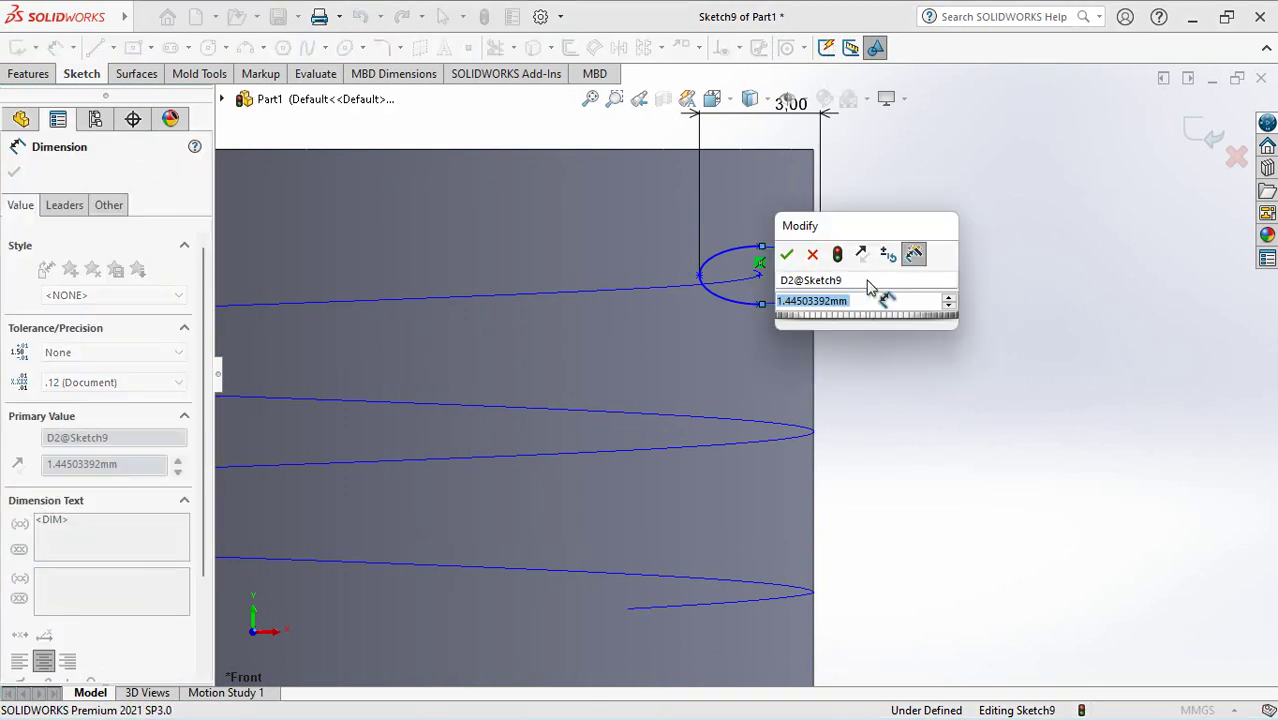
{"action": "type", "text": "2"}
{"action": "left_click", "coordinate": [786, 254]}
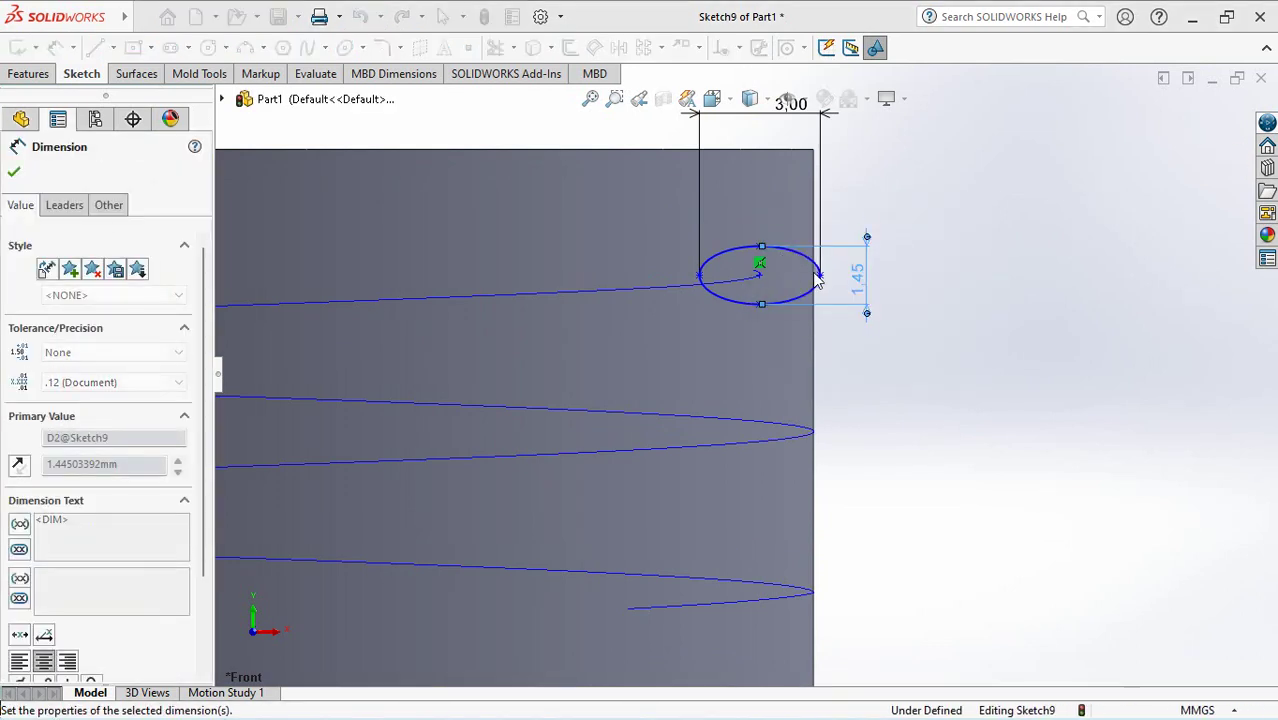
{"action": "left_click", "coordinate": [975, 285]}
Make the ellipse centre horizontal with the helix end point
{"action": "left_click", "coordinate": [738, 48]}
{"action": "left_click", "coordinate": [770, 100]}
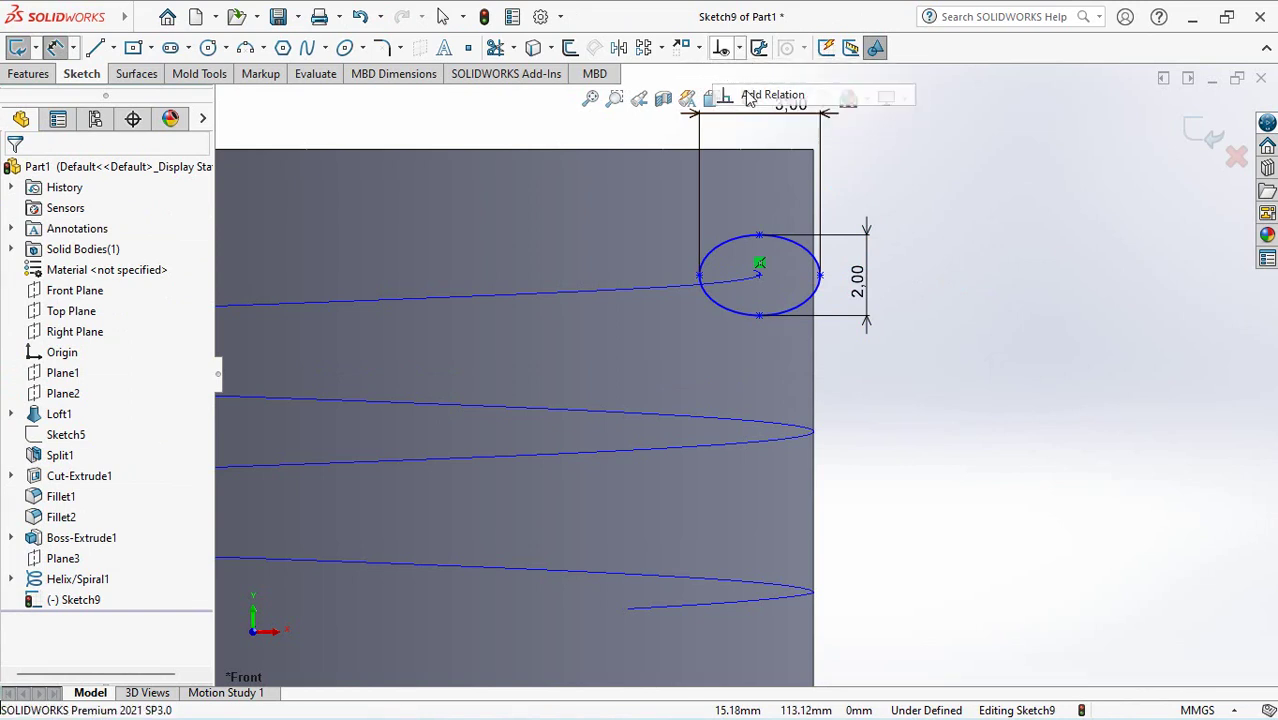
{"action": "left_click", "coordinate": [760, 274]}
{"action": "left_click", "coordinate": [699, 275]}
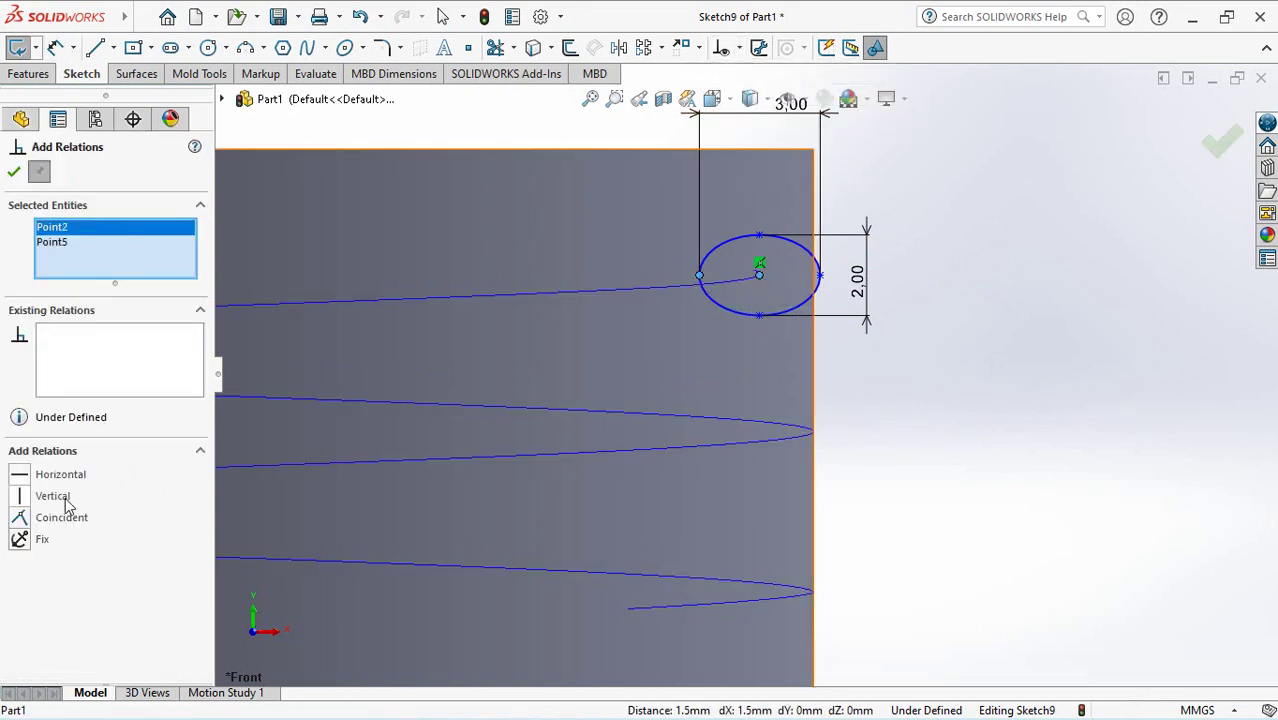
{"action": "left_click", "coordinate": [60, 474]}
Add a pierce relation between the helix and the ellipse centre
{"action": "middle_click_drag", "start_coordinate": [936, 409], "coordinate": [785, 447]}
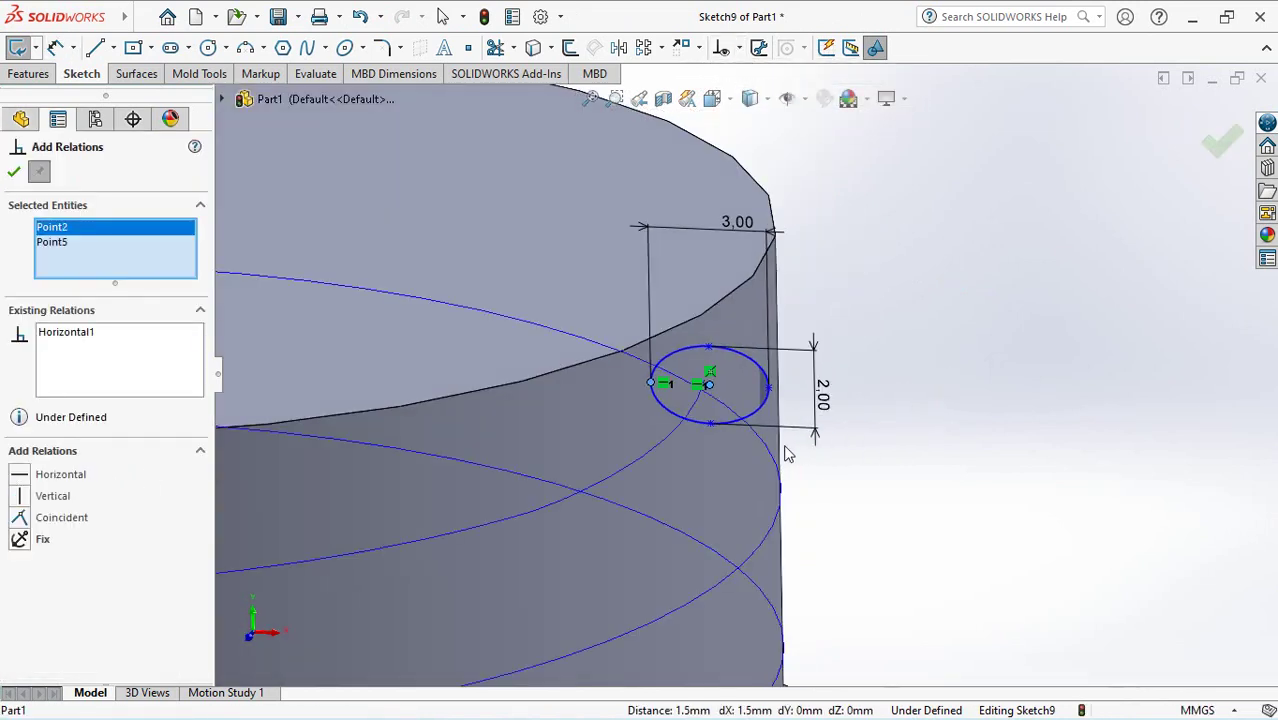
{"action": "left_click", "coordinate": [712, 415]}
{"action": "left_click", "coordinate": [713, 393]}
{"action": "scroll", "coordinate": [757, 375], "scroll_direction": "down", "scroll_amount": 3}
{"action": "scroll", "coordinate": [757, 375], "scroll_direction": "down", "scroll_amount": 2}
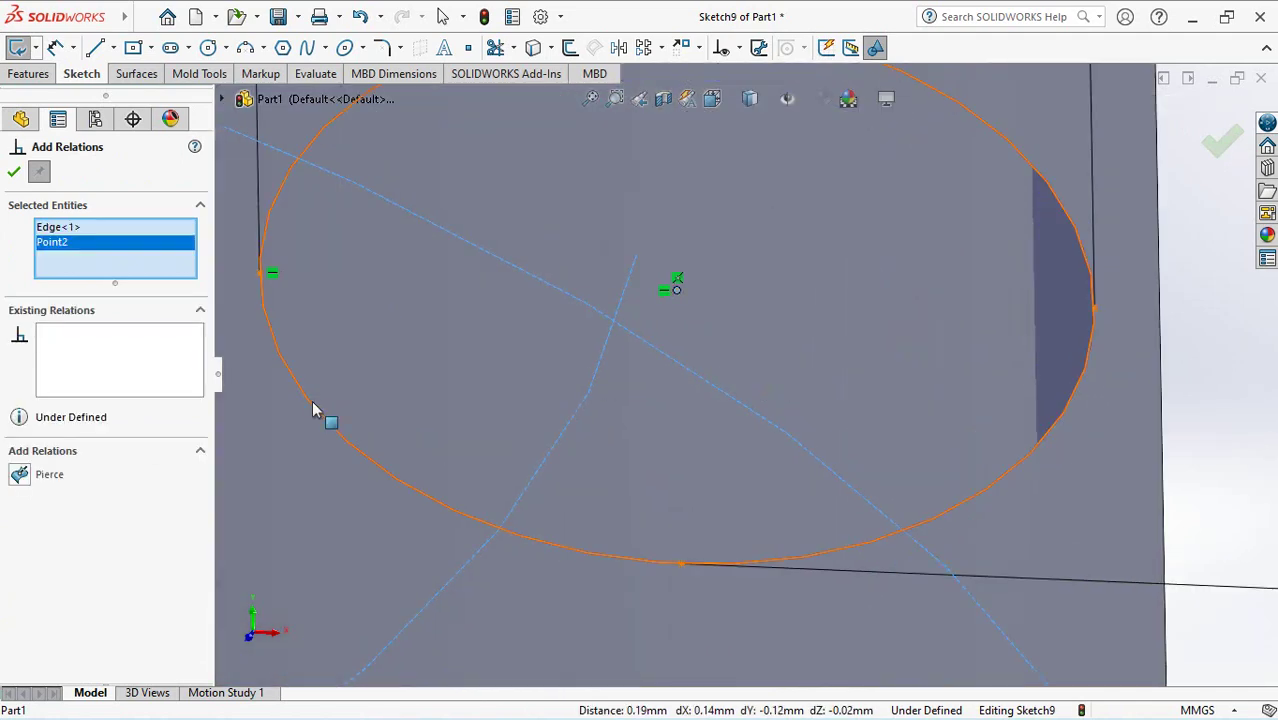
{"action": "left_click", "coordinate": [25, 476]}
{"action": "key", "text": "ctrl+shift+z"}
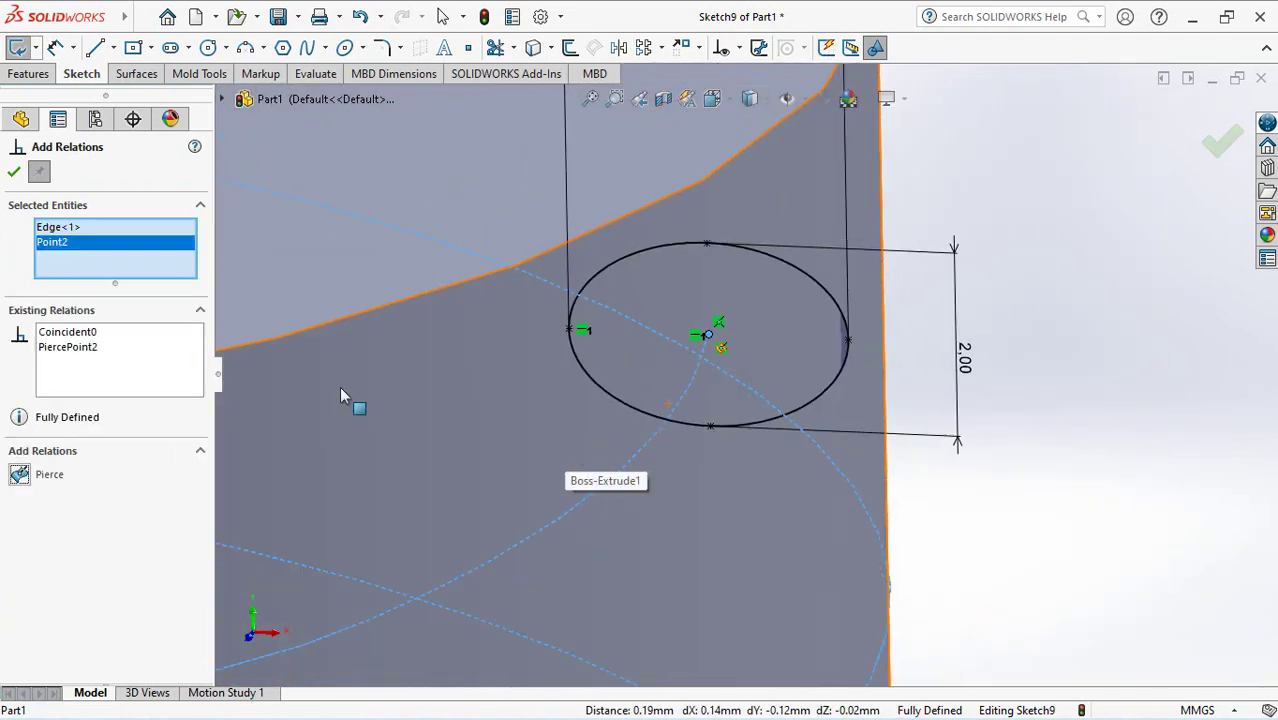
{"action": "left_click", "coordinate": [15, 172]}
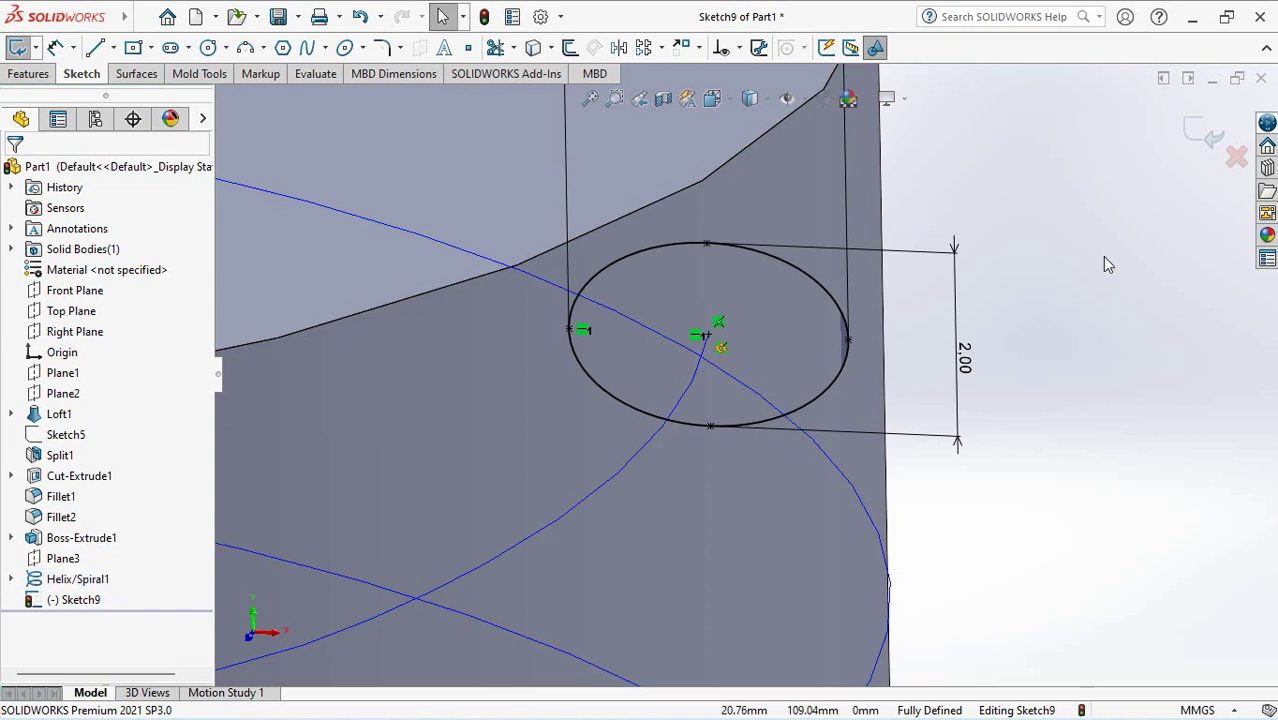
Exit the fully defined thread profile sketch
{"action": "scroll", "coordinate": [1124, 338], "scroll_direction": "up", "scroll_amount": 4}
{"action": "left_click", "coordinate": [1210, 145]}
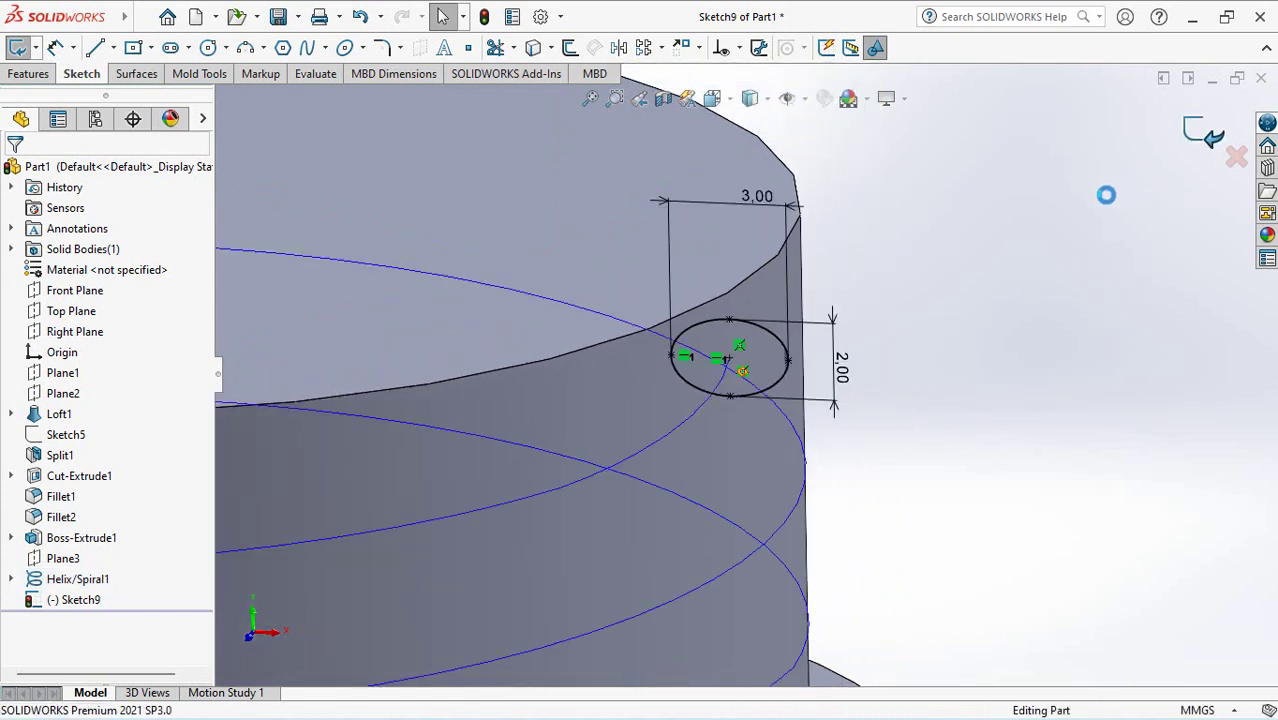
{"action": "scroll", "coordinate": [1067, 212], "scroll_direction": "up", "scroll_amount": 3}
{"action": "scroll", "coordinate": [1060, 279], "scroll_direction": "up", "scroll_amount": 3}
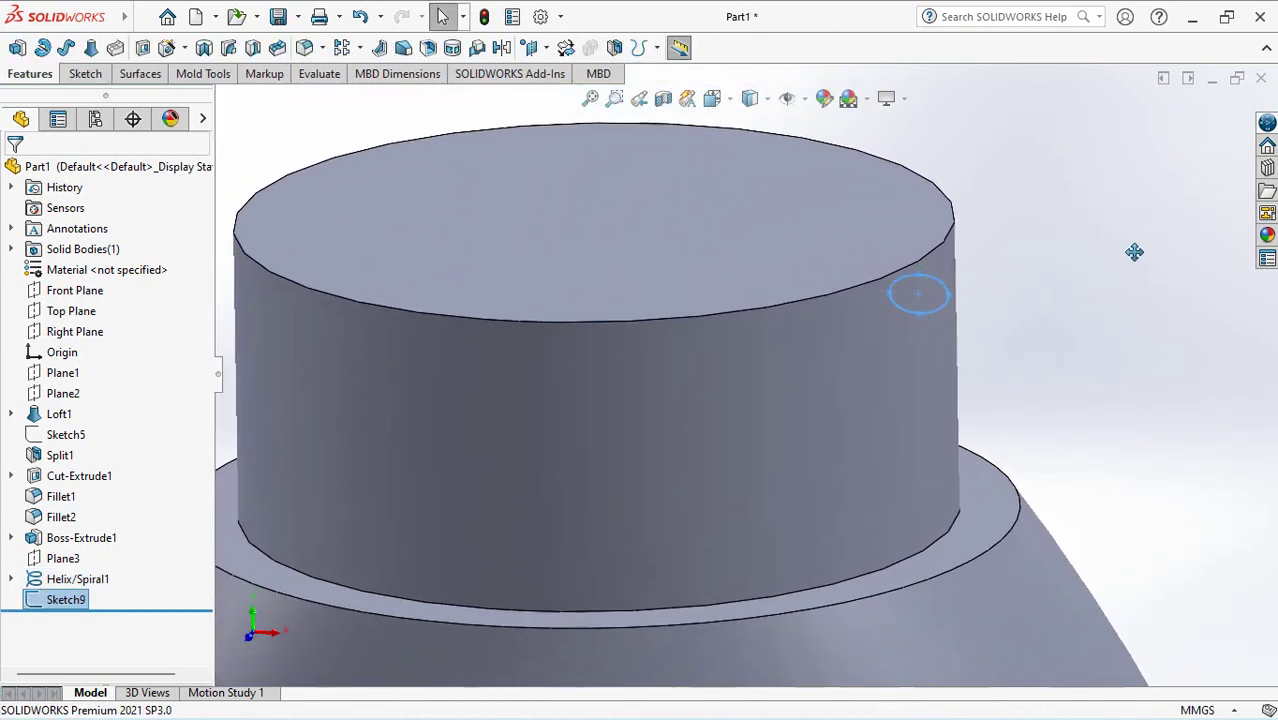
Sweep the ellipse profile along the helix to create the neck thread
{"action": "left_click", "coordinate": [66, 48]}
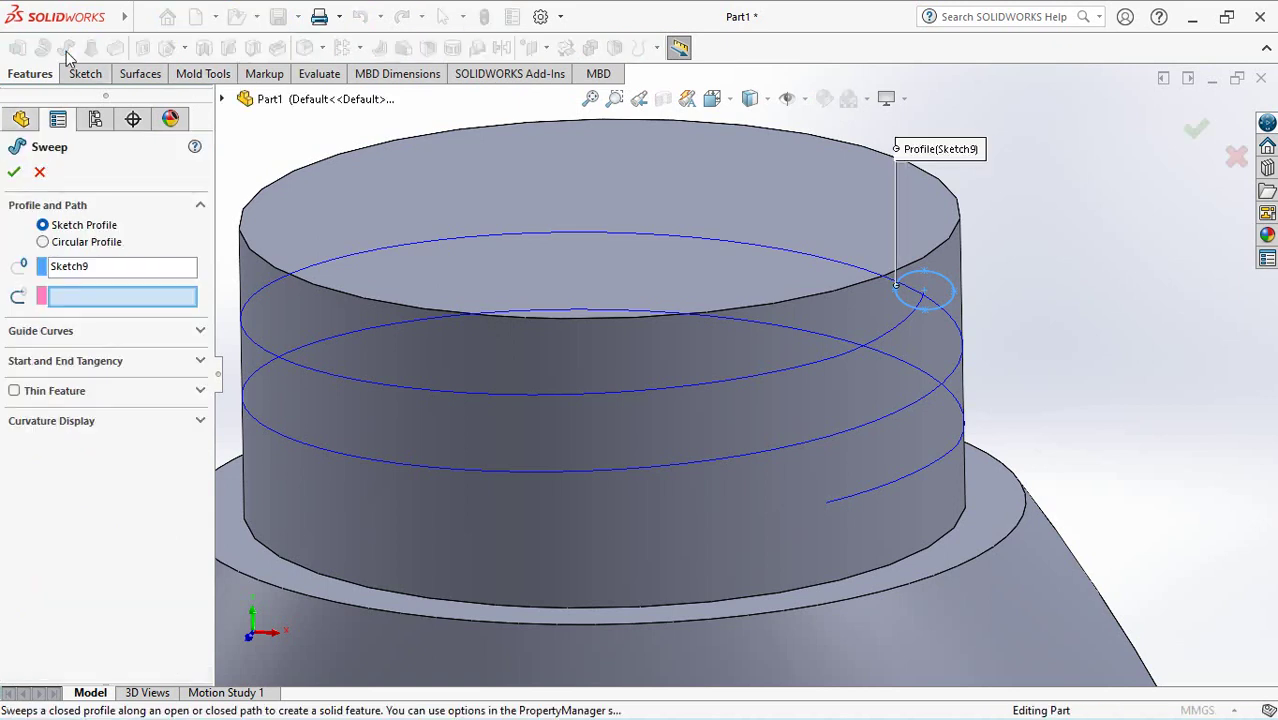
{"action": "left_click", "coordinate": [836, 364]}
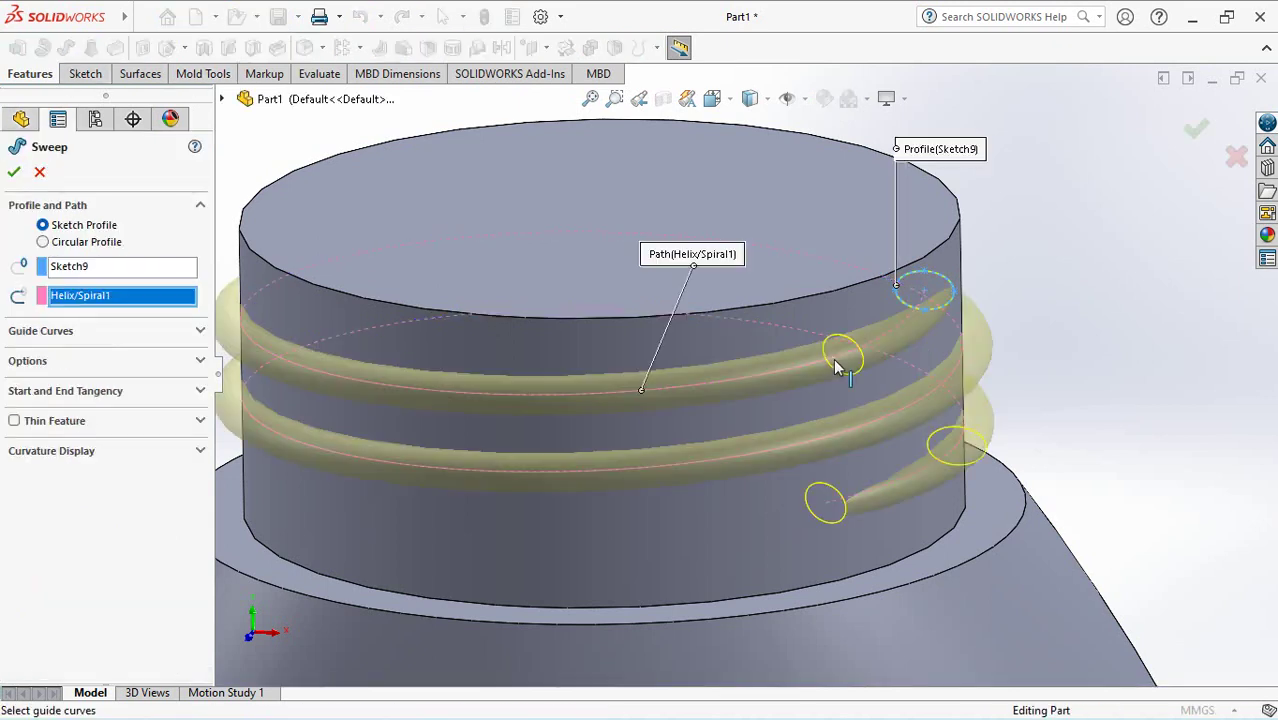
{"action": "left_click", "coordinate": [1196, 131]}
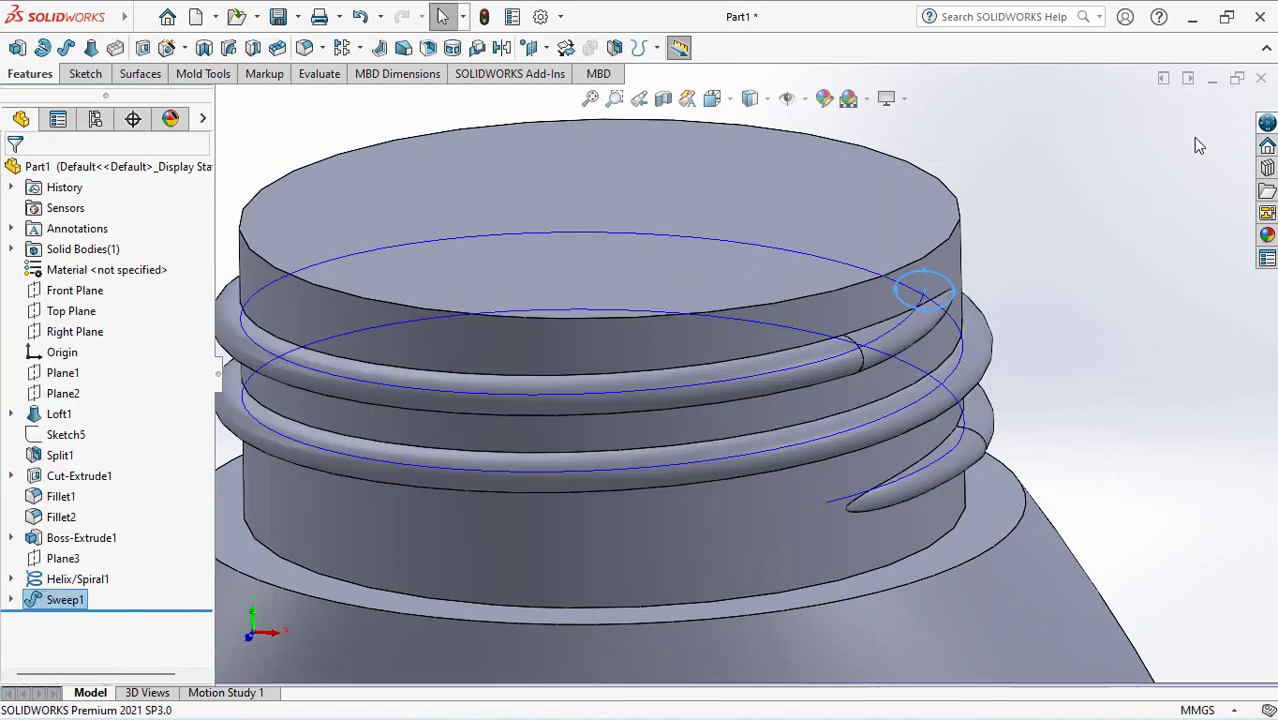
{"action": "middle_click_drag", "start_coordinate": [1118, 246], "coordinate": [1110, 253]}
Hide the helix curve and reframe the whole bottle
{"action": "key", "text": "Escape"}
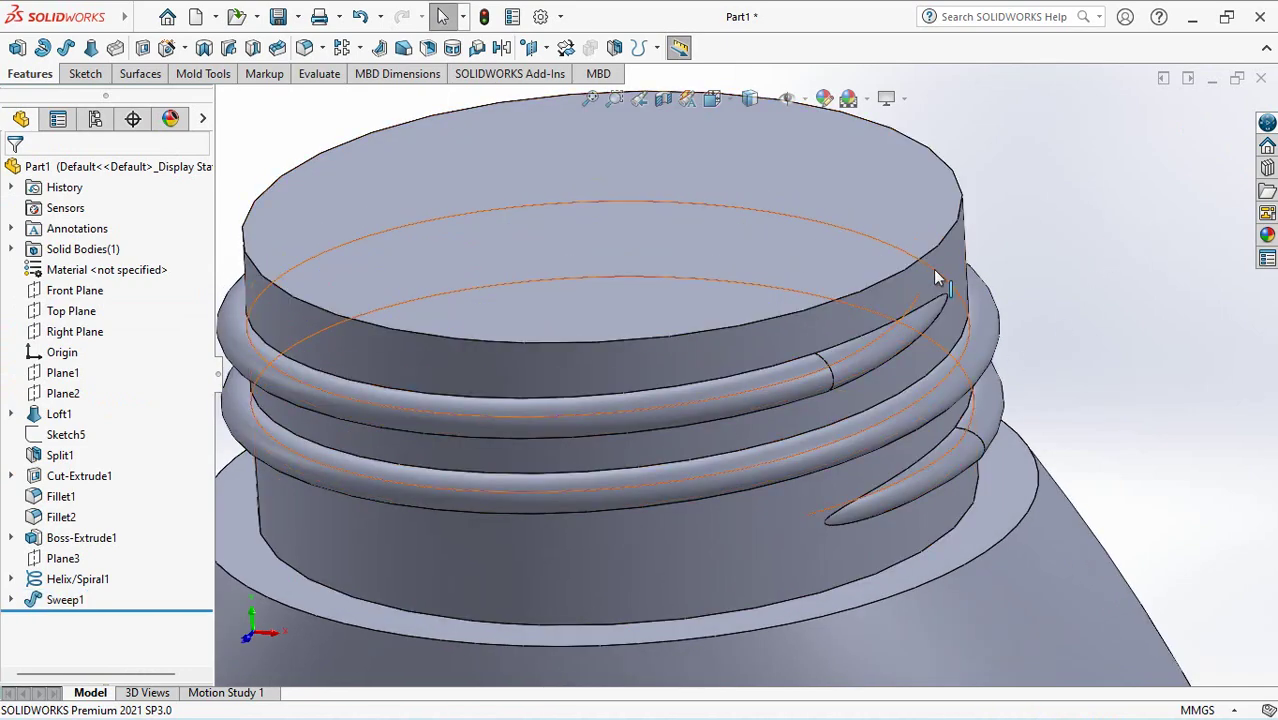
{"action": "left_click", "coordinate": [933, 269]}
{"action": "left_click", "coordinate": [1022, 223]}
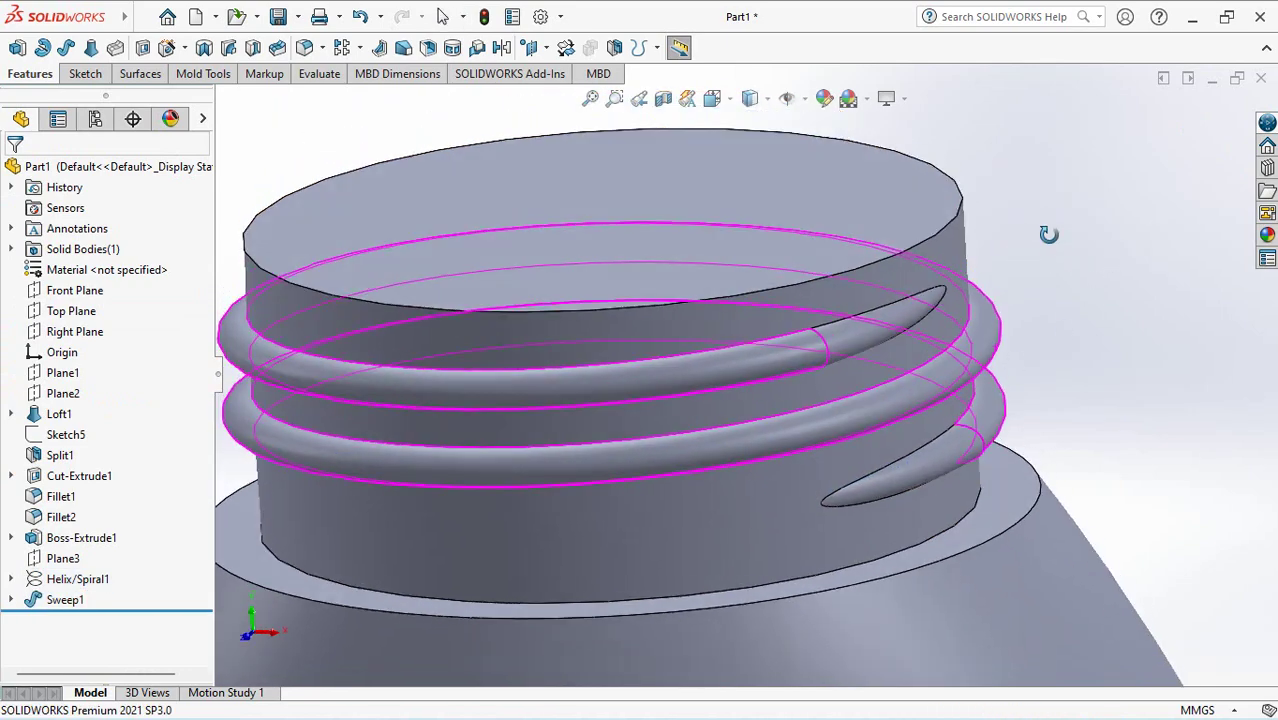
{"action": "scroll", "coordinate": [662, 290], "scroll_direction": "up", "scroll_amount": 5}
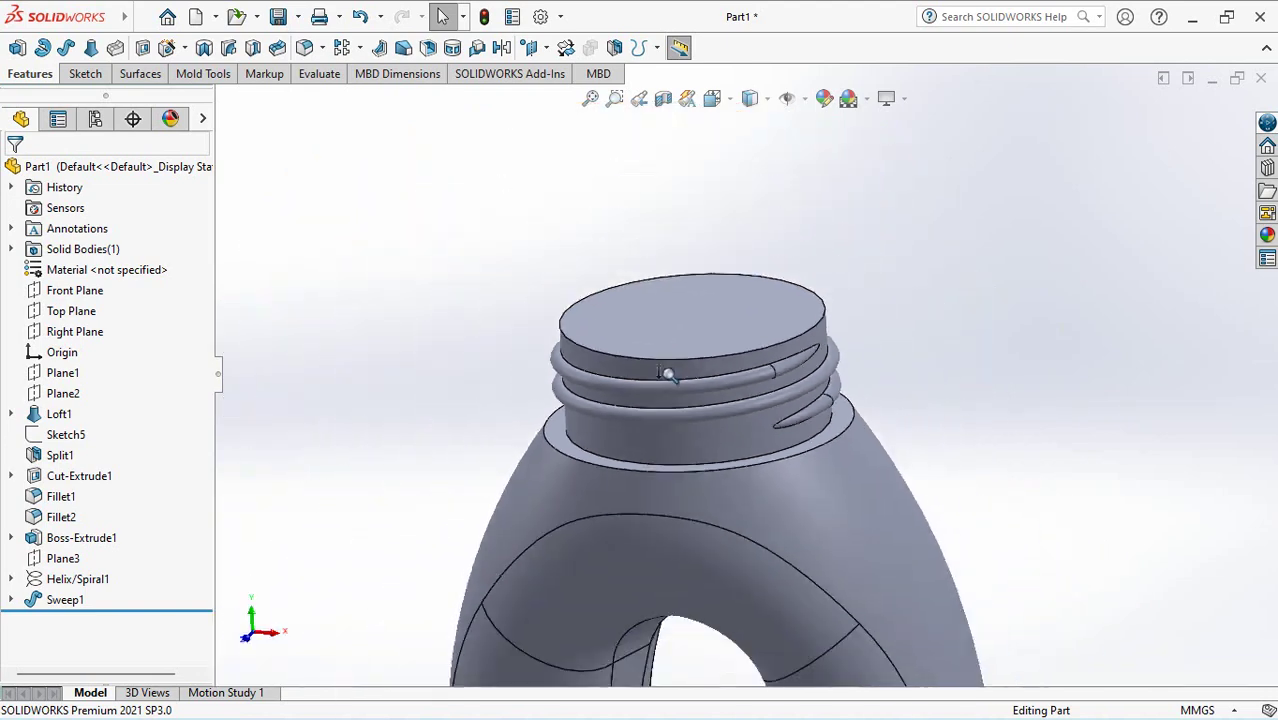
{"action": "middle_click_drag", "start_coordinate": [579, 422], "coordinate": [567, 284], "text": "ctrl"}
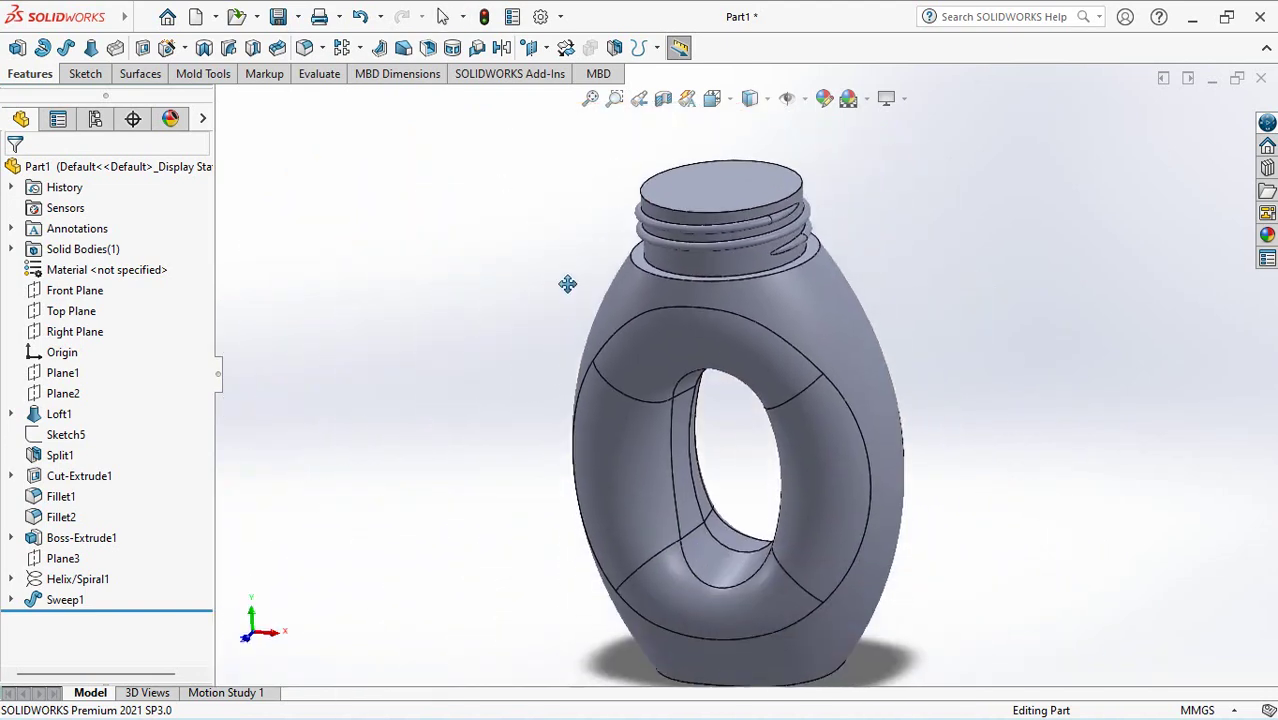
{"action": "left_click", "coordinate": [306, 48]}
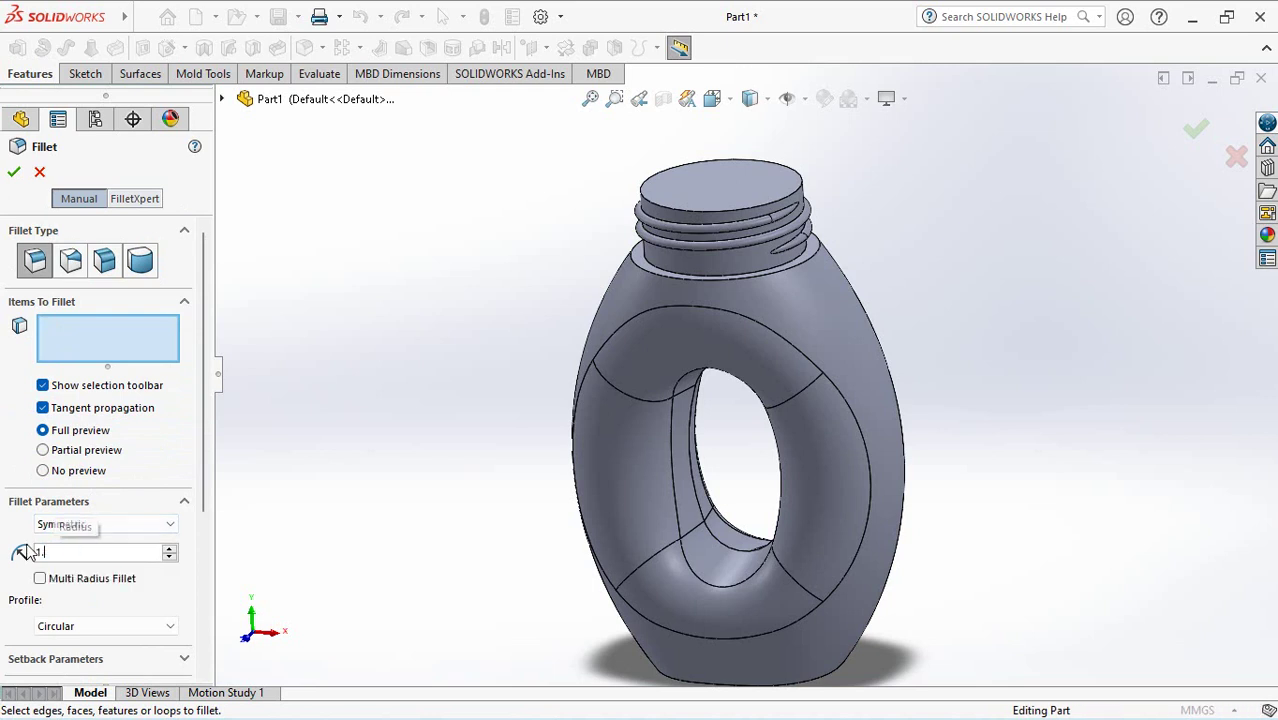
Create Fillet3 with 1.5 mm radius on the neck-to-body edge and the bottle's bottom edge
{"action": "type", "text": "1.5"}
{"action": "key", "text": "Tab"}
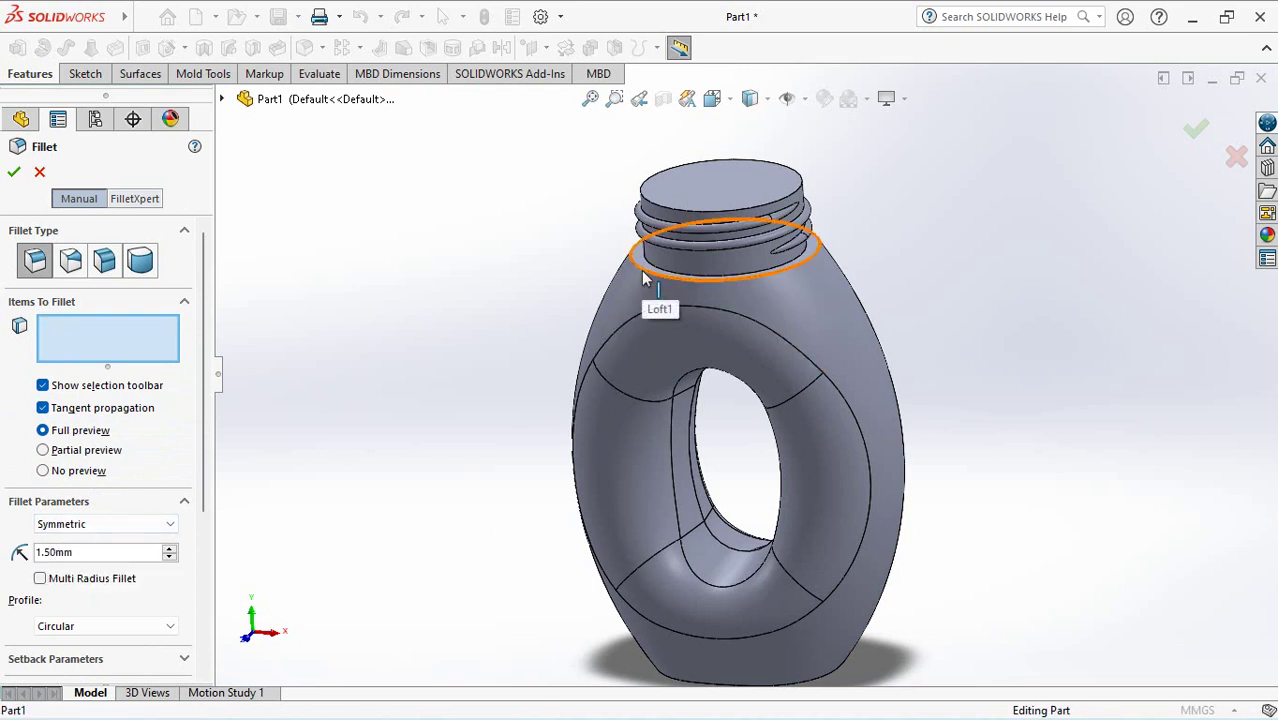
{"action": "left_click", "coordinate": [650, 260]}
{"action": "middle_click_drag", "start_coordinate": [603, 292], "coordinate": [491, 274]}
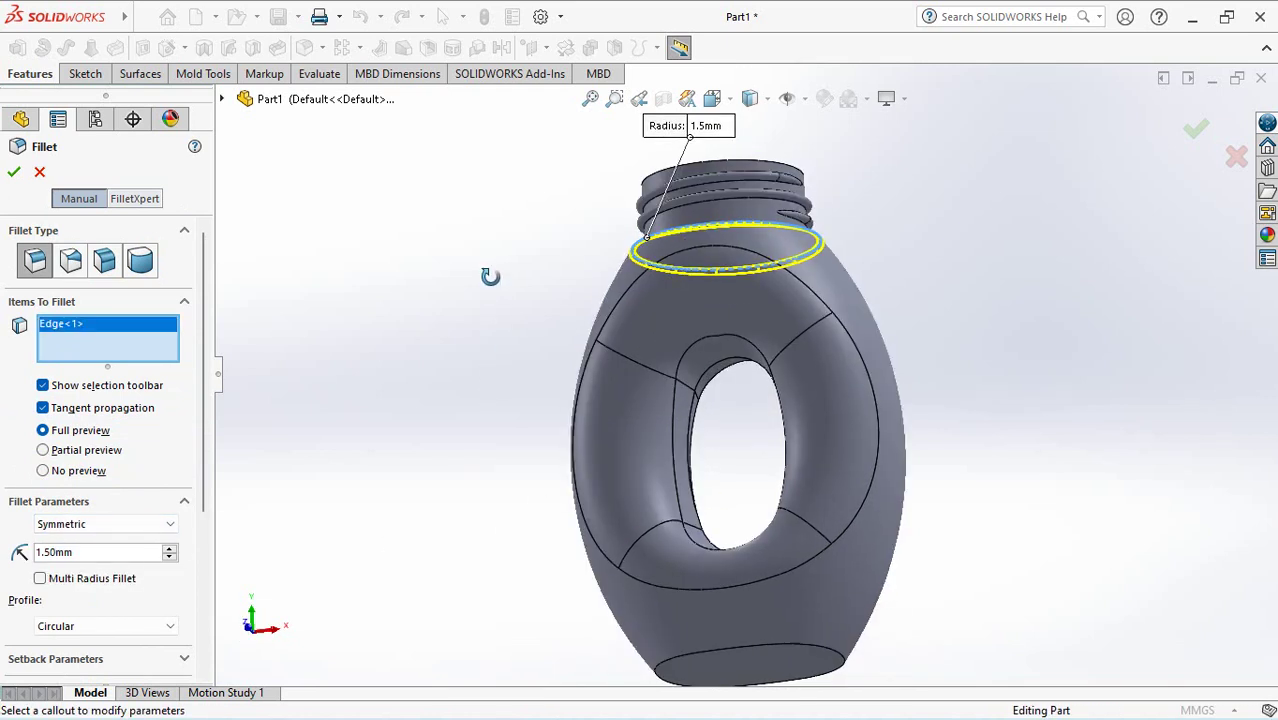
{"action": "left_click", "coordinate": [681, 664]}
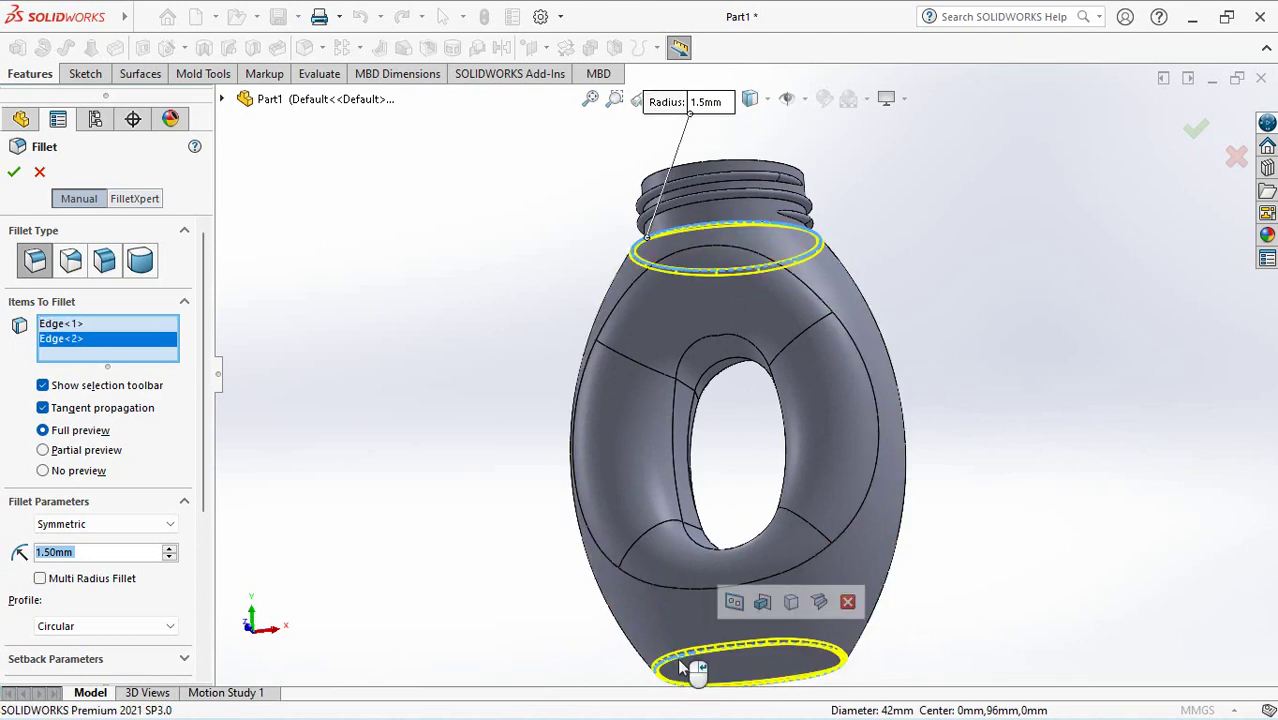
{"action": "left_click", "coordinate": [1196, 128]}
{"action": "mouse_move", "coordinate": [1144, 174]}
{"action": "middle_mouse_down"}
{"action": "mouse_move", "coordinate": [1051, 236]}
{"action": "mouse_move", "coordinate": [1052, 285]}
{"action": "mouse_move", "coordinate": [1050, 271]}
{"action": "middle_mouse_up"}
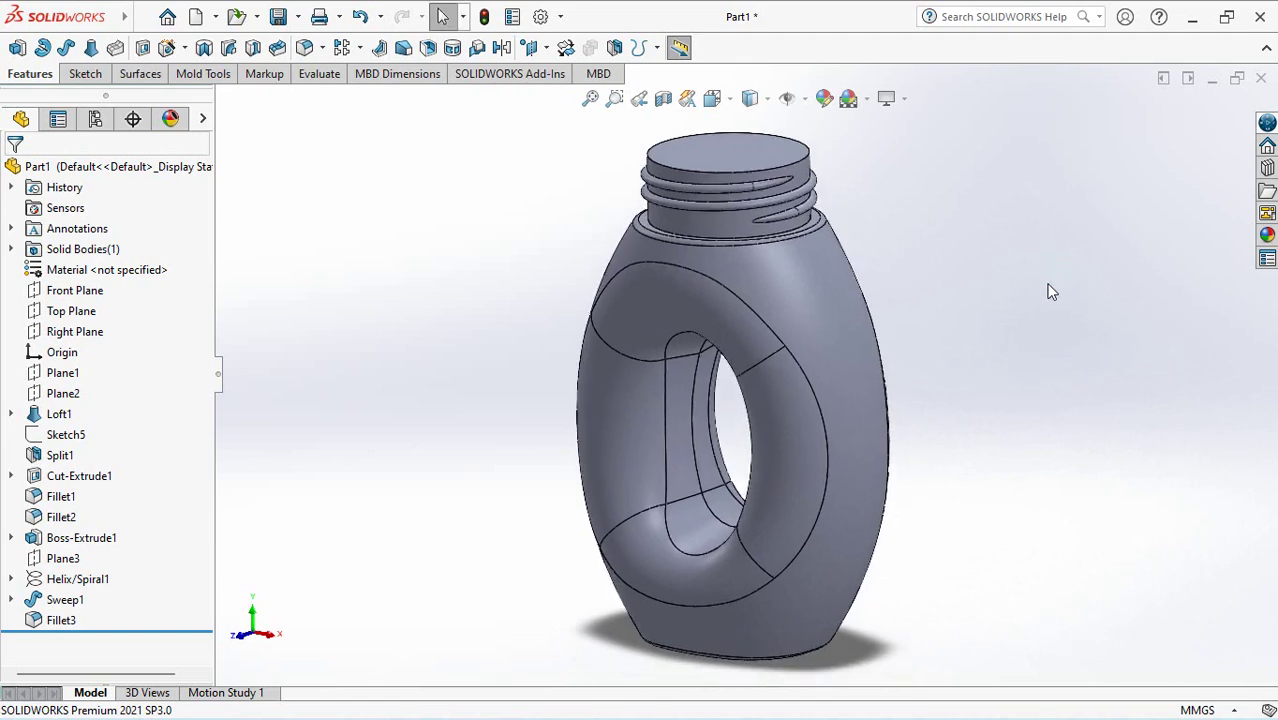